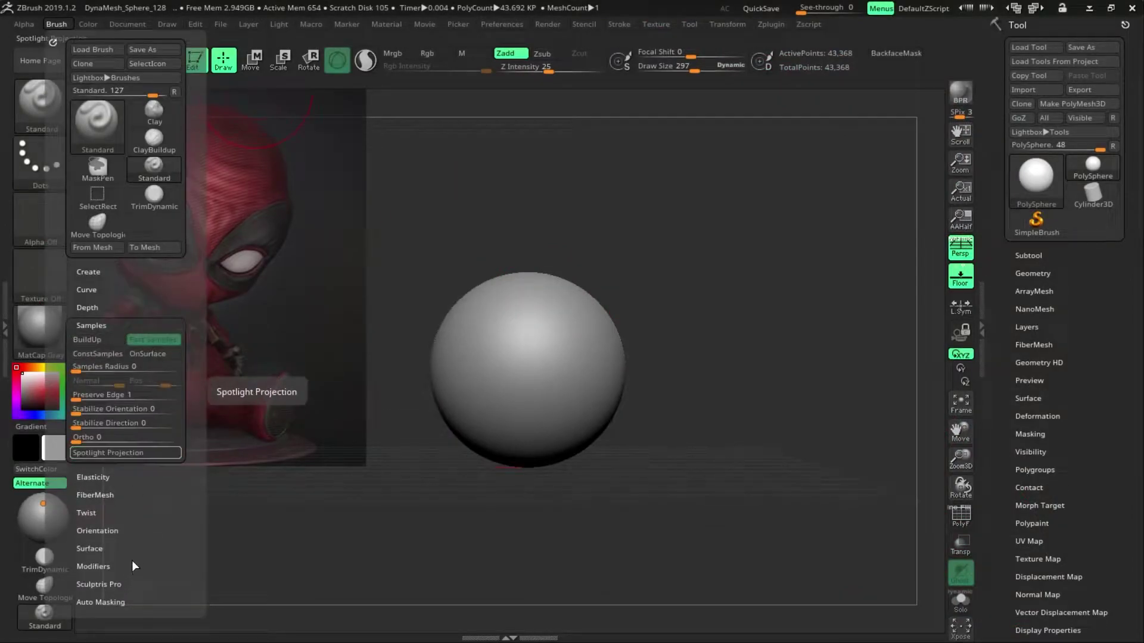
Pull the sphere's lower side out and stretch it into an egg-shaped head with Move.
drag(532, 439, 489, 497)
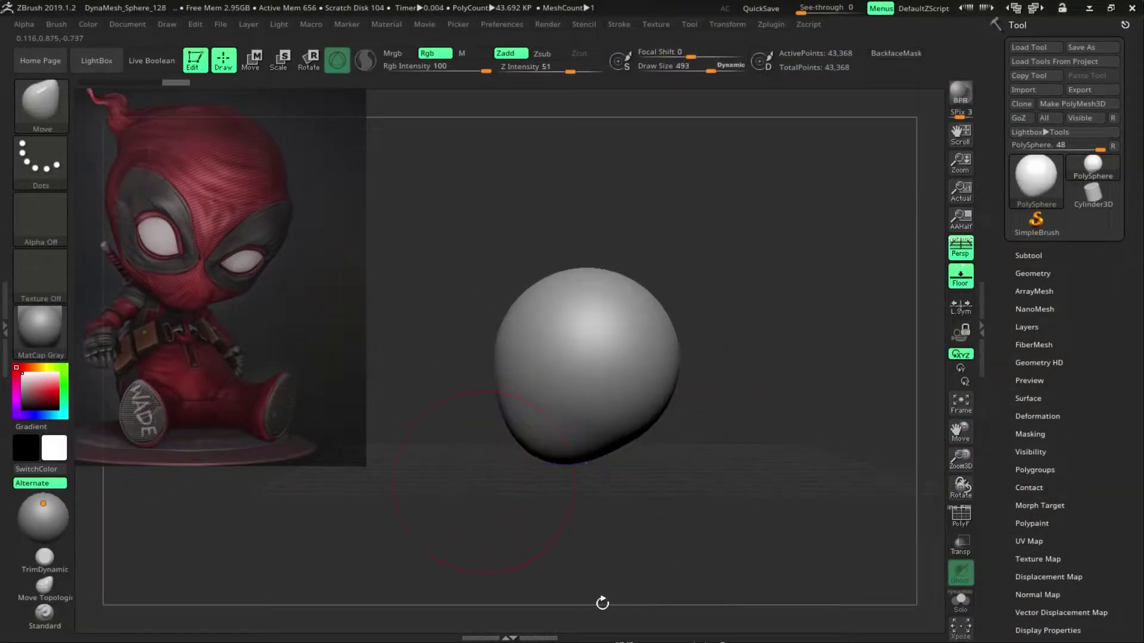
key(s)
mouse_move(690, 514)
mouse_down()
mouse_move(901, 544)
mouse_move(850, 513)
mouse_up()
key(s)
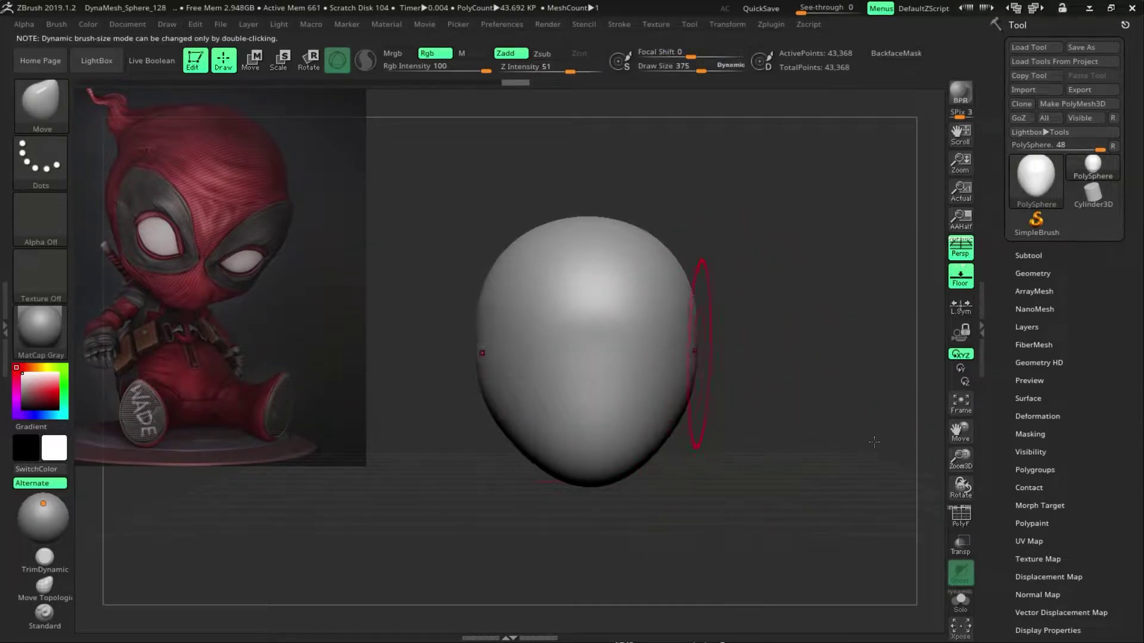
Carve thin grooves outlining the mask's two eye patches with a small DamStandard brush.
key(b)
key(d)
key(s)
key(s)
drag(768, 397, 745, 405)
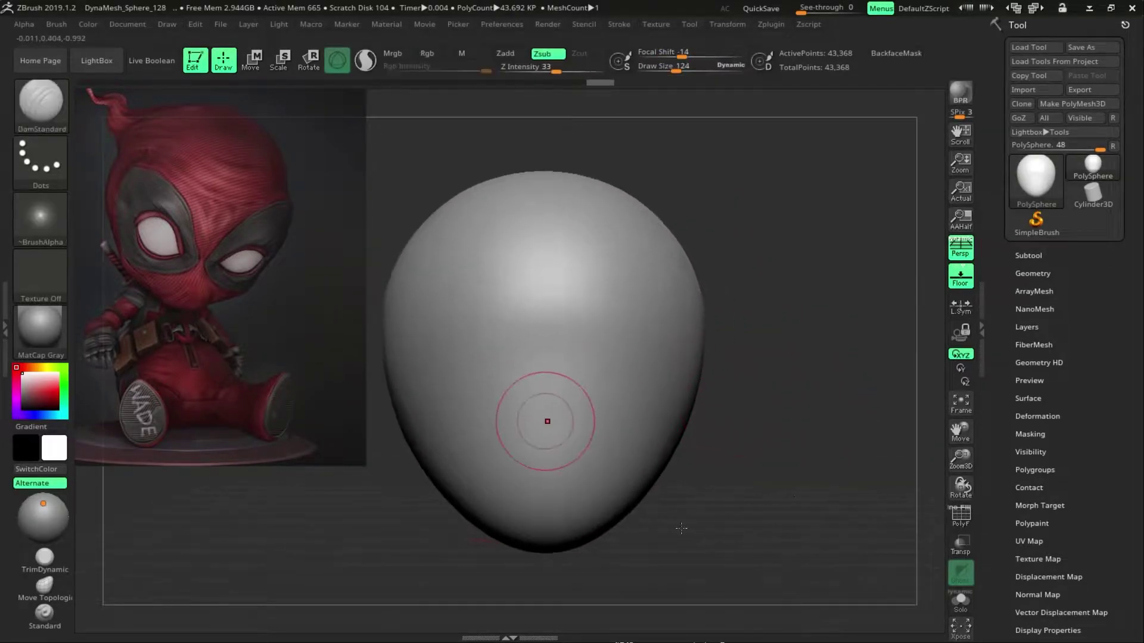
key(bracketleft)
key(bracketleft)
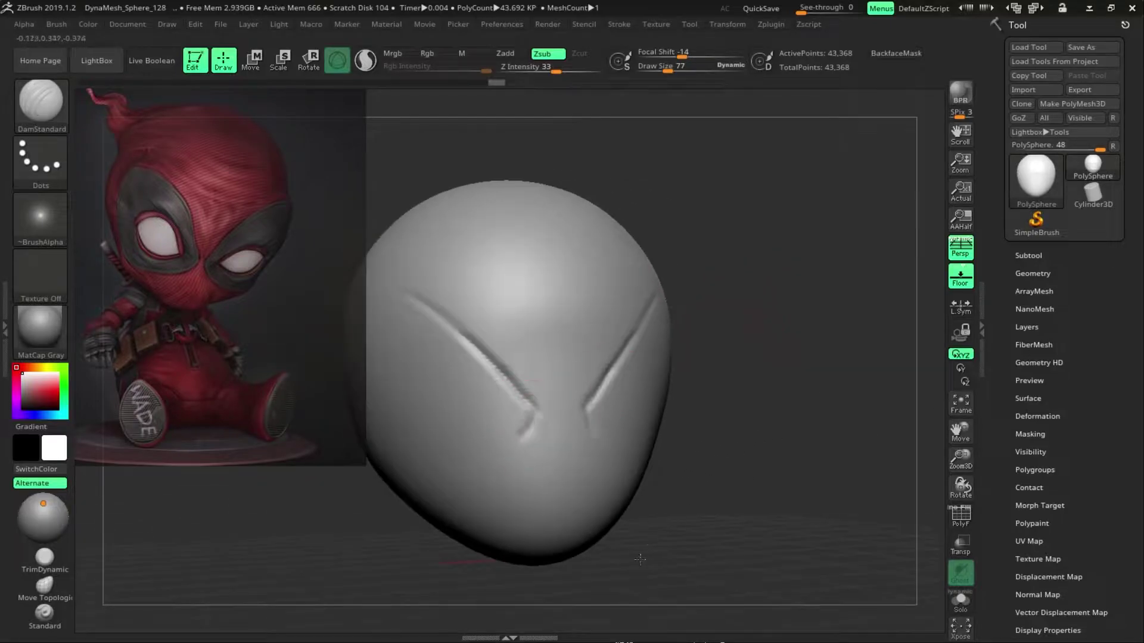
drag(753, 332, 774, 381)
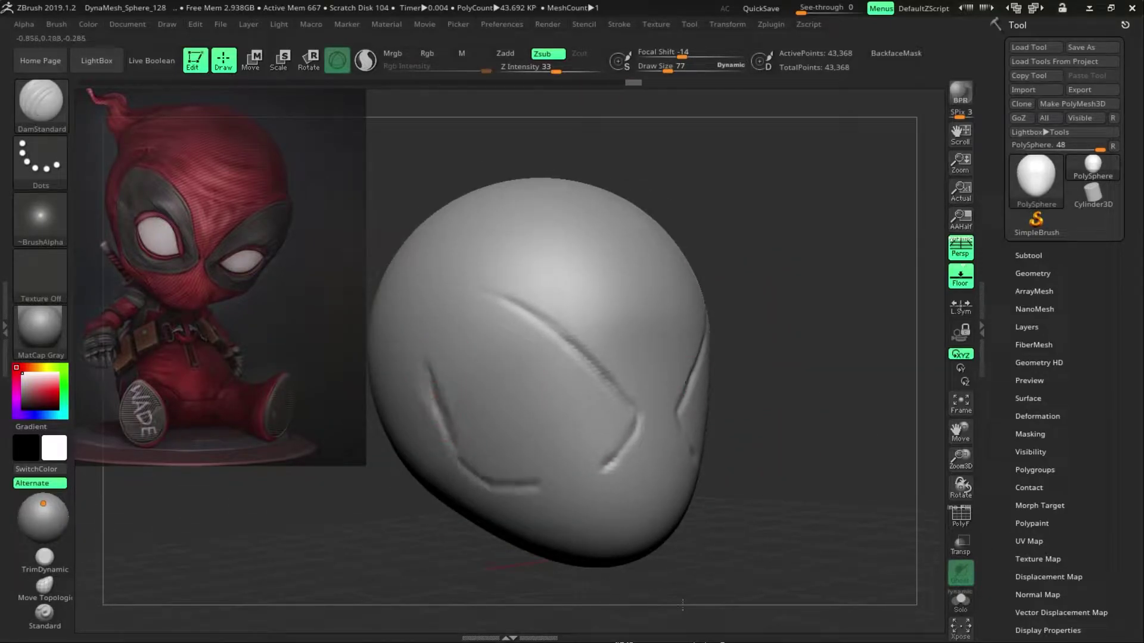
Build up clay on the face with ClayBuildup and smooth it out with Shift.
key(b)
key(m)
key(v)
mouse_move(669, 402)
mouse_down()
mouse_move(766, 420)
mouse_move(590, 521)
mouse_move(647, 542)
mouse_up()
key(b)
key(c)
key(b)
key([)
key([)
drag(825, 511, 821, 542)
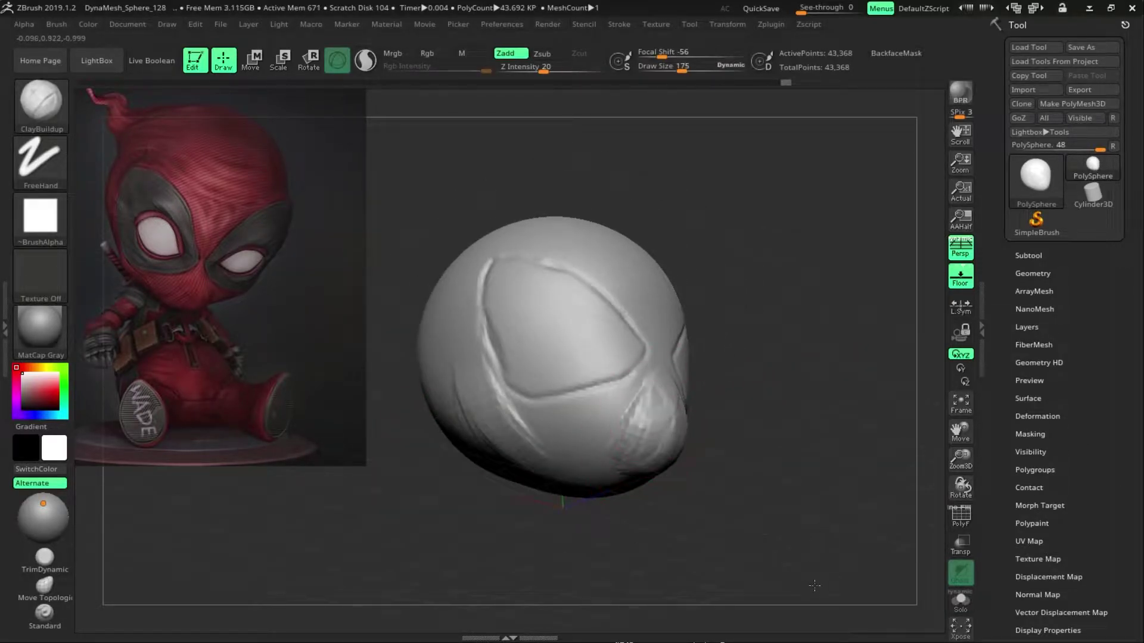
mouse_move(814, 586)
mouse_down()
mouse_move(595, 549)
mouse_move(654, 460)
mouse_up()
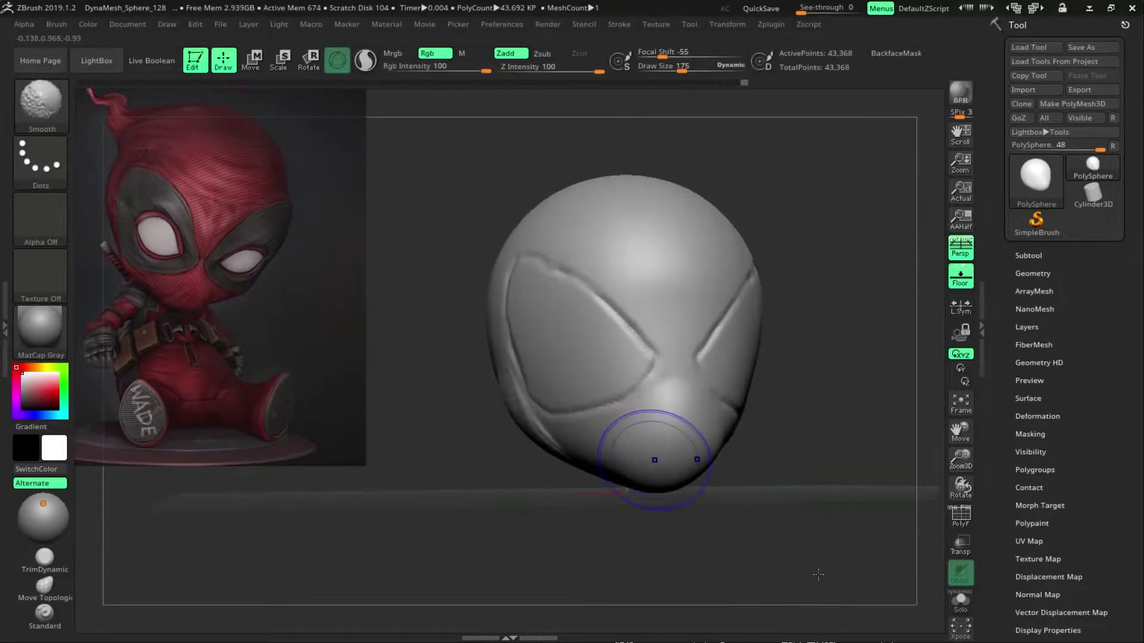
Pull the chin into shape with the Move brush, checking the carved outline from several angles.
key(b)
key(m)
key(v)
mouse_move(818, 574)
shift+mouse_down()
mouse_move(774, 488)
mouse_move(822, 453)
mouse_move(911, 421)
mouse_move(630, 449)
mouse_move(636, 398)
shift+mouse_up()
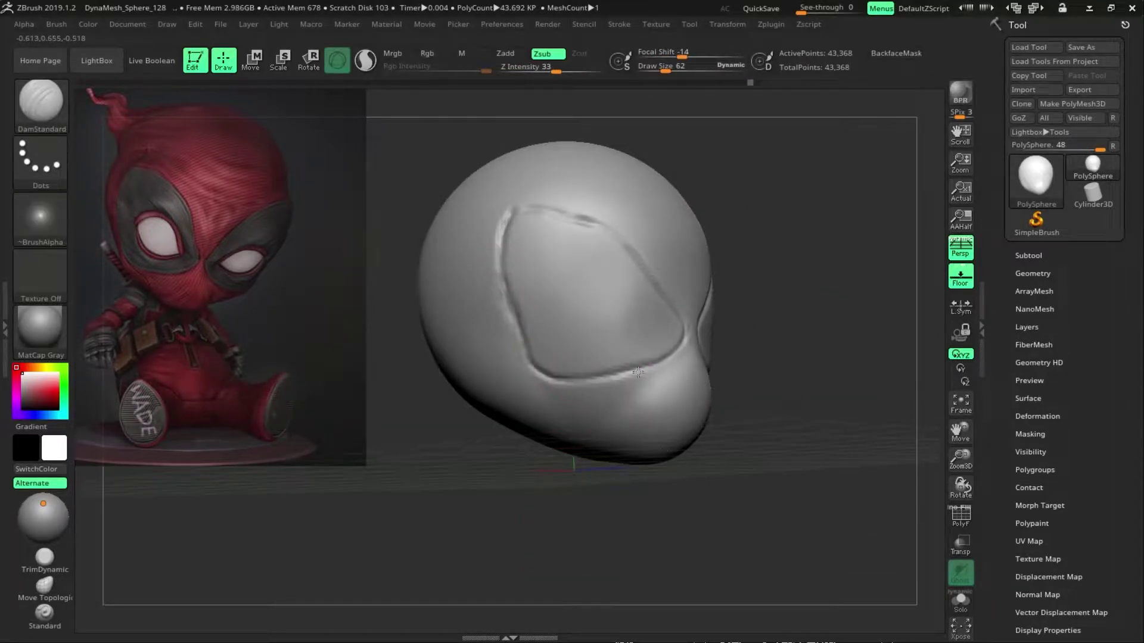
mouse_move(667, 513)
shift+mouse_down()
mouse_move(523, 600)
mouse_move(472, 302)
shift+mouse_up()
drag(774, 476, 906, 469)
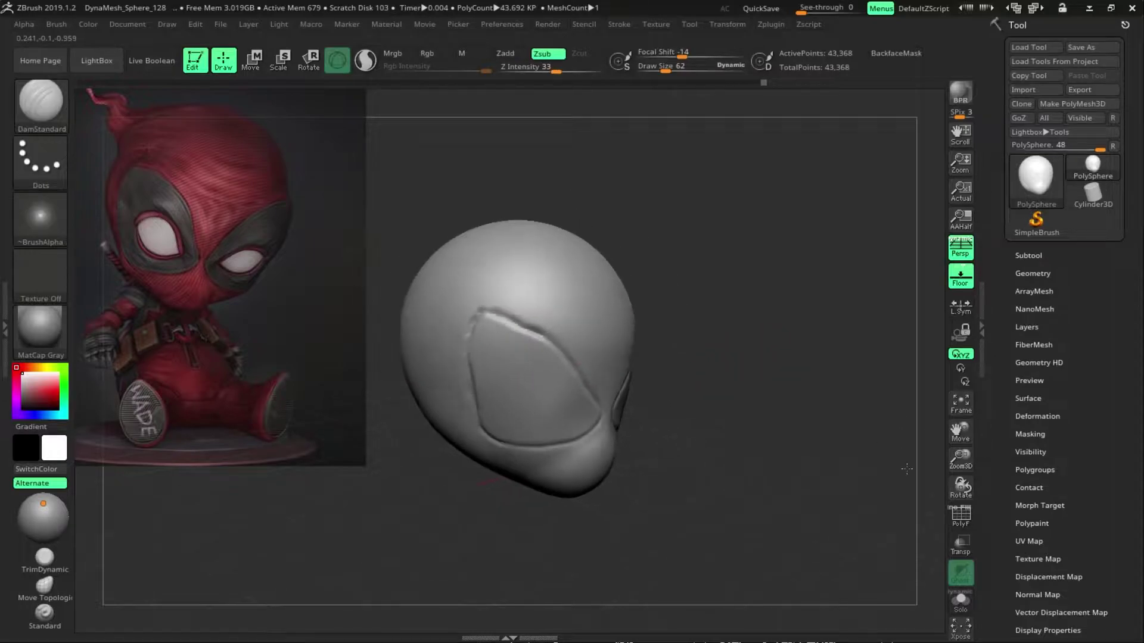
key(b)
key(m)
key(v)
shift+drag(775, 465, 906, 403)
Append a sphere subtool and move and scale it into place as the first eyeball.
click(1032, 274)
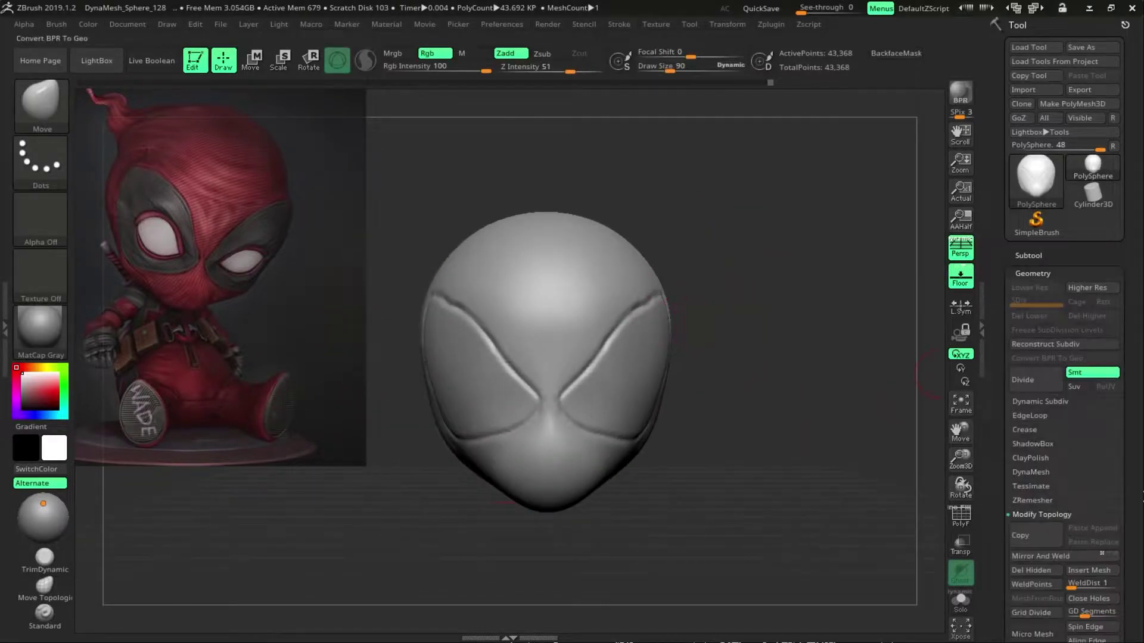
click(1092, 595)
key(w)
drag(544, 339, 708, 392)
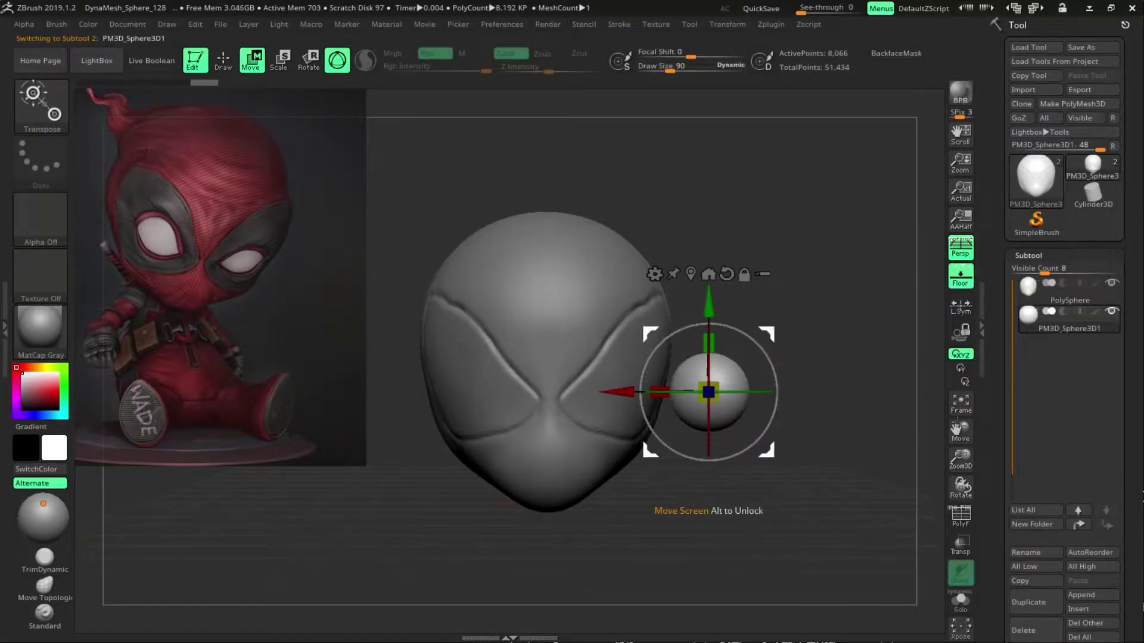
mouse_move(774, 489)
mouse_down()
mouse_move(863, 476)
mouse_move(775, 482)
mouse_move(715, 470)
mouse_up()
key(q)
Sculpt an eye socket around the eyeball on the head with ClayBuildup.
alt+click(596, 268)
key(s)
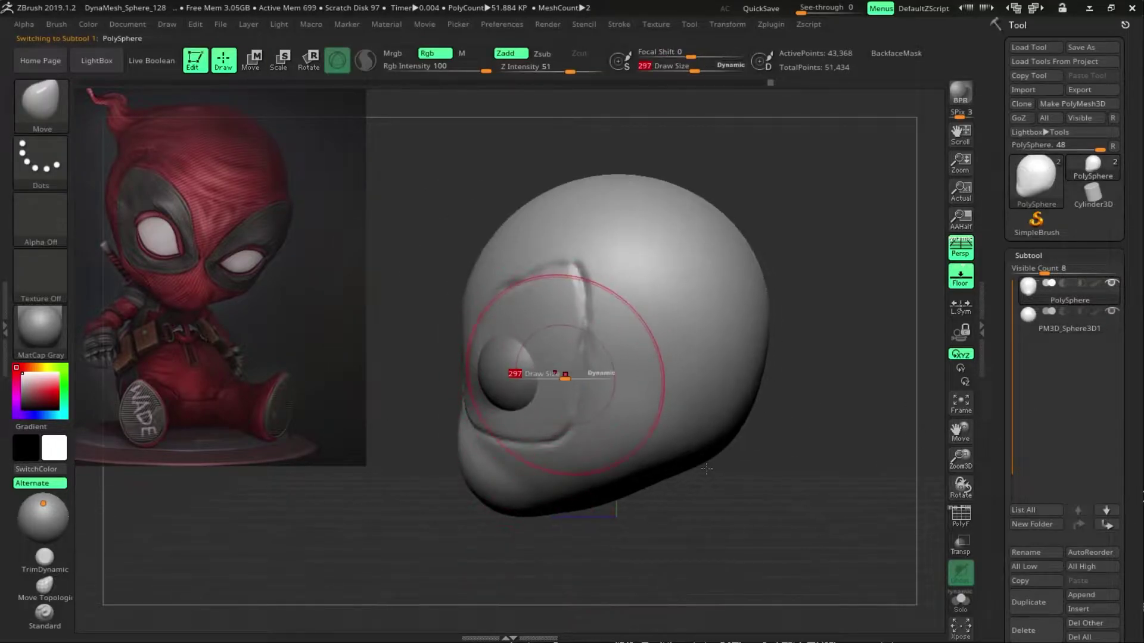
drag(707, 322, 812, 465)
key(s)
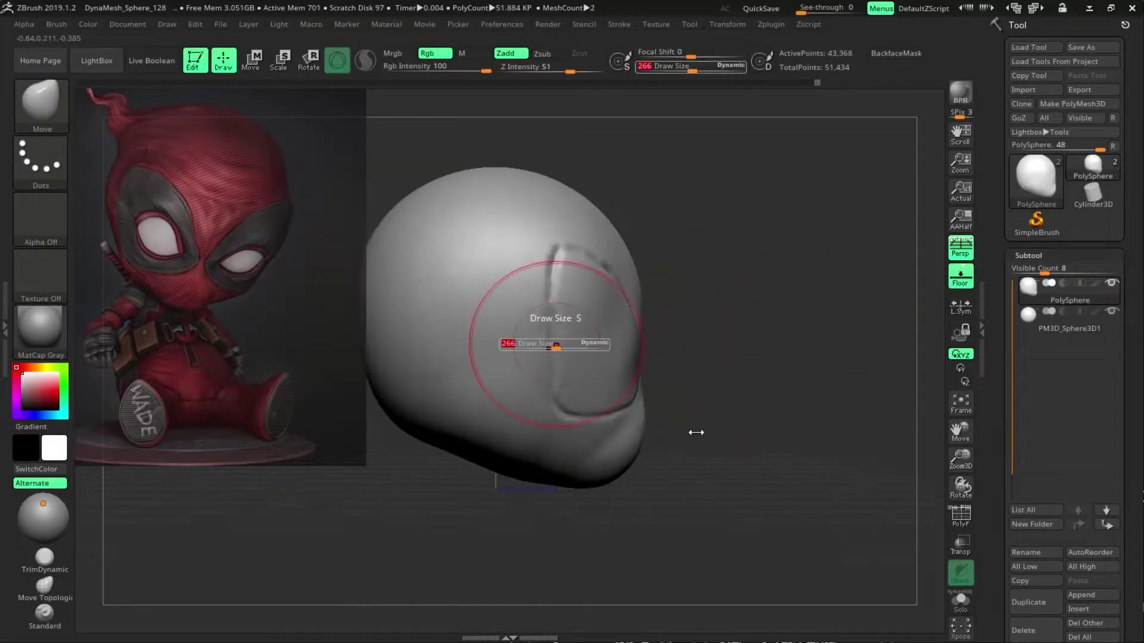
mouse_move(695, 431)
mouse_down()
mouse_move(411, 510)
mouse_move(411, 434)
mouse_up()
key(b)
key(c)
key(b)
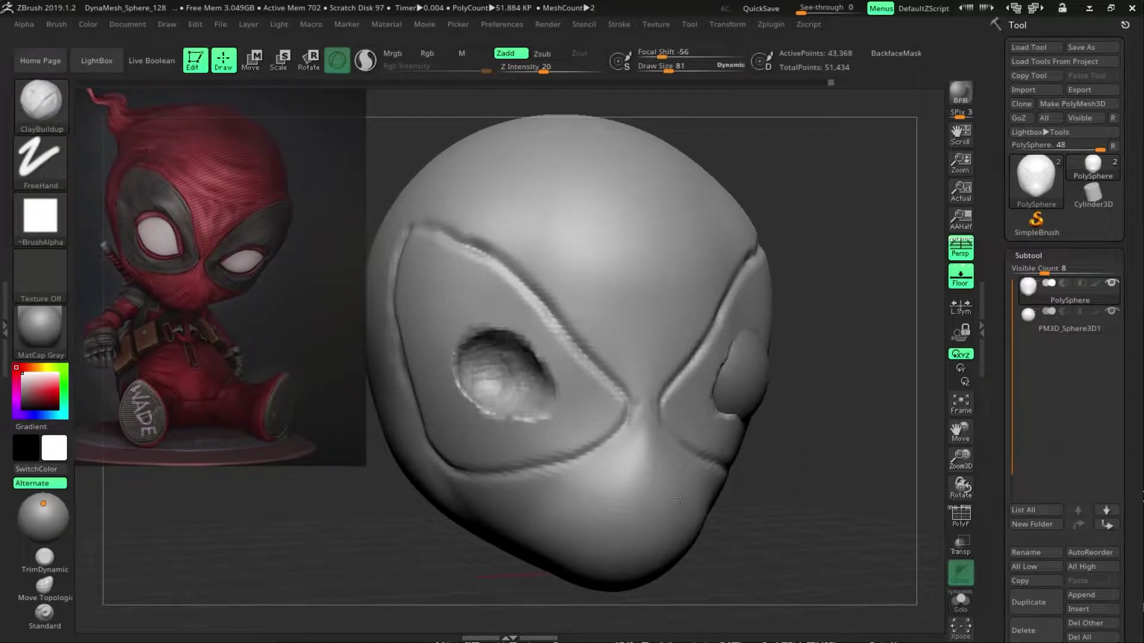
drag(589, 457, 855, 453)
Mirror the eyeball subtool to the other side through Zplugin.
alt+click(633, 395)
key(w)
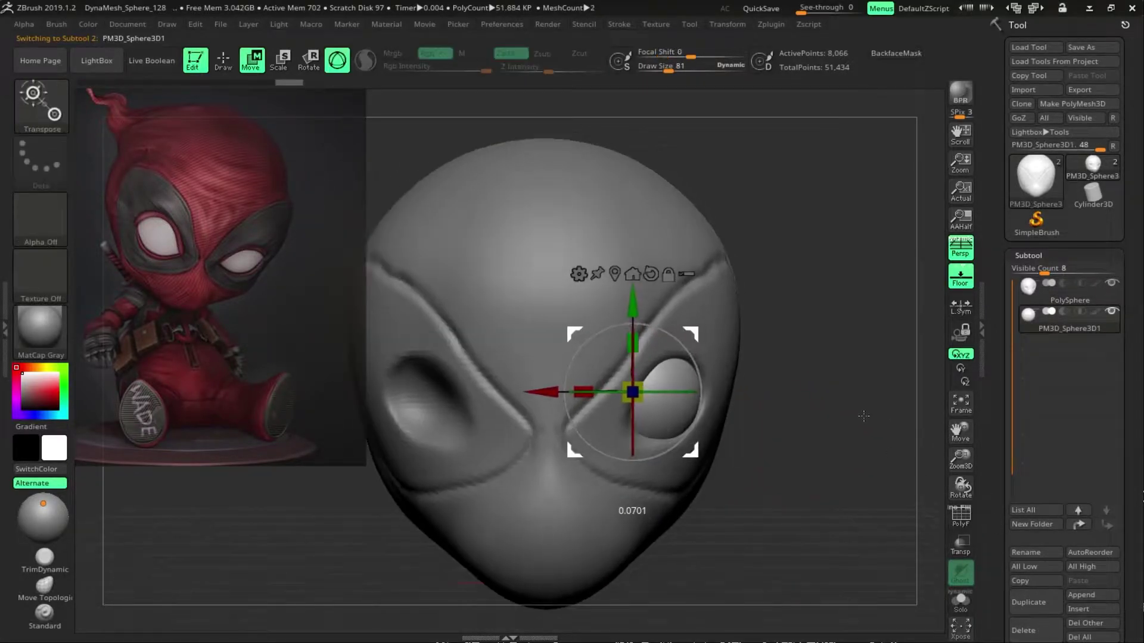
key(q)
alt+click(621, 439)
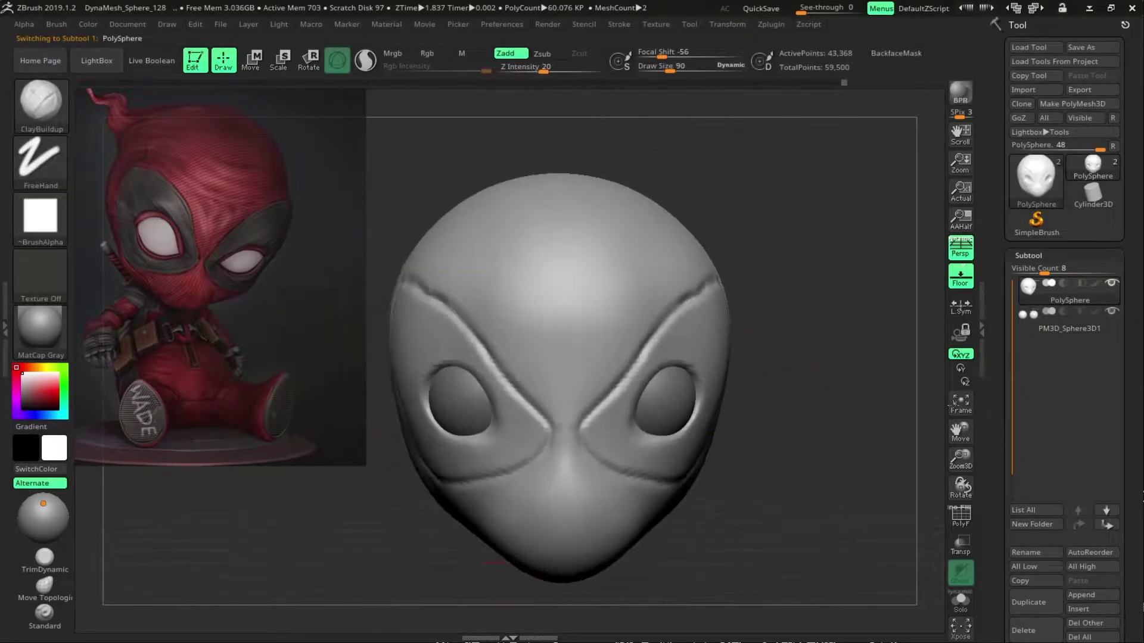
drag(805, 332, 824, 430)
Carve grooves above the eyes and along the brow with DamStandard.
key(b)
key(d)
key(s)
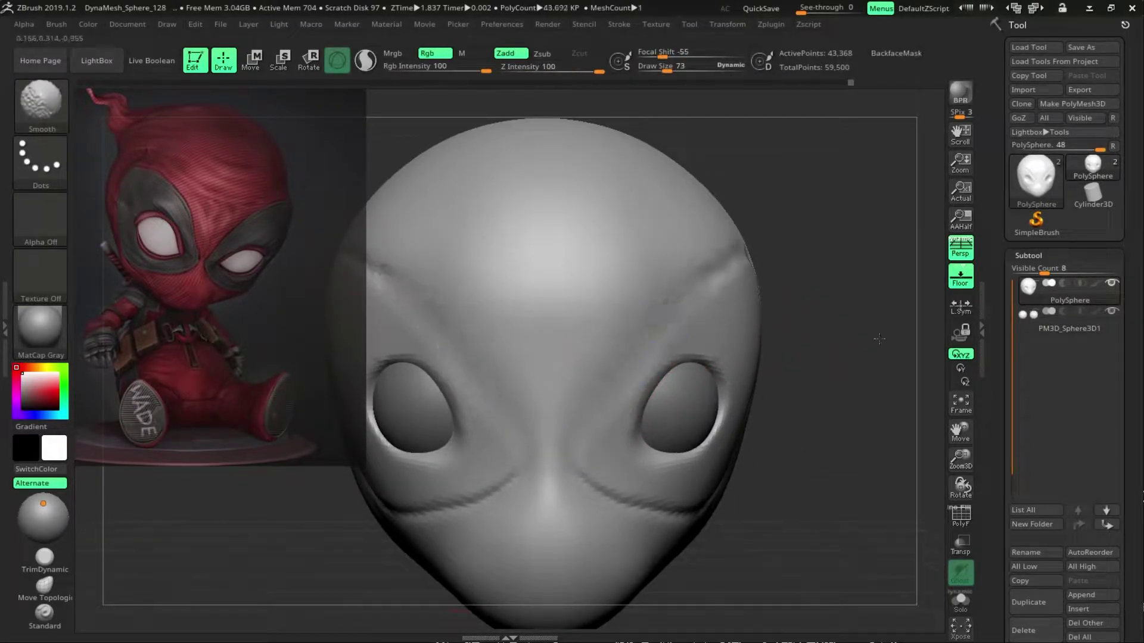
drag(576, 415, 703, 265)
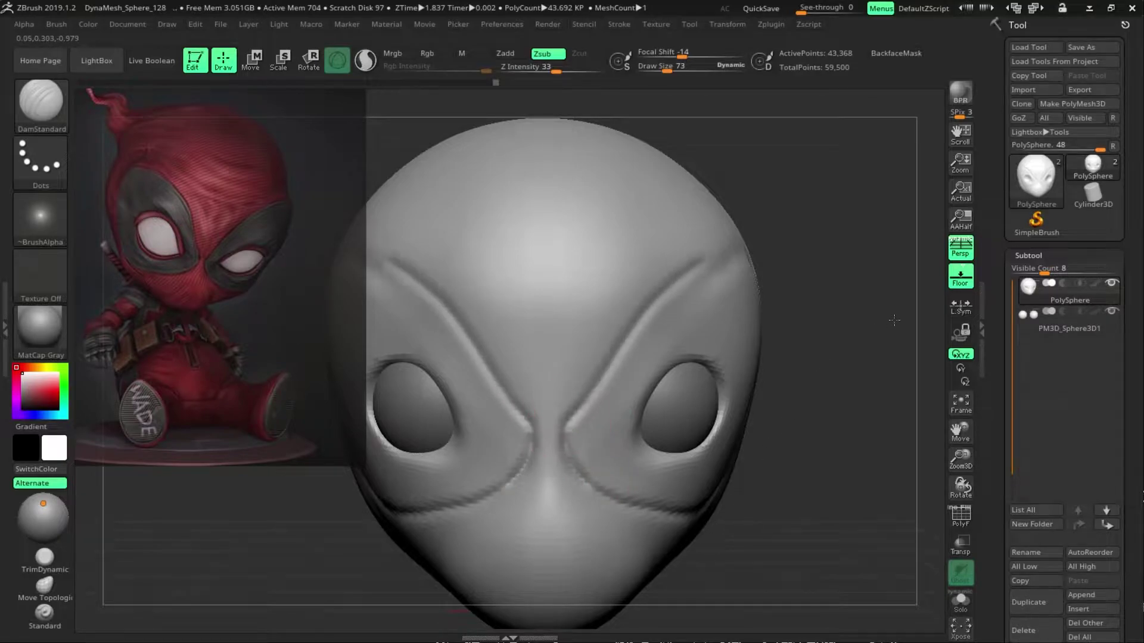
drag(846, 298, 715, 357)
drag(569, 330, 717, 275)
mouse_move(905, 286)
mouse_down()
mouse_move(867, 319)
mouse_move(774, 357)
mouse_up()
alt+click(586, 408)
mouse_move(834, 417)
mouse_down()
mouse_move(843, 518)
mouse_move(793, 513)
mouse_up()
Build up the rim around the eye sockets with ClayBuildup, undoing a stroke on the far socket.
key(b)
key(c)
key(b)
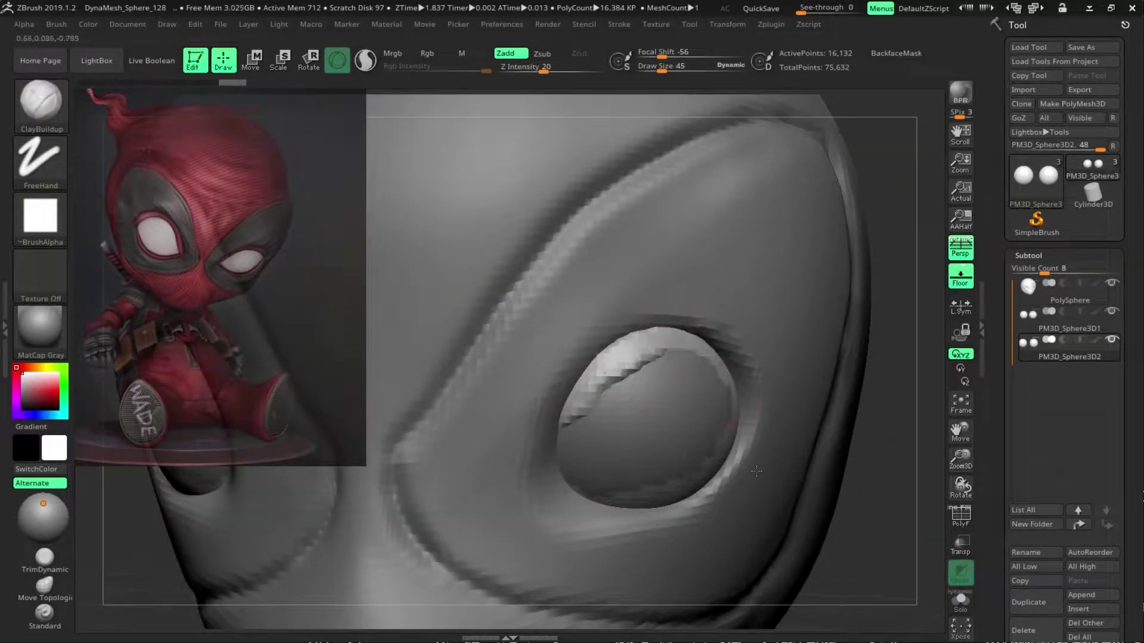
drag(569, 492, 732, 364)
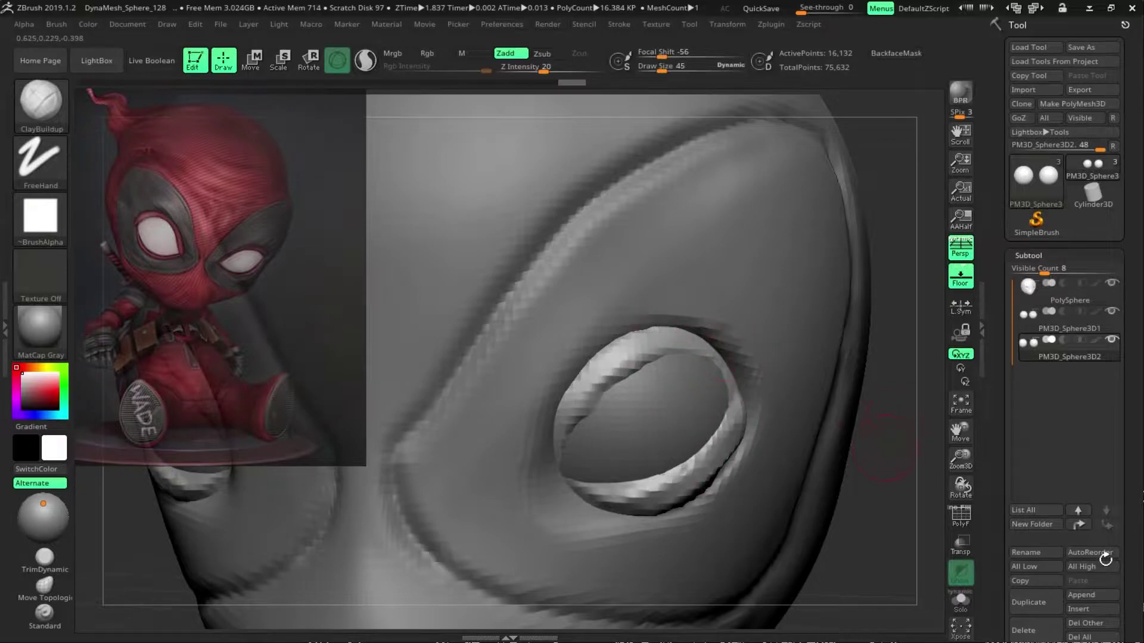
drag(882, 464, 792, 422)
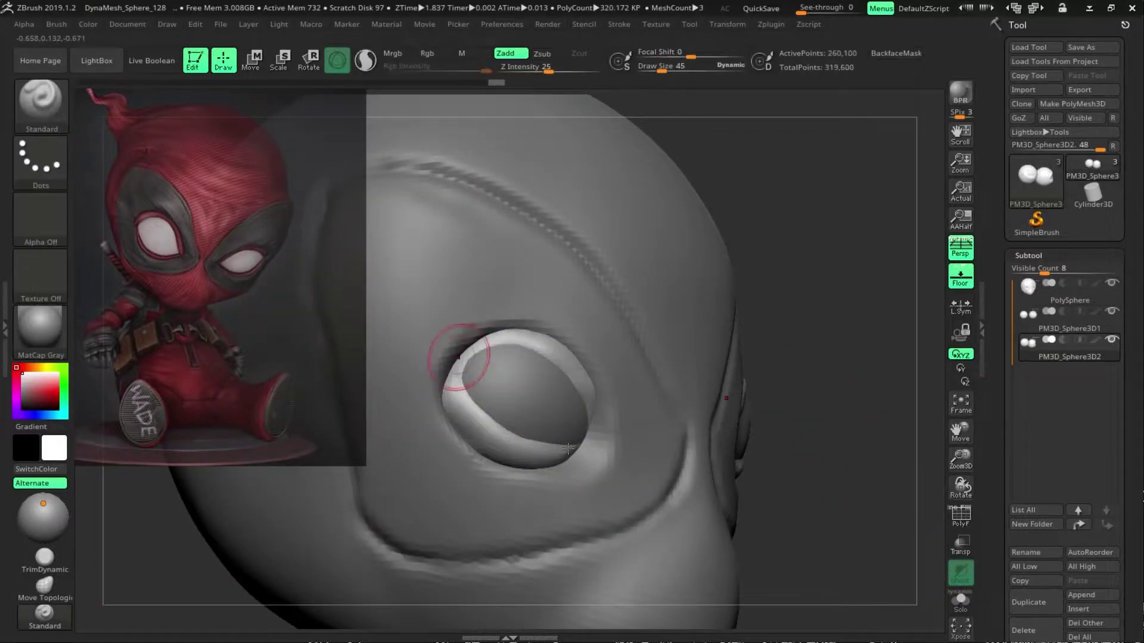
right_drag(459, 357, 492, 354)
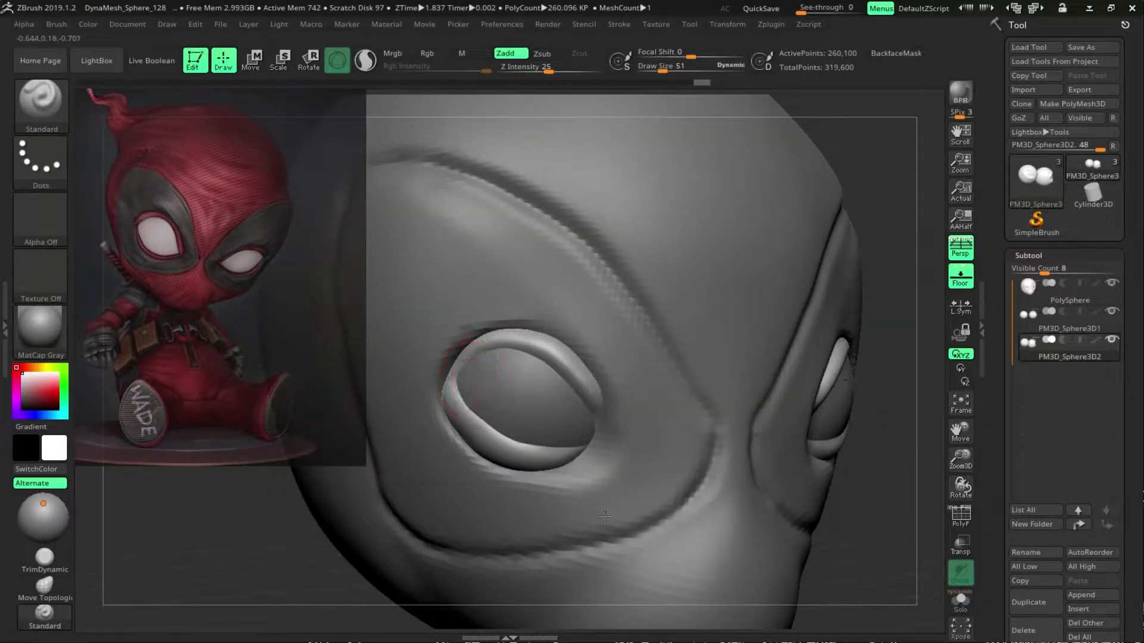
key(ctrl+z)
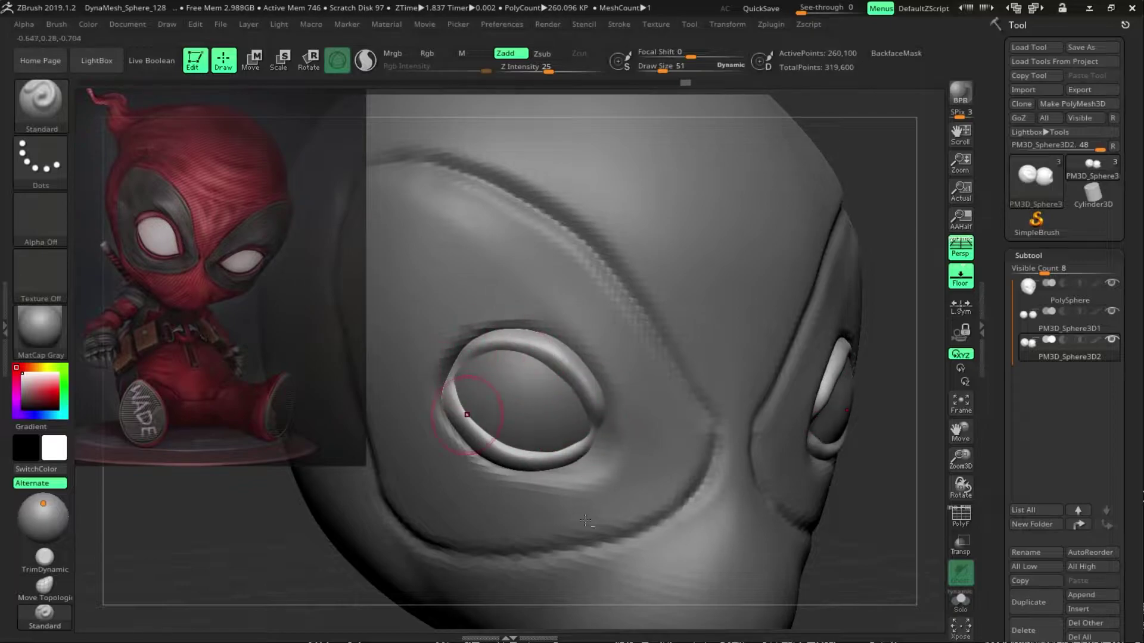
key(b)
key(d)
key(s)
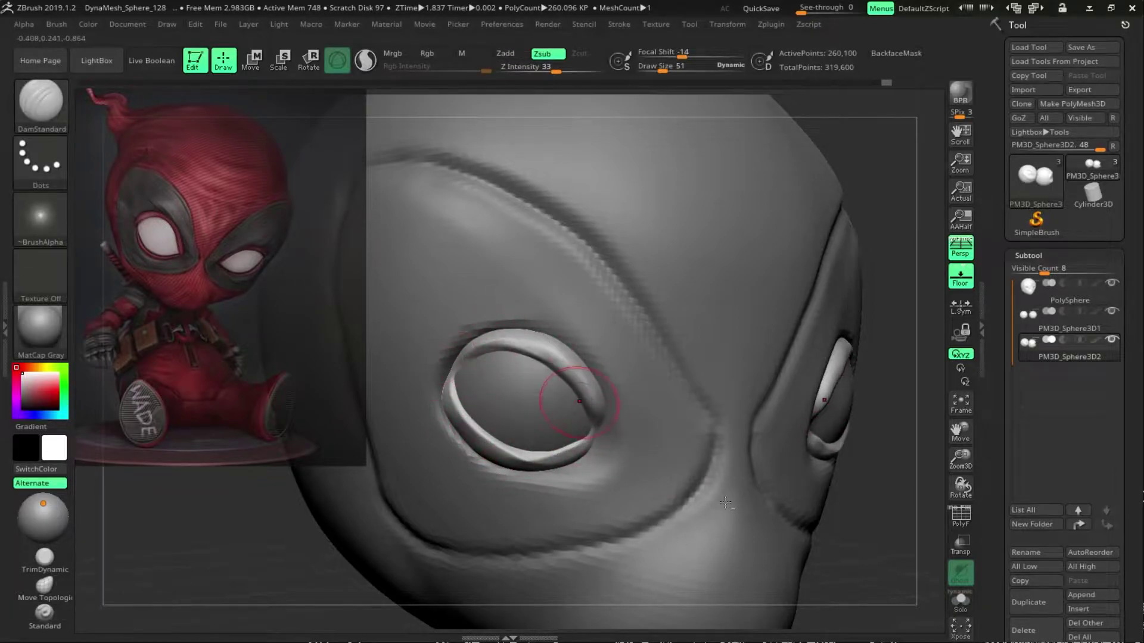
key(f)
alt+click(596, 387)
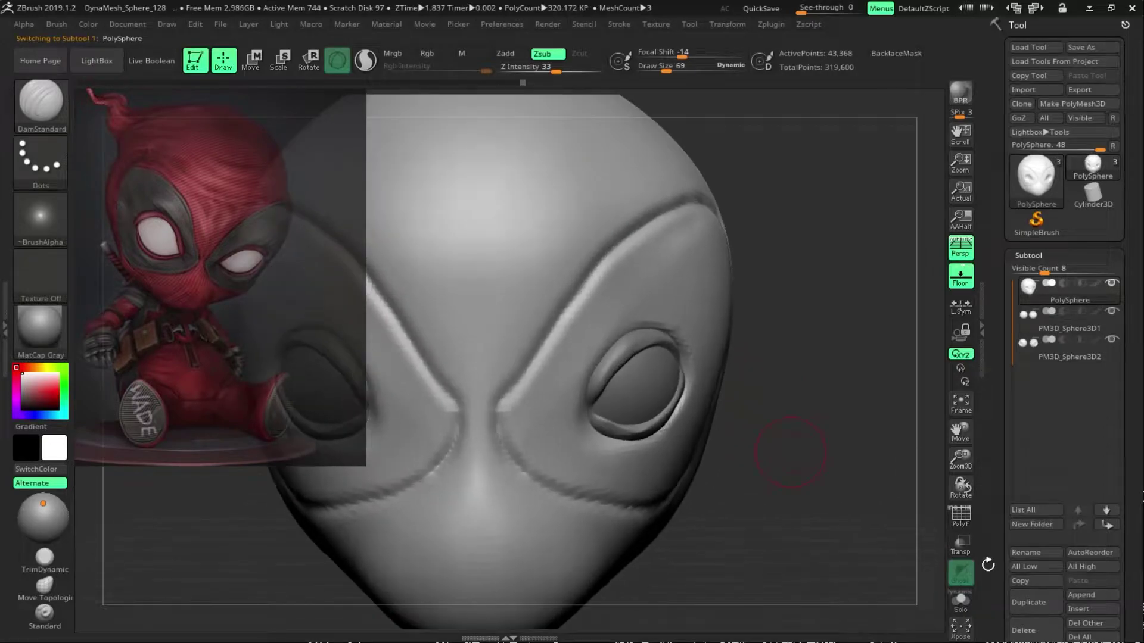
Raise brow and mask ridges around both eyes with the Standard brush, checking top and side.
key(b)
key(s)
key(t)
key(s)
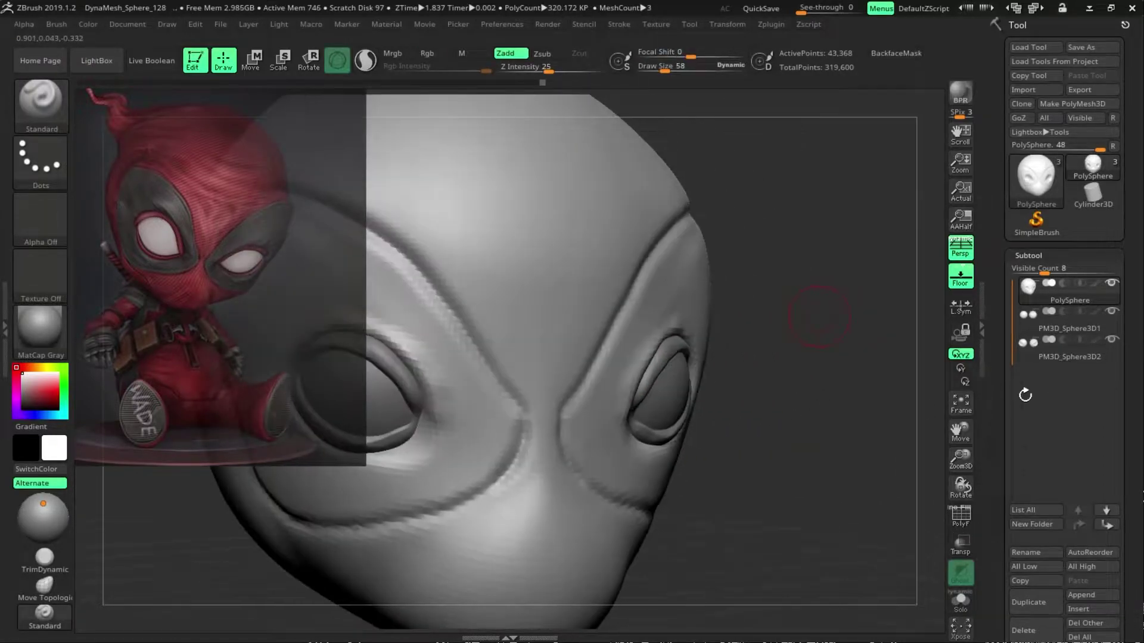
drag(720, 477, 833, 416)
key(b)
key(c)
key(b)
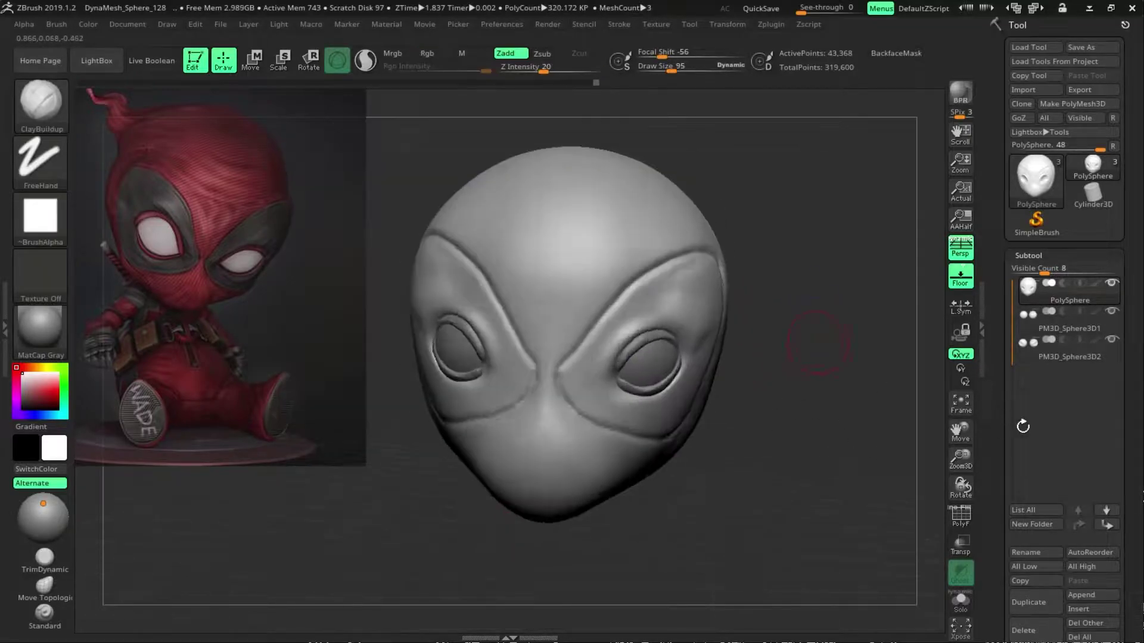
click(45, 615)
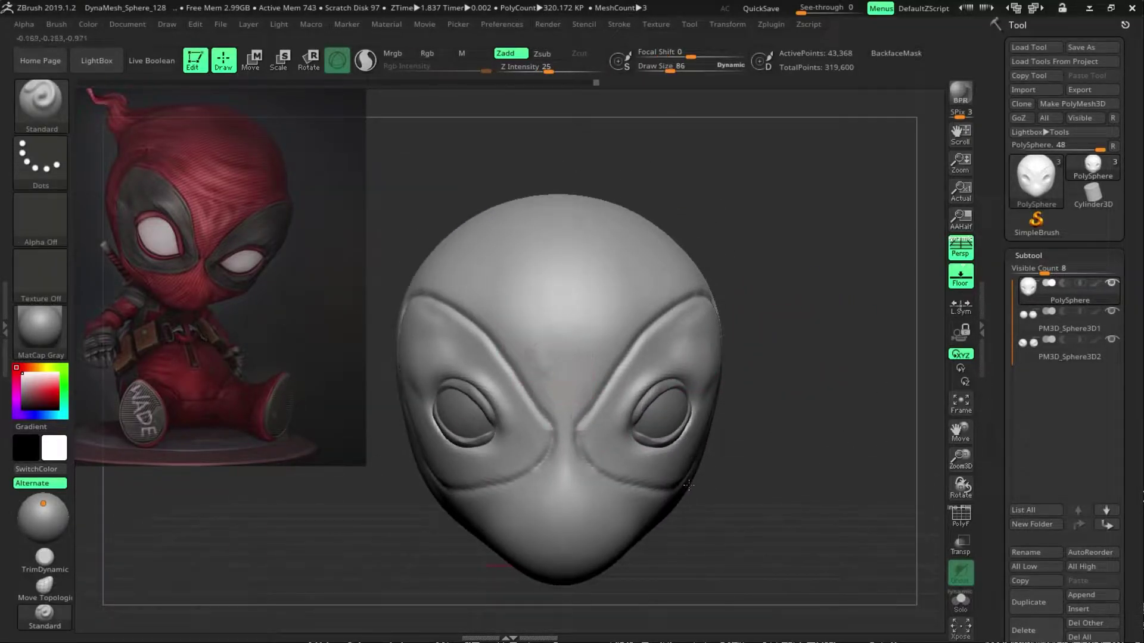
drag(710, 486, 852, 273)
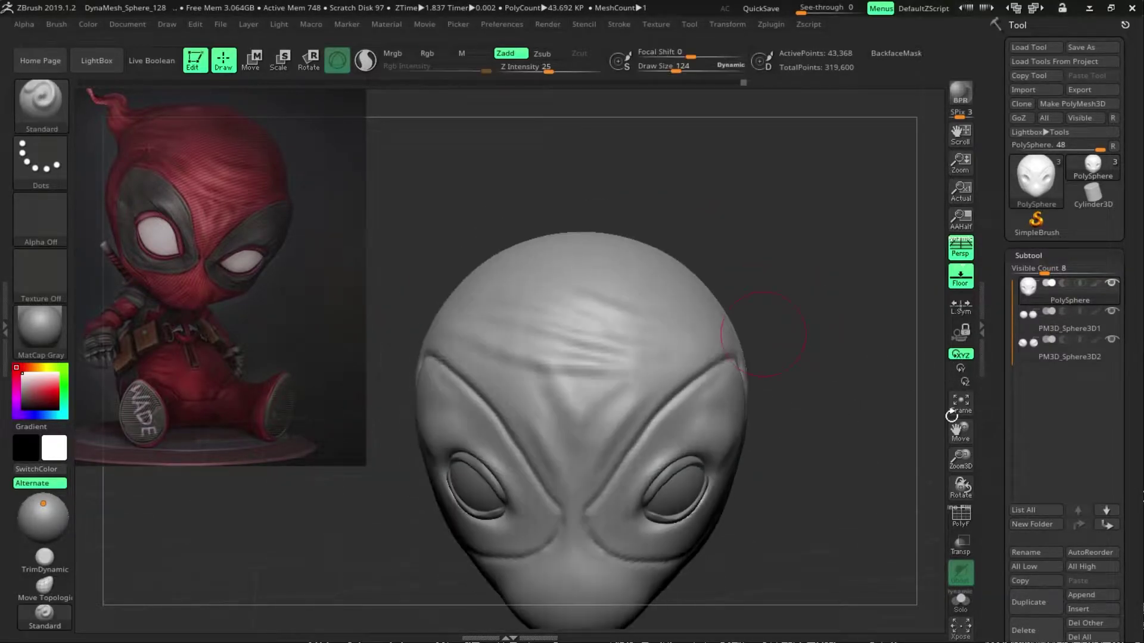
mouse_move(881, 446)
mouse_down()
mouse_move(843, 417)
mouse_move(545, 398)
mouse_move(685, 236)
mouse_move(590, 501)
mouse_move(715, 280)
mouse_up()
Paint a mask over the eye region inside the brow ridges with MaskPen, tidying its edges.
drag(864, 357, 745, 387)
ctrl+drag(626, 488, 754, 535)
mouse_move(685, 417)
ctrl+mouse_down()
mouse_move(768, 453)
mouse_move(655, 286)
mouse_move(775, 369)
ctrl+mouse_up()
drag(882, 584, 765, 627)
ctrl+drag(673, 476, 554, 271)
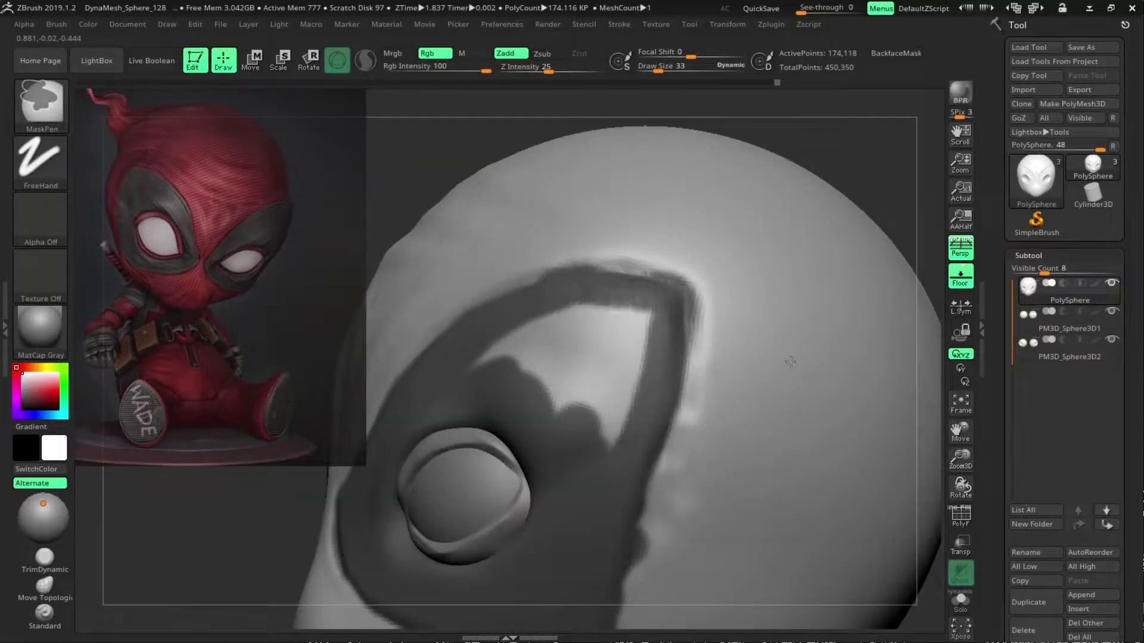
ctrl+drag(626, 441, 494, 369)
key(s)
drag(632, 253, 620, 253)
ctrl+alt+drag(548, 262, 691, 298)
mouse_move(868, 368)
mouse_down()
mouse_move(664, 460)
mouse_move(603, 598)
mouse_up()
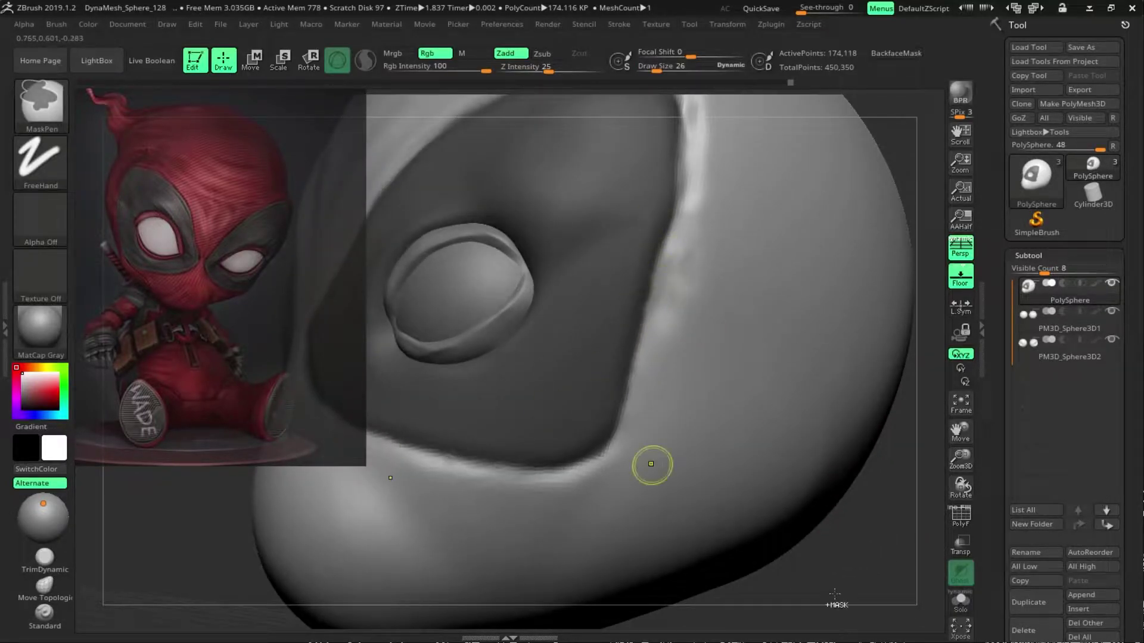
shift+drag(834, 593, 602, 494)
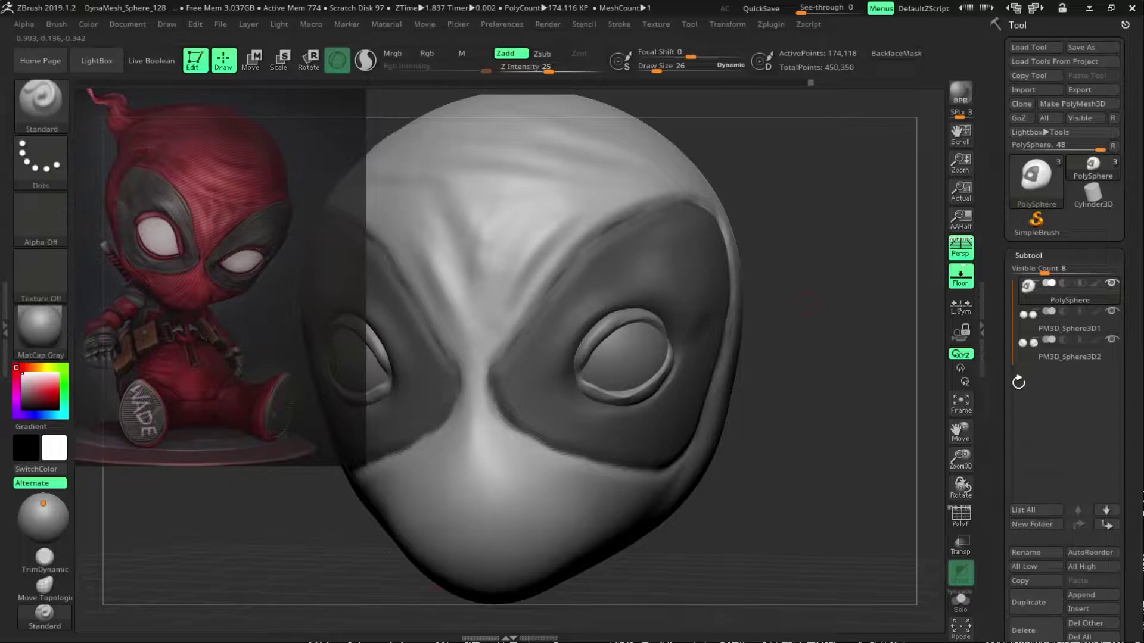
Extract the masked area as a new shell subtool, Extract1, and accept it.
key(f)
scroll(1066, 357, down, 10)
click(1035, 508)
click(1022, 529)
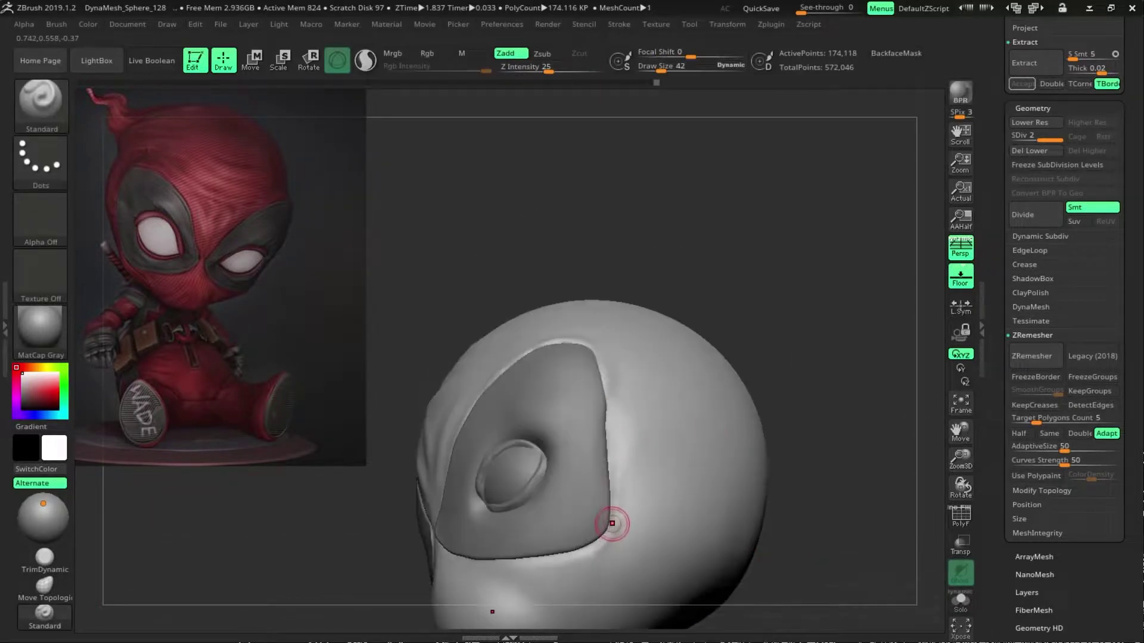
Subdivide Extract1 with Ctrl+D and sculpt fabric wrinkles into it with the Standard brush.
drag(605, 422, 359, 546)
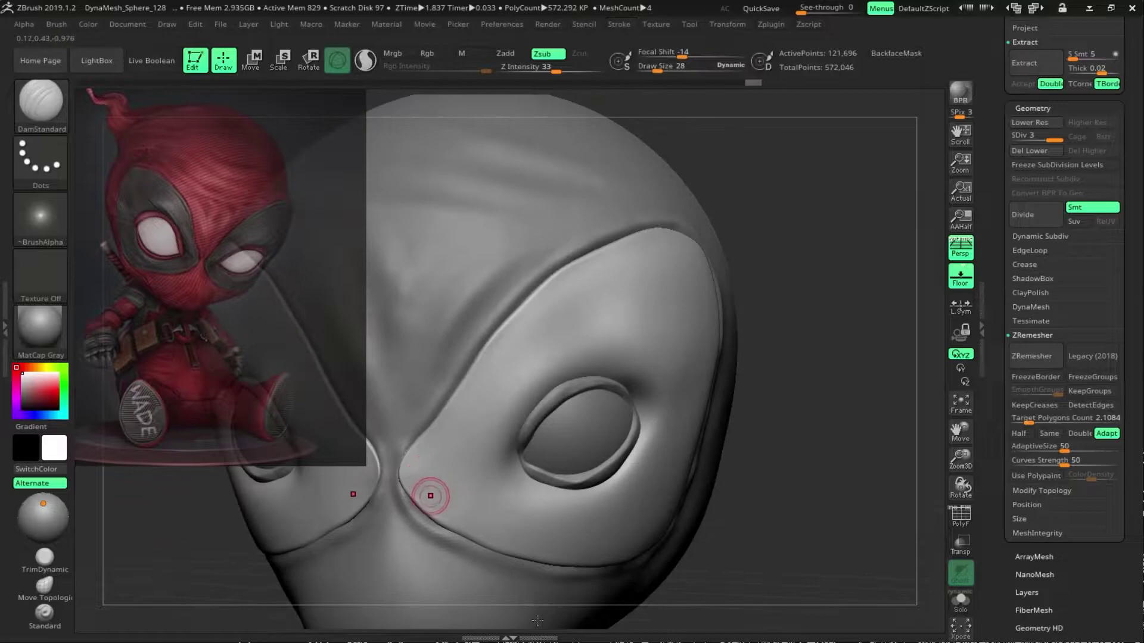
key(d)
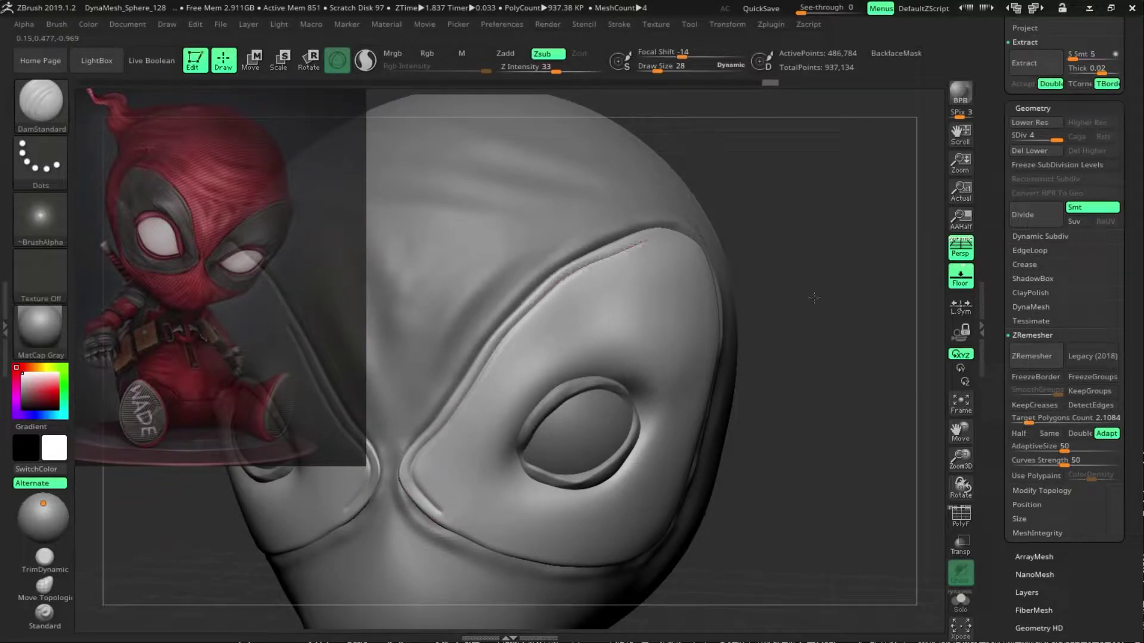
mouse_move(814, 298)
mouse_down()
mouse_move(741, 217)
mouse_move(417, 492)
mouse_up()
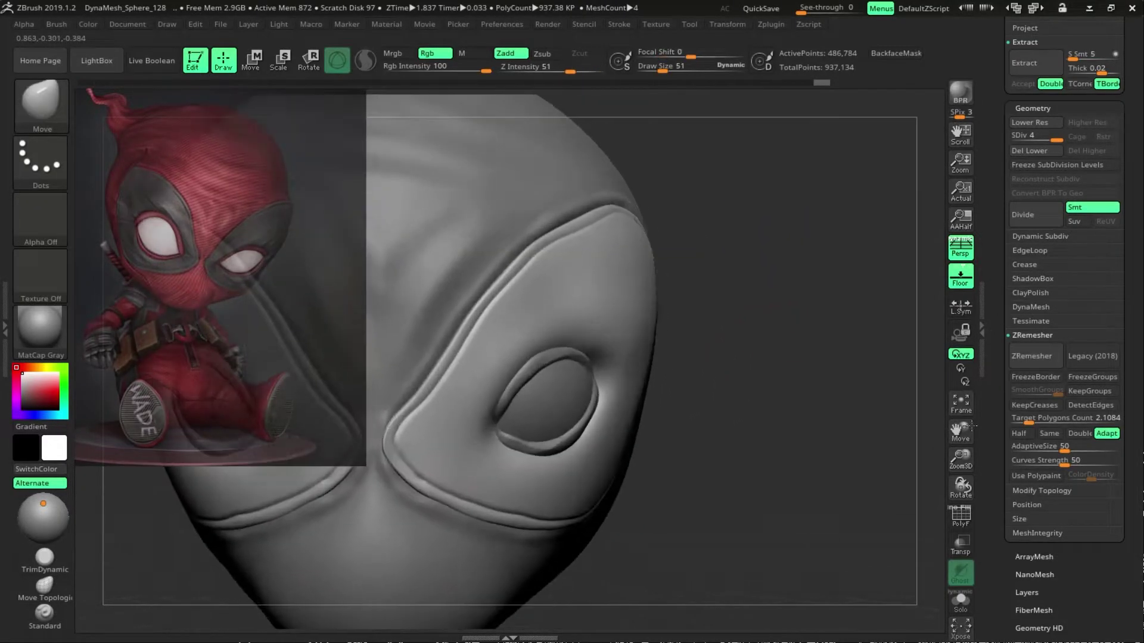
key(b)
key(s)
key(t)
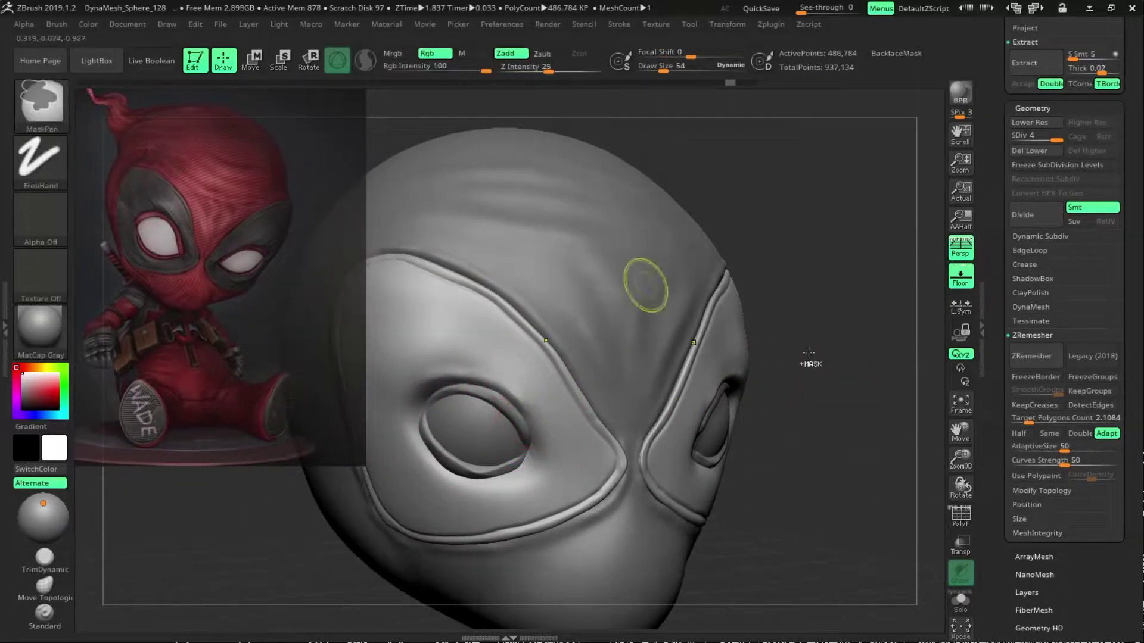
Carve crisp seams around each eye with DamStandard, then smooth with Shift.
key(b)
key(d)
key(s)
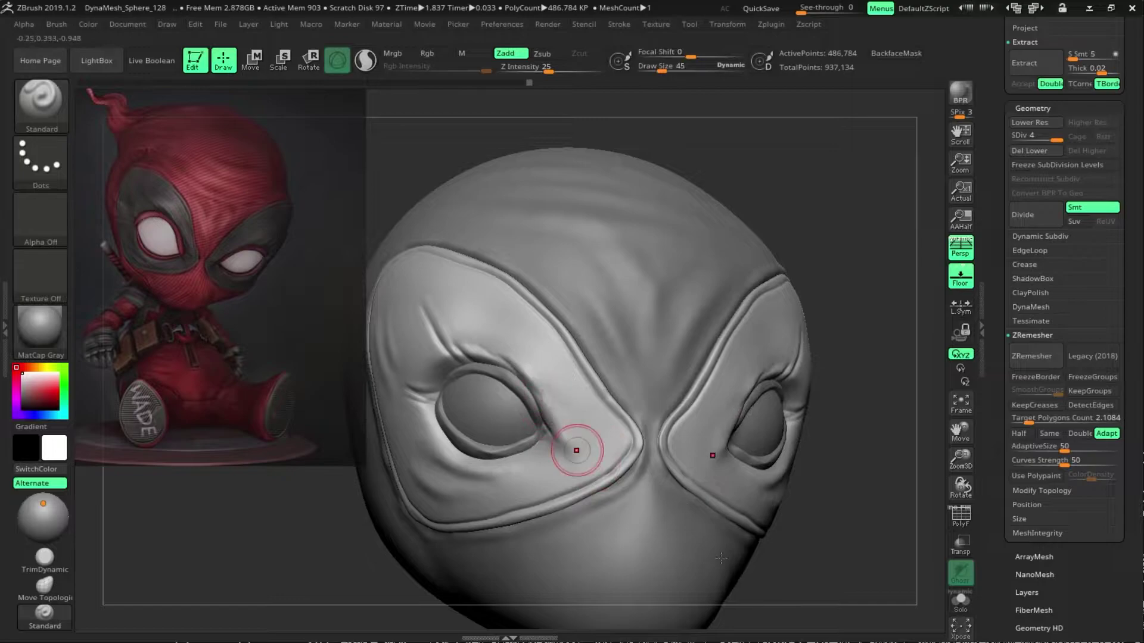
key(shift)
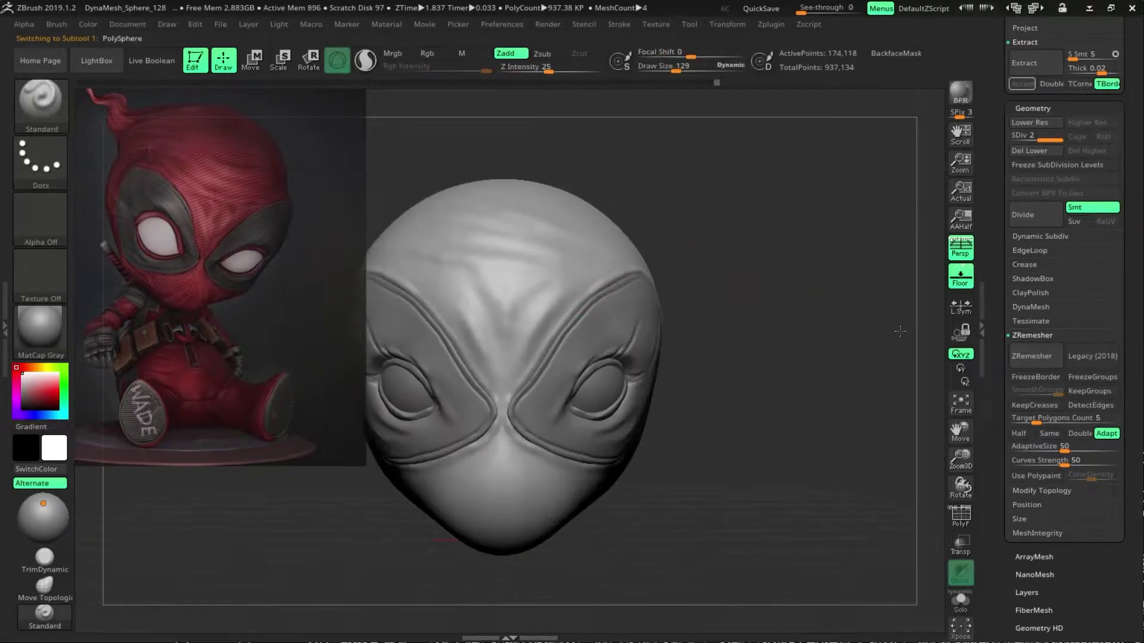
Step the head through its subdivision levels to the highest, with the Move brush active.
key(shift+d)
key(b)
key(m)
key(v)
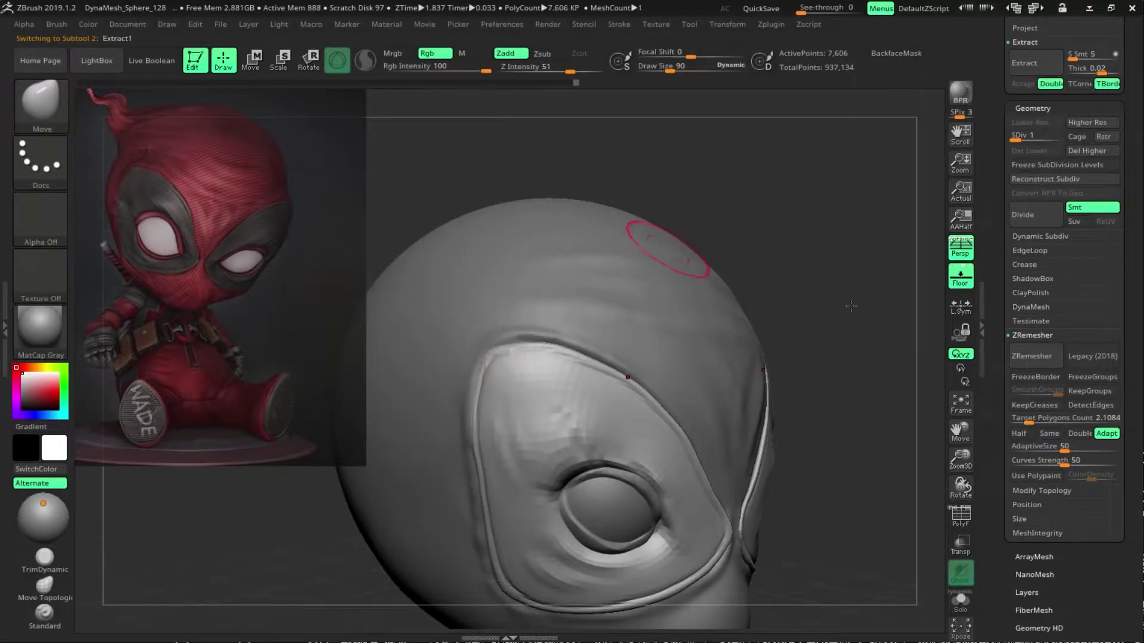
key(d)
key(d)
key(d)
drag(851, 306, 937, 530)
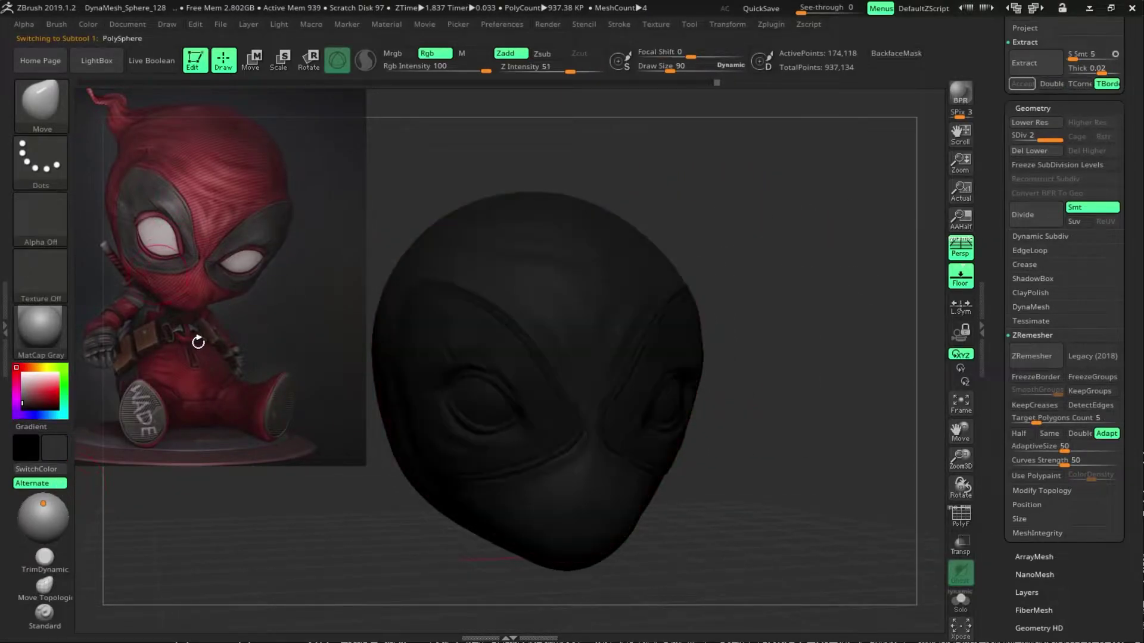
Fill the head red, the Extract1 mask black and the eyeballs white.
click(52, 386)
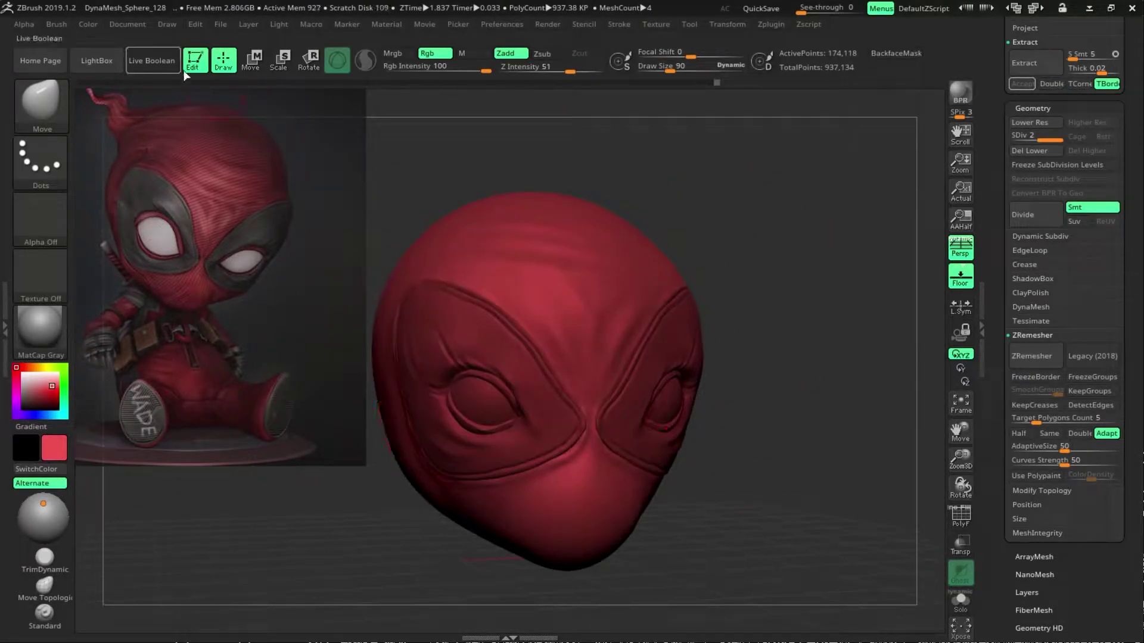
key(z)
key(c)
drag(244, 231, 435, 302)
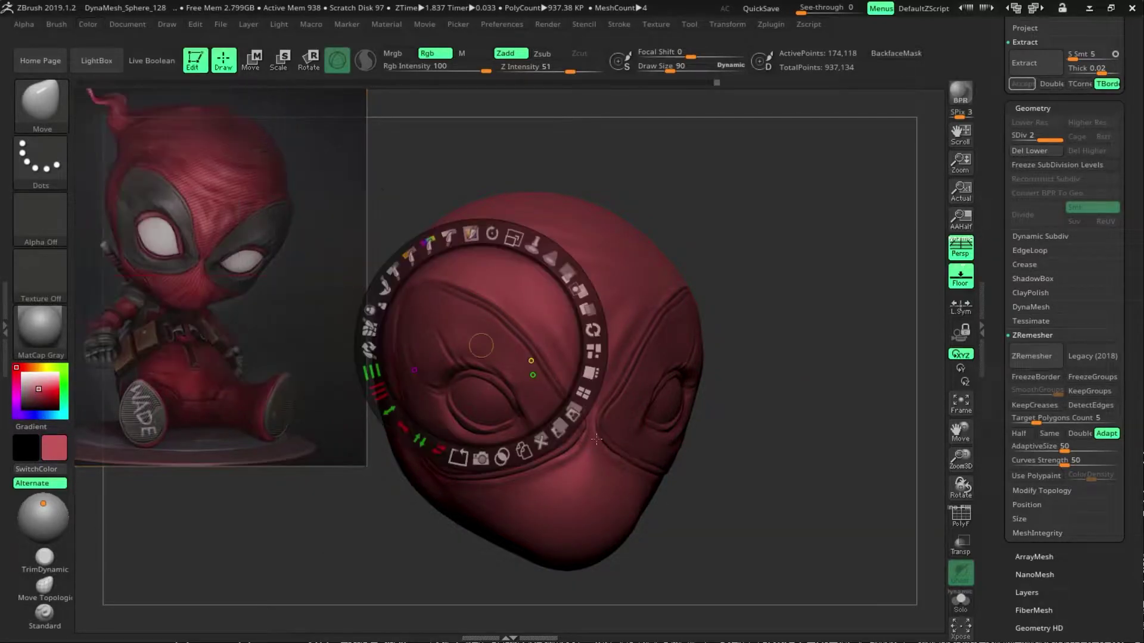
alt+click(481, 346)
key(z)
click(88, 23)
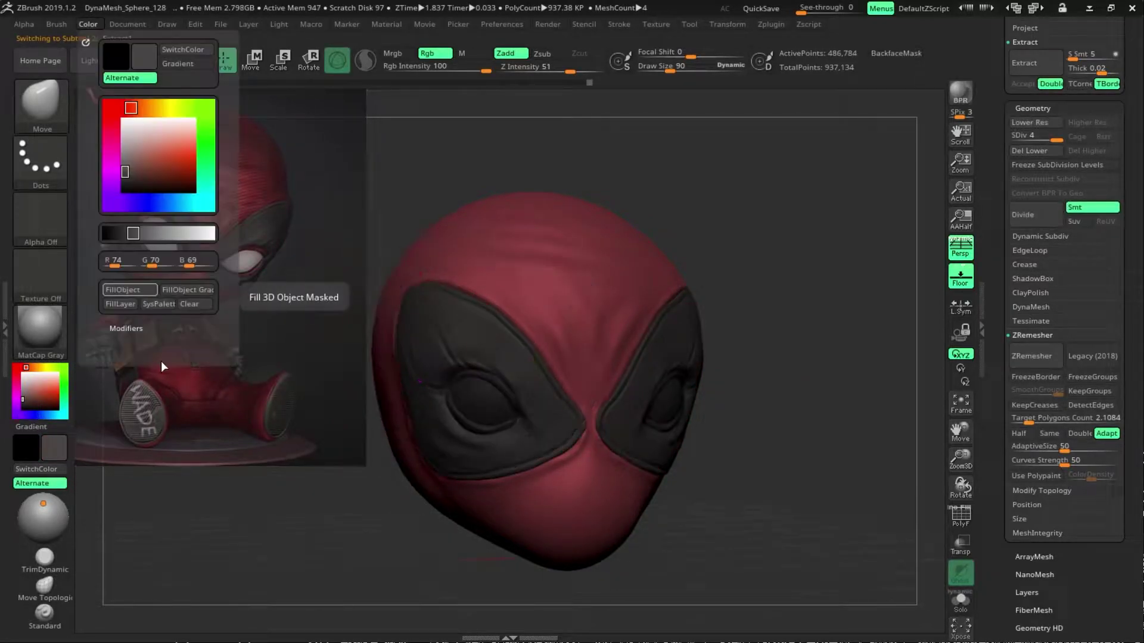
alt+click(479, 400)
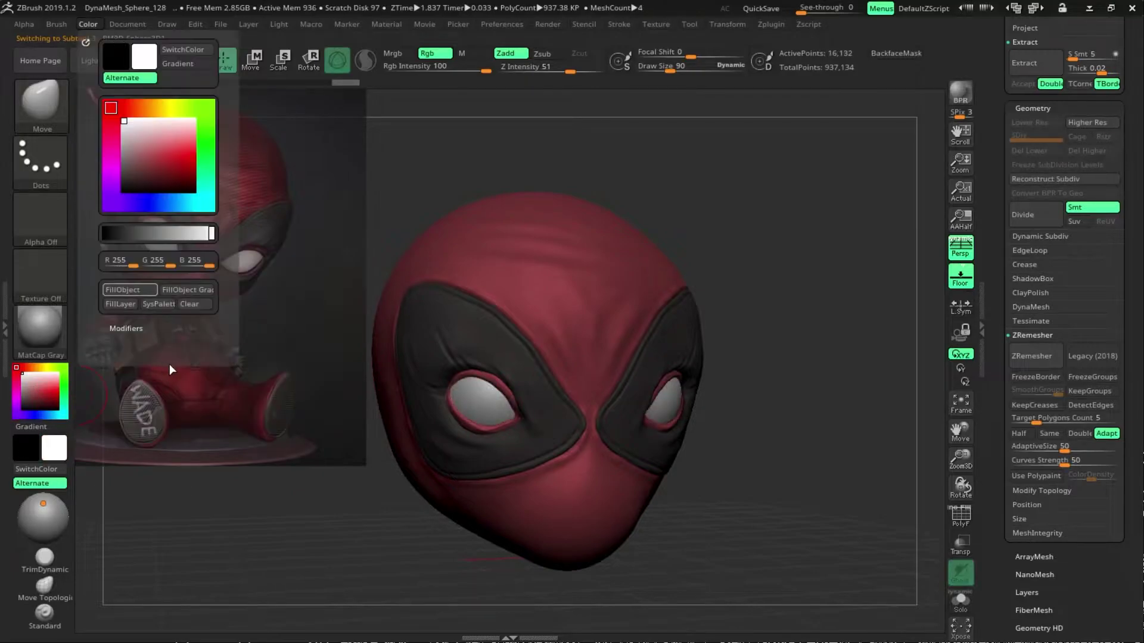
Select the head and rotate it to check the painted colours from front and side.
drag(775, 453, 700, 536)
mouse_move(845, 487)
mouse_down()
mouse_move(637, 554)
mouse_move(633, 618)
mouse_up()
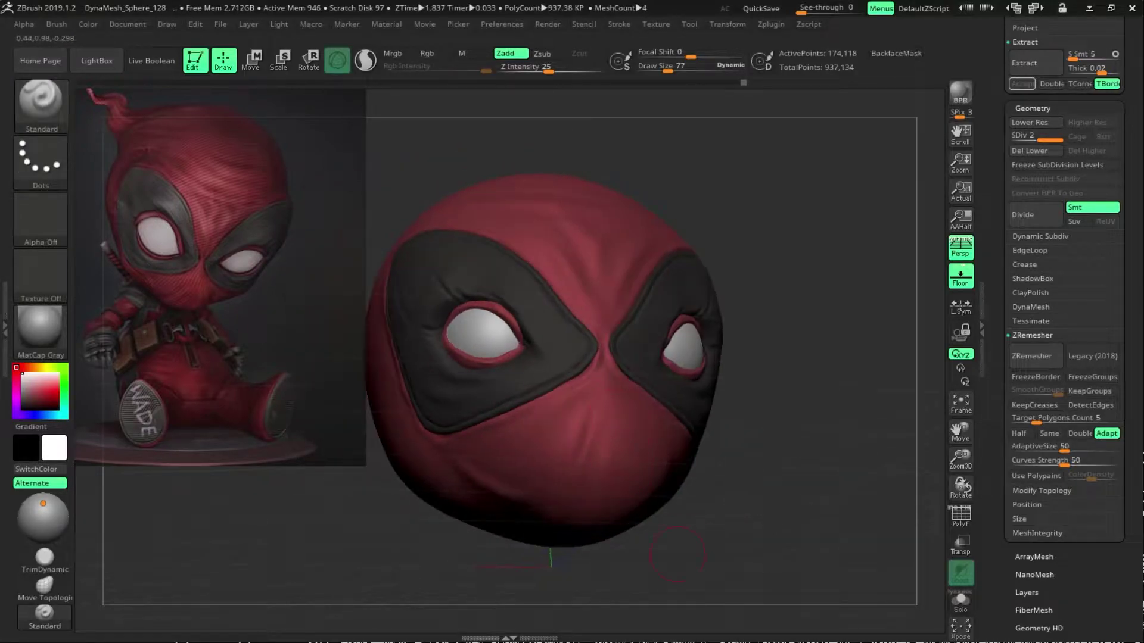
mouse_move(787, 632)
shift+mouse_down()
mouse_move(787, 479)
mouse_move(984, 491)
mouse_move(442, 322)
shift+mouse_up()
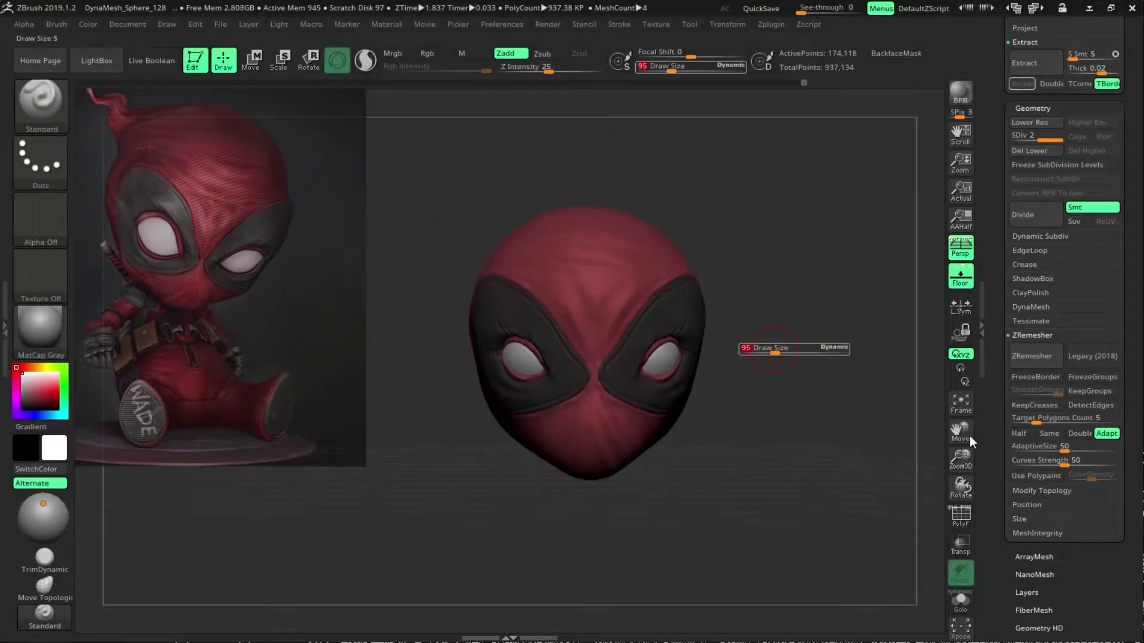
mouse_move(798, 357)
mouse_down()
mouse_move(822, 417)
mouse_move(927, 448)
mouse_move(864, 441)
mouse_up()
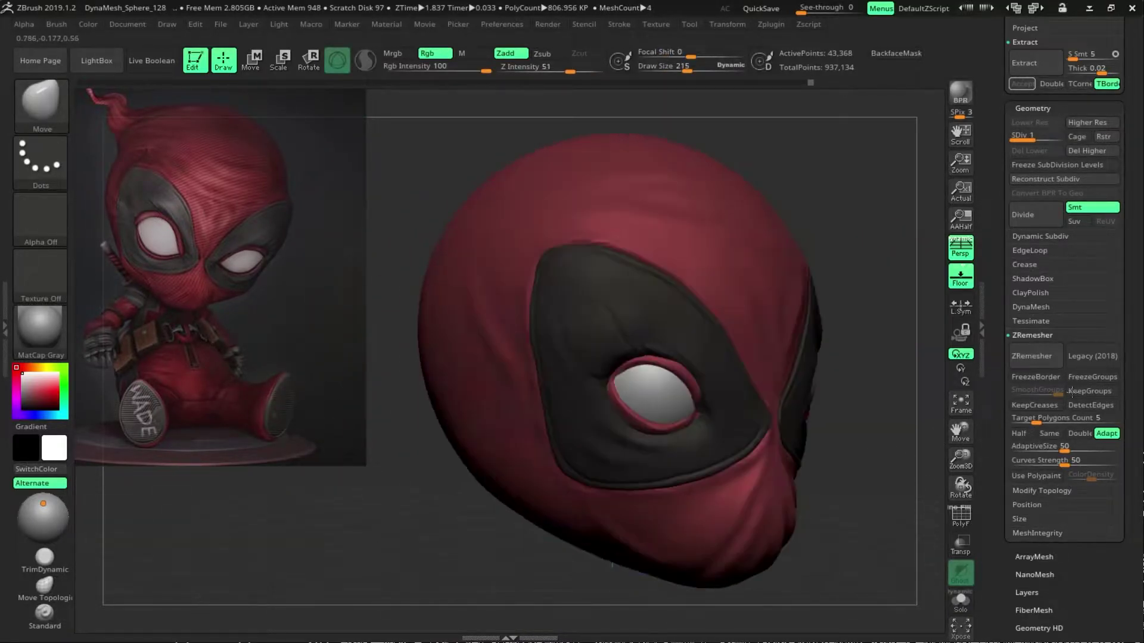
mouse_move(685, 229)
mouse_down()
mouse_move(850, 279)
mouse_move(896, 311)
mouse_up()
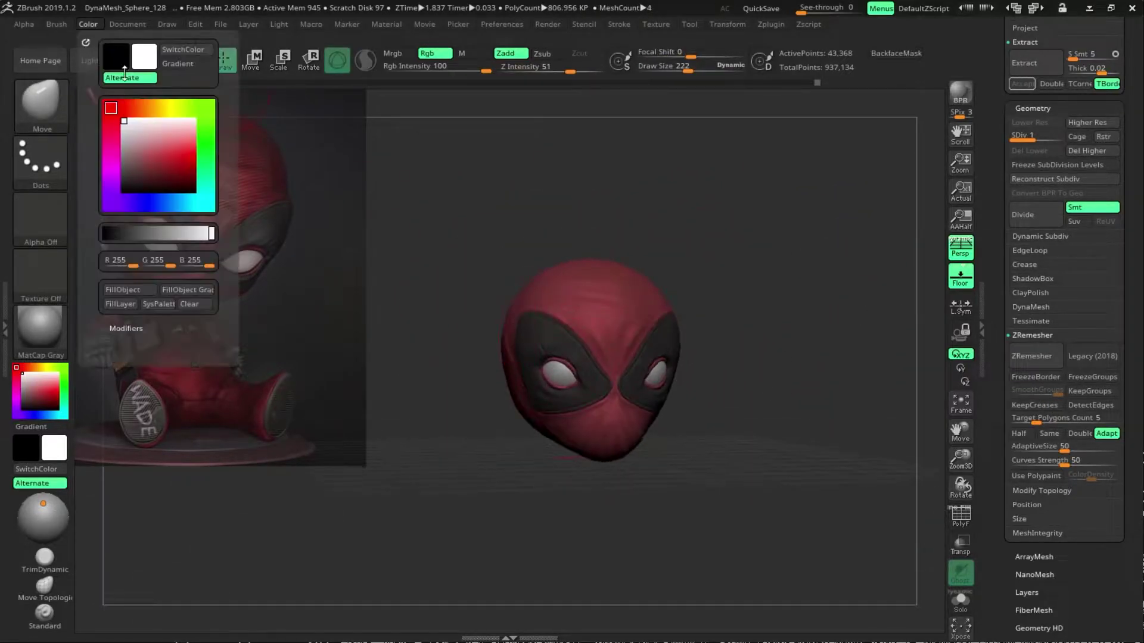
scroll(1067, 298, up, 5)
click(1084, 373)
Append a sphere and pull it into an egg-shaped, bottom-heavy body under the head.
click(846, 366)
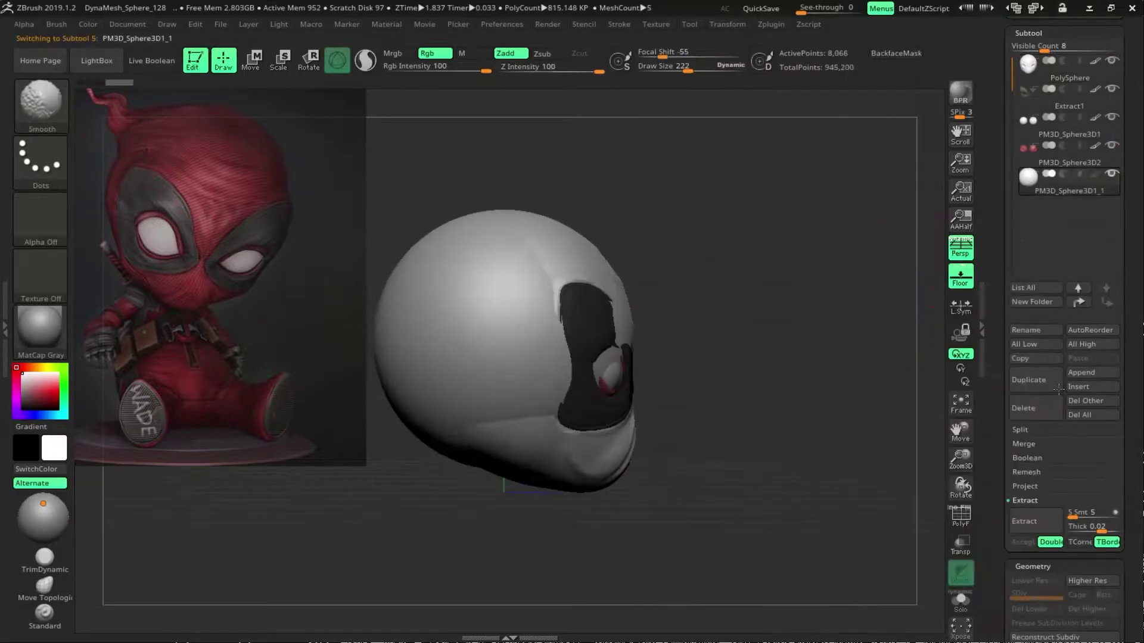
key(w)
drag(888, 507, 704, 543)
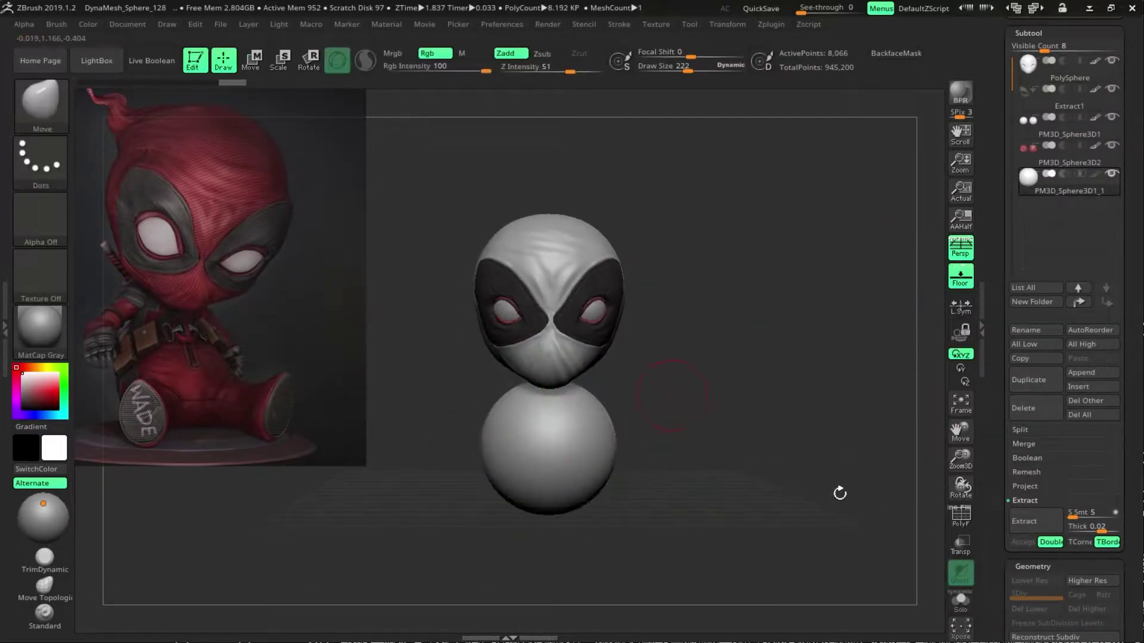
key(s)
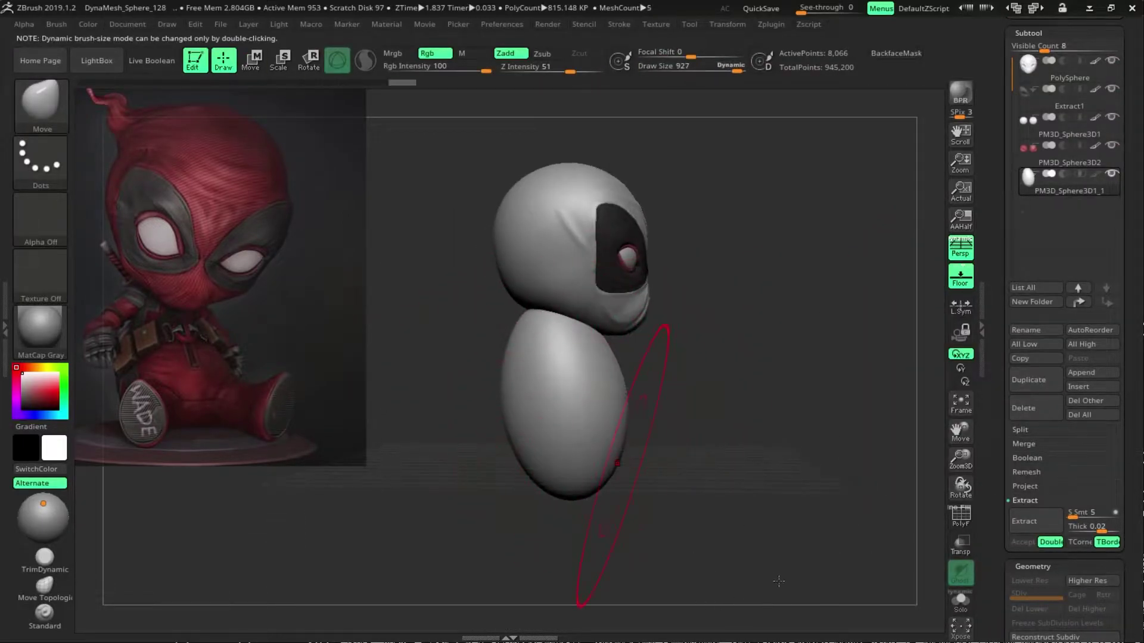
drag(670, 599, 788, 584)
mouse_move(862, 476)
mouse_down()
mouse_move(996, 416)
mouse_move(899, 493)
mouse_up()
key(s)
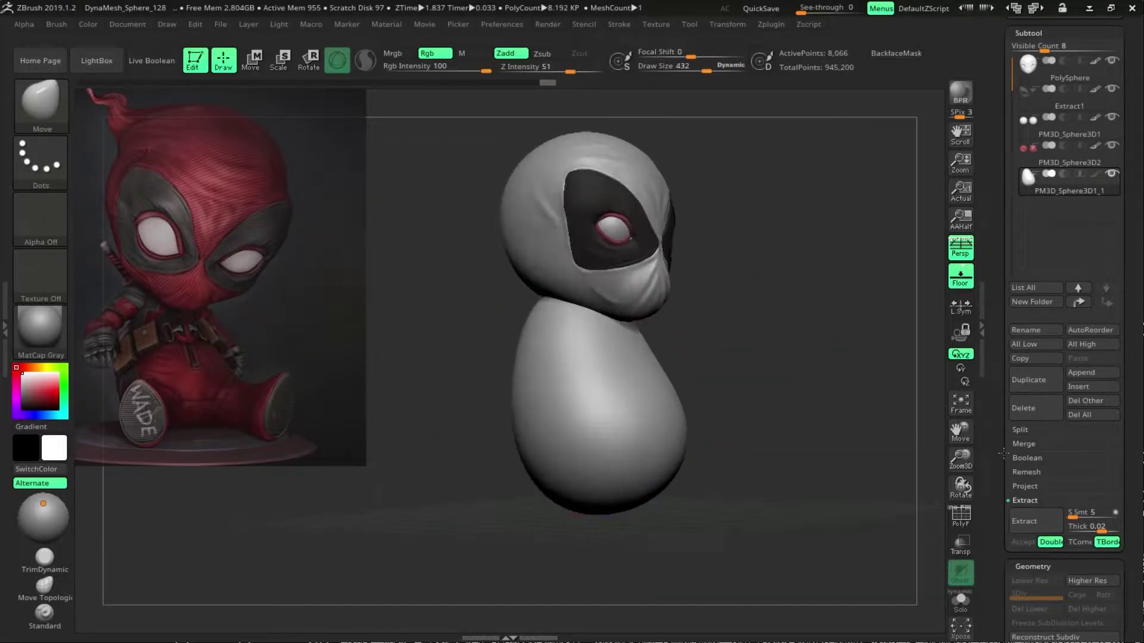
drag(840, 333, 722, 574)
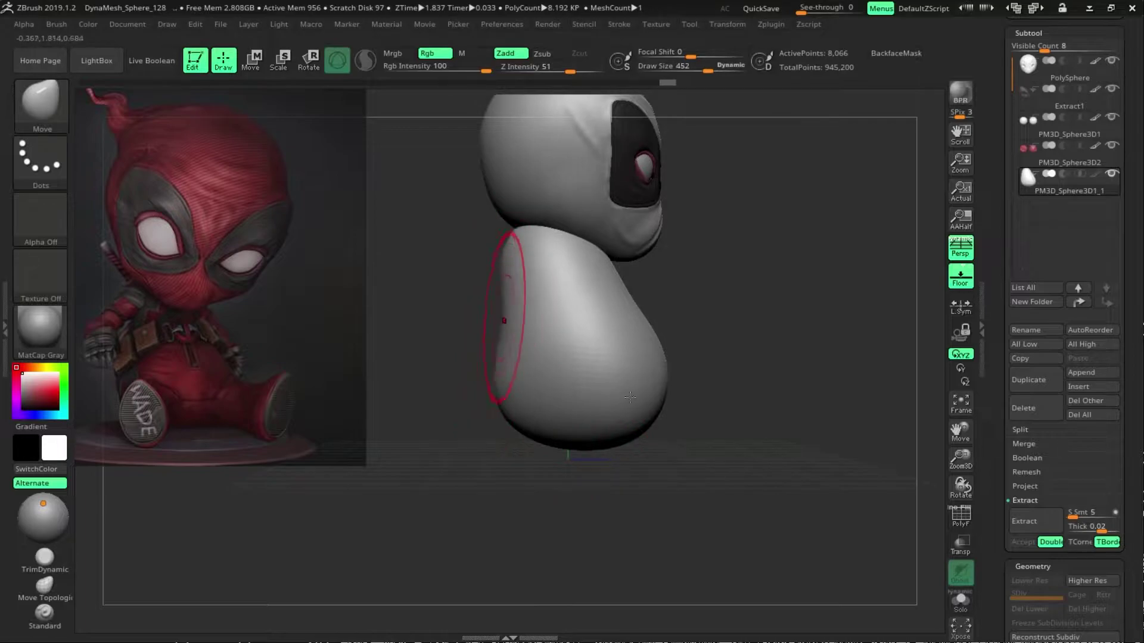
key(s)
mouse_move(630, 398)
mouse_down()
mouse_move(894, 460)
mouse_move(894, 472)
mouse_up()
Append a cylinder subtool and move it beside the body as a leg.
click(1081, 372)
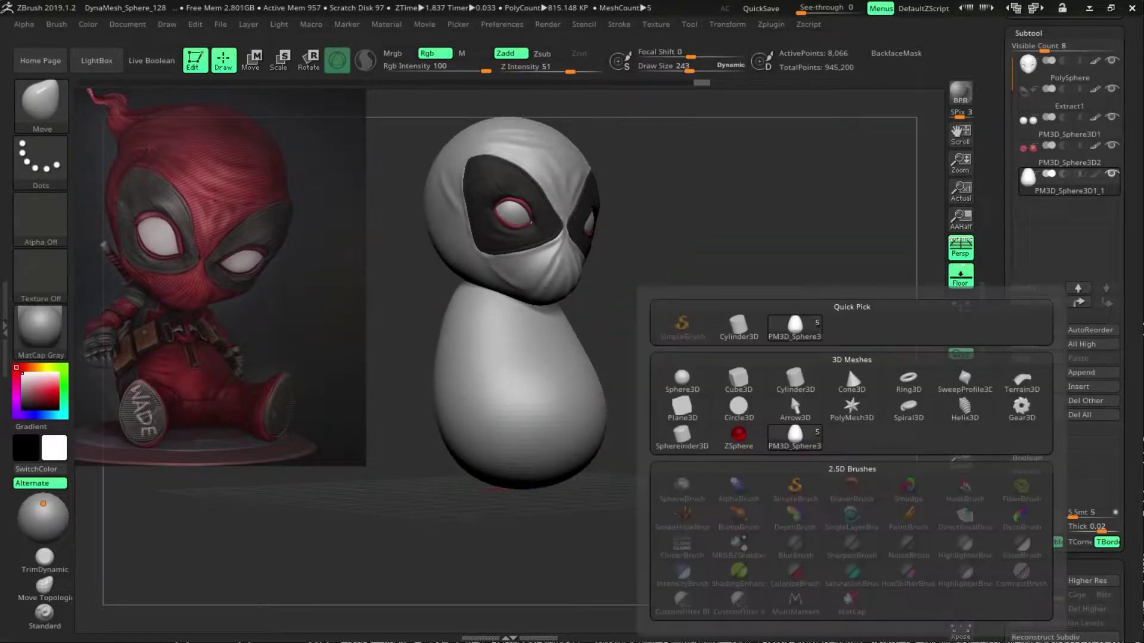
click(795, 381)
key(w)
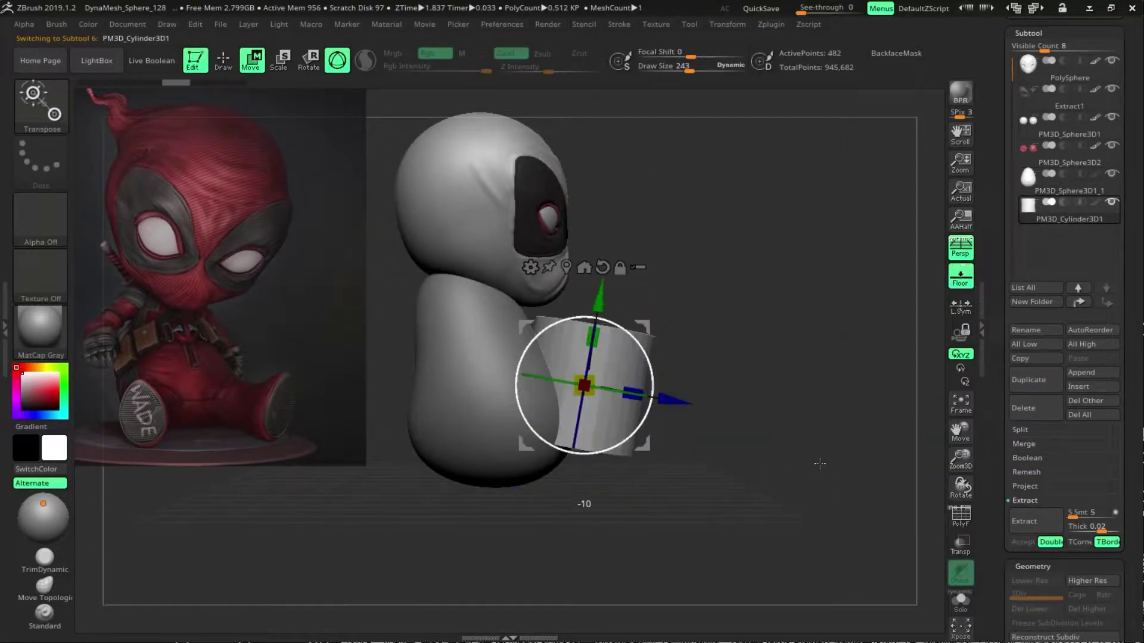
drag(937, 439, 739, 488)
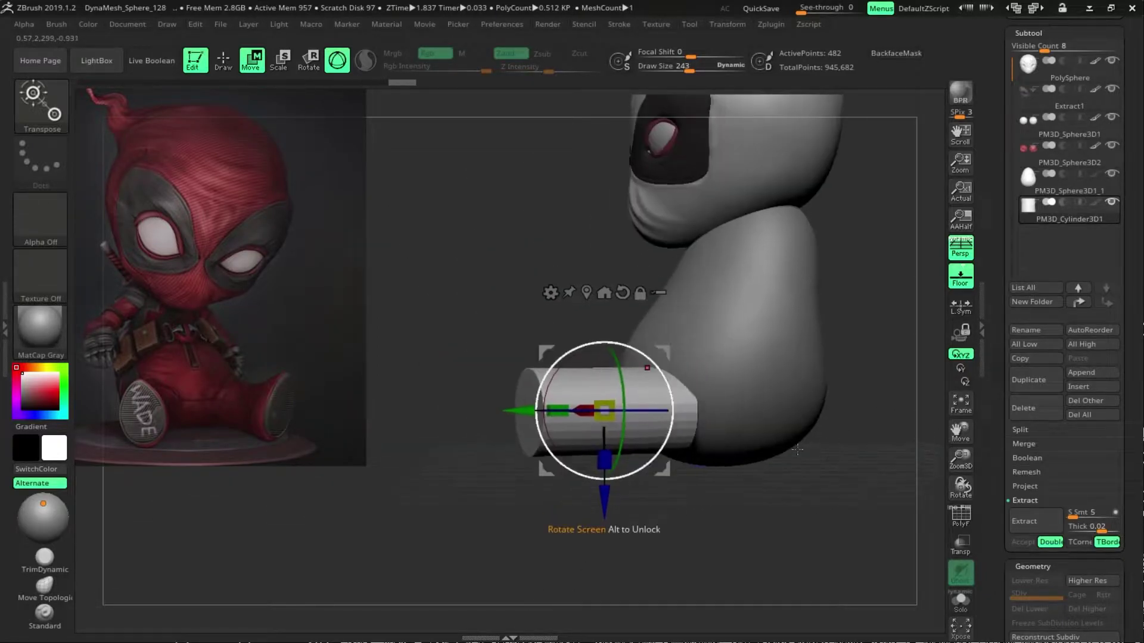
mouse_move(670, 502)
mouse_down()
mouse_move(651, 636)
mouse_move(613, 442)
mouse_move(812, 347)
mouse_move(878, 403)
mouse_move(656, 417)
mouse_up()
key(q)
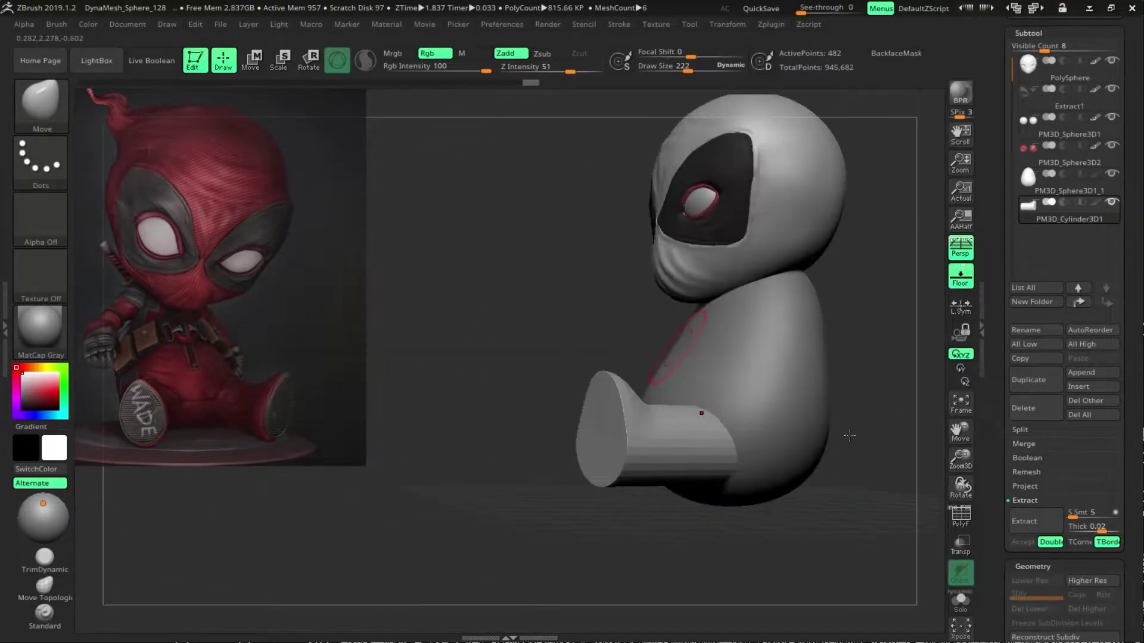
Select the leg cylinder and mirror it across the X axis with SubTool Master.
alt+click(537, 358)
key(s)
mouse_move(696, 484)
mouse_down()
mouse_move(744, 417)
mouse_move(767, 321)
mouse_move(899, 404)
mouse_move(960, 47)
mouse_up()
alt+click(655, 387)
key(ctrl+d)
key(ctrl+d)
click(771, 23)
click(834, 310)
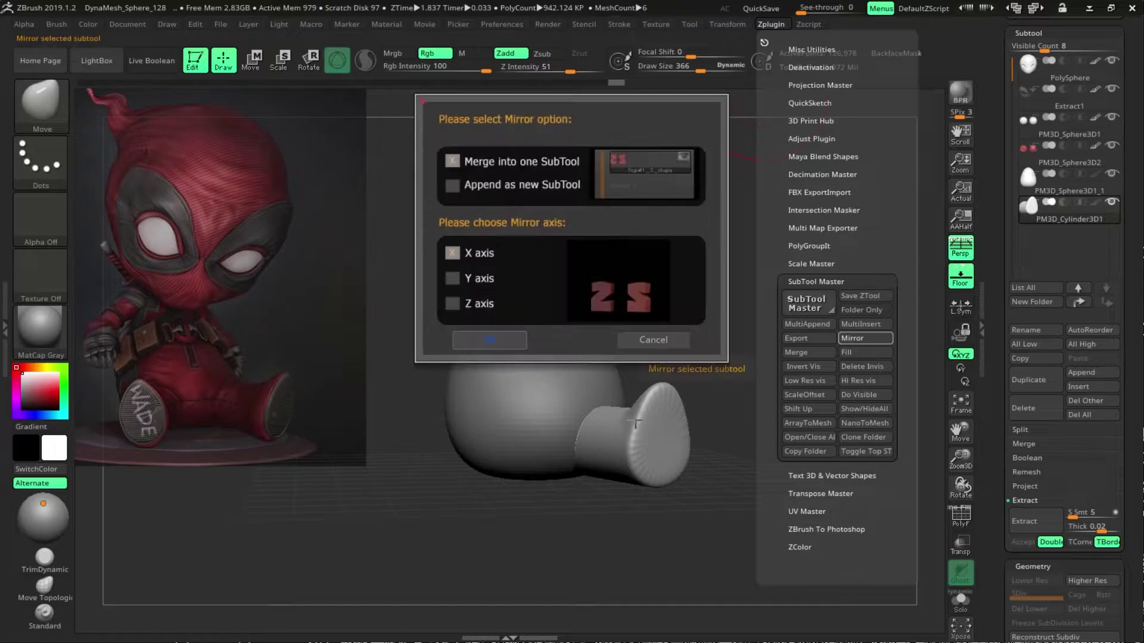
click(524, 340)
Adjust the mirrored legs, then set the mask stroke type to Lasso.
key(w)
mouse_move(775, 357)
mouse_down()
mouse_move(814, 461)
mouse_move(904, 410)
mouse_move(775, 357)
mouse_up()
key(q)
ctrl+click(40, 160)
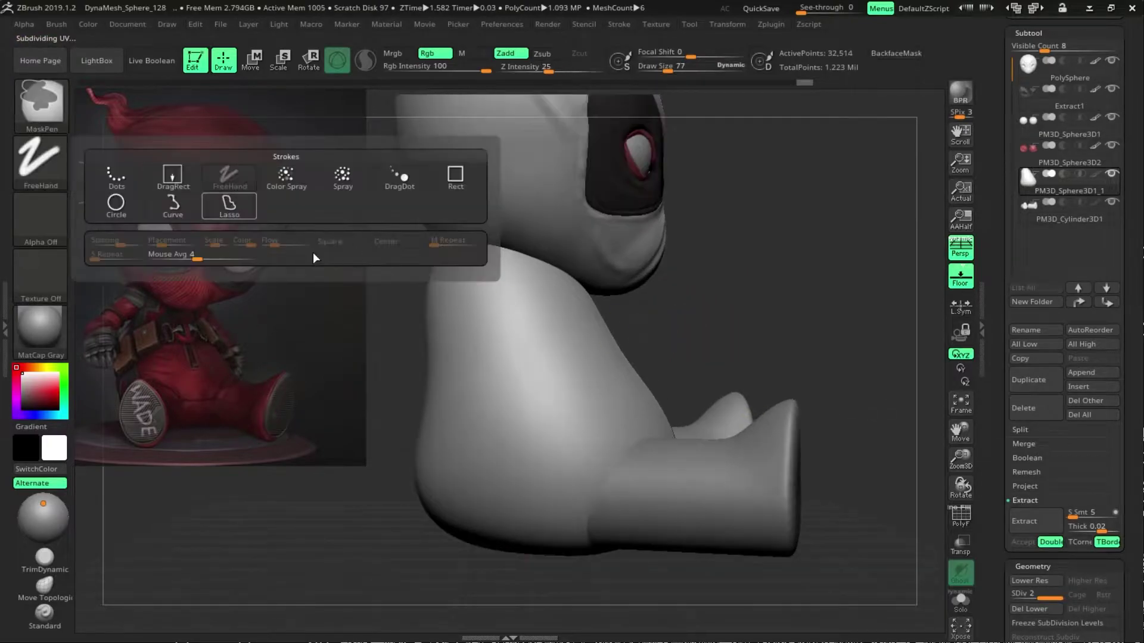
ctrl+click(173, 204)
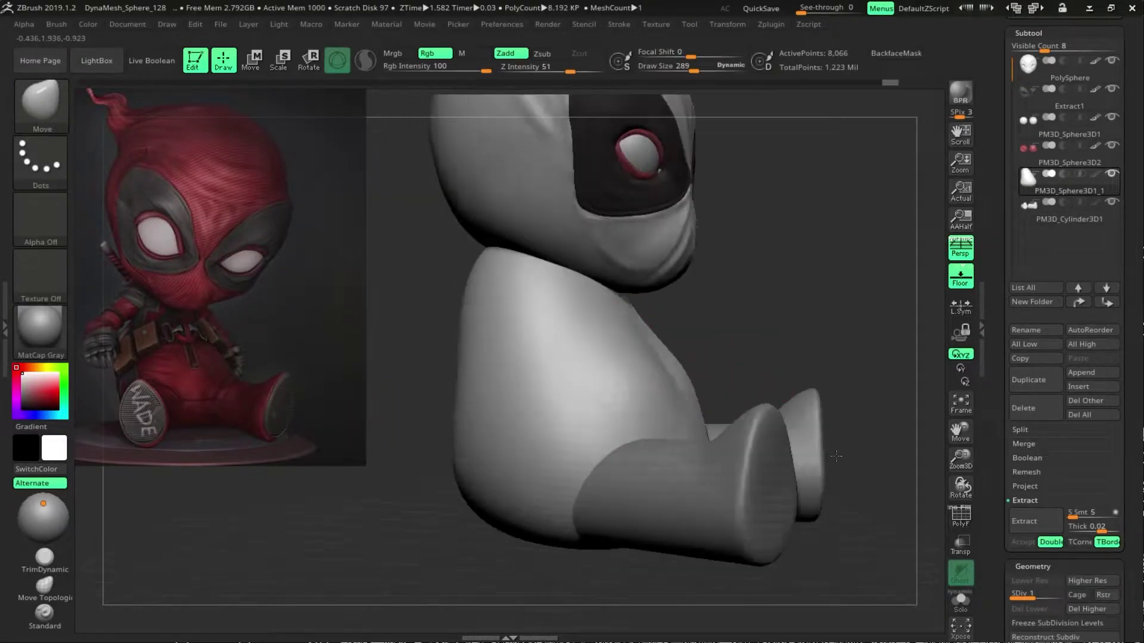
Lasso-mask a band across the waist, then extract and accept it as a belt.
mouse_move(777, 452)
mouse_down()
mouse_move(1006, 407)
mouse_move(953, 417)
mouse_up()
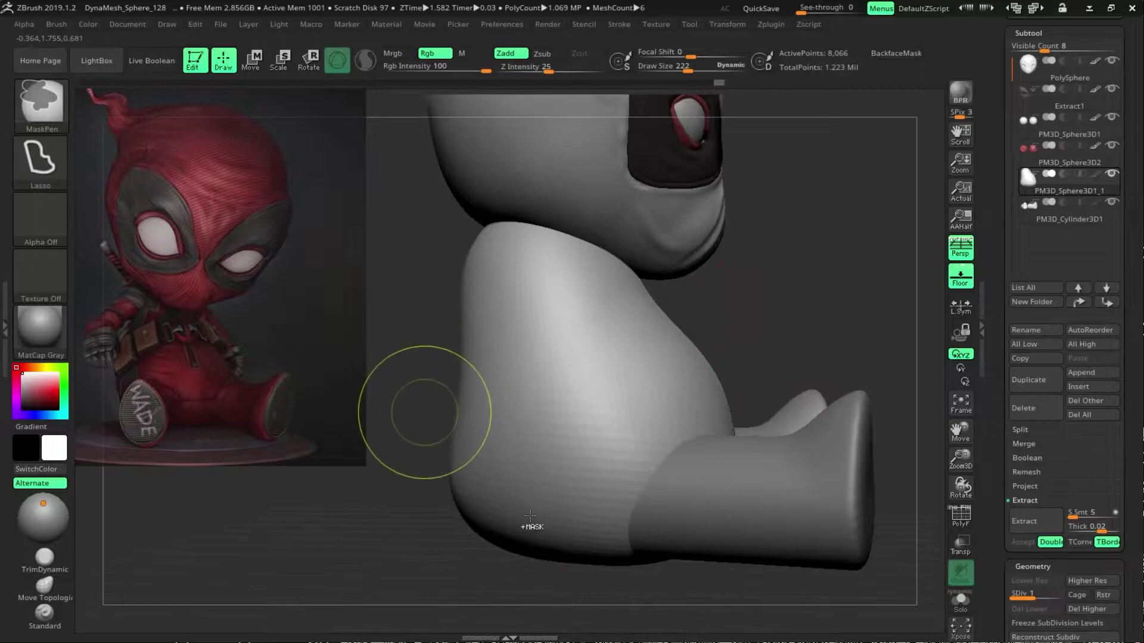
ctrl+drag(430, 417, 791, 424)
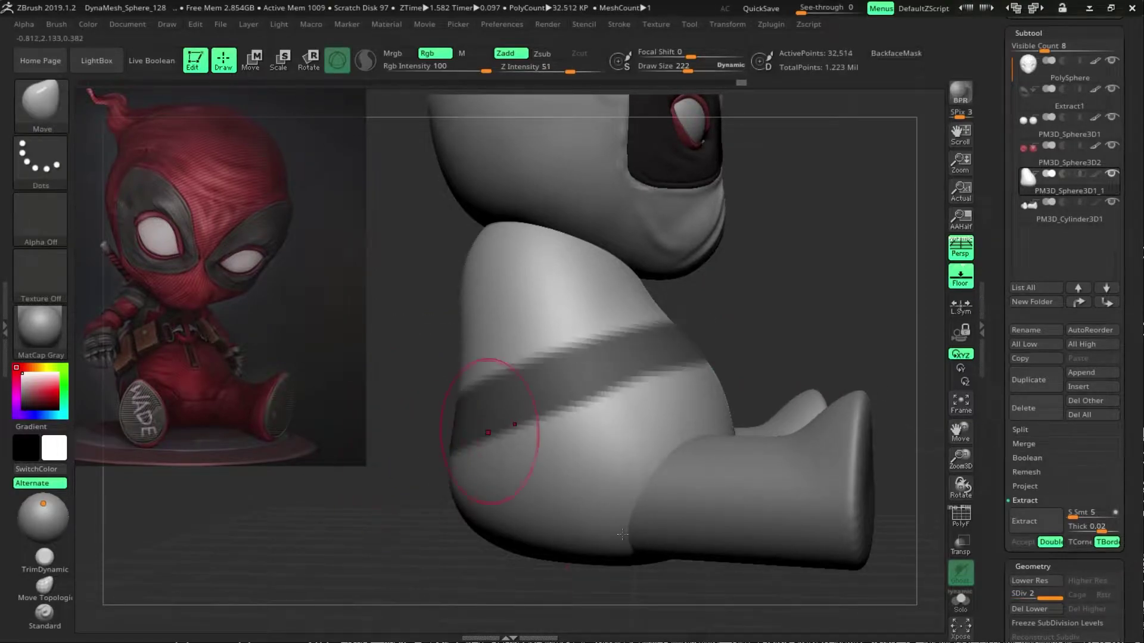
drag(623, 535, 929, 429)
click(1024, 495)
click(1022, 515)
Check the belt's polygroups and rebuild its topology with ZRemesher.
drag(929, 507, 756, 503)
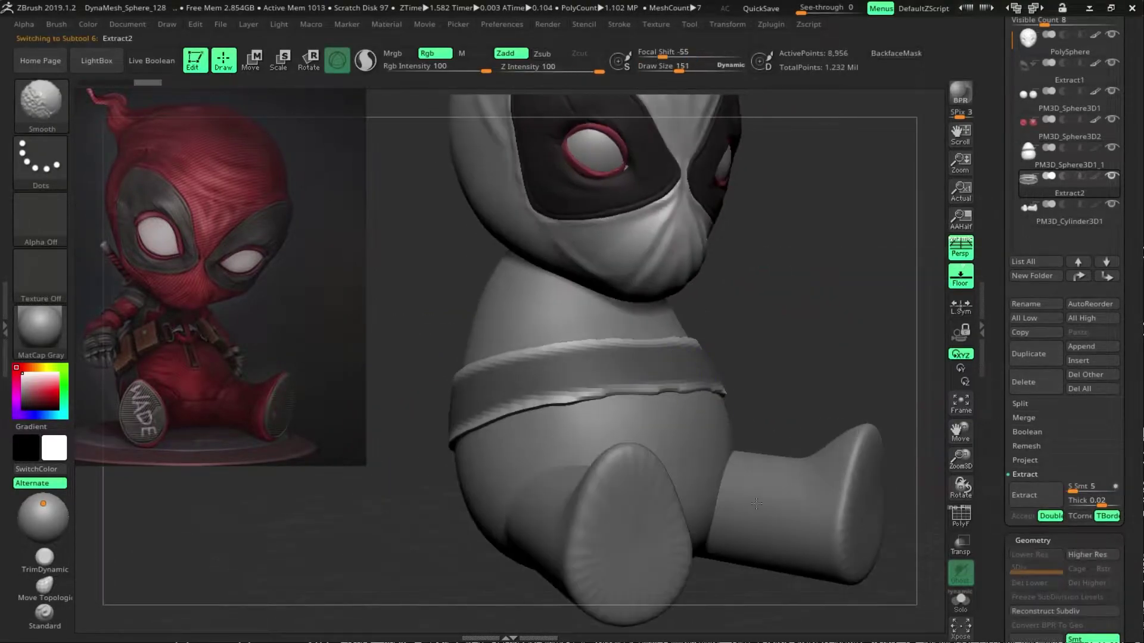
mouse_move(825, 423)
mouse_down()
mouse_move(774, 429)
mouse_move(746, 407)
mouse_move(554, 408)
mouse_up()
key(shift+f)
scroll(1049, 494, down, 5)
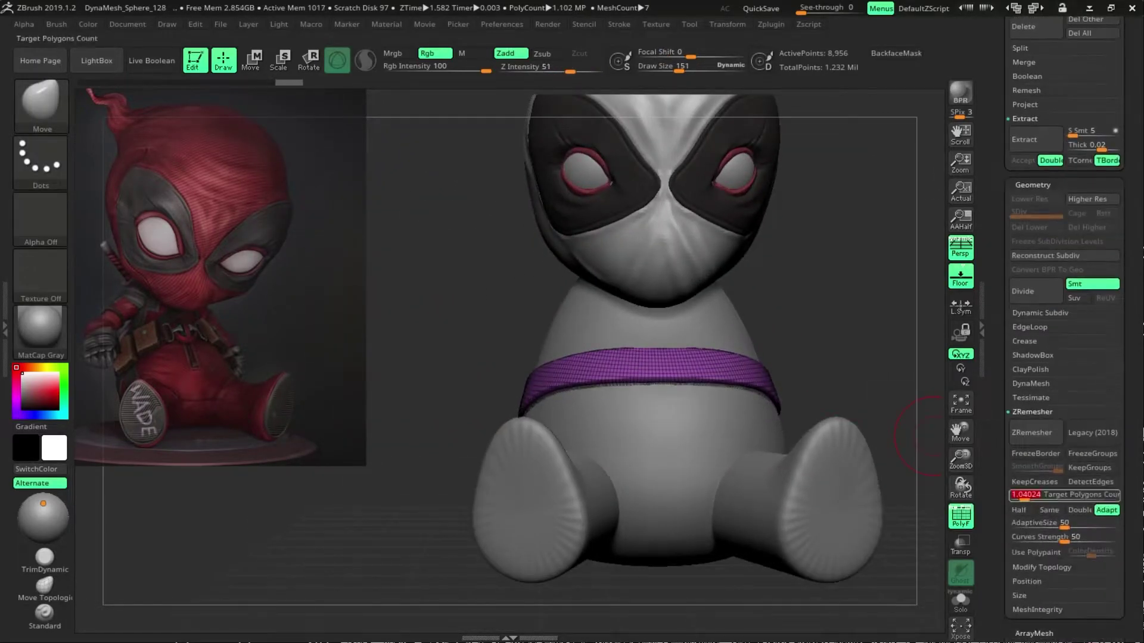
key(shift+f)
mouse_move(929, 436)
mouse_down()
mouse_move(822, 357)
mouse_move(817, 332)
mouse_move(813, 381)
mouse_up()
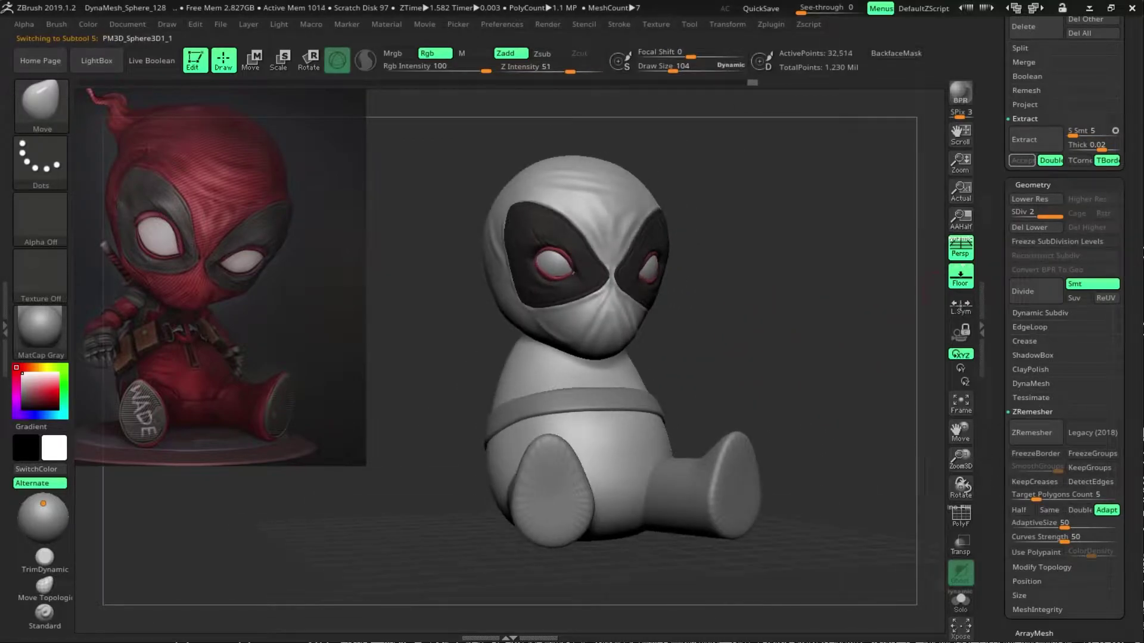
Append a Cube3D subtool and flatten it into a thin slab.
scroll(1048, 357, up, 10)
click(1081, 414)
click(738, 394)
key(w)
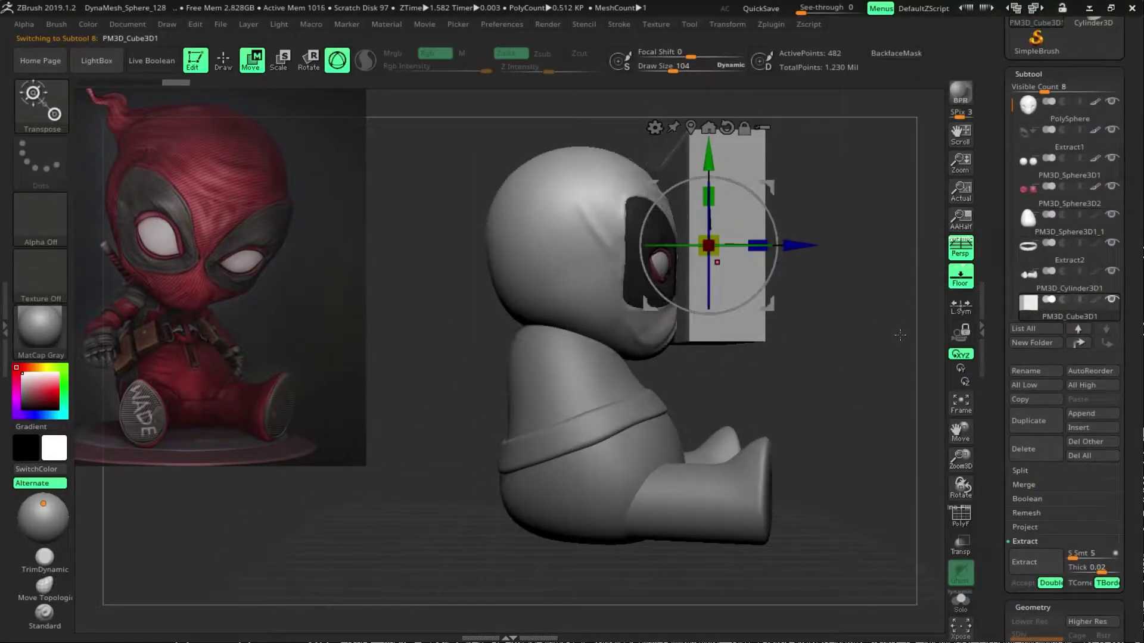
drag(900, 335, 834, 333)
drag(757, 245, 736, 245)
shift+drag(834, 334, 928, 308)
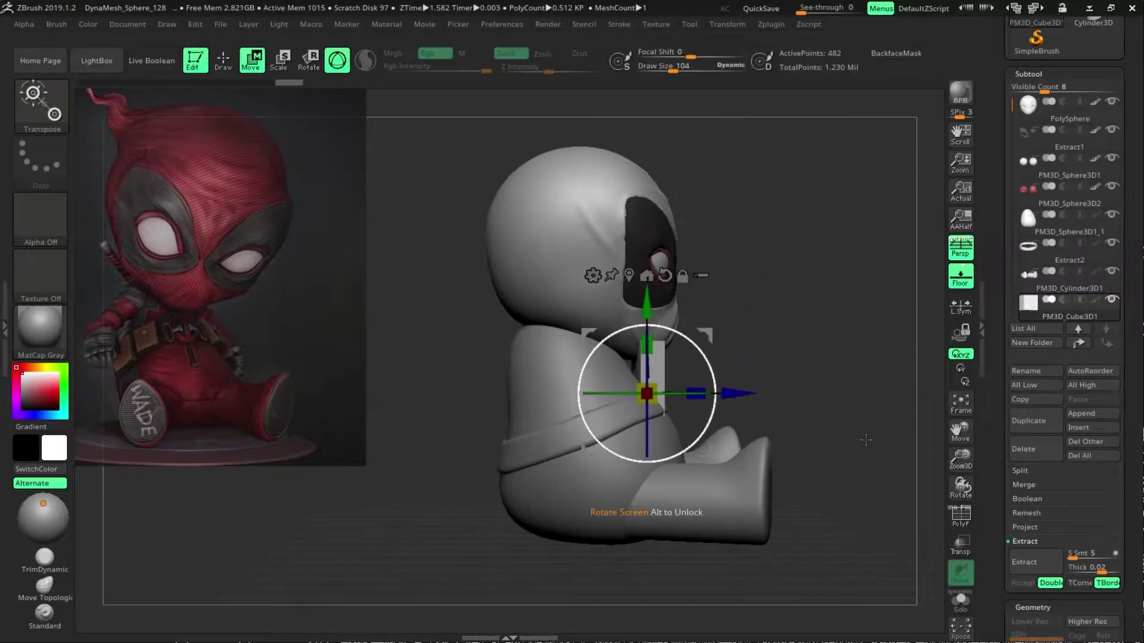
Scale the slab into a pouch on the belt's side and mirror it across.
shift+drag(866, 439, 764, 439)
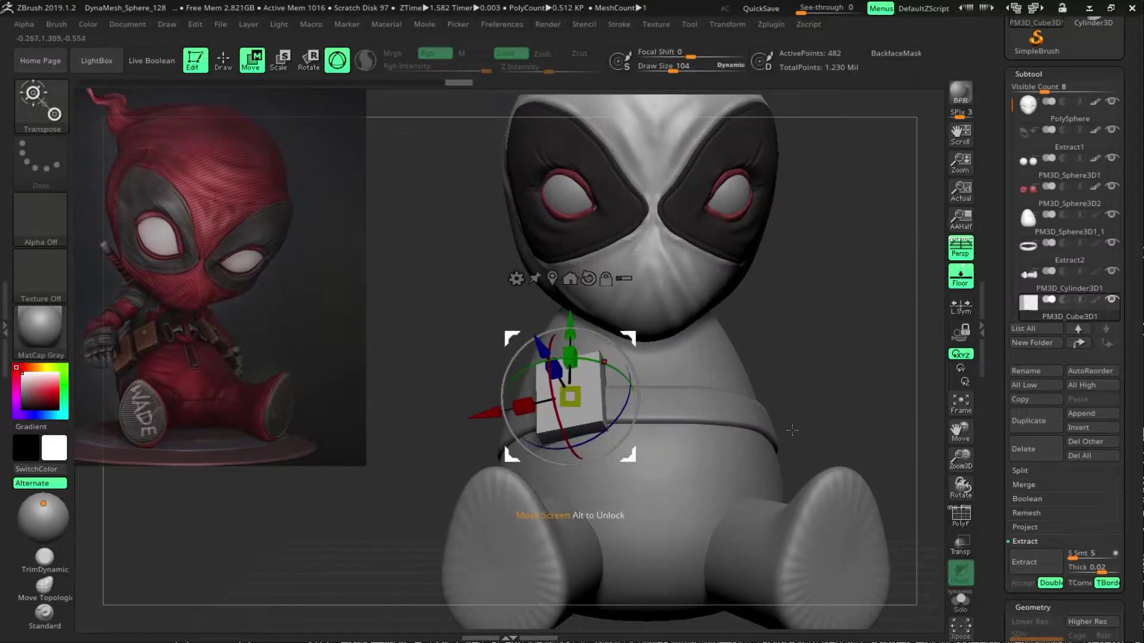
drag(987, 411, 683, 465)
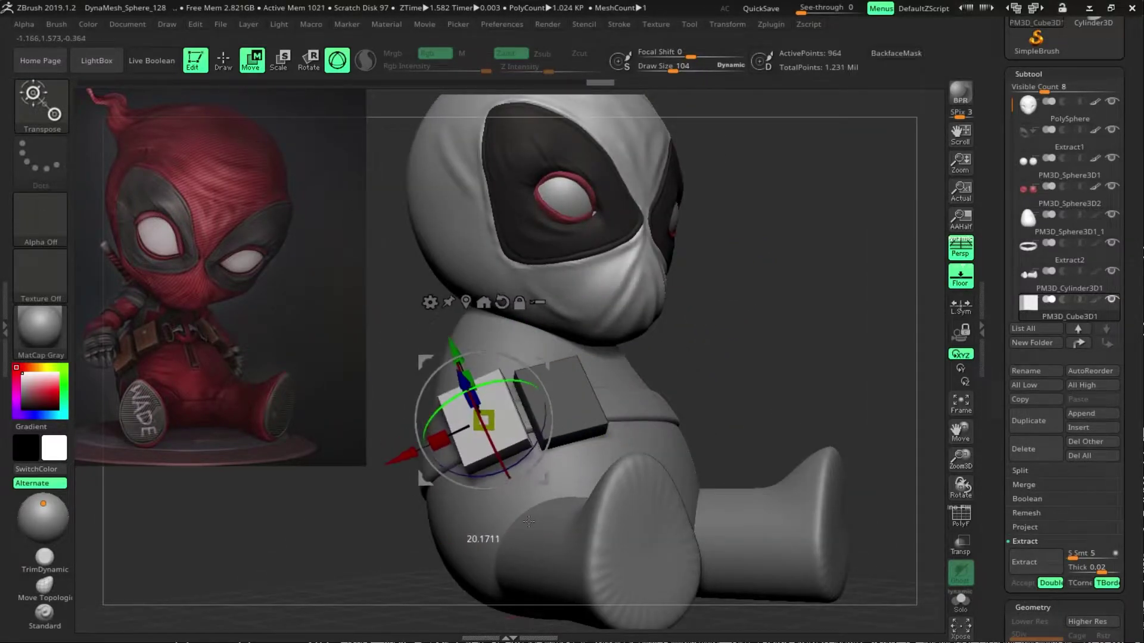
drag(557, 528, 500, 566)
key(q)
drag(774, 357, 937, 407)
click(771, 24)
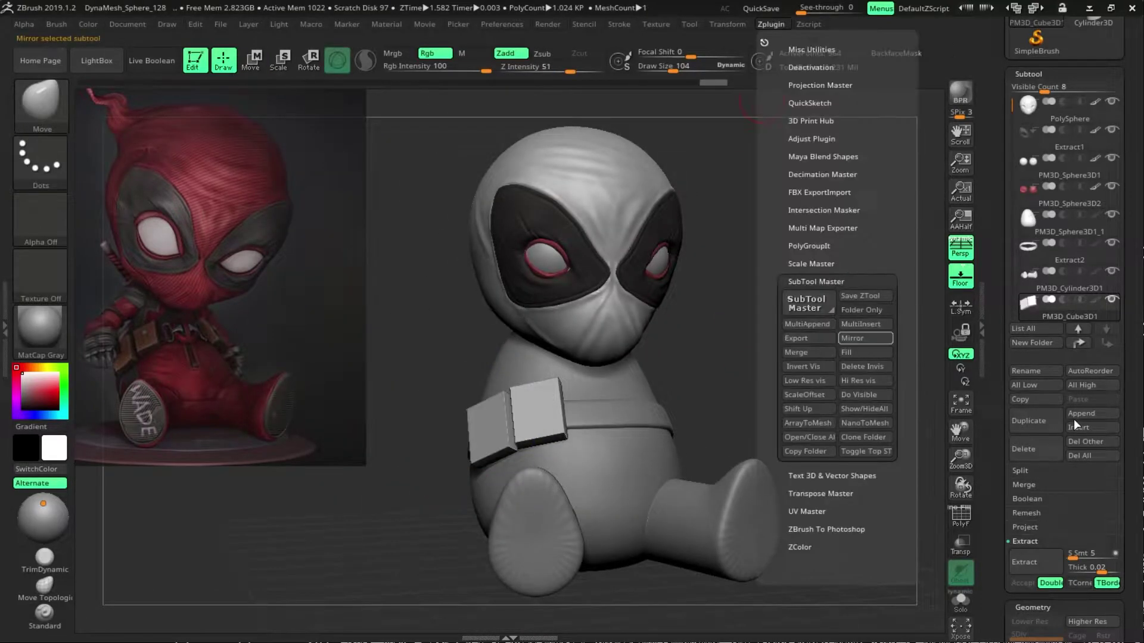
click(810, 302)
Append a Cylinder3D subtool and move it up beside the shoulder.
click(1081, 413)
click(795, 381)
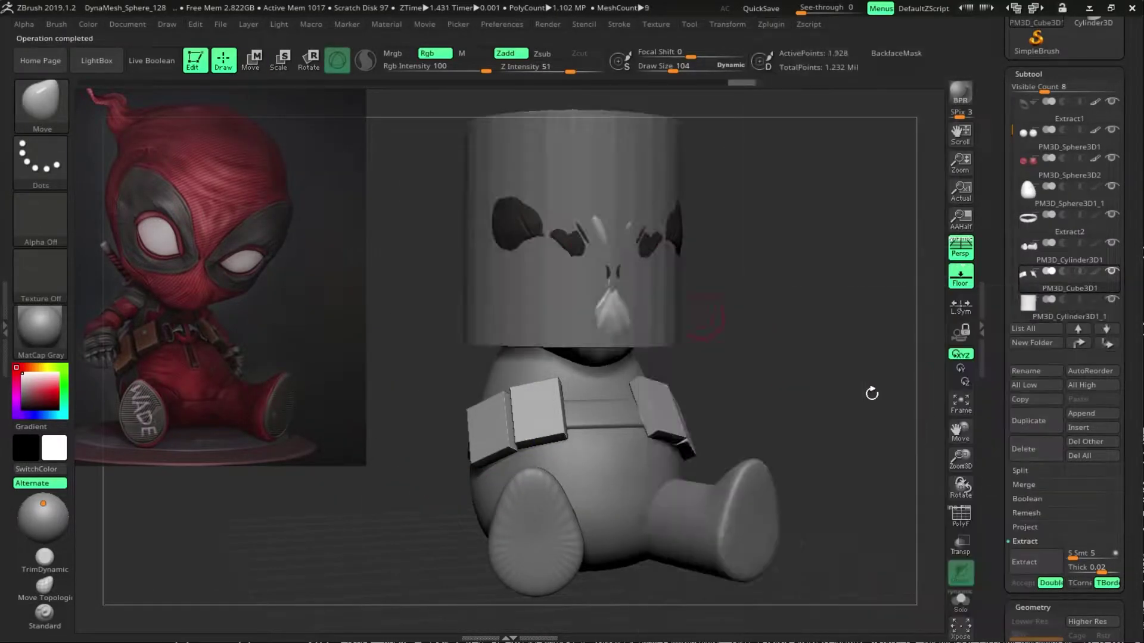
key(w)
drag(872, 393, 847, 302)
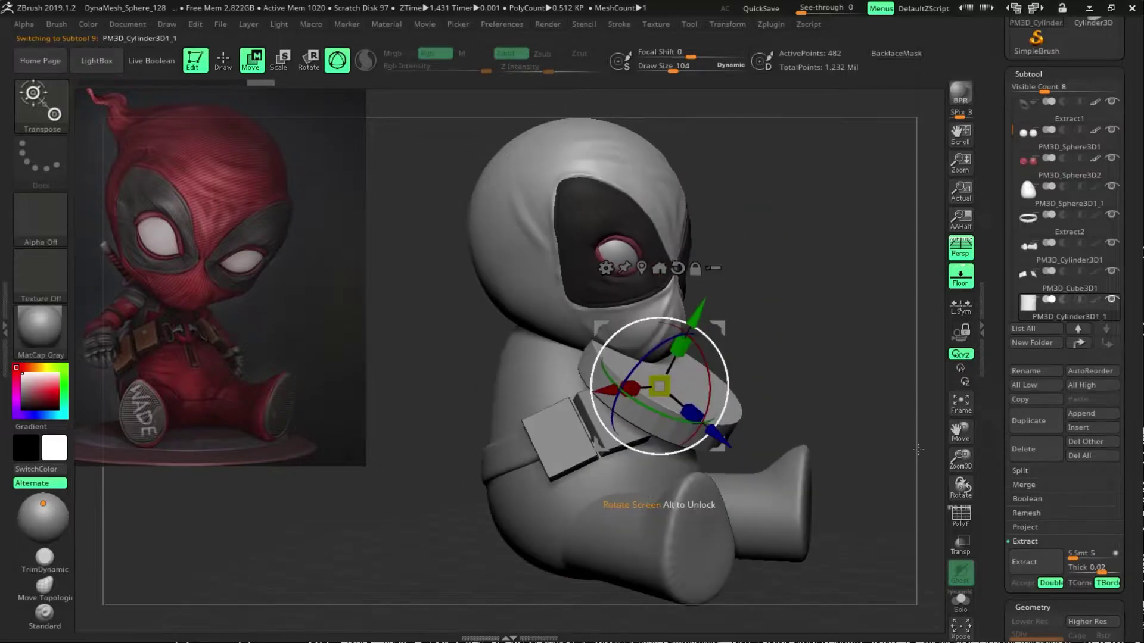
mouse_move(882, 424)
mouse_down()
mouse_move(883, 584)
mouse_move(869, 610)
mouse_up()
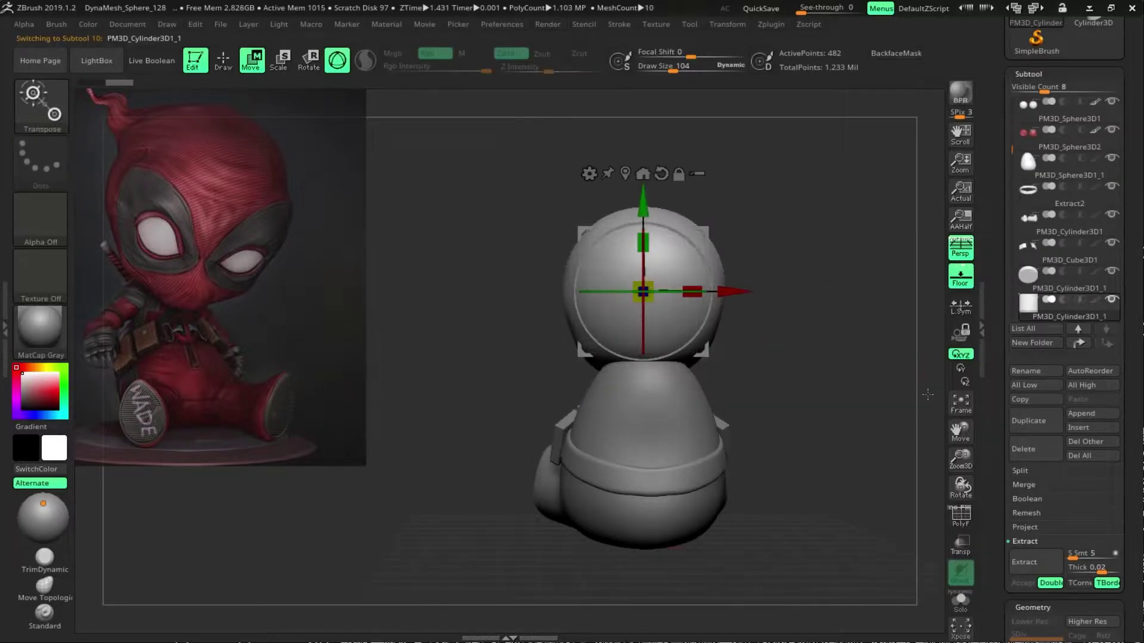
Orbit the figure to check the cylinder beside the head and the belt pouches.
drag(928, 395, 868, 165)
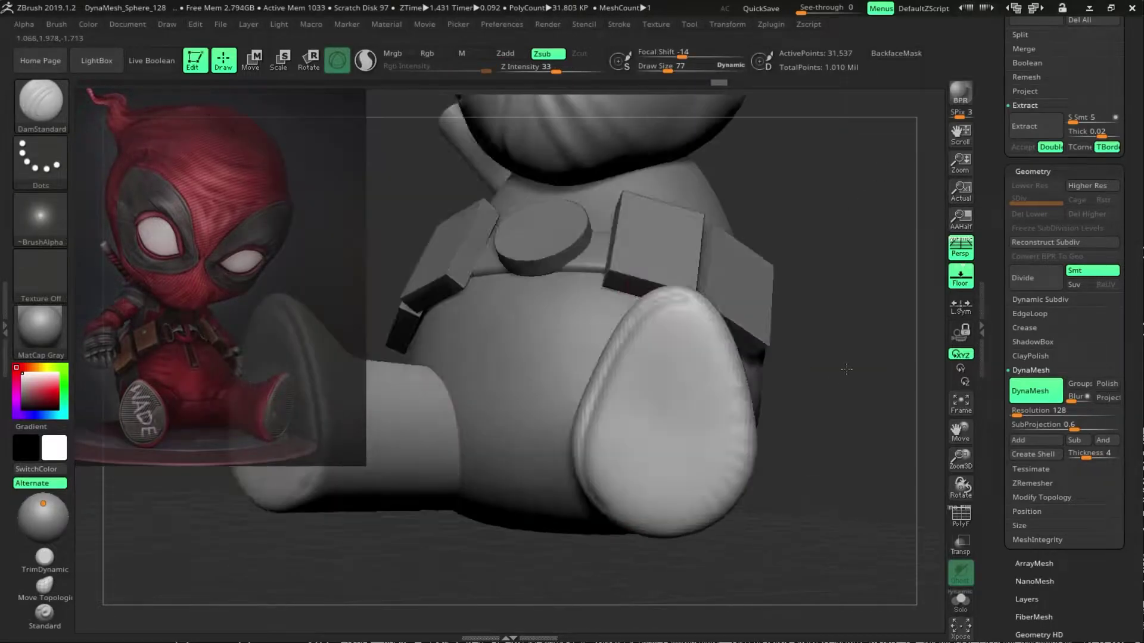
drag(804, 506, 927, 507)
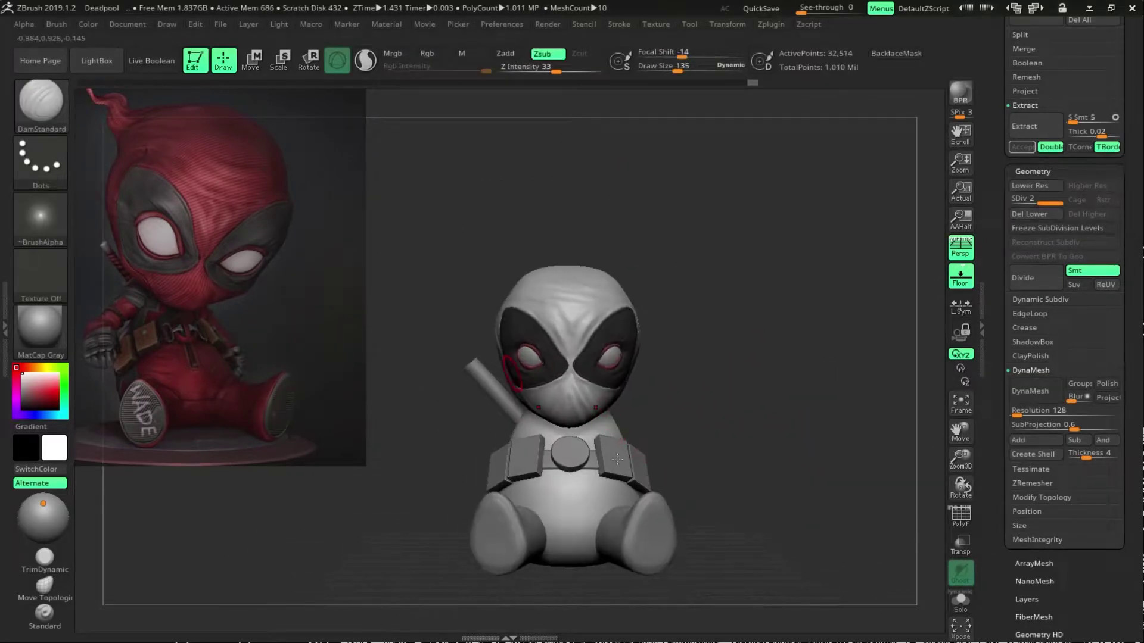
Insert a full arm on both shoulders with the IMM BParts brush at lowest subdivision.
click(34, 134)
click(796, 266)
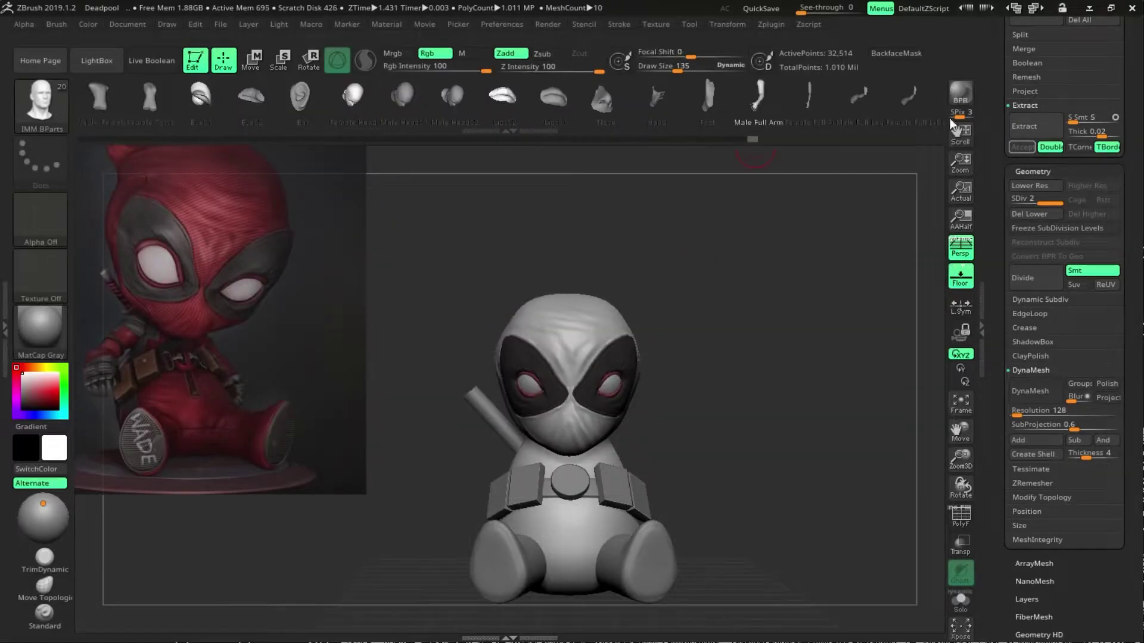
drag(929, 498, 919, 475)
click(596, 378)
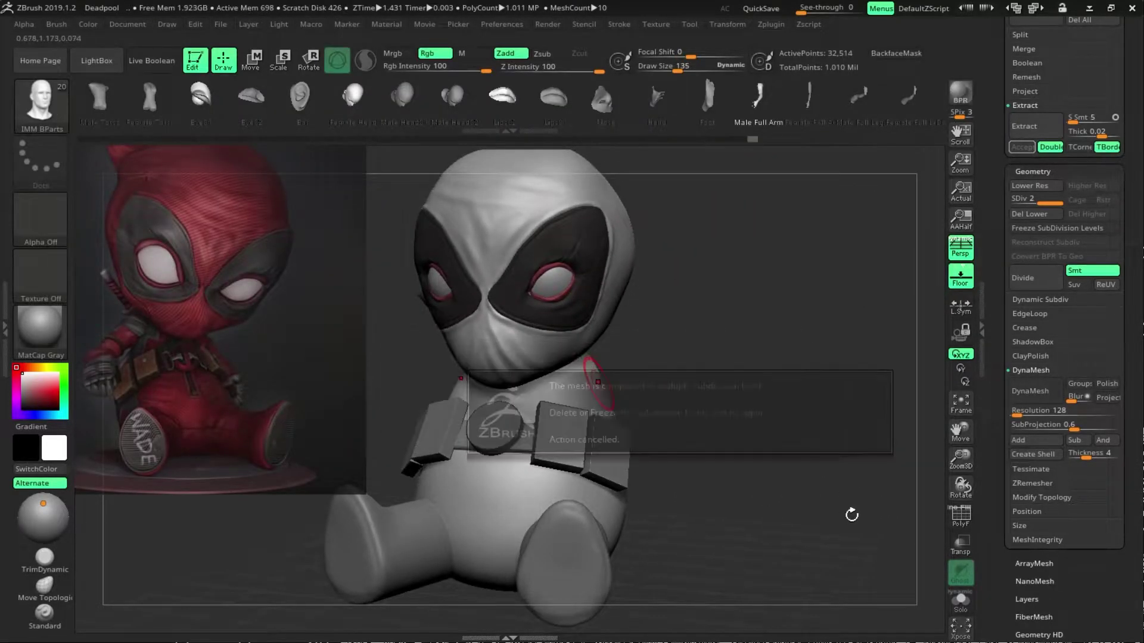
key(shift+d)
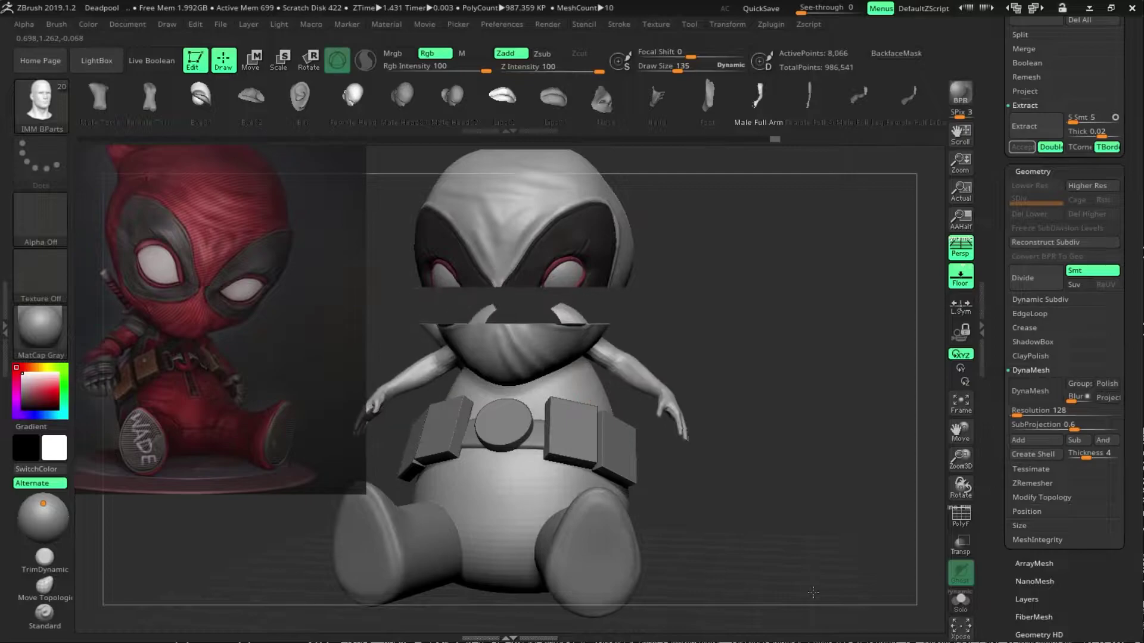
drag(792, 396, 685, 345)
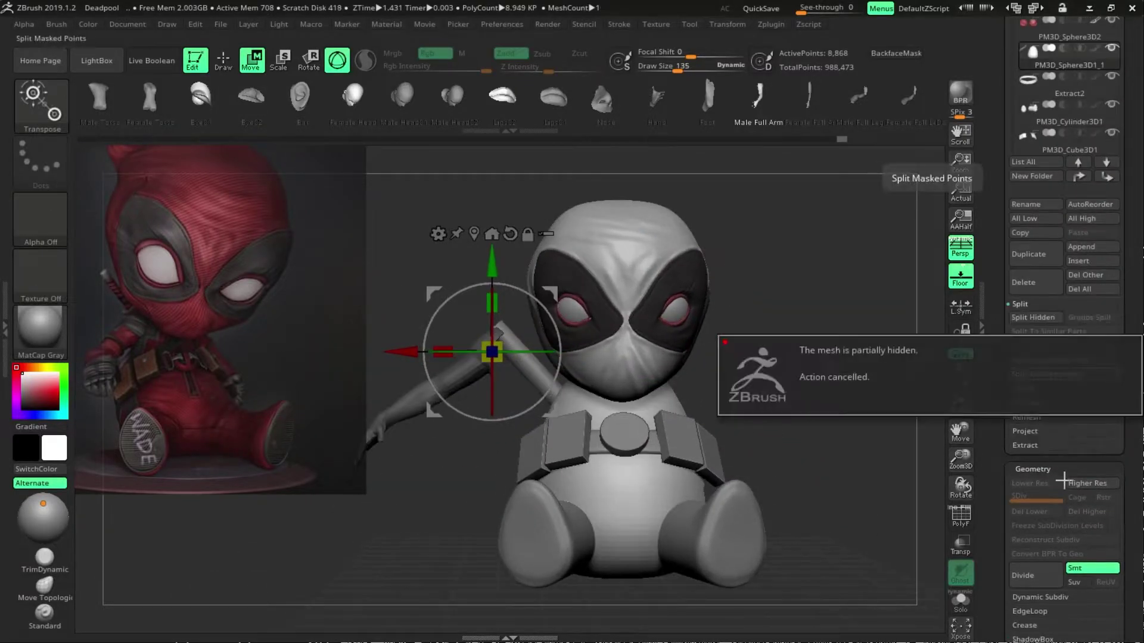
Split the inserted arms into their own subtool and inspect their polygroups.
click(1049, 497)
key(ctrl+z)
alt+click(503, 334)
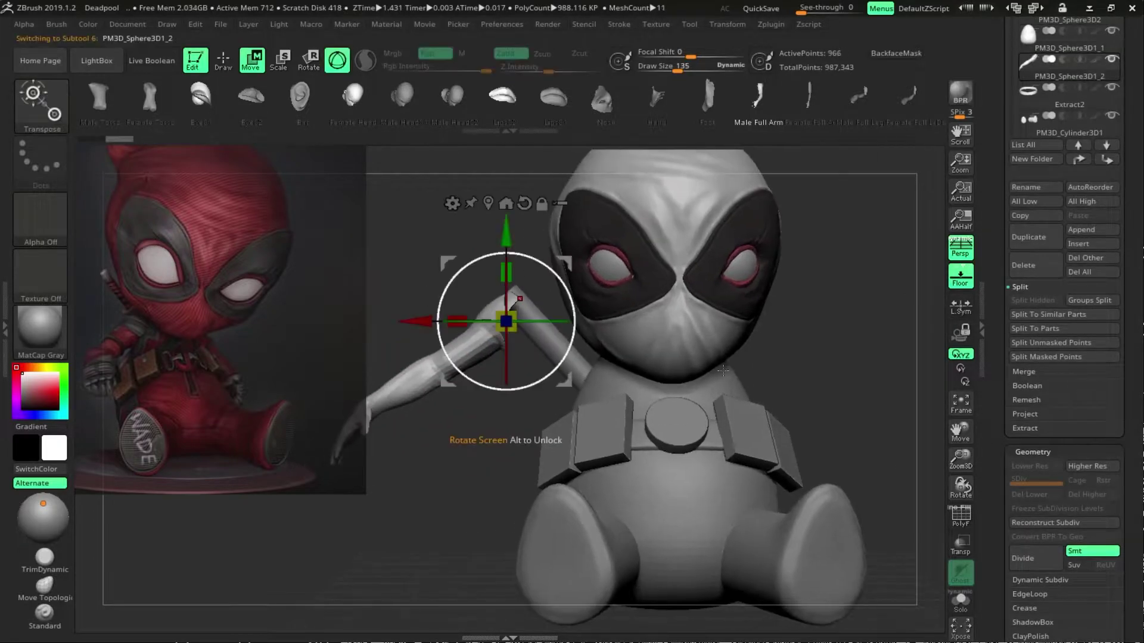
drag(774, 297, 655, 310)
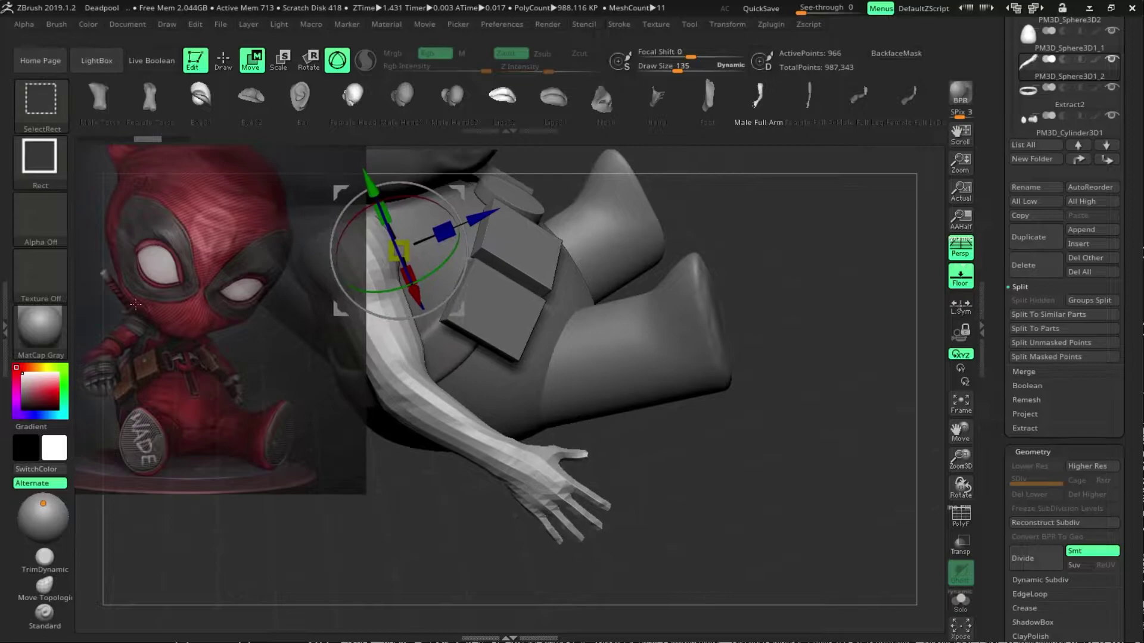
key(shift+f)
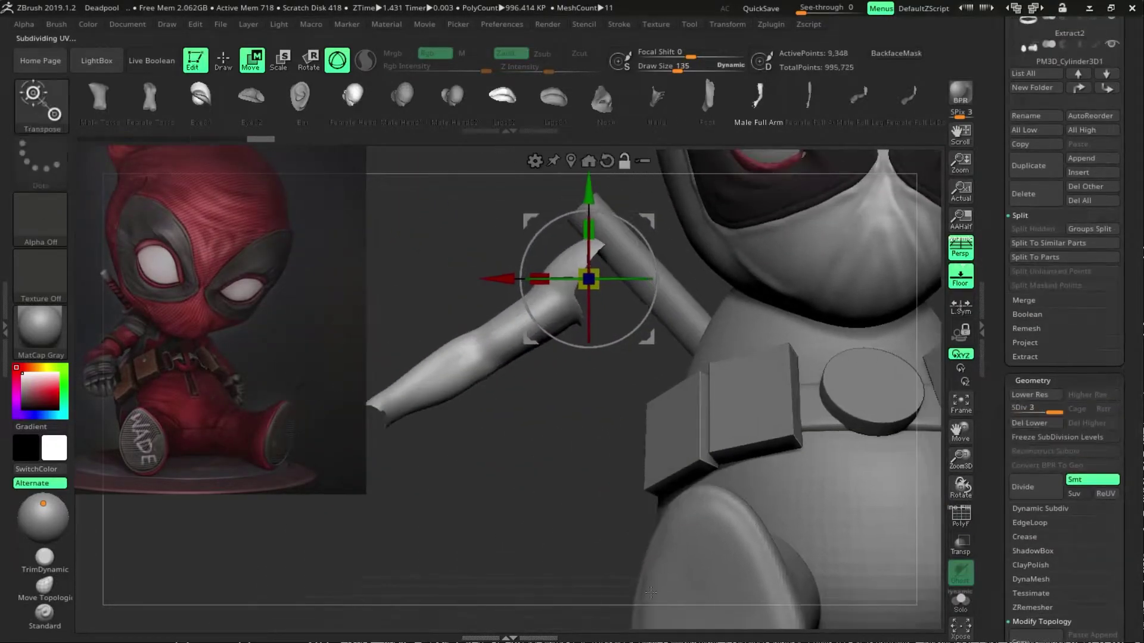
mouse_move(802, 443)
mouse_down()
mouse_move(528, 408)
mouse_move(940, 395)
mouse_move(844, 386)
mouse_up()
Switch to the Move brush and review the arm from back and front.
key(q)
key(b)
key(m)
key(v)
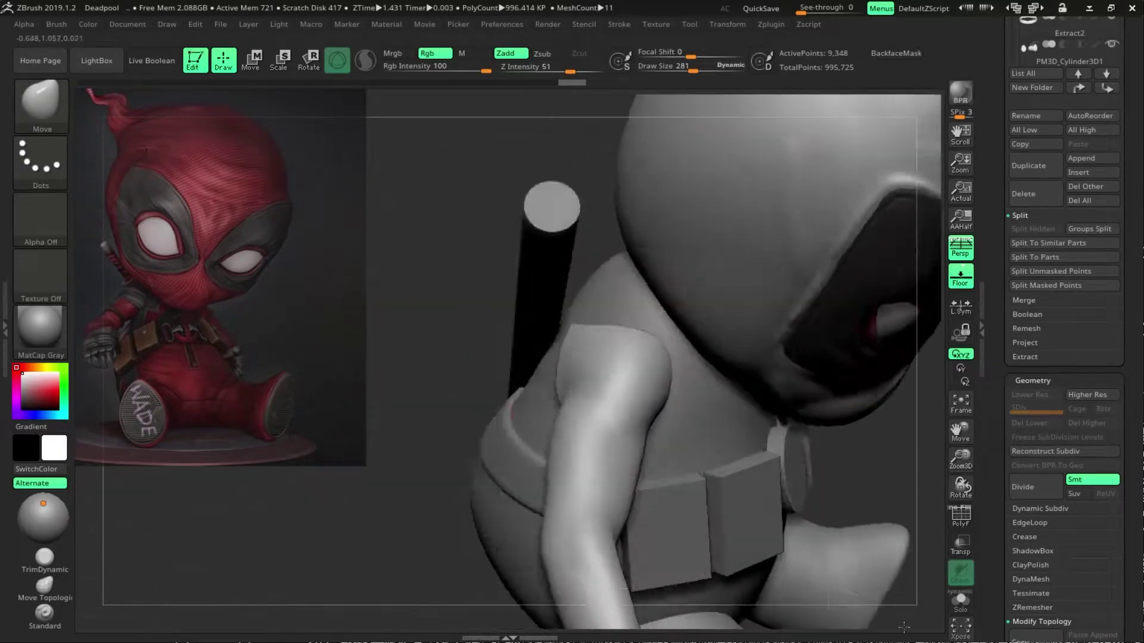
mouse_move(724, 488)
mouse_down()
mouse_move(723, 258)
mouse_move(746, 450)
mouse_up()
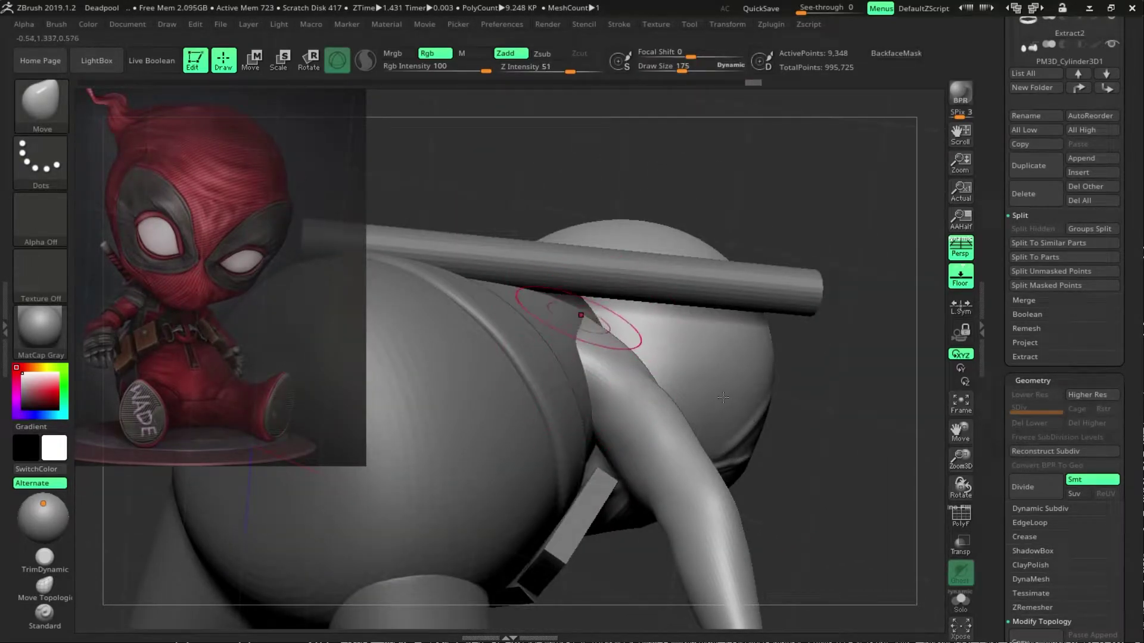
drag(722, 397, 576, 516)
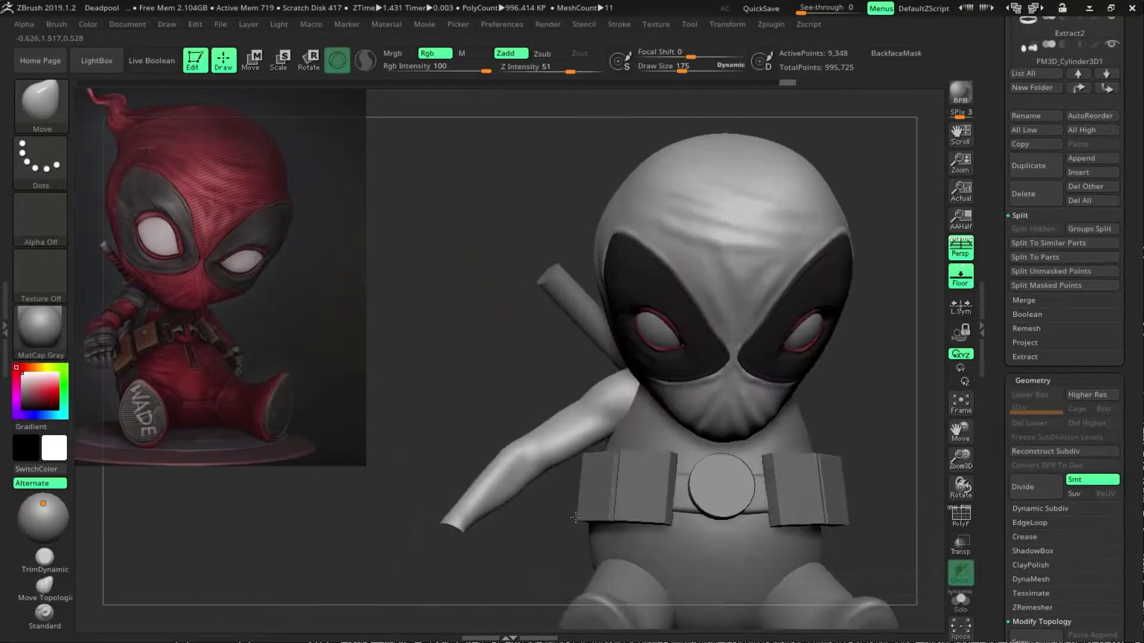
Reposition the arm with the Transpose Move gizmo, then resume sculpting.
key(w)
ctrl+shift+click(865, 393)
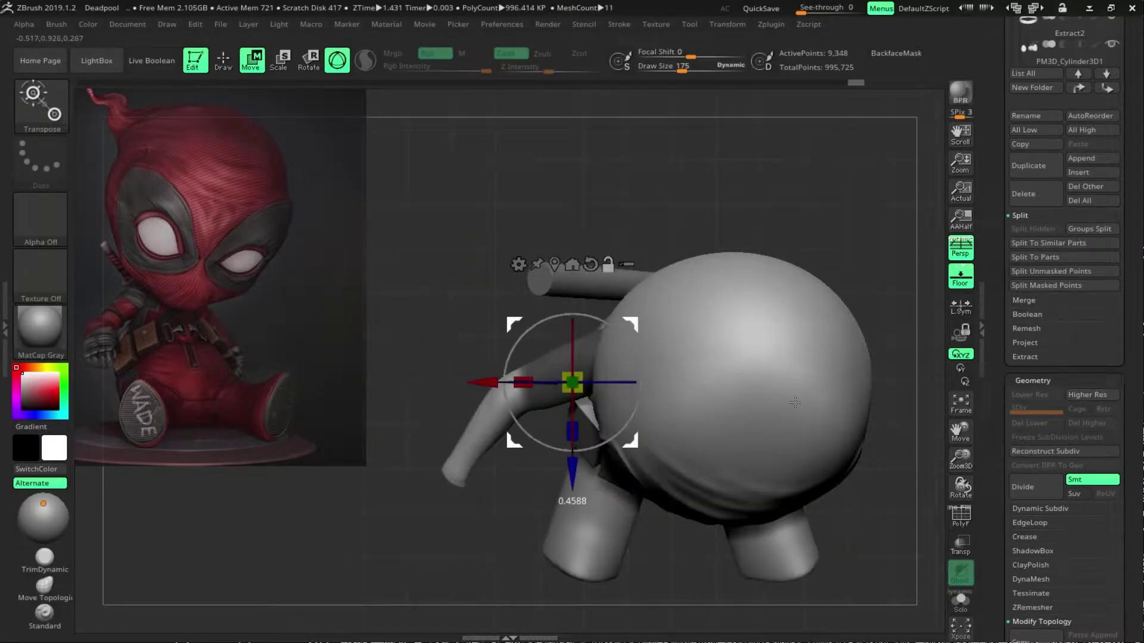
key(ctrl+z)
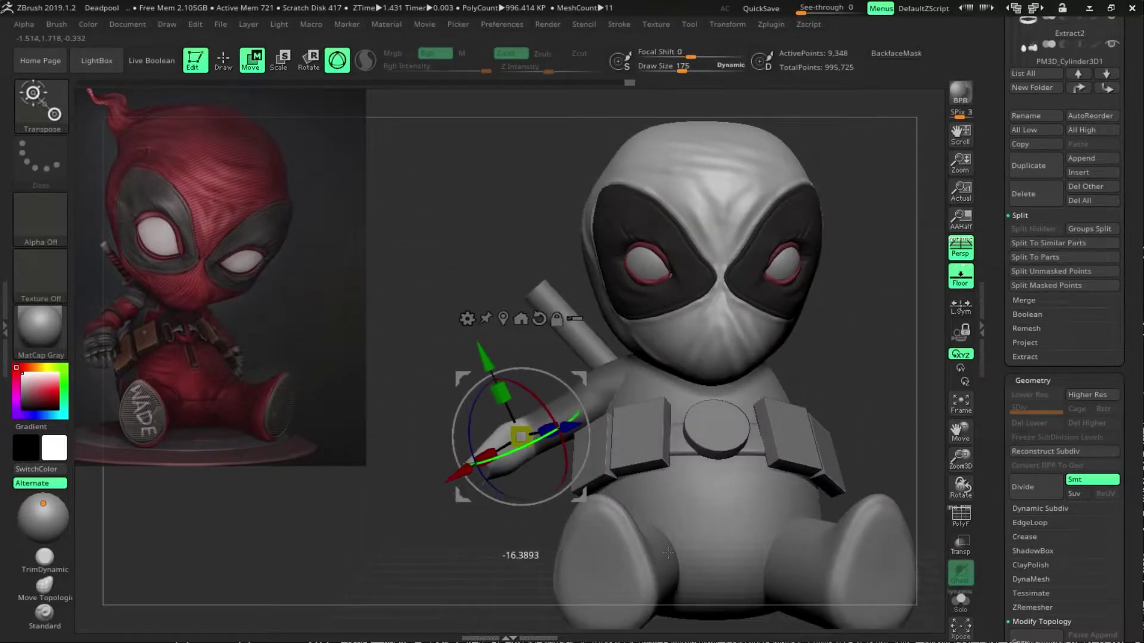
key(q)
drag(357, 572, 332, 572)
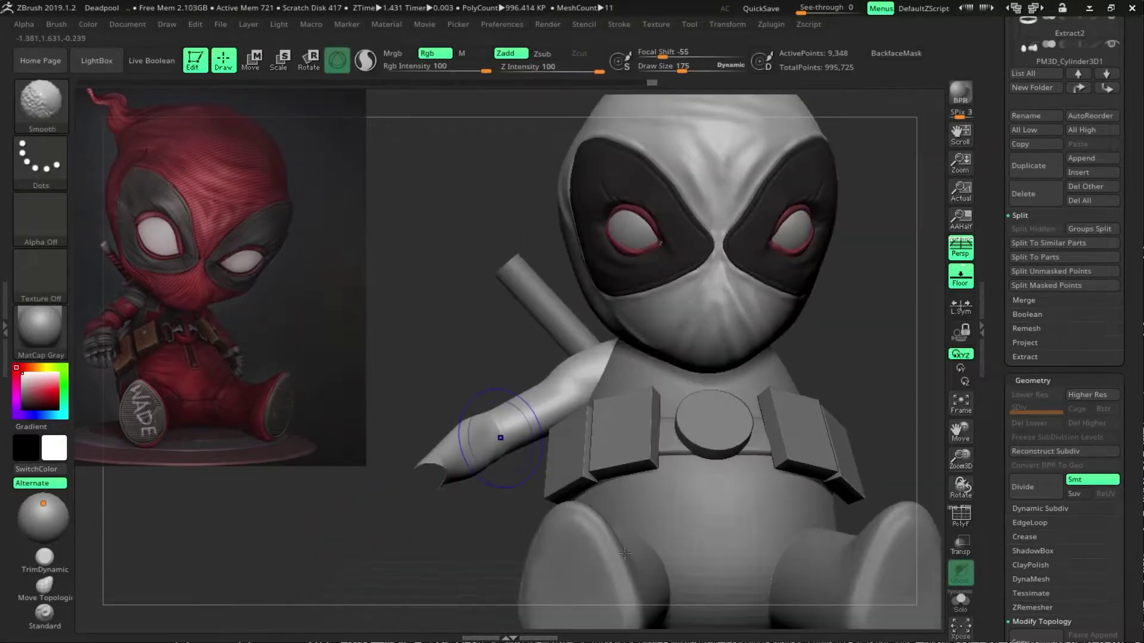
Smooth the bent arm's surface and enlarge the brush size.
drag(745, 507, 545, 507)
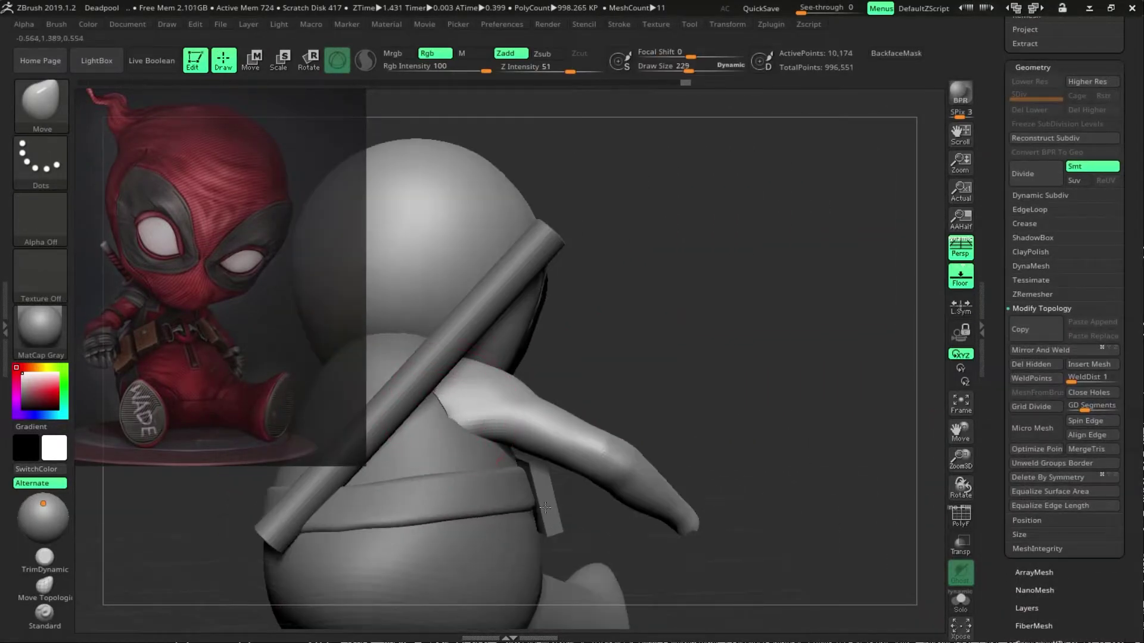
drag(720, 441, 627, 481)
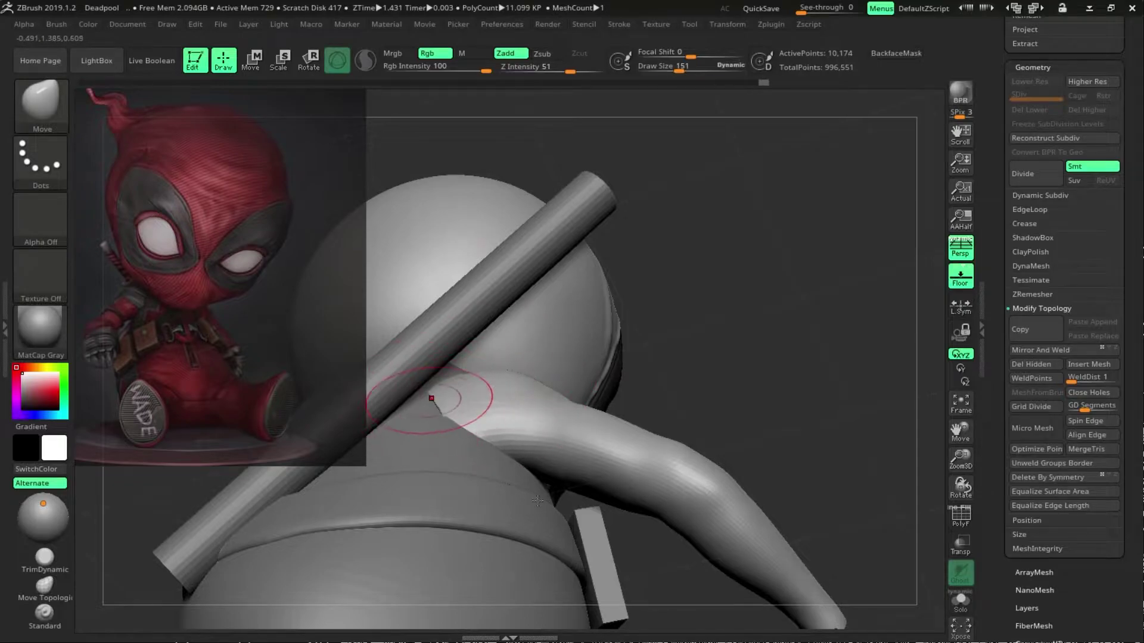
drag(538, 501, 659, 498)
mouse_move(423, 471)
mouse_down()
mouse_move(512, 393)
mouse_move(641, 495)
mouse_up()
key(s)
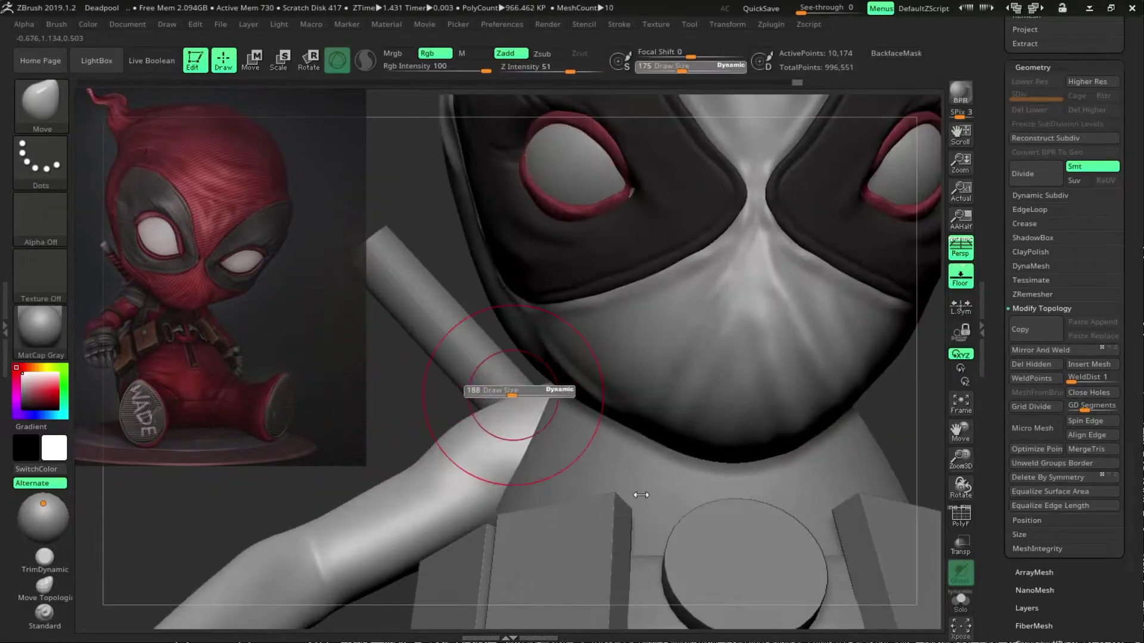
Select the arm subtool and toggle its polygroup wireframe to check the shape.
key(f)
mouse_move(485, 423)
mouse_down()
mouse_move(766, 376)
mouse_move(679, 476)
mouse_move(742, 456)
mouse_up()
alt+click(679, 476)
key(shift+f)
key(s)
mouse_move(917, 406)
mouse_down()
mouse_move(864, 429)
mouse_move(928, 490)
mouse_up()
key(shift+f)
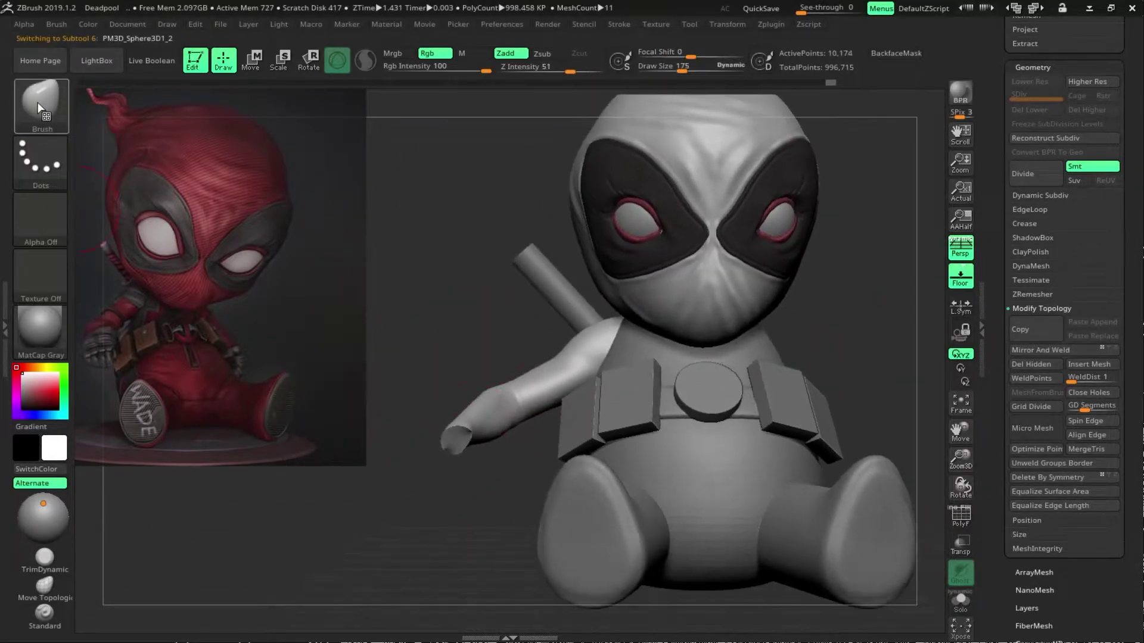
Insert a hand at the end of the arm with the IMM BParts brush.
key(b)
key(i)
key(b)
drag(522, 549, 837, 554)
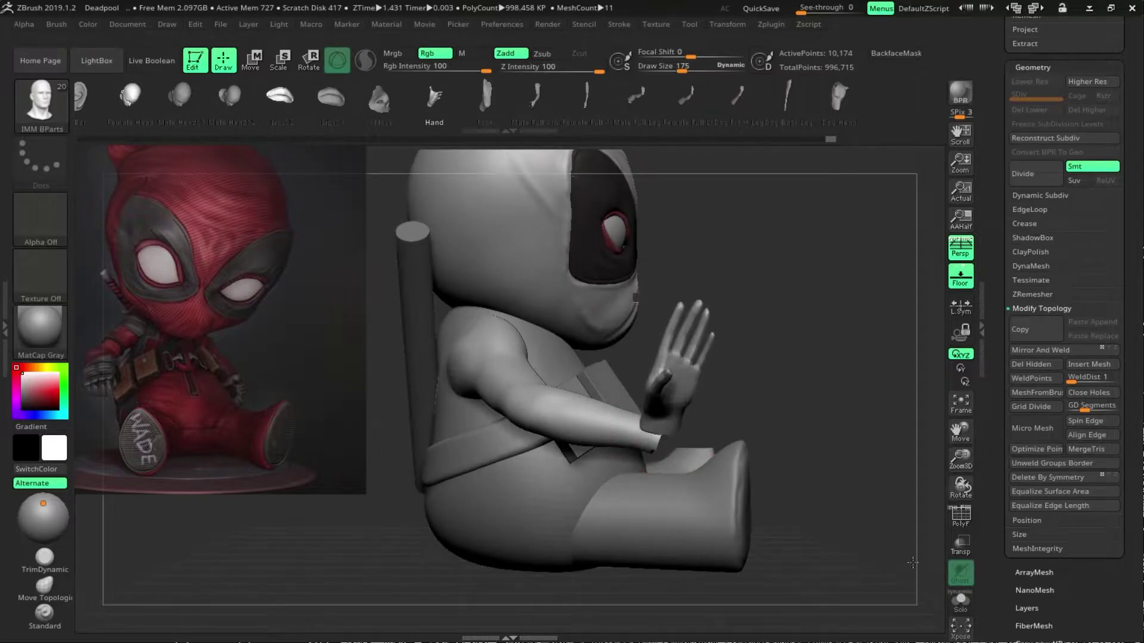
drag(912, 563, 858, 554)
scroll(1048, 212, up, 5)
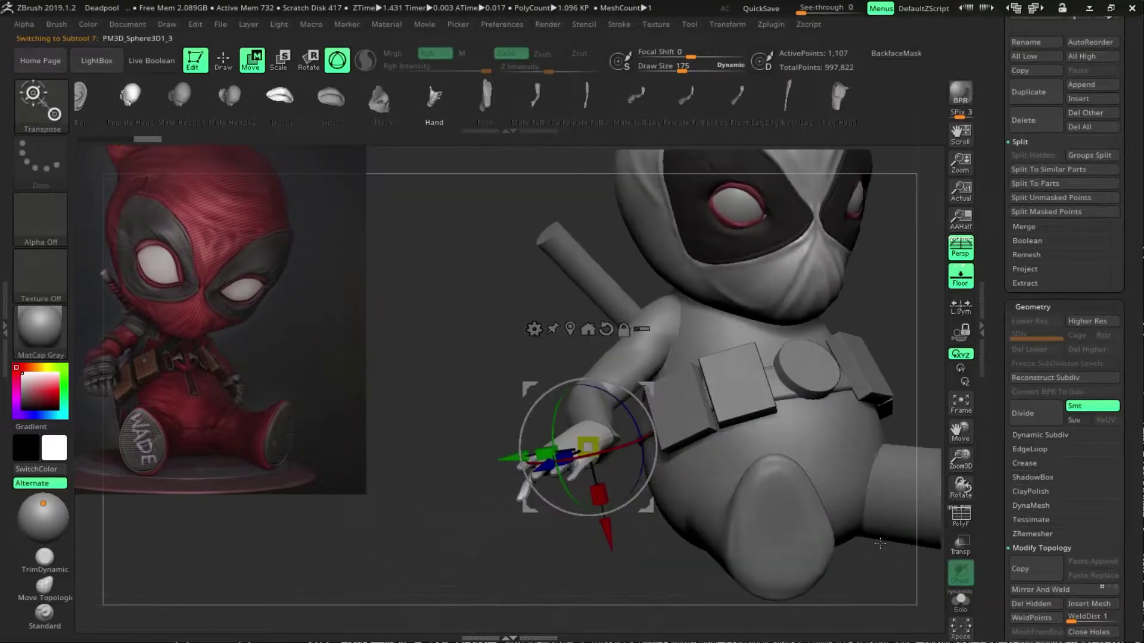
drag(781, 518, 703, 519)
Mirror the hand across the X axis to the other side.
key(q)
click(798, 64)
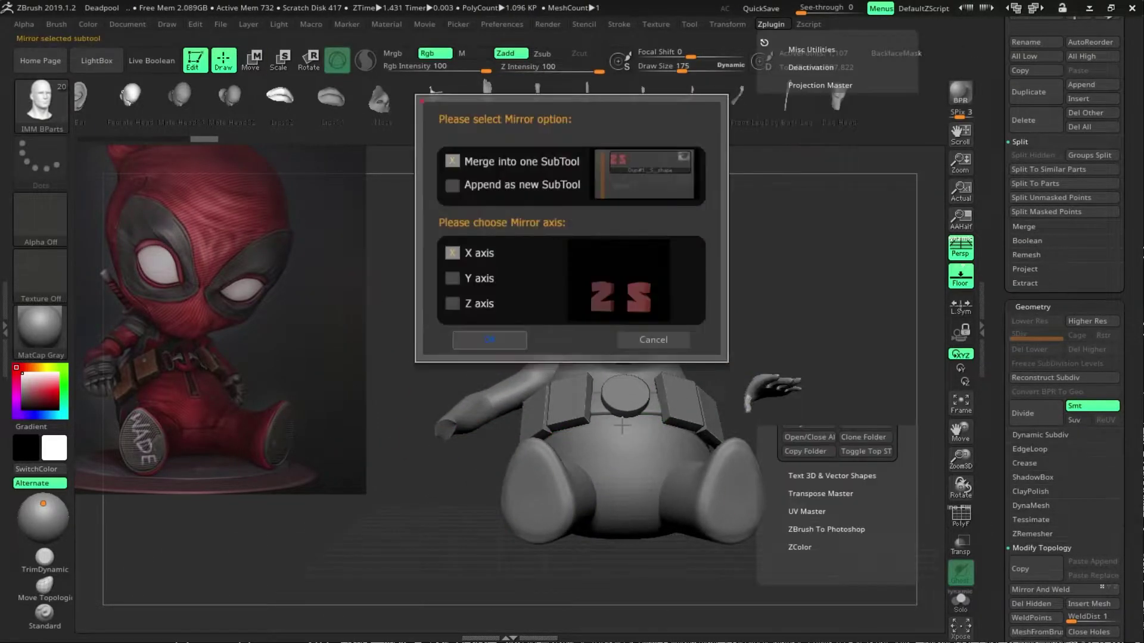
click(492, 339)
scroll(1074, 432, down, 5)
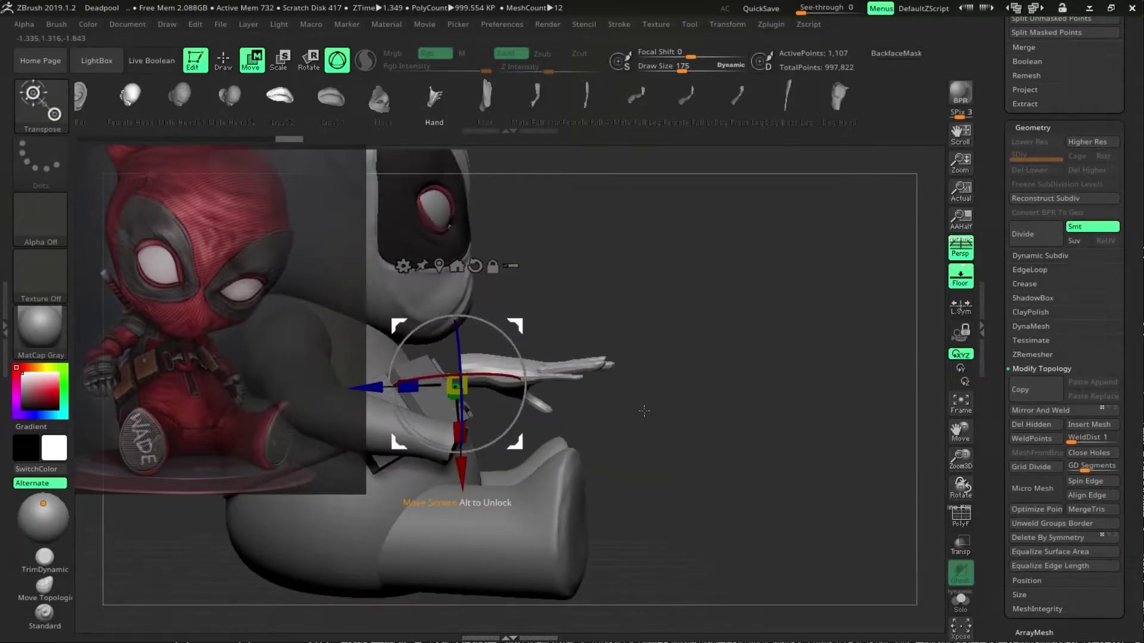
drag(775, 298, 685, 310)
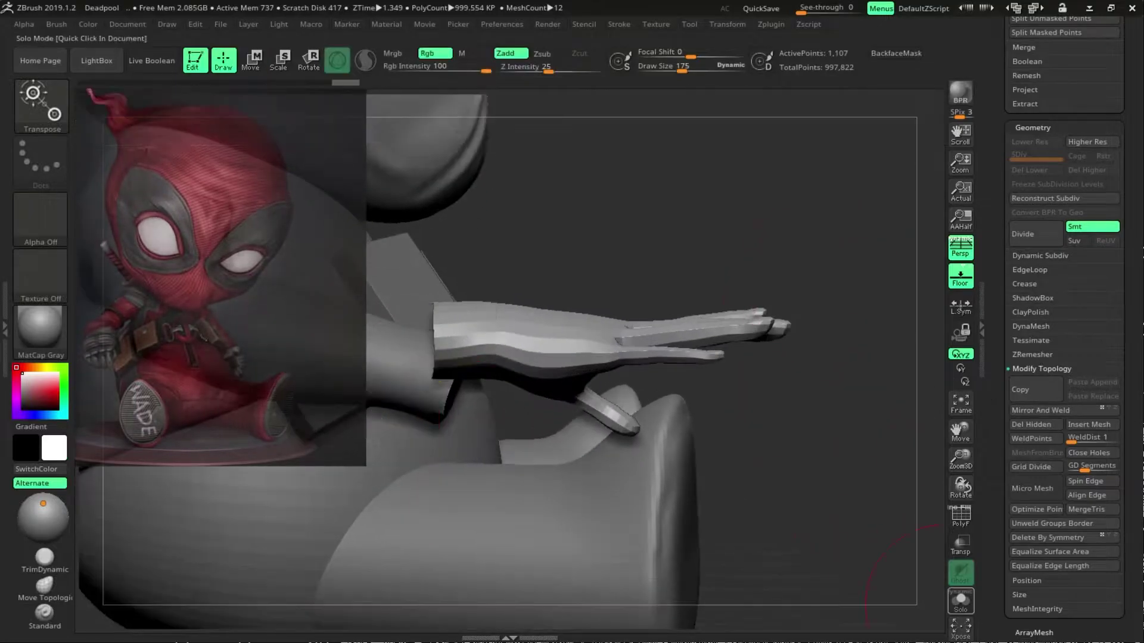
Solo the hand subtool and clear its mask.
click(961, 600)
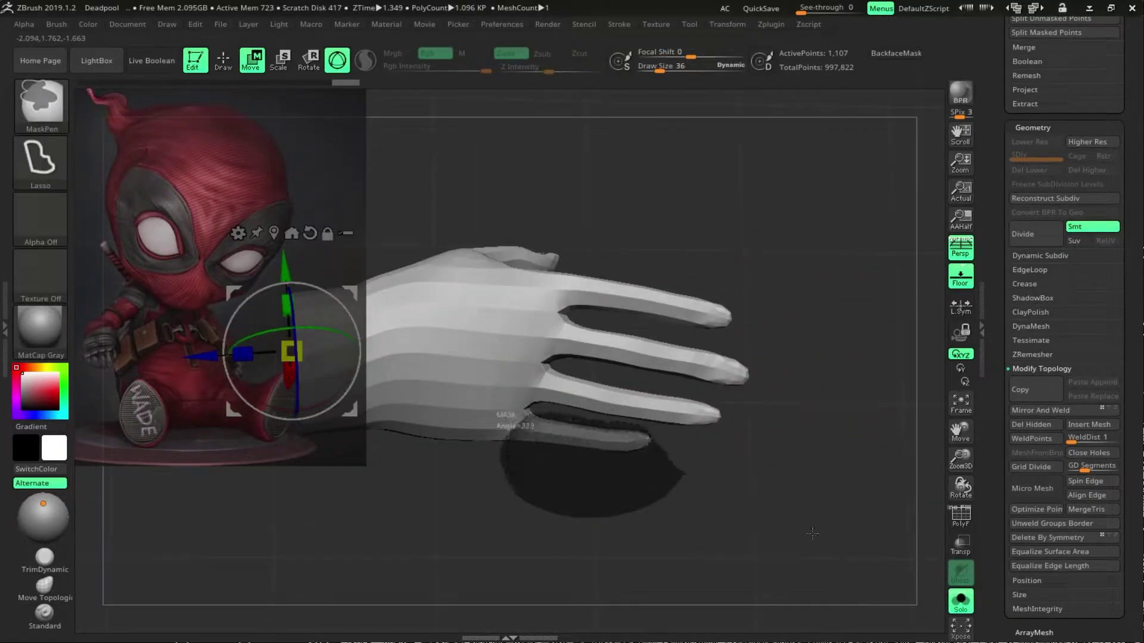
drag(812, 533, 599, 518)
drag(721, 516, 933, 509)
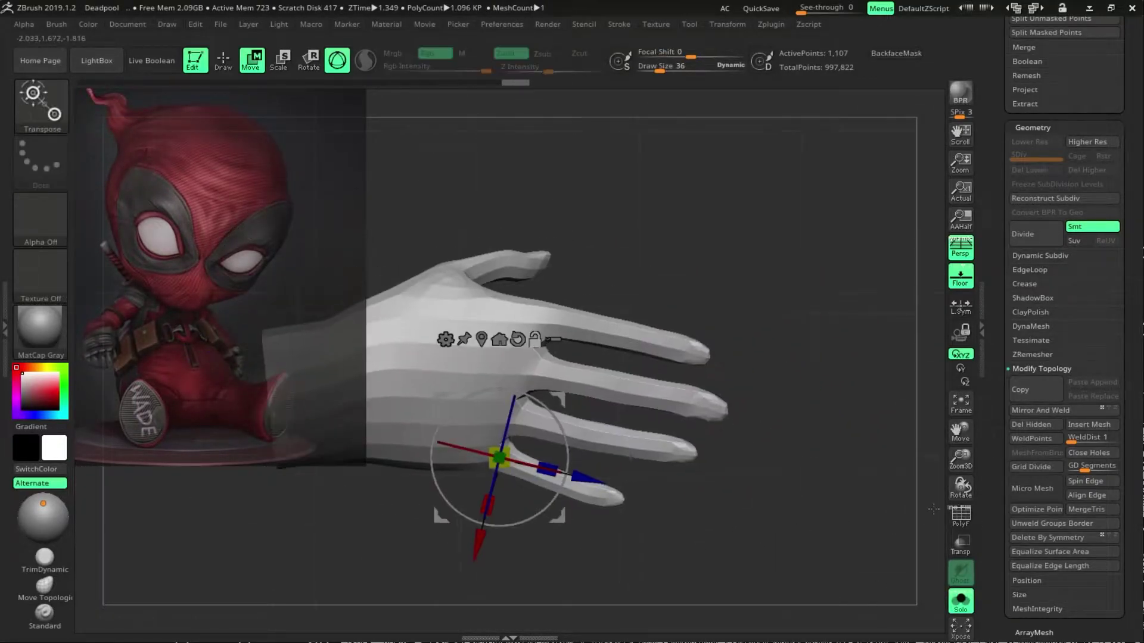
key(w)
key(q)
ctrl+click(936, 513)
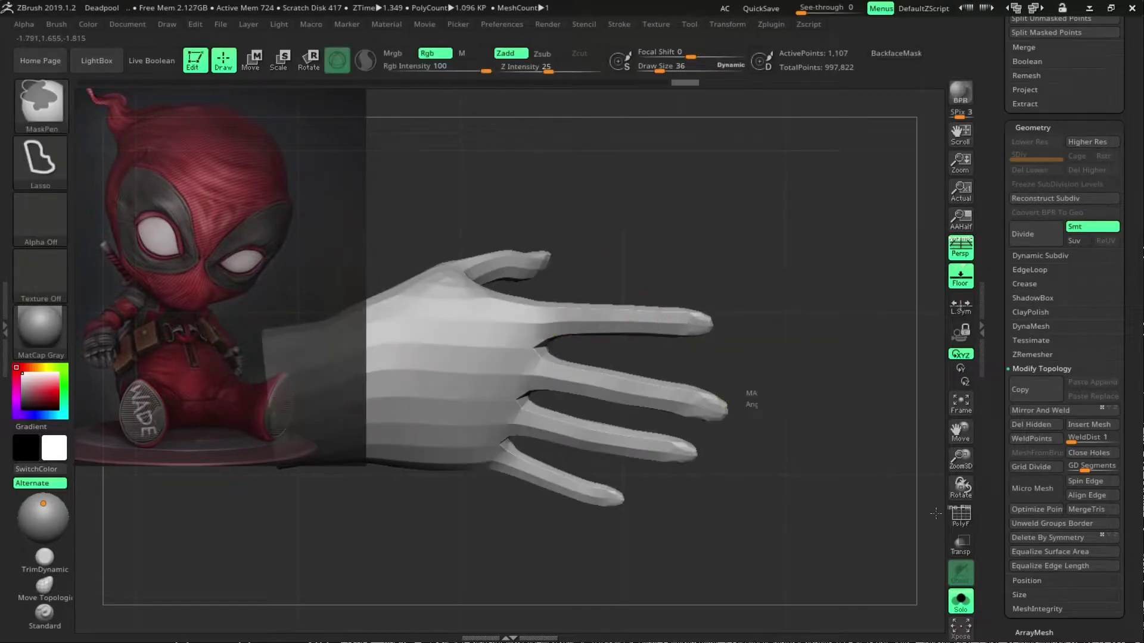
Mask all but one finger and bend it downward with the gizmo.
ctrl+drag(664, 487, 792, 424)
key(w)
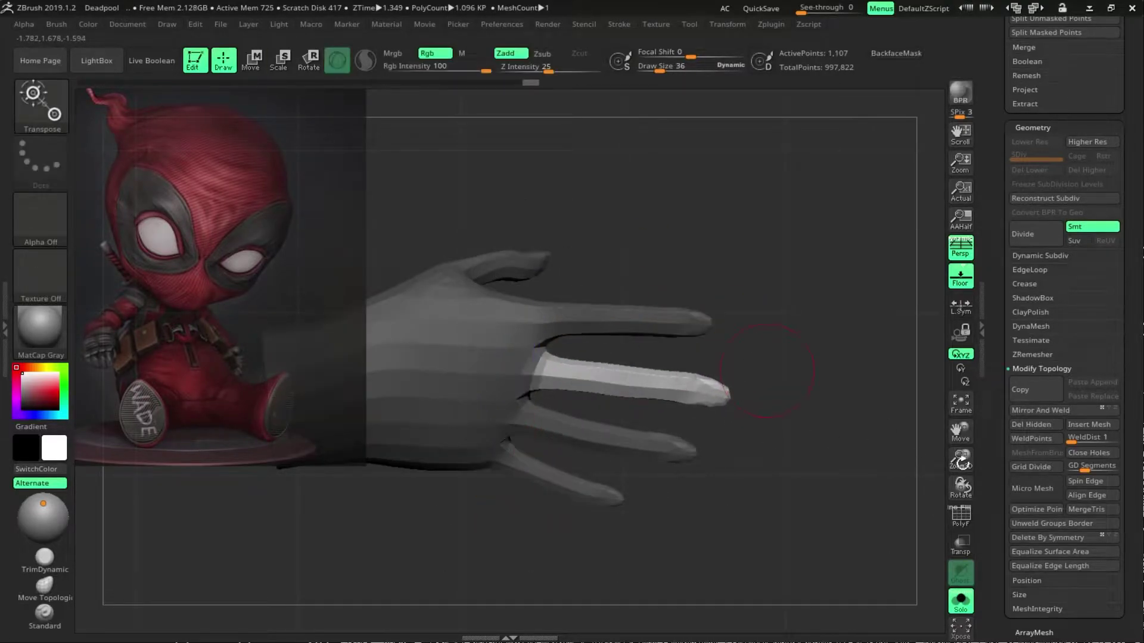
ctrl+click(765, 370)
key(w)
ctrl+drag(595, 590, 822, 578)
key(w)
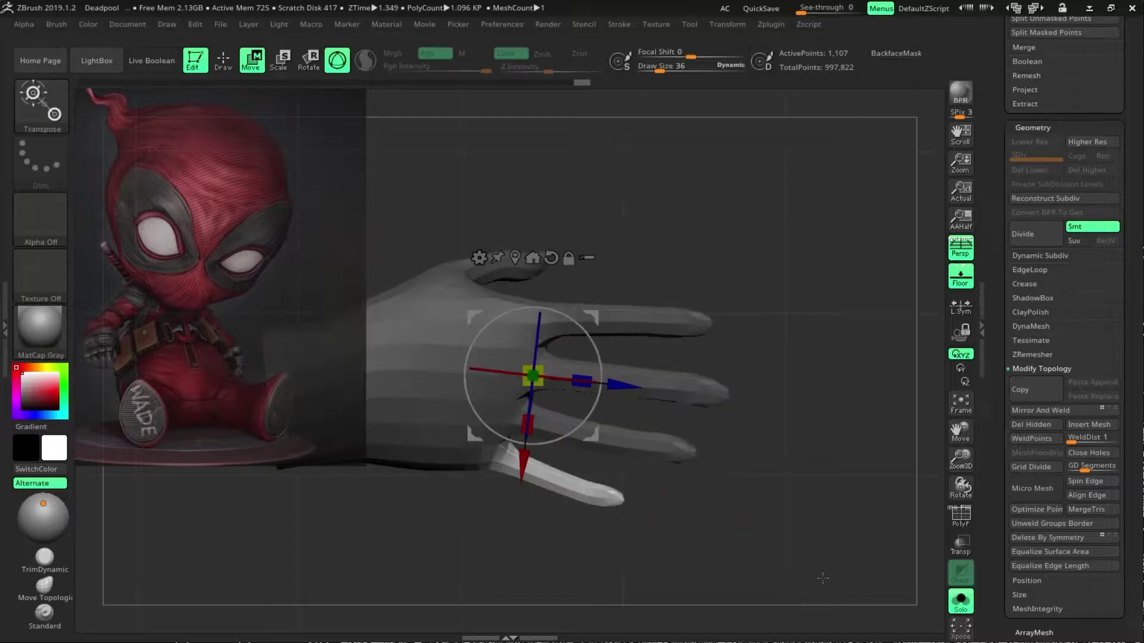
mouse_move(743, 546)
mouse_down()
mouse_move(679, 550)
mouse_move(834, 575)
mouse_move(792, 617)
mouse_up()
Invert the mask to free the pinky and bend it downward.
key(q)
key(q)
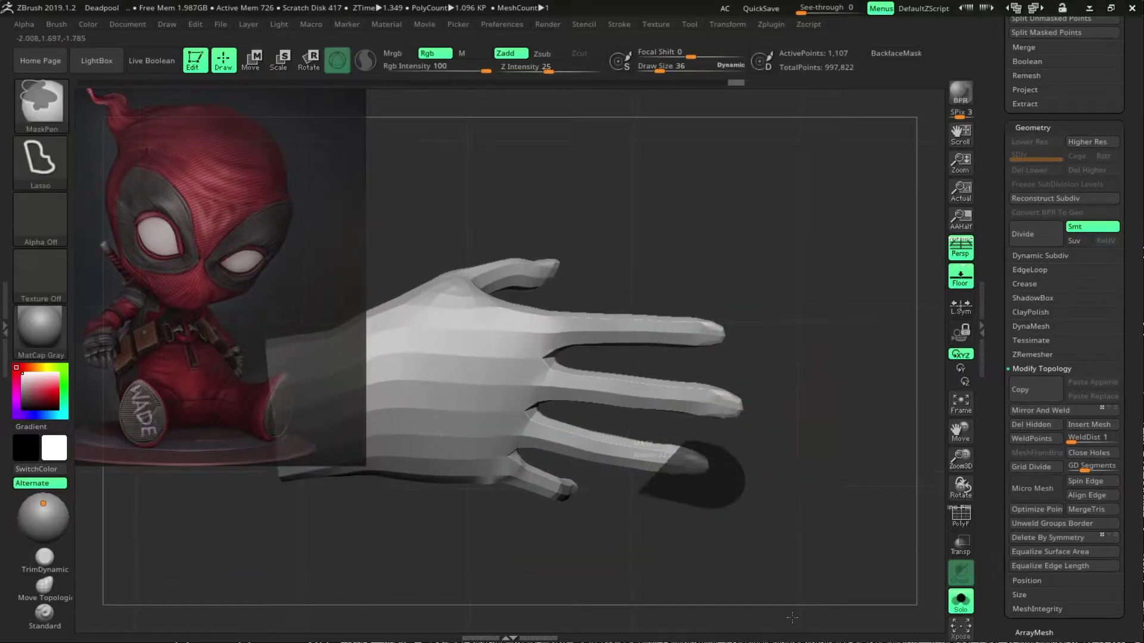
ctrl+click(697, 513)
key(w)
mouse_move(738, 498)
mouse_down()
mouse_move(723, 401)
mouse_move(661, 372)
mouse_up()
key(w)
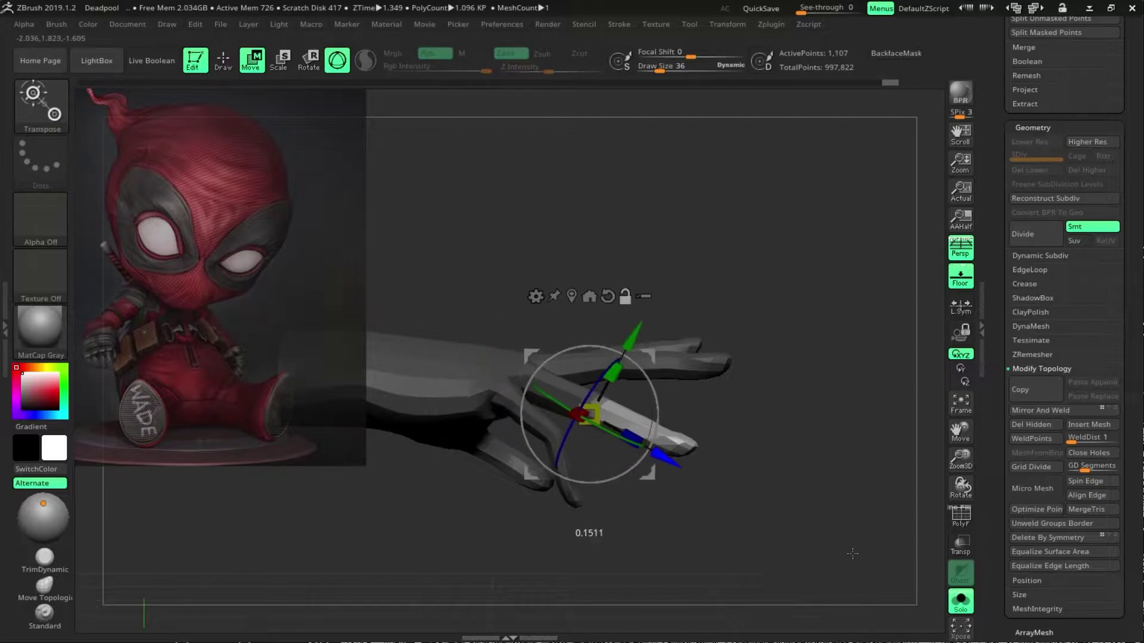
drag(817, 485, 748, 543)
Bend the remaining fingers, curling the top finger toward the palm.
key(q)
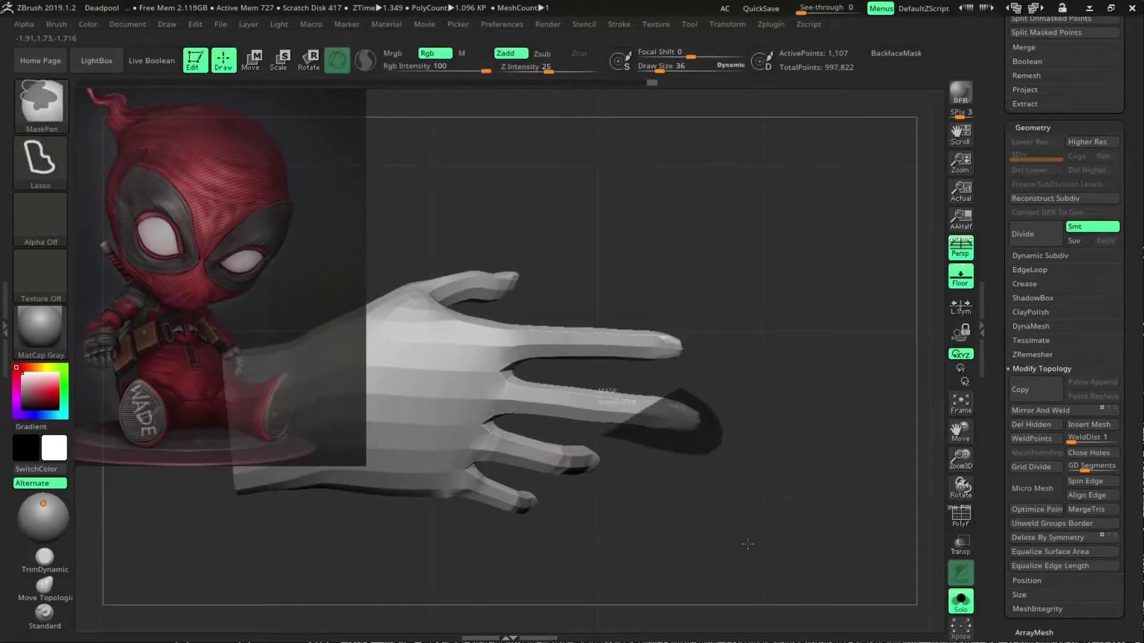
ctrl+click(706, 463)
key(w)
mouse_move(701, 466)
mouse_down()
mouse_move(733, 494)
mouse_move(850, 453)
mouse_up()
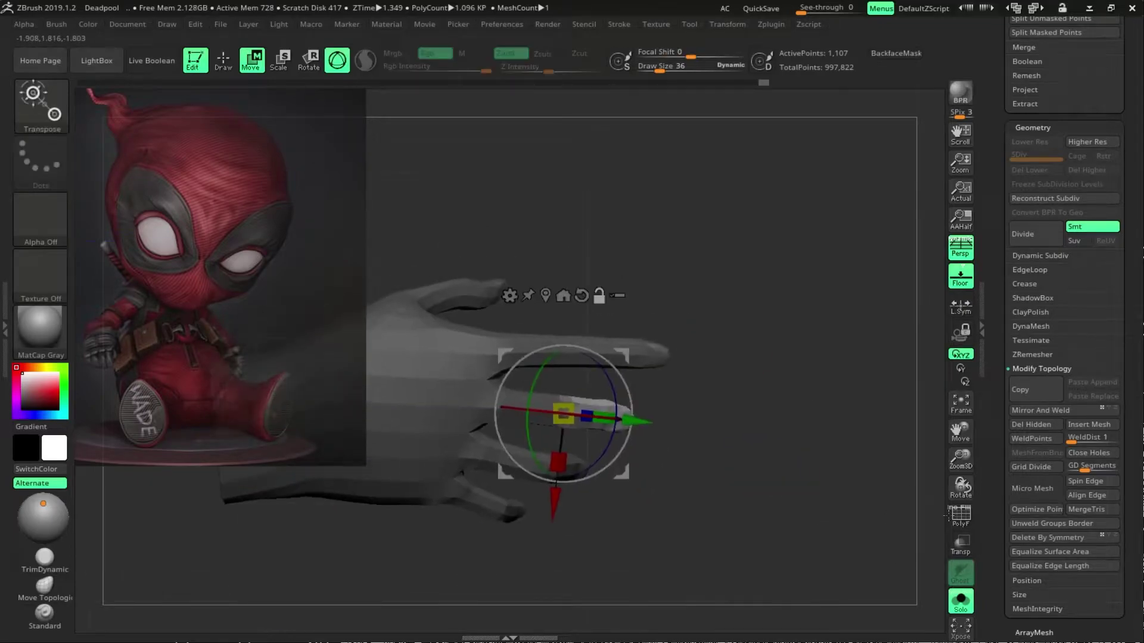
key(q)
ctrl+click(673, 511)
key(w)
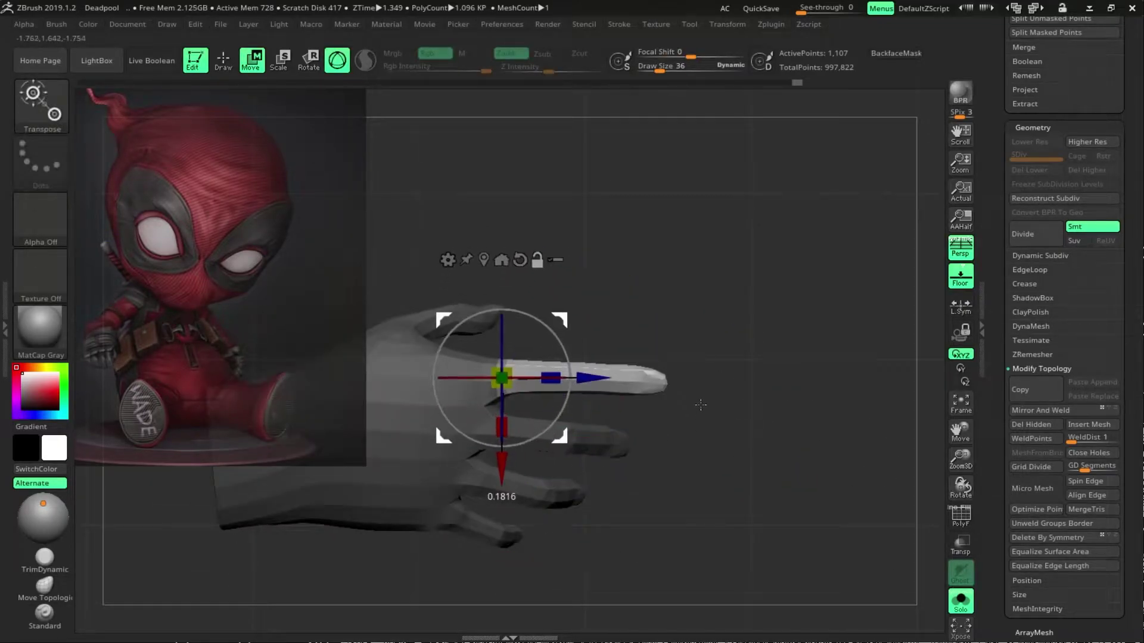
drag(701, 405, 813, 483)
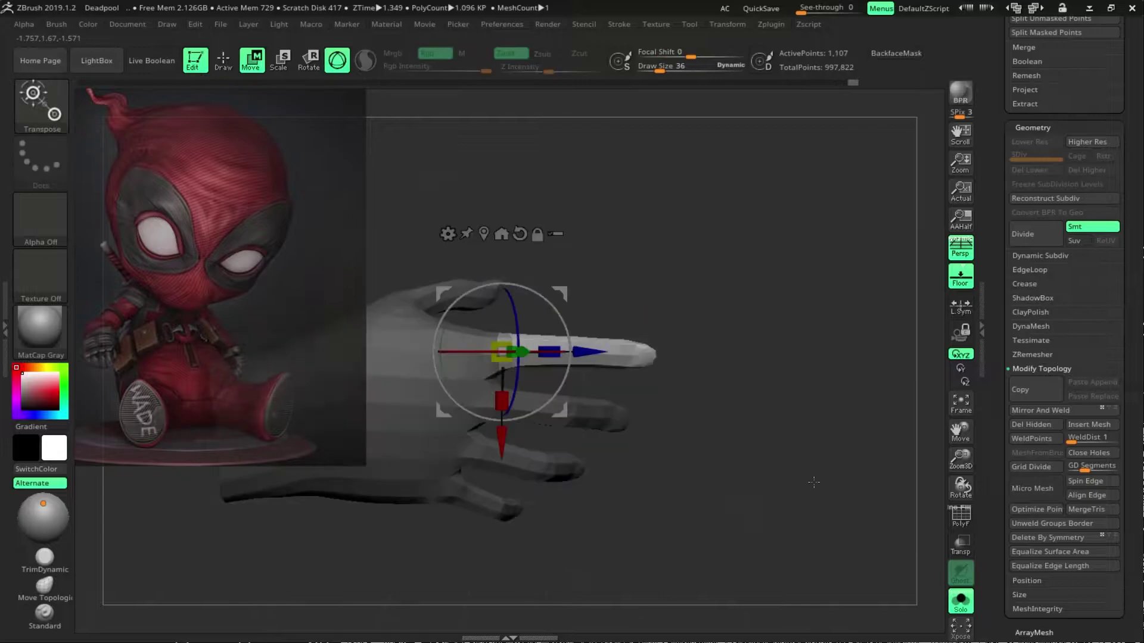
drag(713, 487, 732, 477)
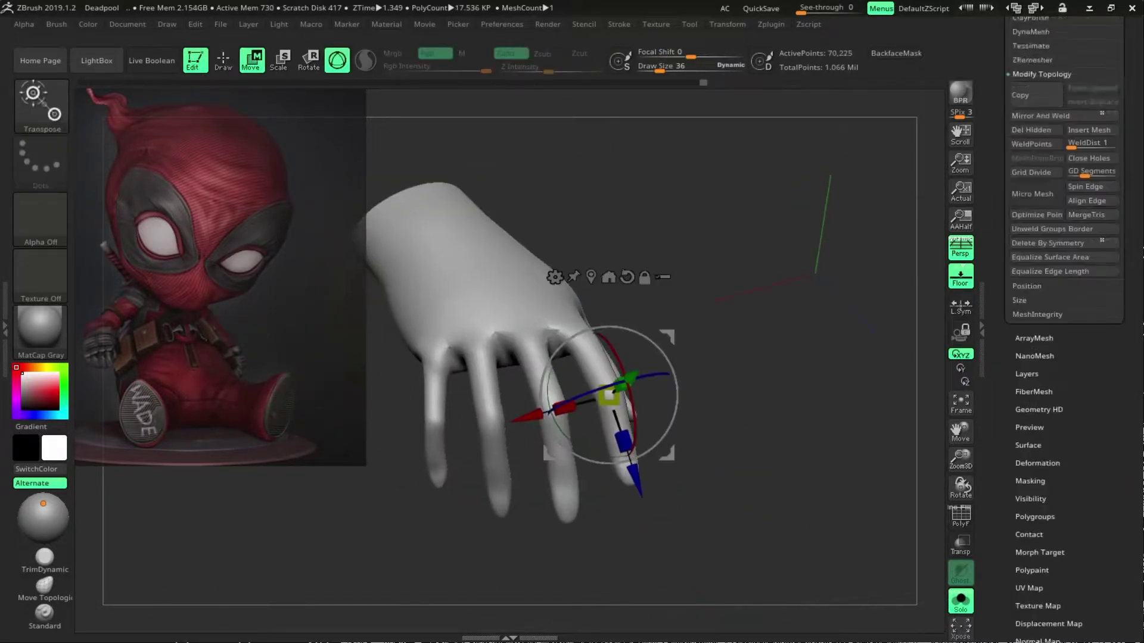
Inflate the hand via Deformation > Inflate to thicken the fingers.
click(1037, 462)
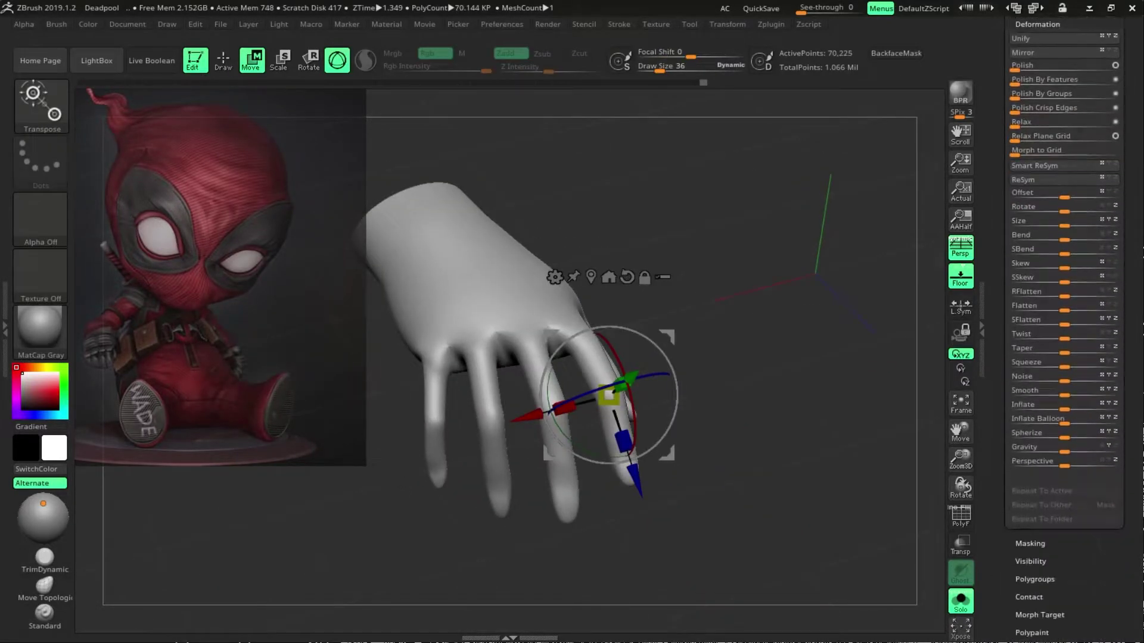
drag(1063, 405, 1070, 405)
key(q)
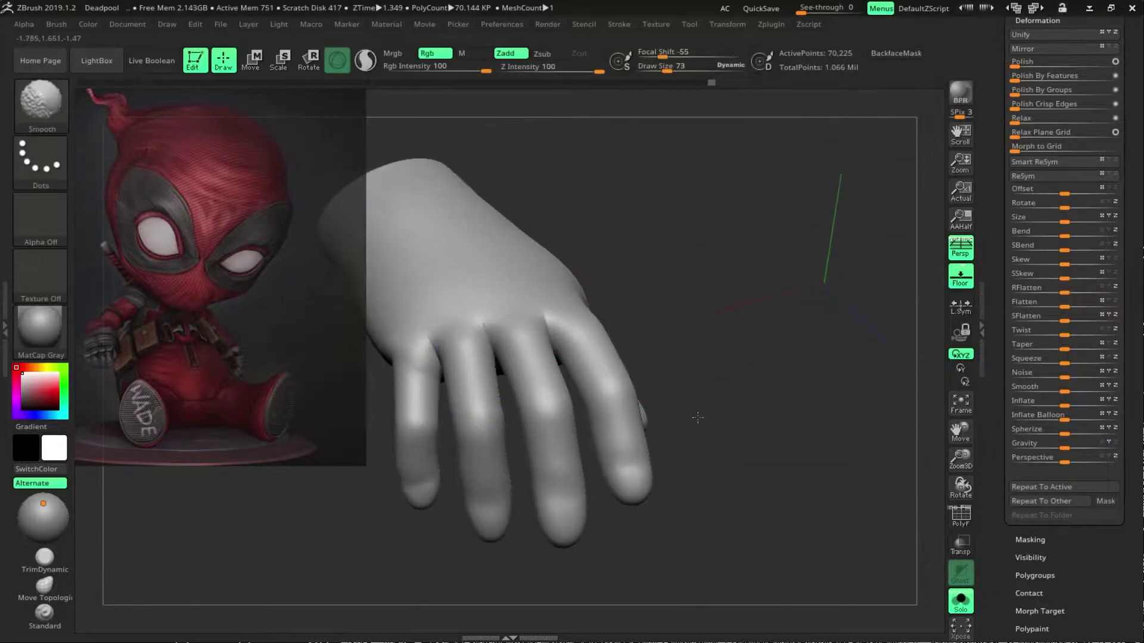
Refine the palm and finger shapes while rotating the hand to several angles.
drag(753, 382, 814, 337)
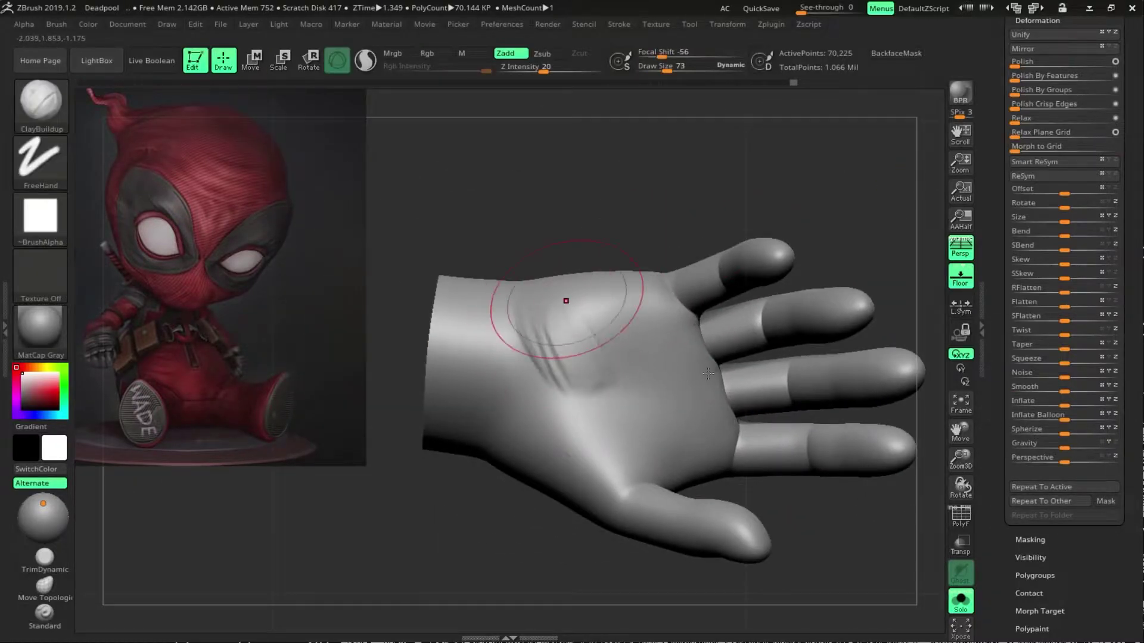
drag(721, 494, 717, 532)
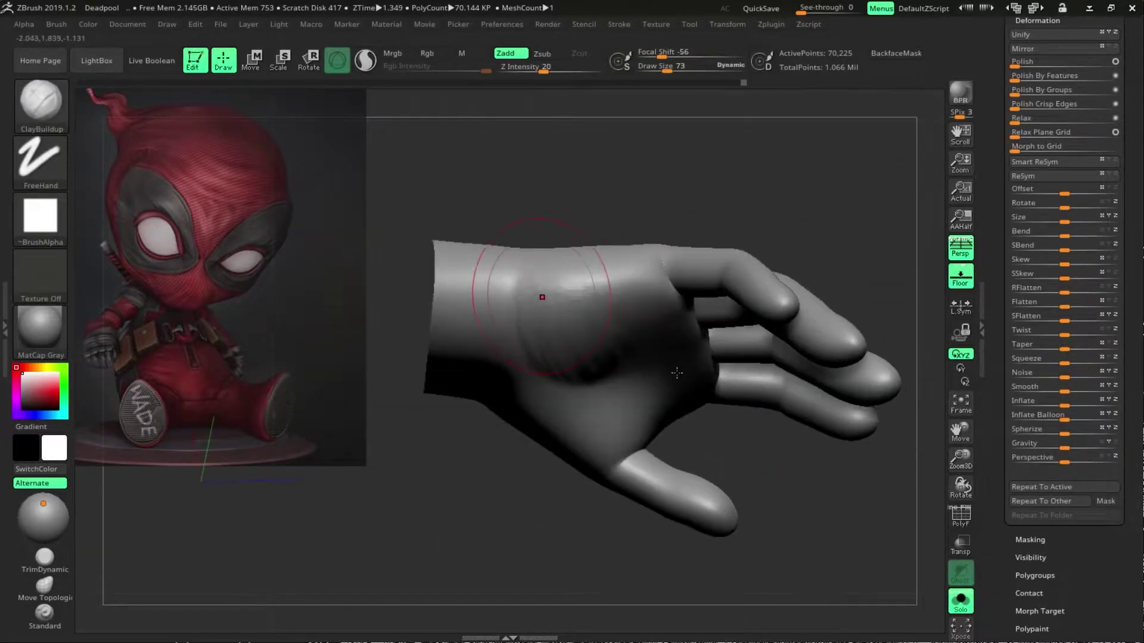
drag(804, 584, 806, 477)
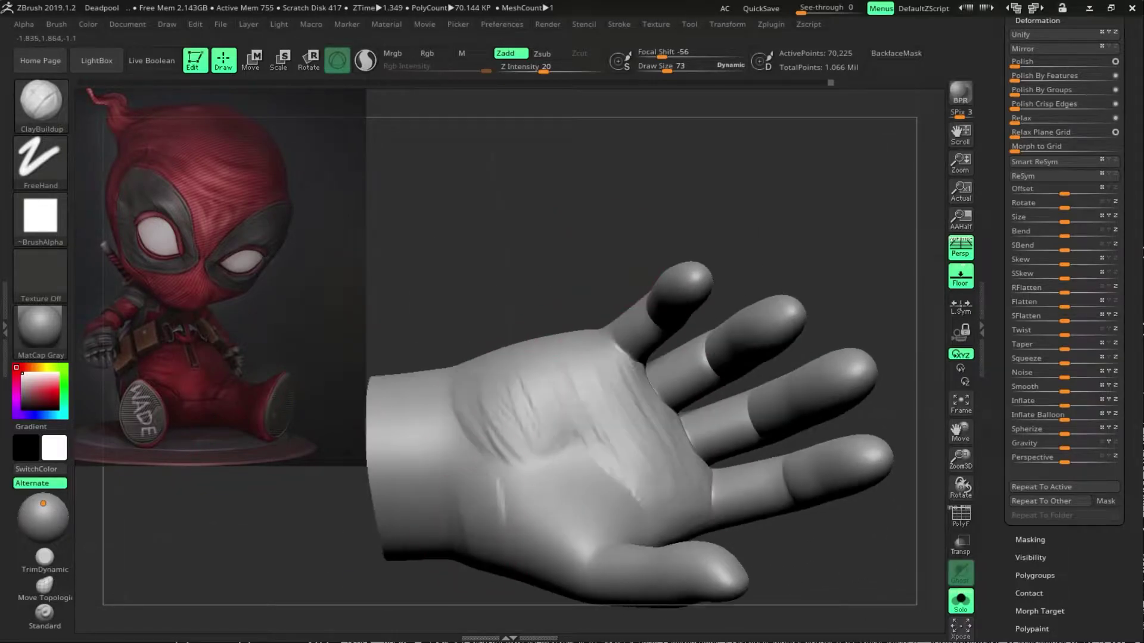
drag(487, 530, 527, 423)
drag(673, 595, 685, 579)
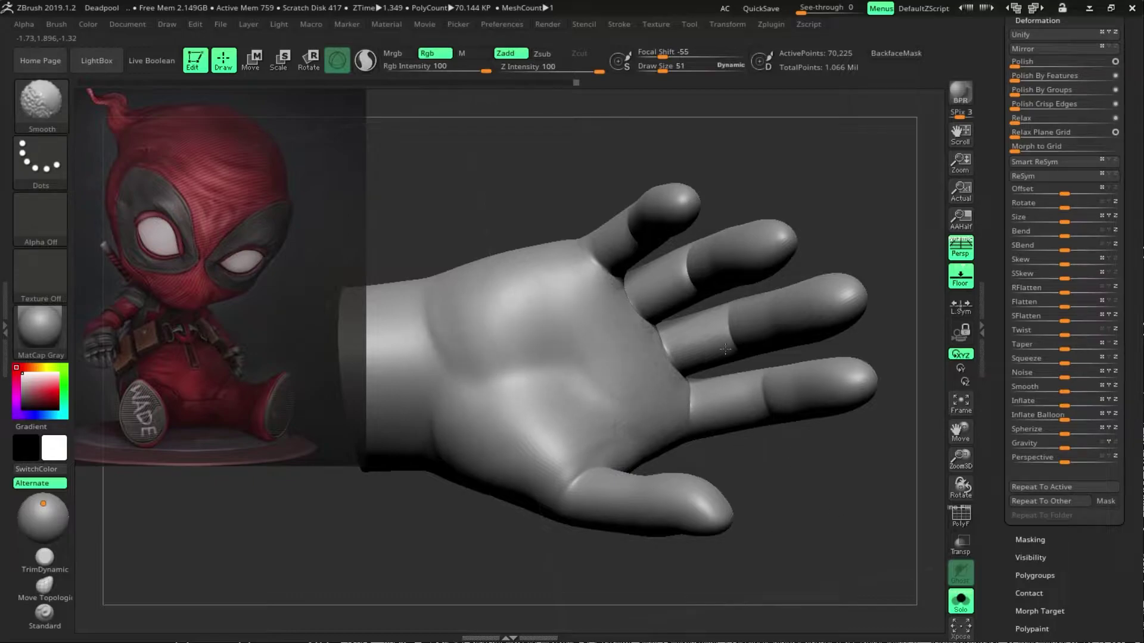
drag(680, 589, 678, 625)
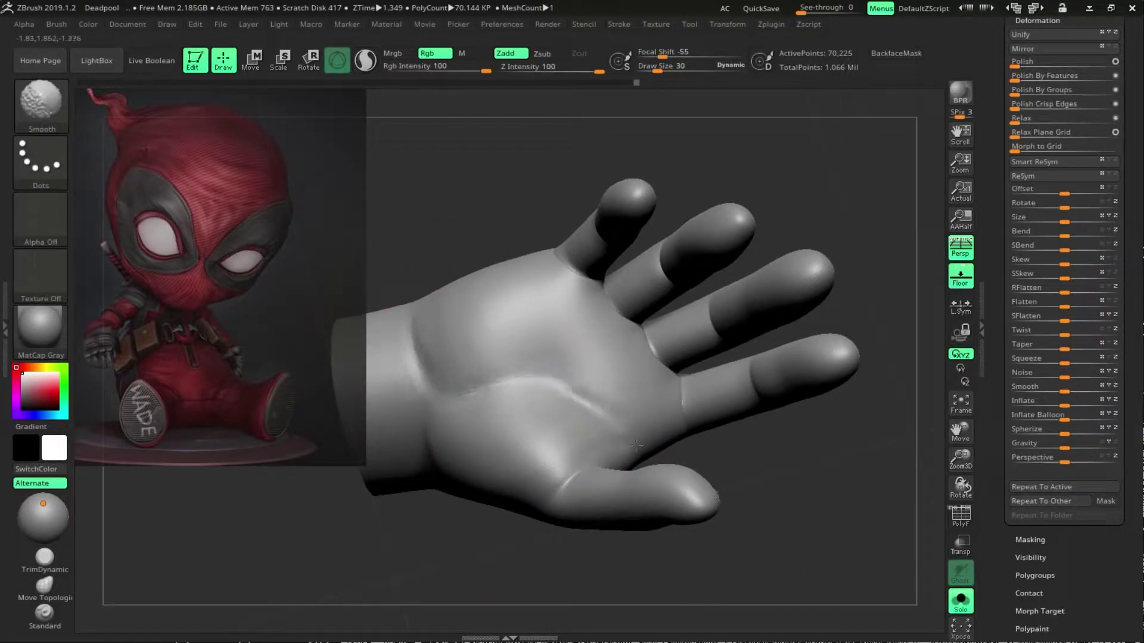
mouse_move(636, 445)
mouse_down()
mouse_move(825, 592)
mouse_move(439, 377)
mouse_up()
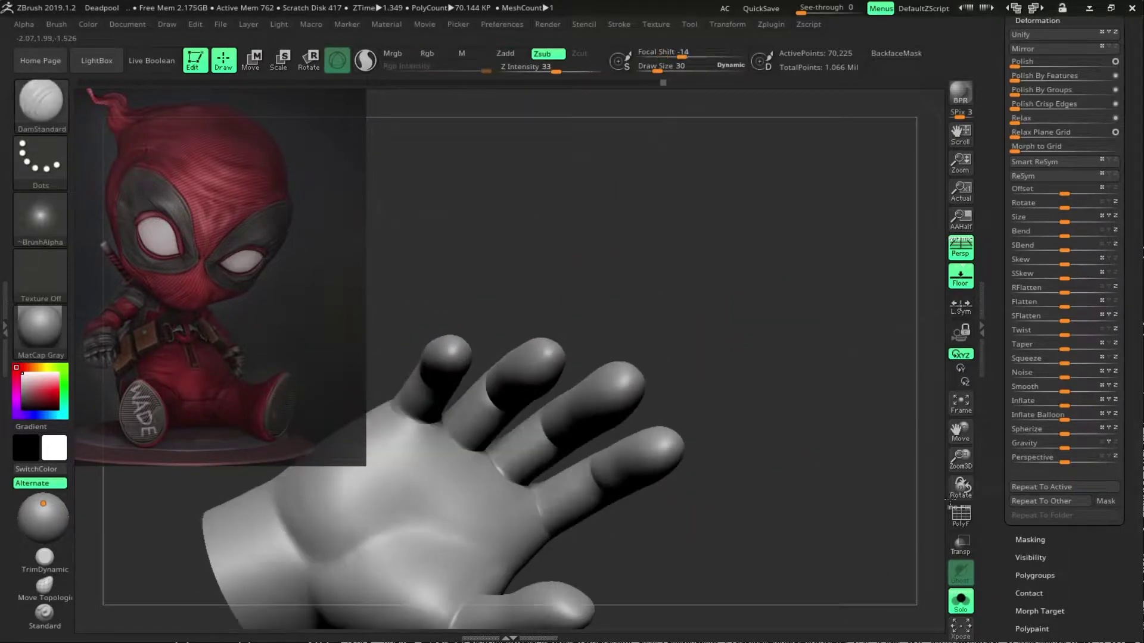
Bring the full figure back around the hand and frame it at the arm's wrist.
key(w)
click(540, 410)
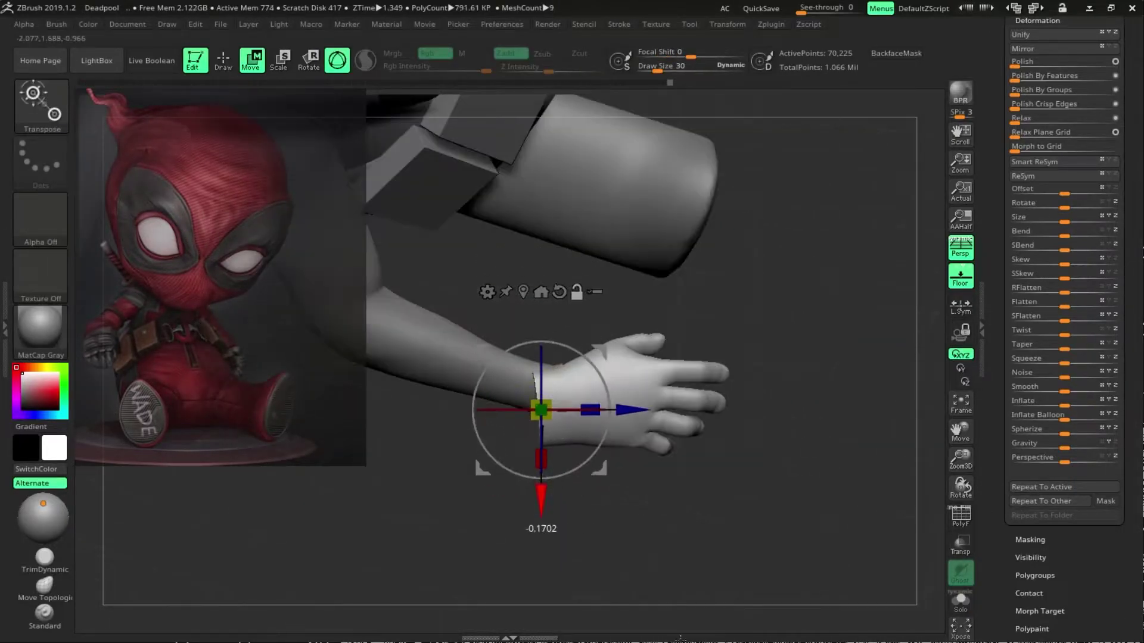
mouse_move(683, 526)
mouse_down()
mouse_move(797, 457)
mouse_move(804, 440)
mouse_up()
key(q)
key(f)
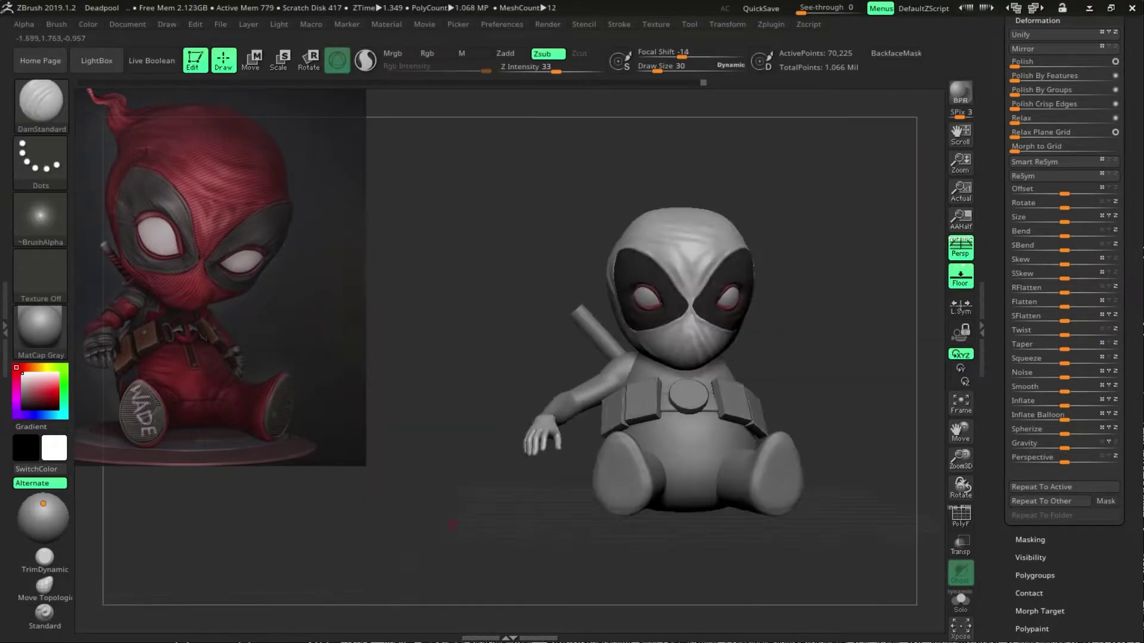
Rotate the arm at the shoulder so it hangs beside the belly, hand near the leg.
drag(834, 506, 870, 500)
key(w)
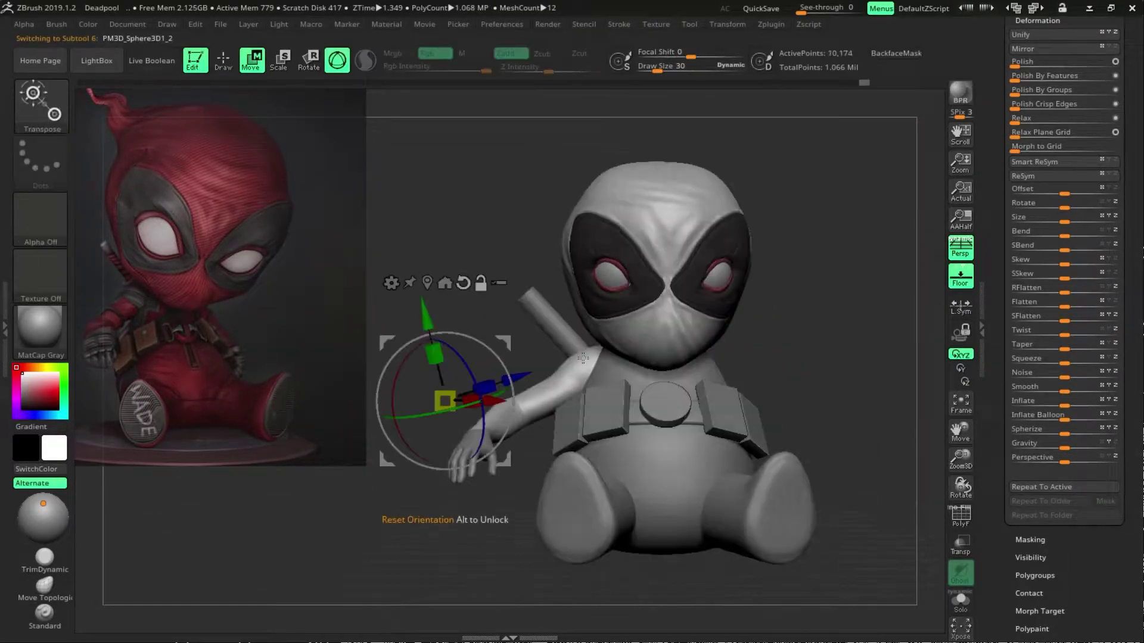
click(599, 371)
mouse_move(791, 467)
mouse_down()
mouse_move(670, 447)
mouse_move(715, 452)
mouse_up()
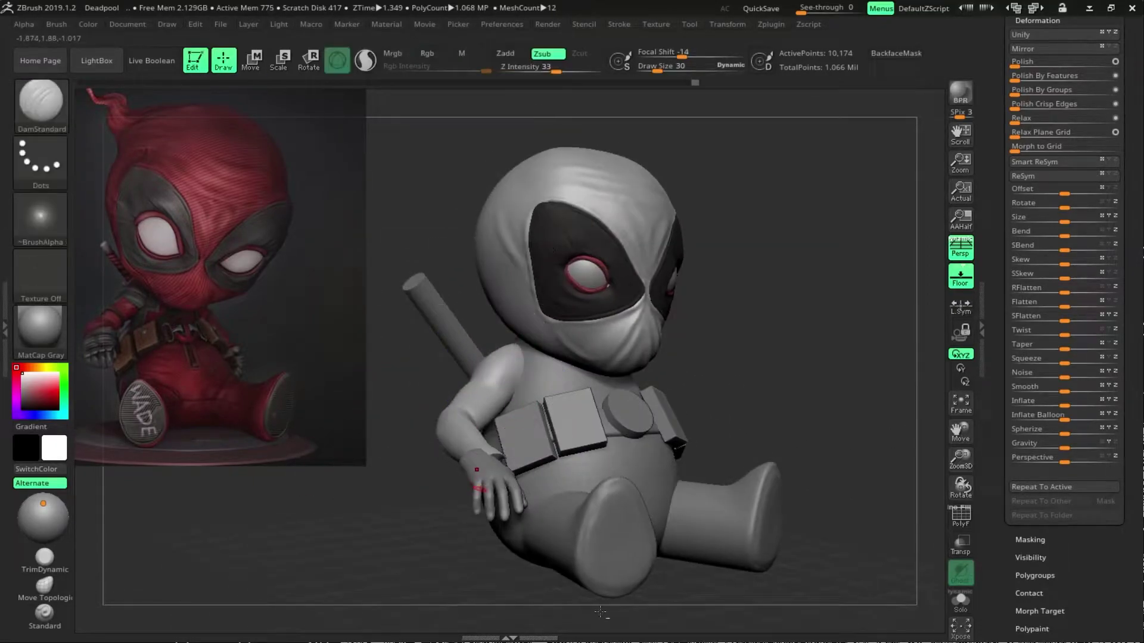
alt+click(488, 477)
alt+drag(775, 477, 766, 417)
key(q)
mouse_move(766, 480)
mouse_down()
mouse_move(717, 393)
mouse_move(637, 602)
mouse_move(758, 511)
mouse_move(672, 592)
mouse_move(595, 592)
mouse_move(485, 557)
mouse_move(826, 430)
mouse_move(677, 320)
mouse_up()
key(s)
Select the arm subtool and paint a MaskPen mask over the top of the shoulder.
alt+click(498, 409)
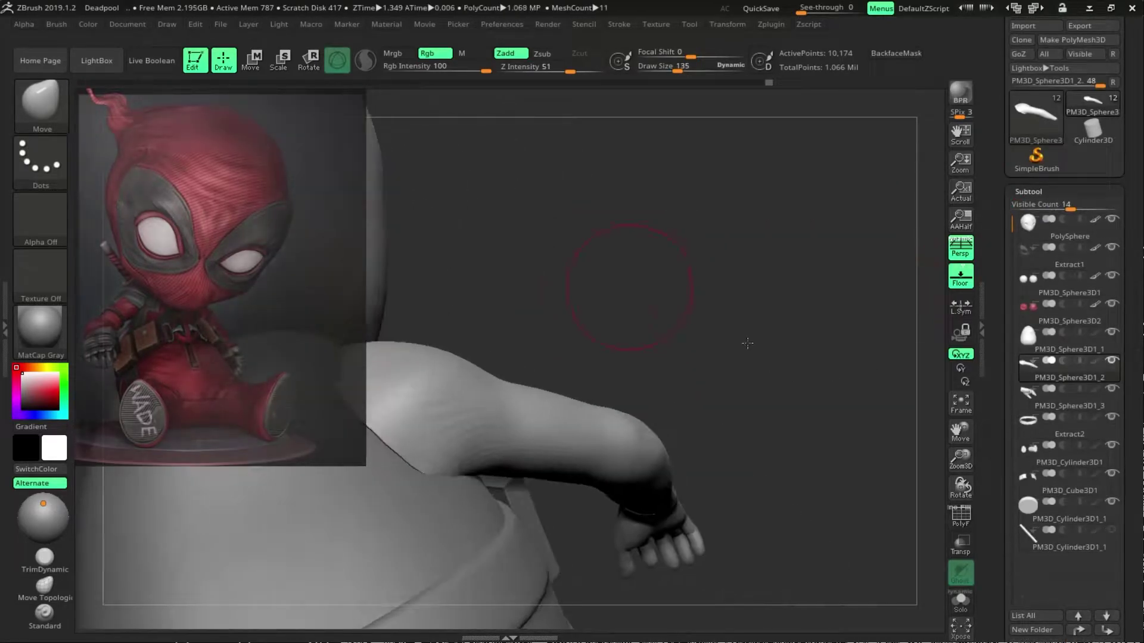
drag(612, 293, 485, 447)
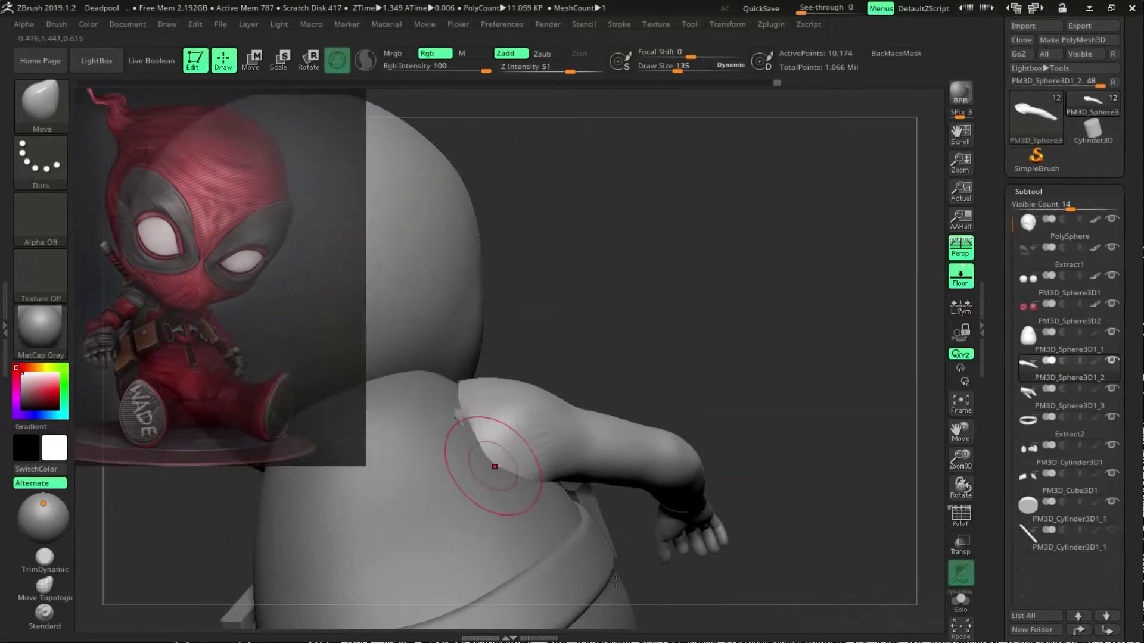
mouse_move(607, 338)
mouse_down()
mouse_move(757, 421)
mouse_move(423, 371)
mouse_move(459, 409)
mouse_up()
key(b)
key(m)
key(p)
ctrl+click(477, 426)
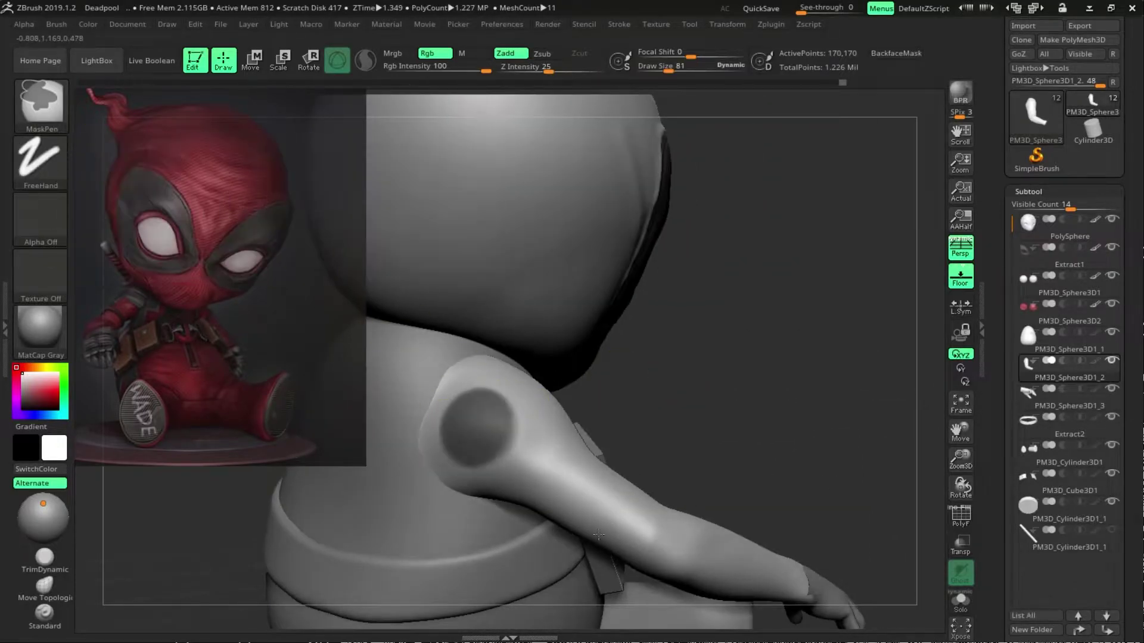
mouse_move(743, 484)
mouse_down()
mouse_move(530, 454)
mouse_move(674, 612)
mouse_move(909, 539)
mouse_move(700, 560)
mouse_up()
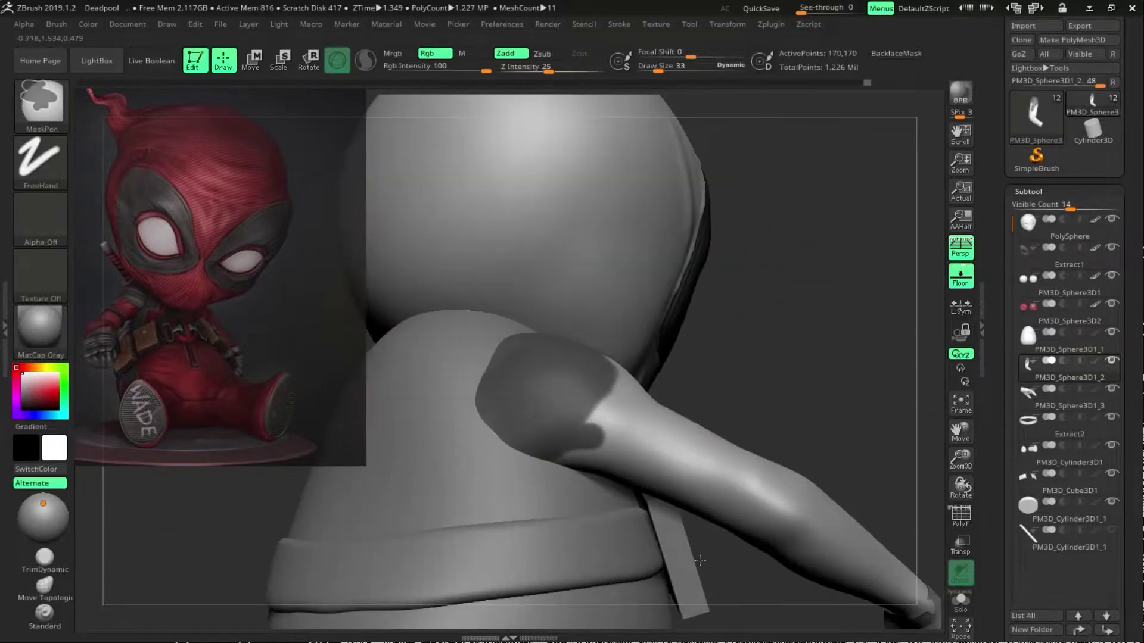
drag(771, 541, 922, 573)
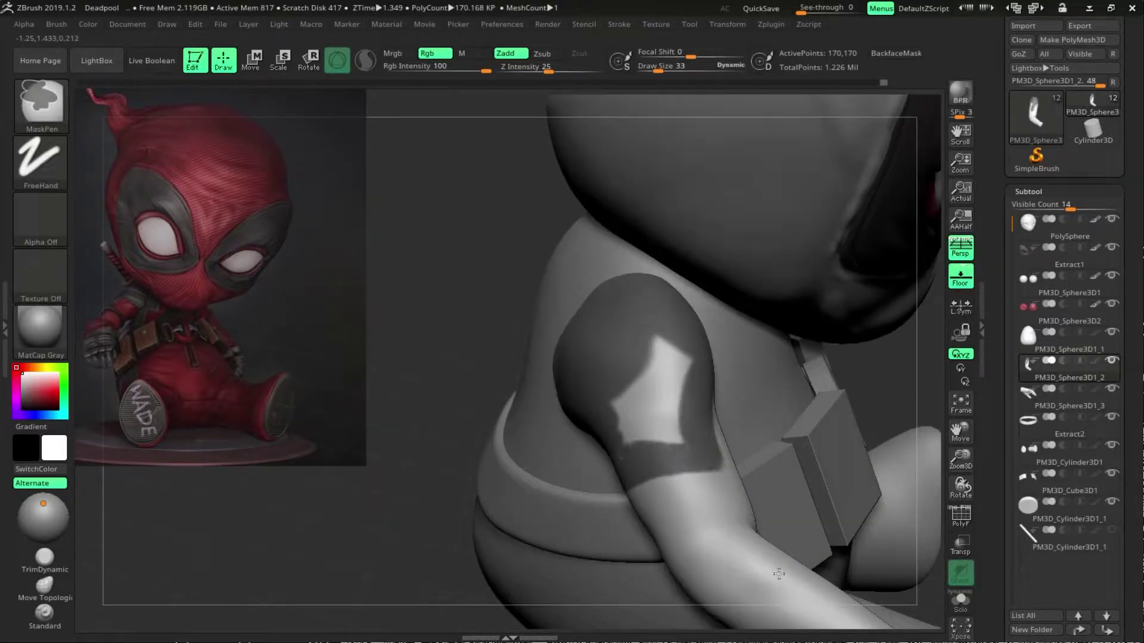
mouse_move(846, 443)
mouse_down()
mouse_move(891, 477)
mouse_move(695, 506)
mouse_move(916, 587)
mouse_move(603, 521)
mouse_up()
Extract the masked shoulder into a thin shell and accept it as a new subtool.
click(1024, 477)
key(ctrl+z)
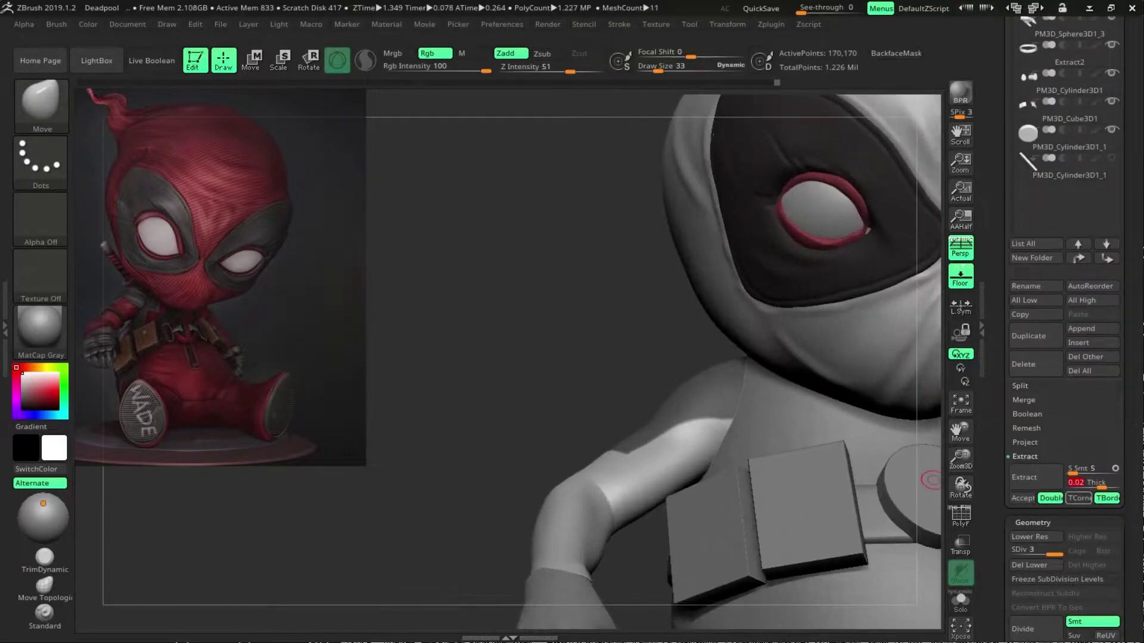
key(ctrl+shift+z)
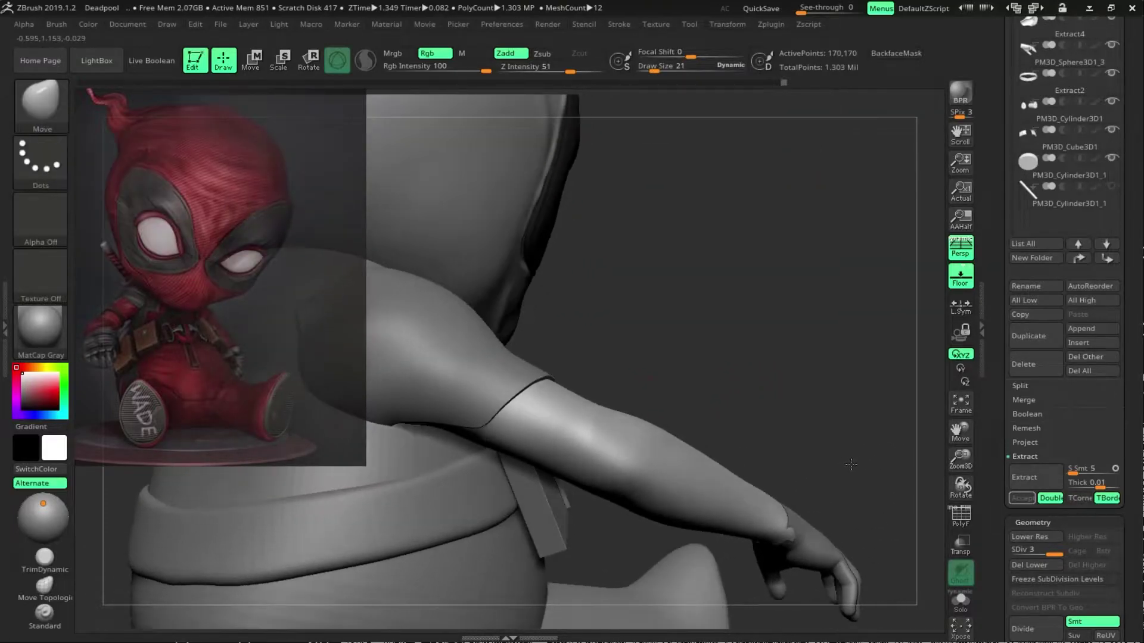
key(ctrl+shift+f)
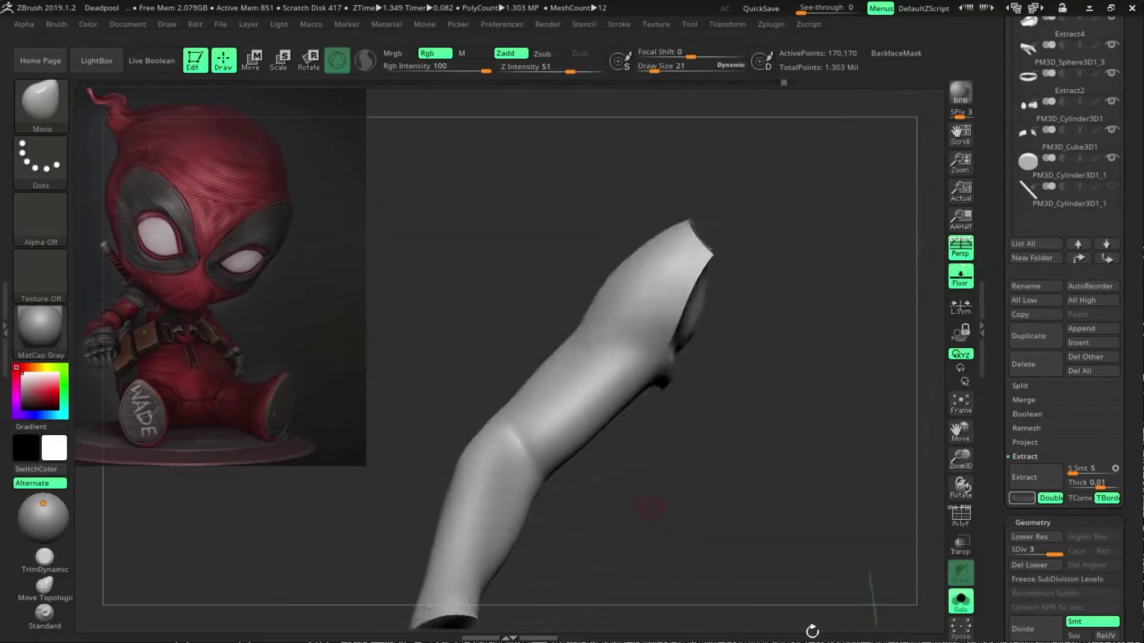
click(1022, 498)
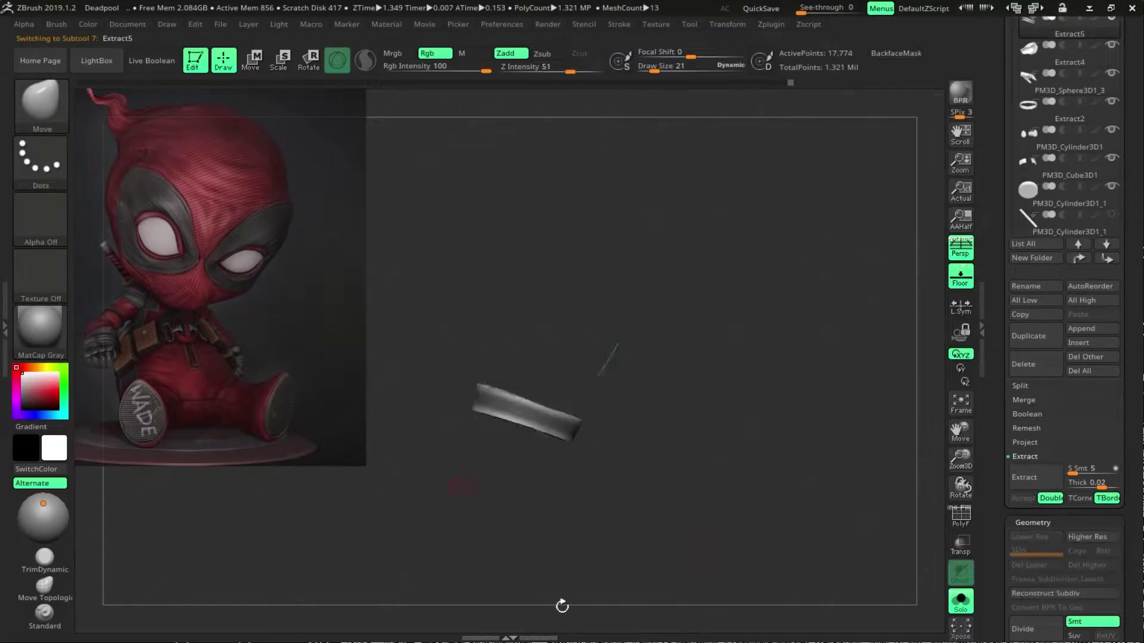
Reselect the arm subtool, solo it, and subdivide it.
drag(562, 605, 894, 625)
click(960, 600)
drag(574, 588, 596, 536)
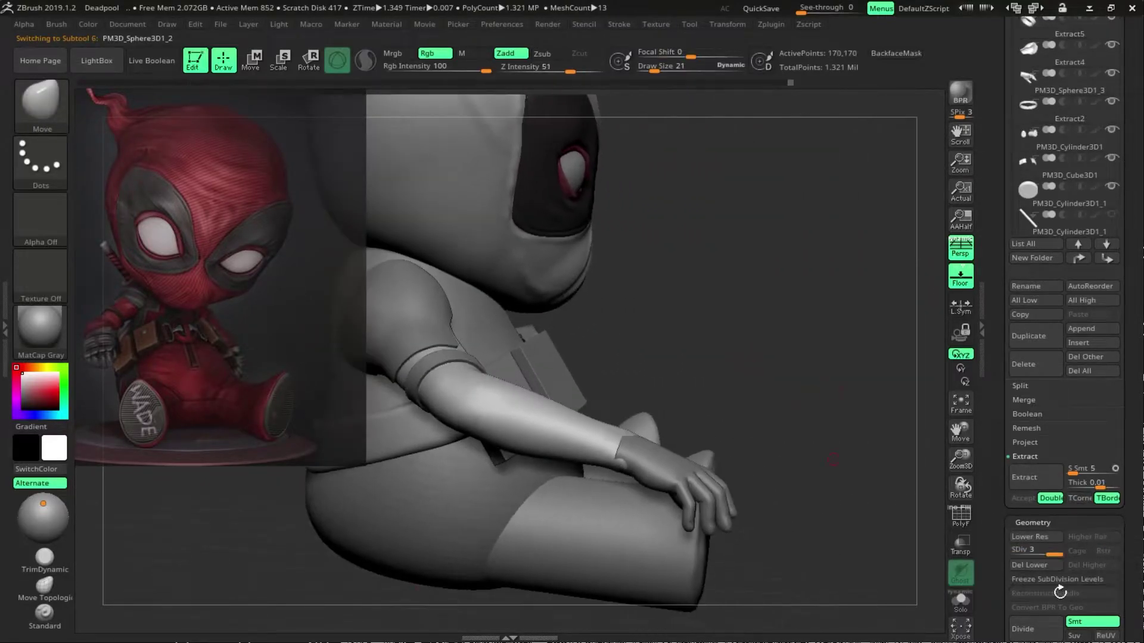
alt+click(591, 528)
key(ctrl+shift+f)
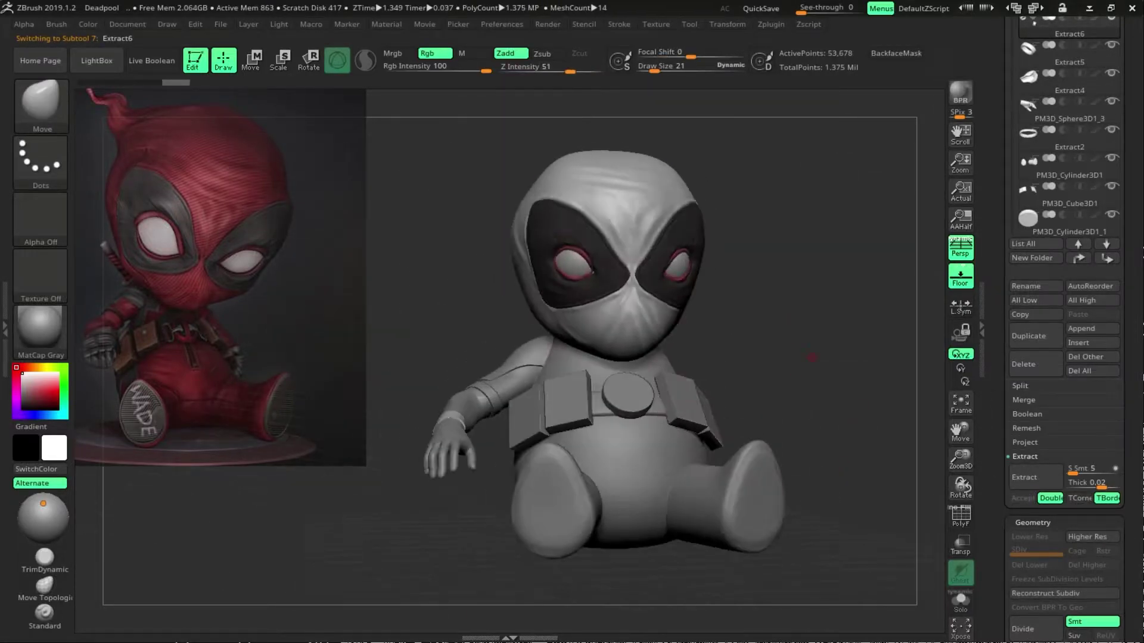
scroll(811, 358, up, 3)
key(ctrl+d)
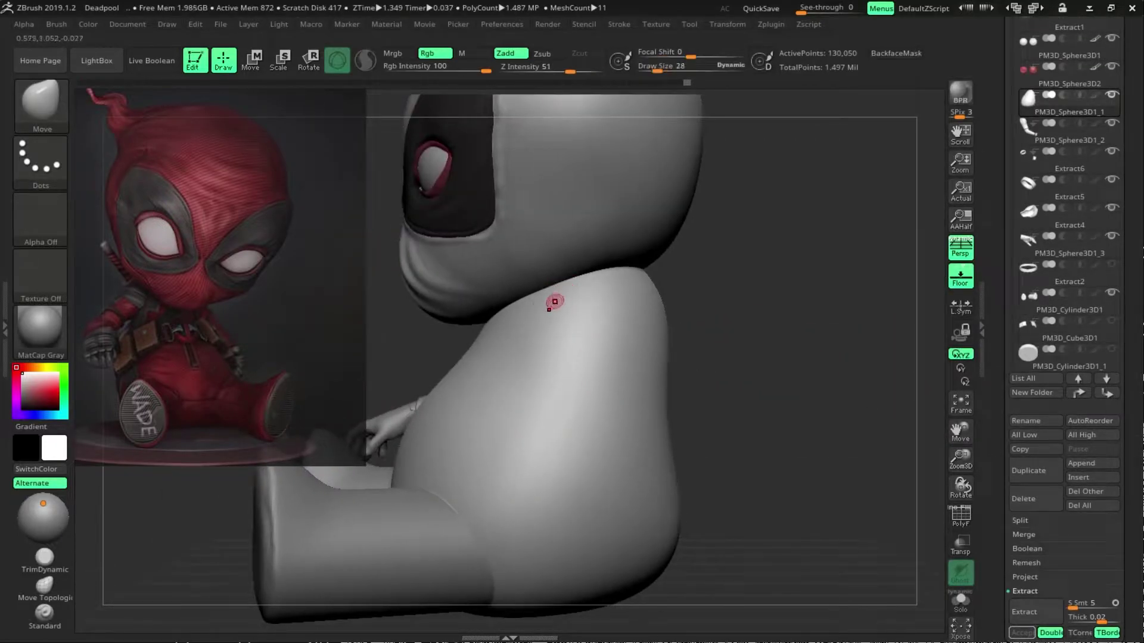
Paint mask strokes down the front of the soloed body mesh.
key(ctrl)
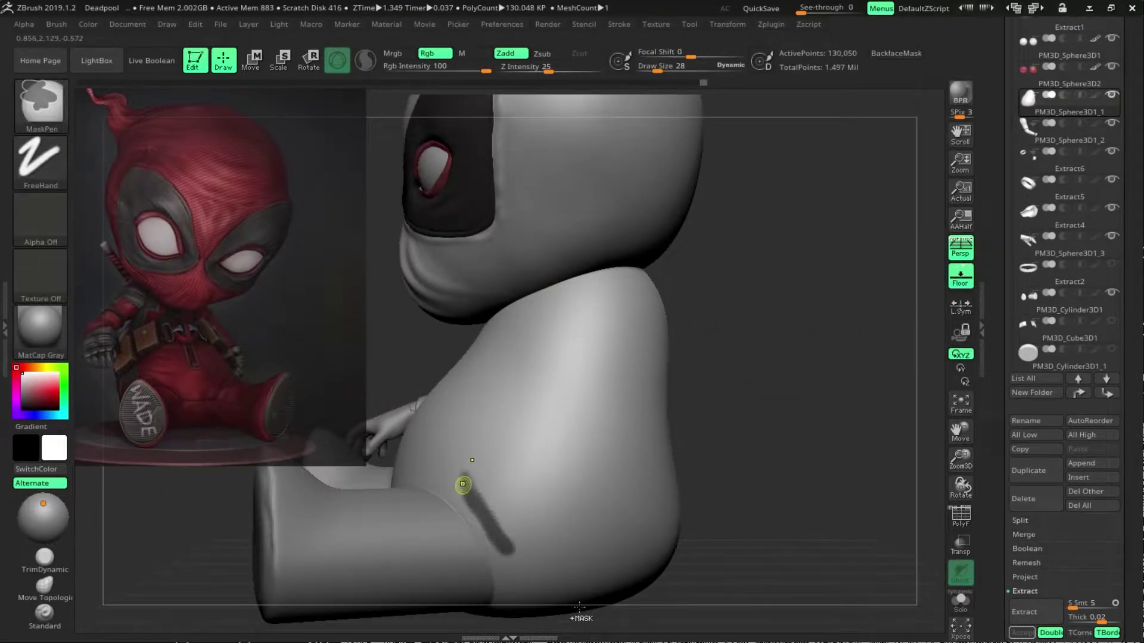
mouse_move(804, 429)
mouse_down()
mouse_move(843, 400)
mouse_move(732, 334)
mouse_move(889, 457)
mouse_move(886, 410)
mouse_move(825, 444)
mouse_up()
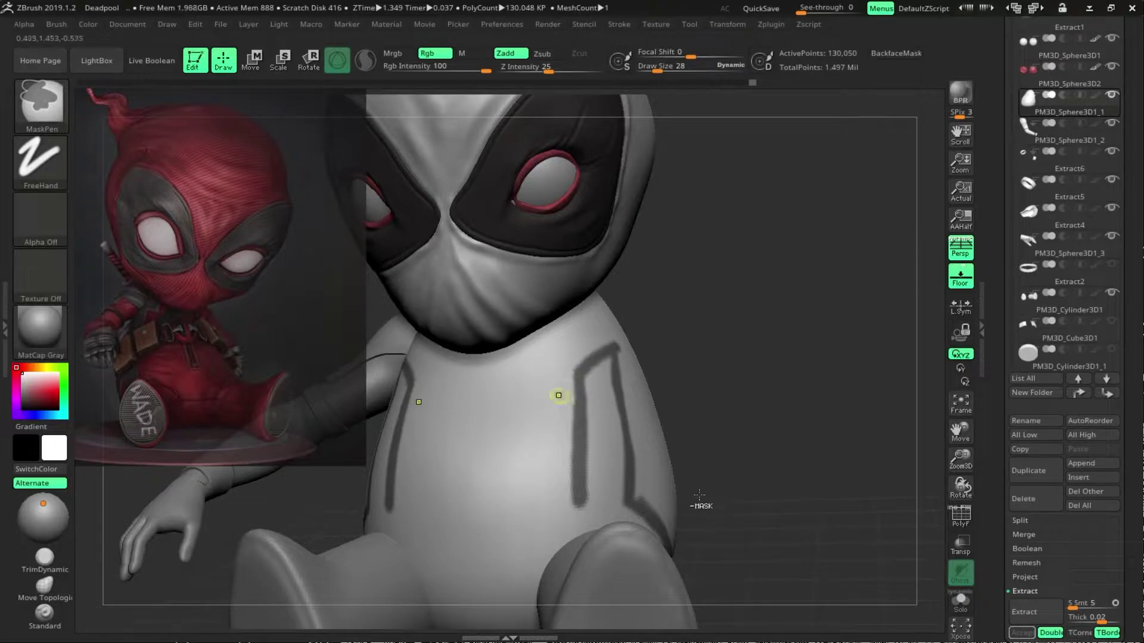
drag(699, 494, 523, 459)
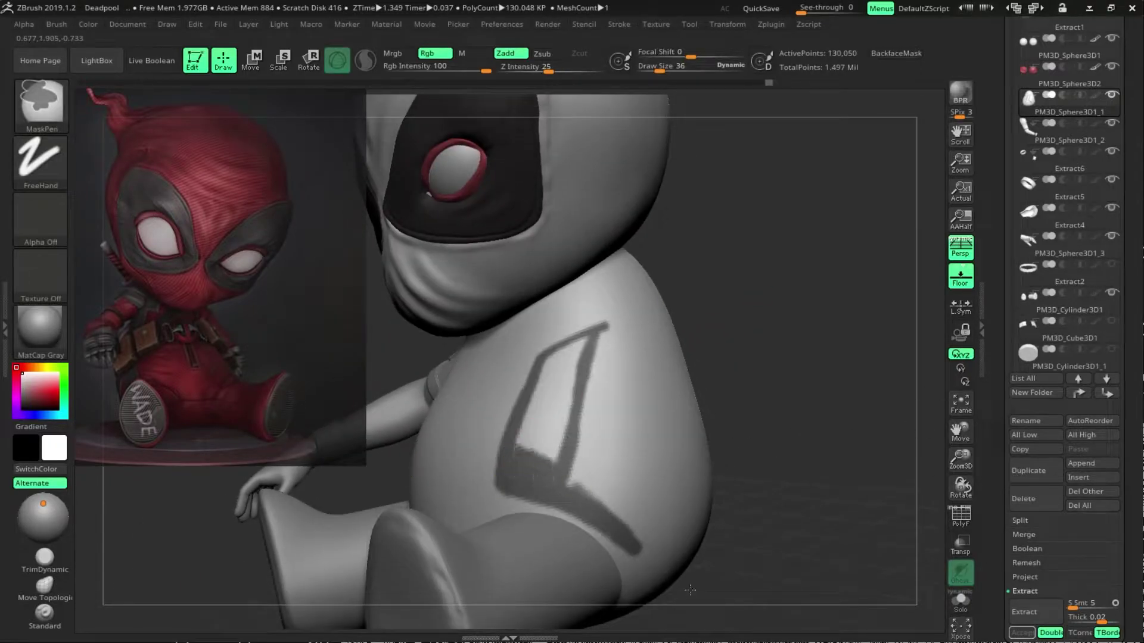
drag(683, 540, 728, 356)
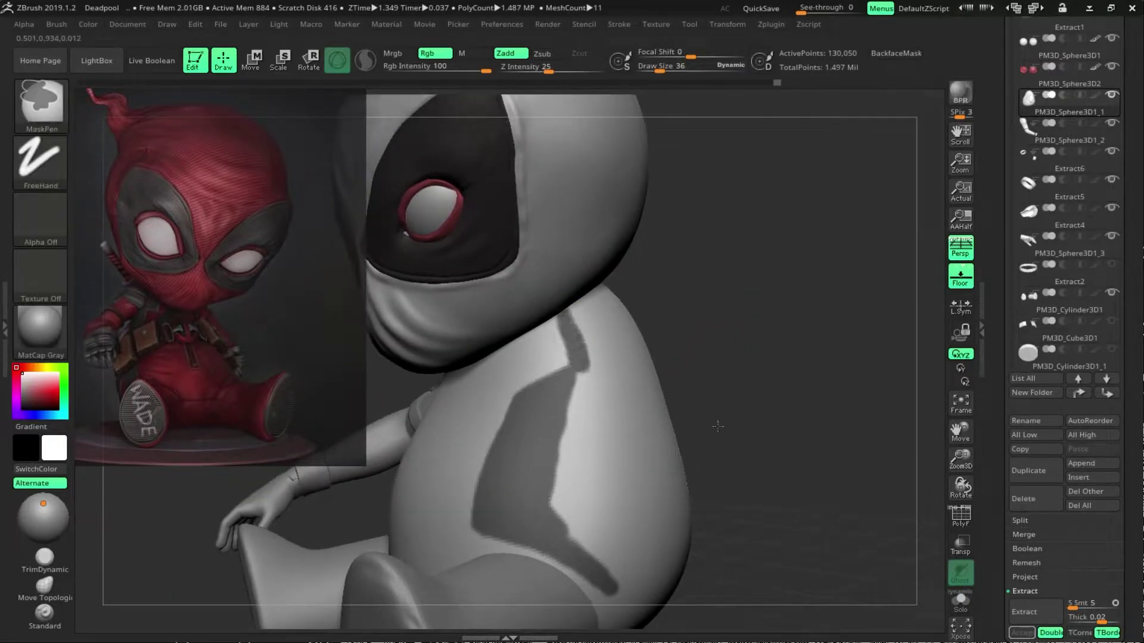
drag(718, 426, 675, 588)
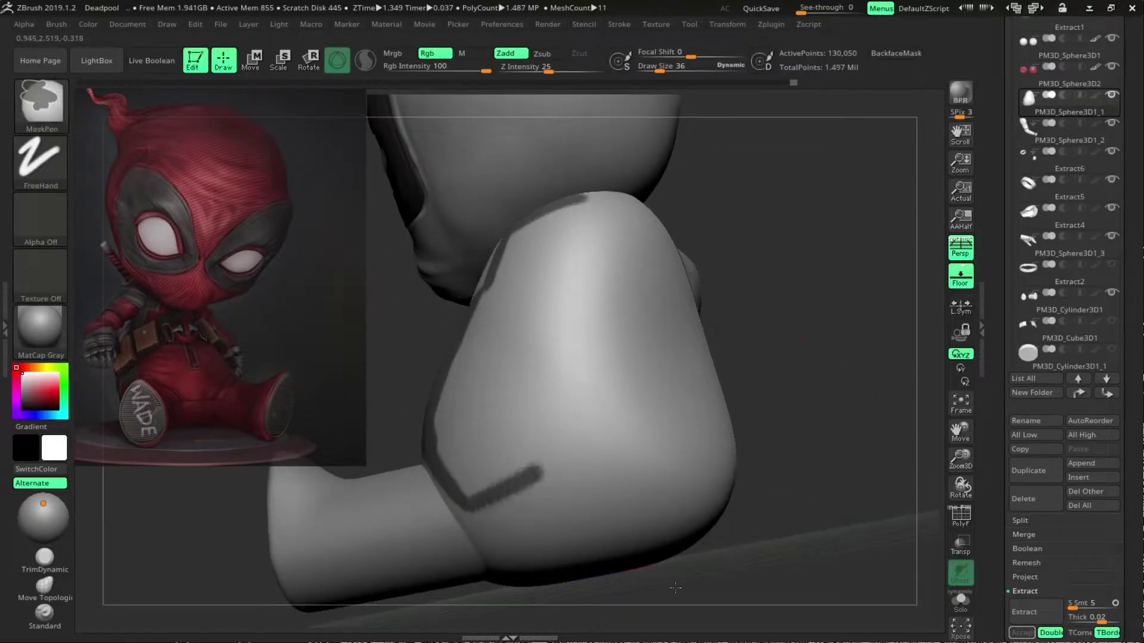
key(ctrl)
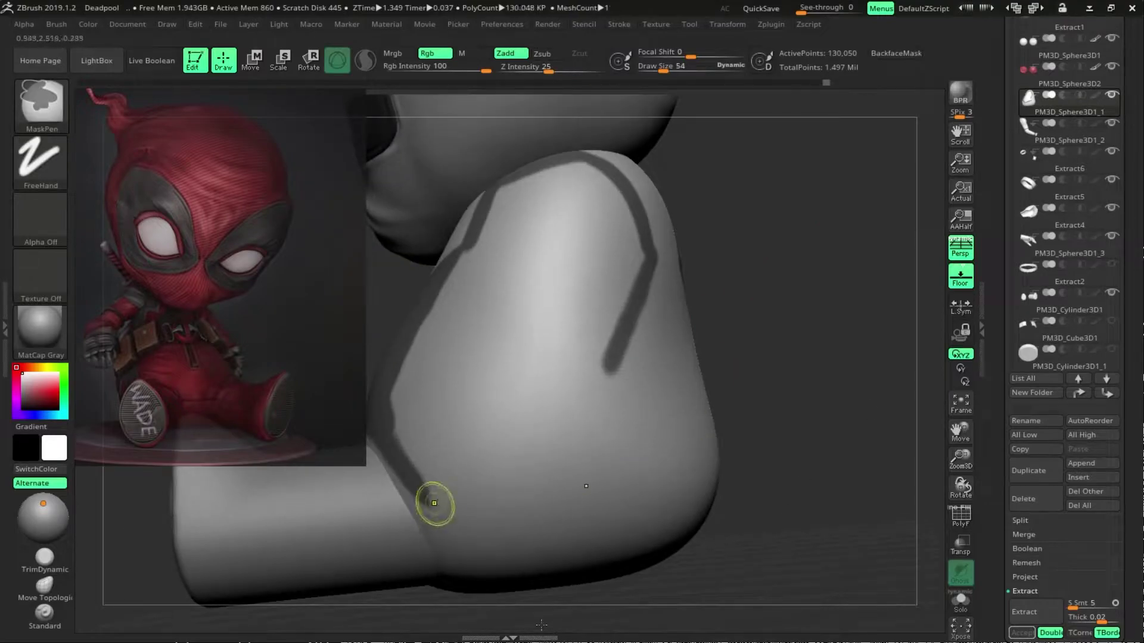
Fill in the chest mask and rotate the body to check its coverage.
drag(745, 455, 907, 412)
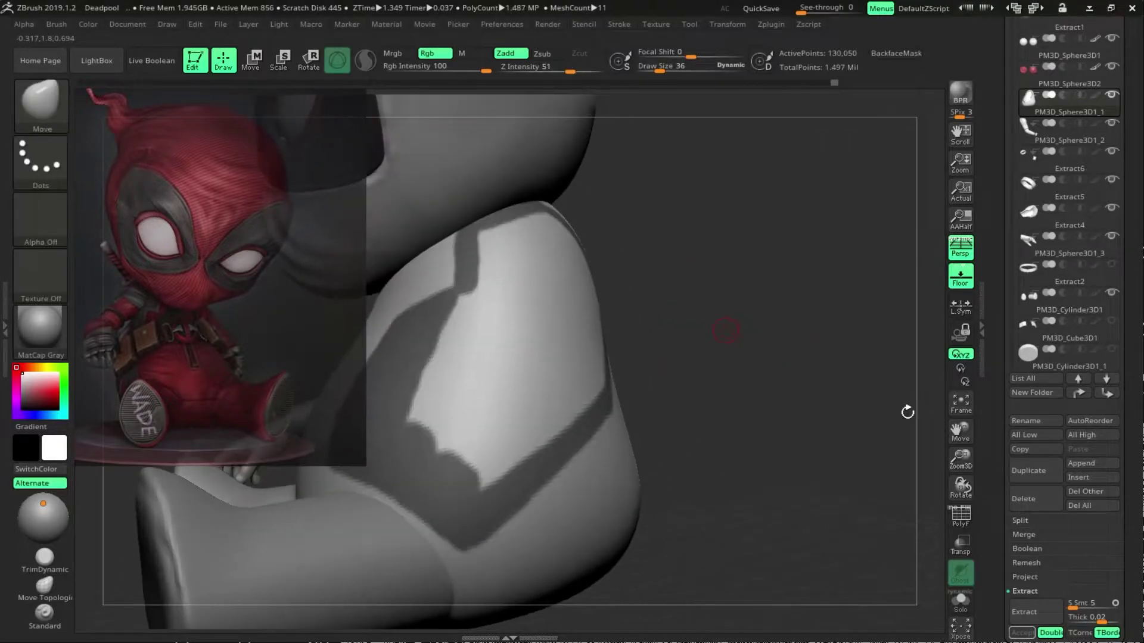
ctrl+drag(503, 482, 584, 388)
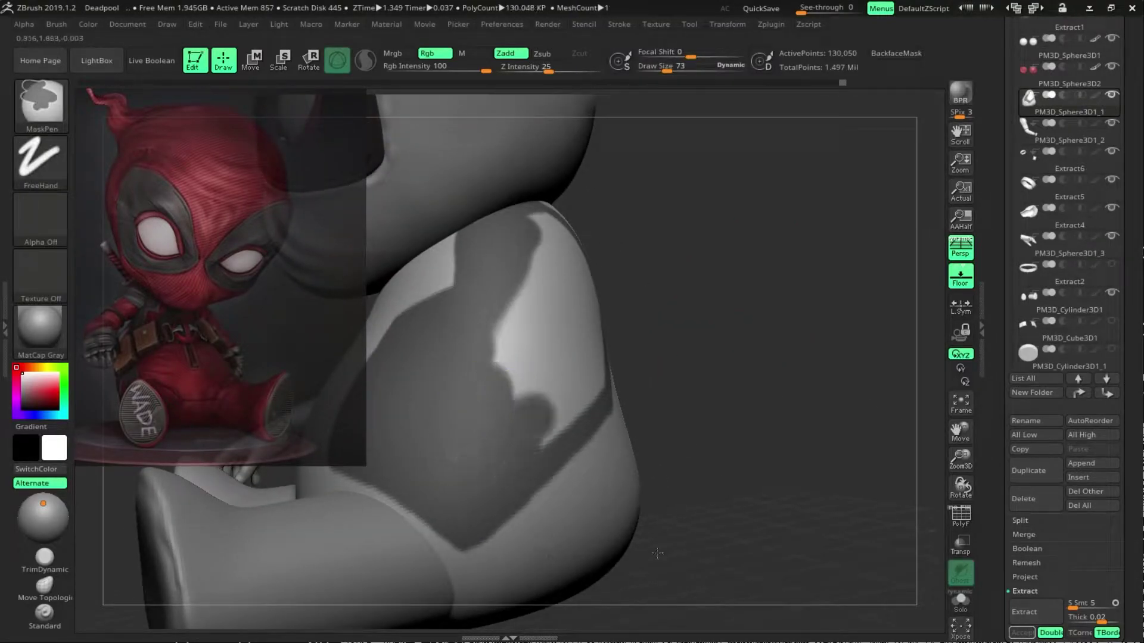
drag(699, 496, 677, 523)
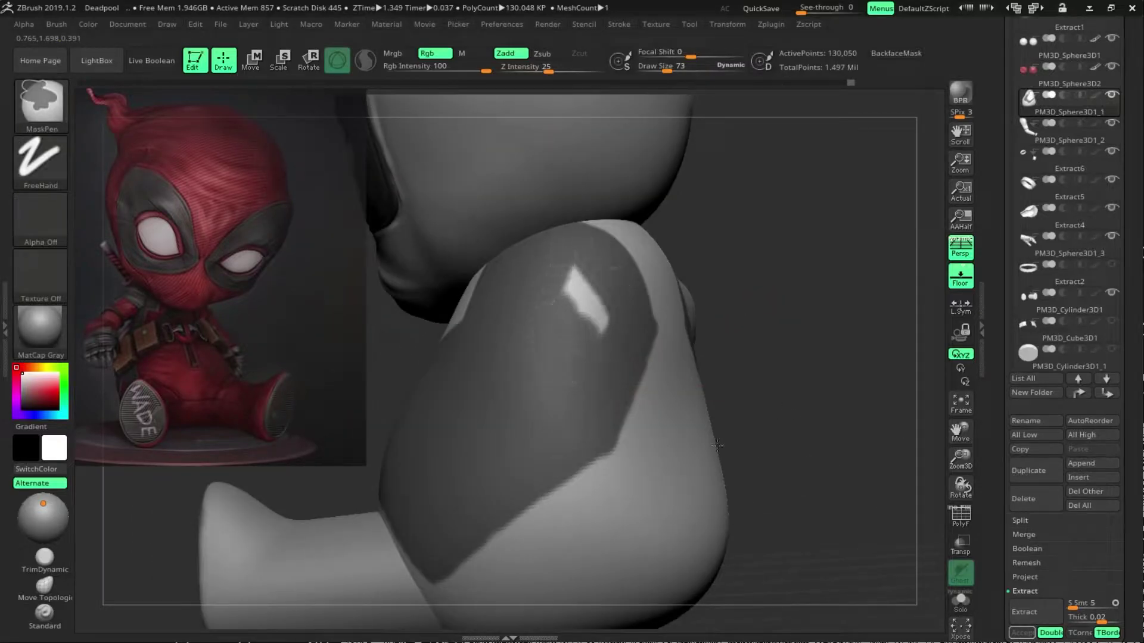
mouse_move(717, 446)
mouse_down()
mouse_move(698, 374)
mouse_move(719, 327)
mouse_move(648, 454)
mouse_up()
key(s)
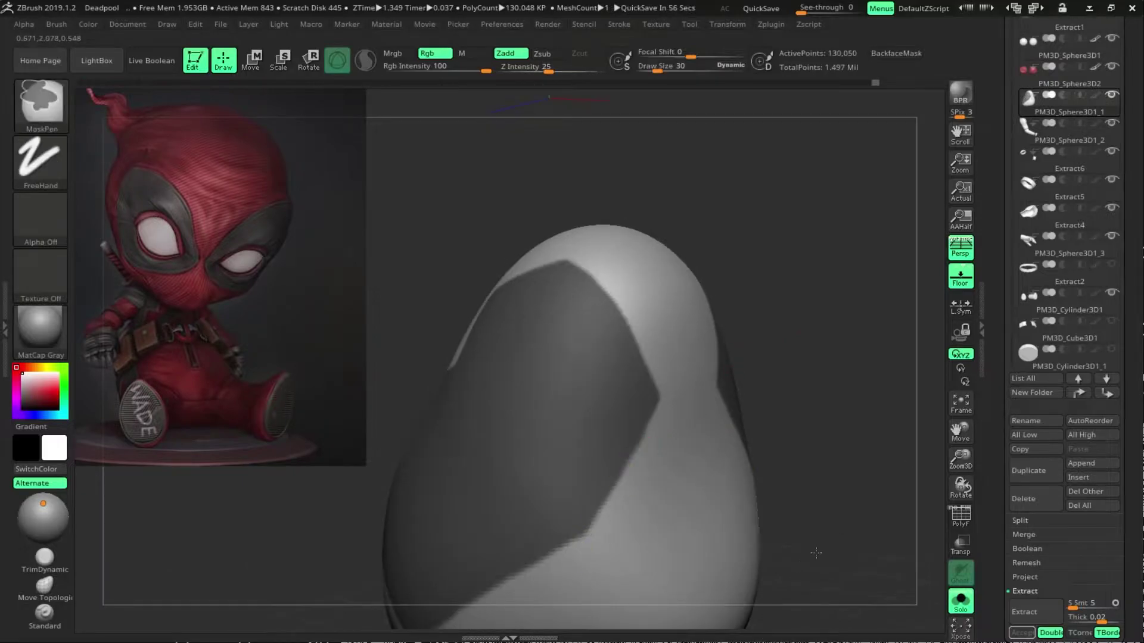
drag(816, 553, 932, 453)
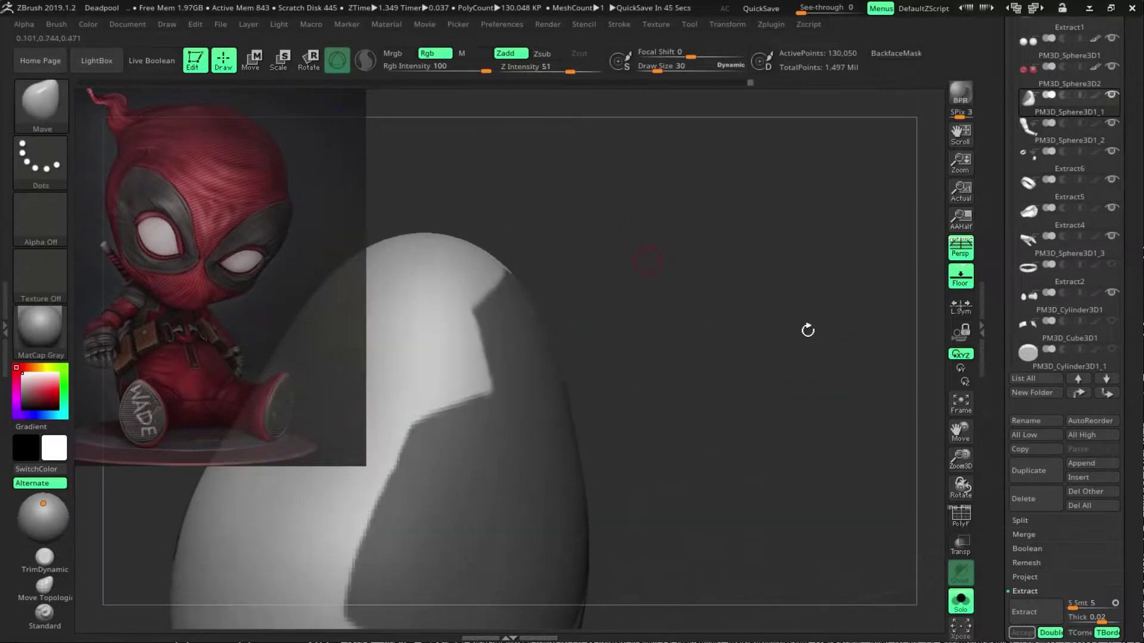
drag(807, 327, 533, 577)
mouse_move(663, 426)
mouse_down()
mouse_move(834, 426)
mouse_move(547, 573)
mouse_up()
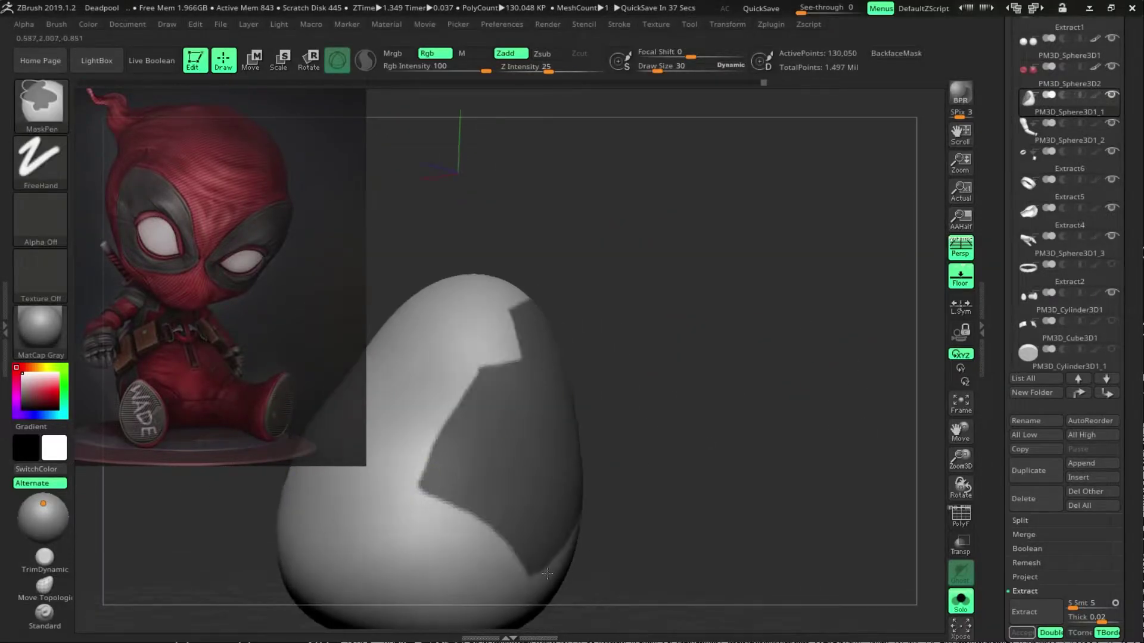
mouse_move(565, 636)
mouse_down()
mouse_move(817, 544)
mouse_move(889, 480)
mouse_move(502, 545)
mouse_up()
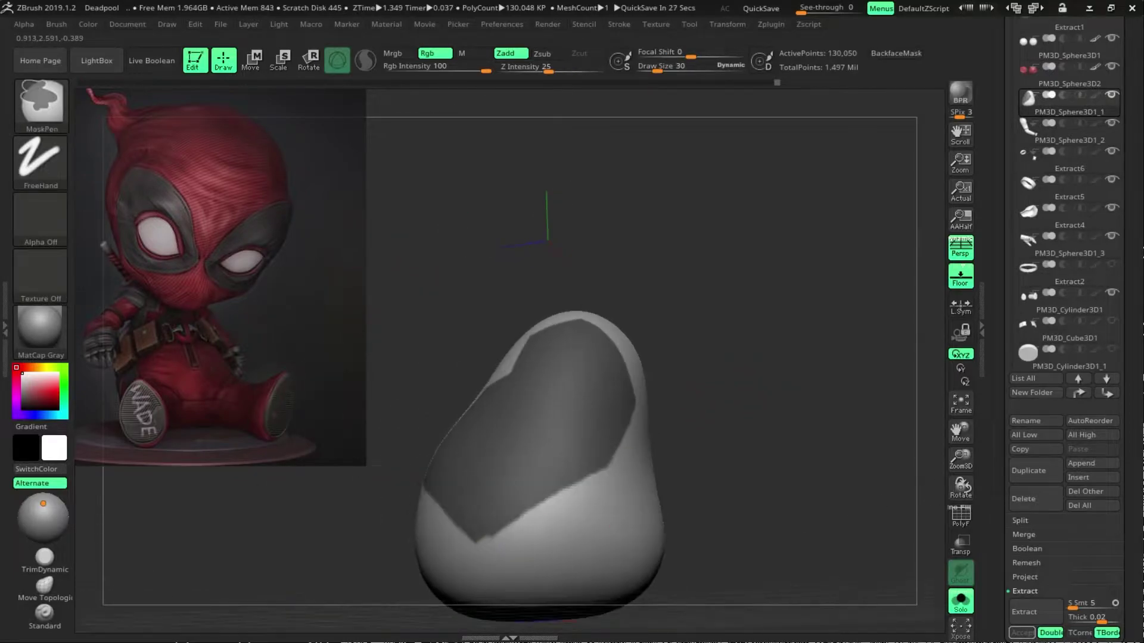
Turn Solo off and extract the masked body area as a 0.02-thick shell, Extract8.
click(960, 602)
scroll(1066, 477, down, 2)
click(1096, 494)
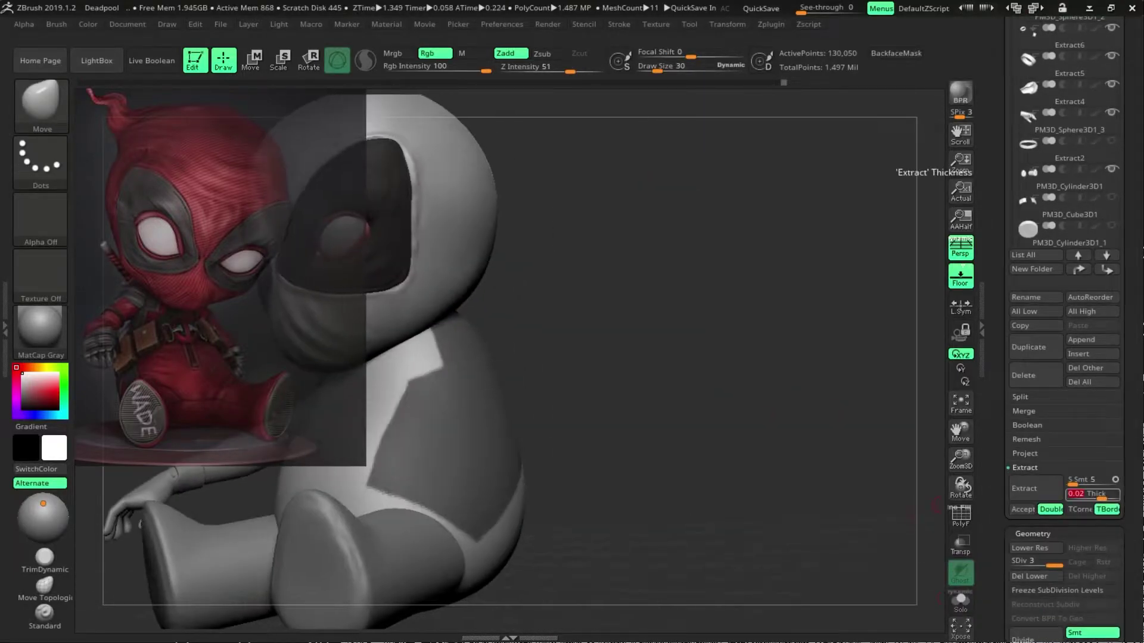
text(0.02)
key(Return)
click(1024, 489)
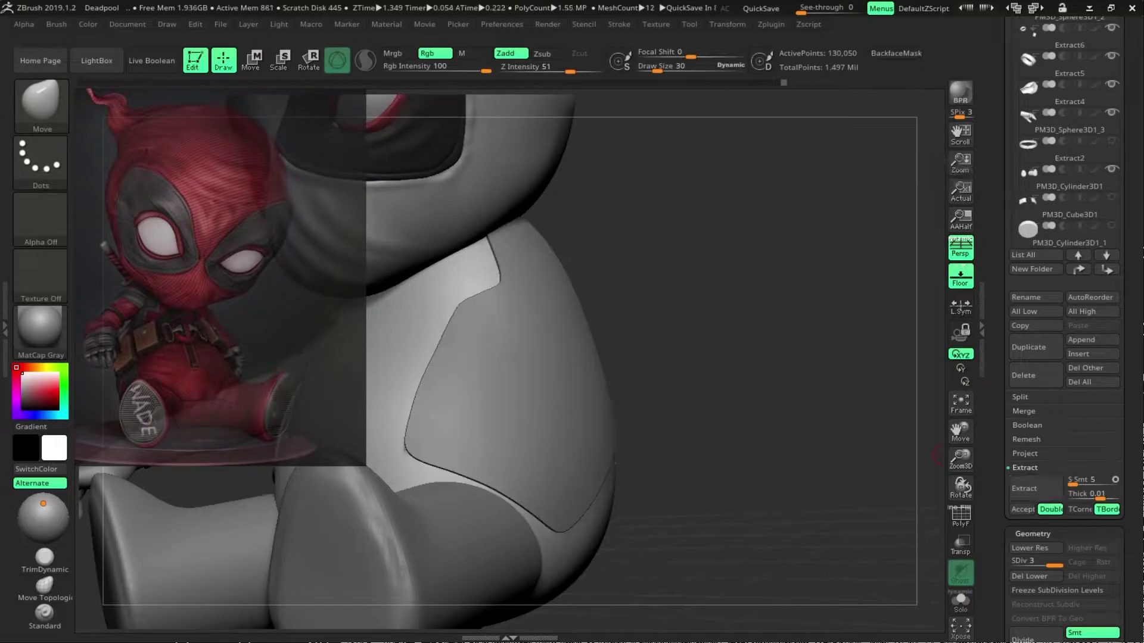
click(1023, 509)
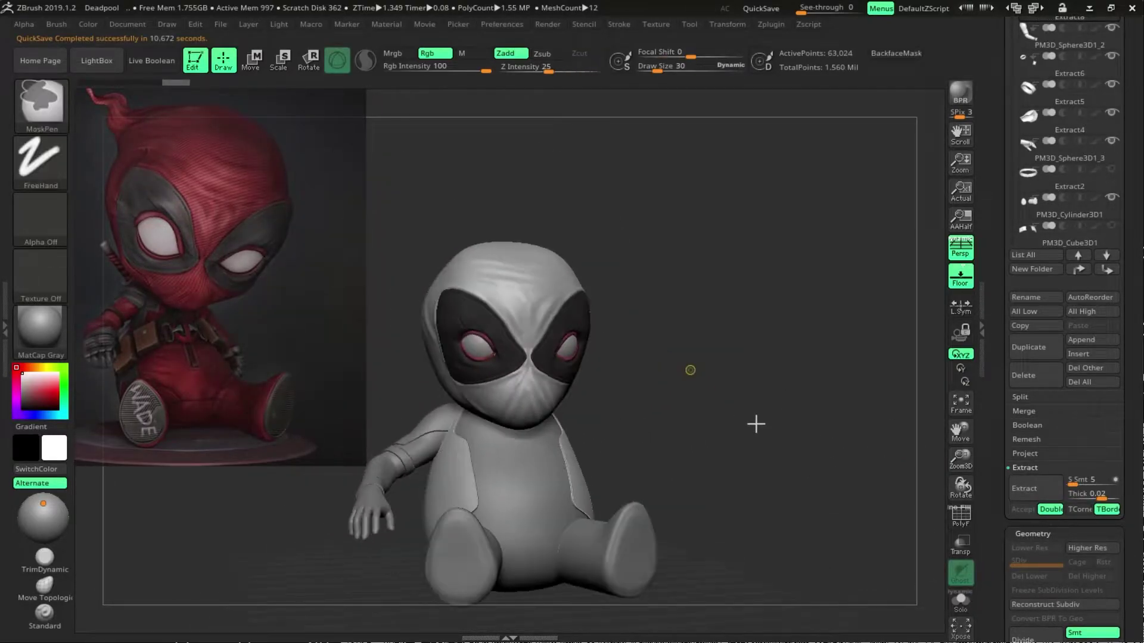
Turn on PolyF and ZRemesh the extracted torso panel into clean quads.
key(shift+f)
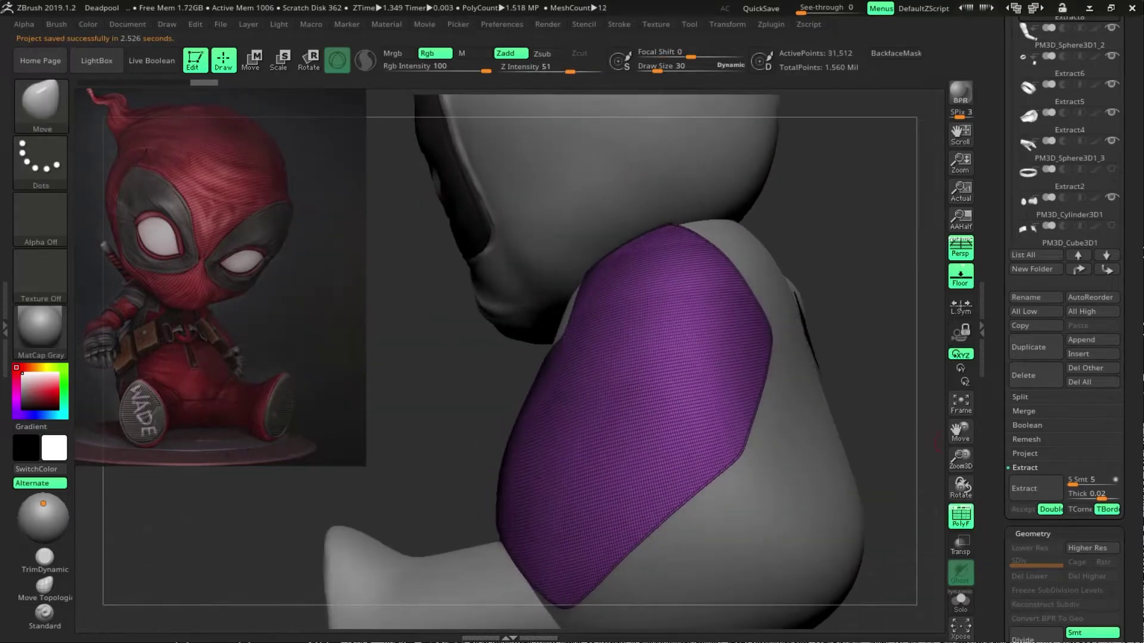
scroll(1060, 381, down, 5)
click(1035, 385)
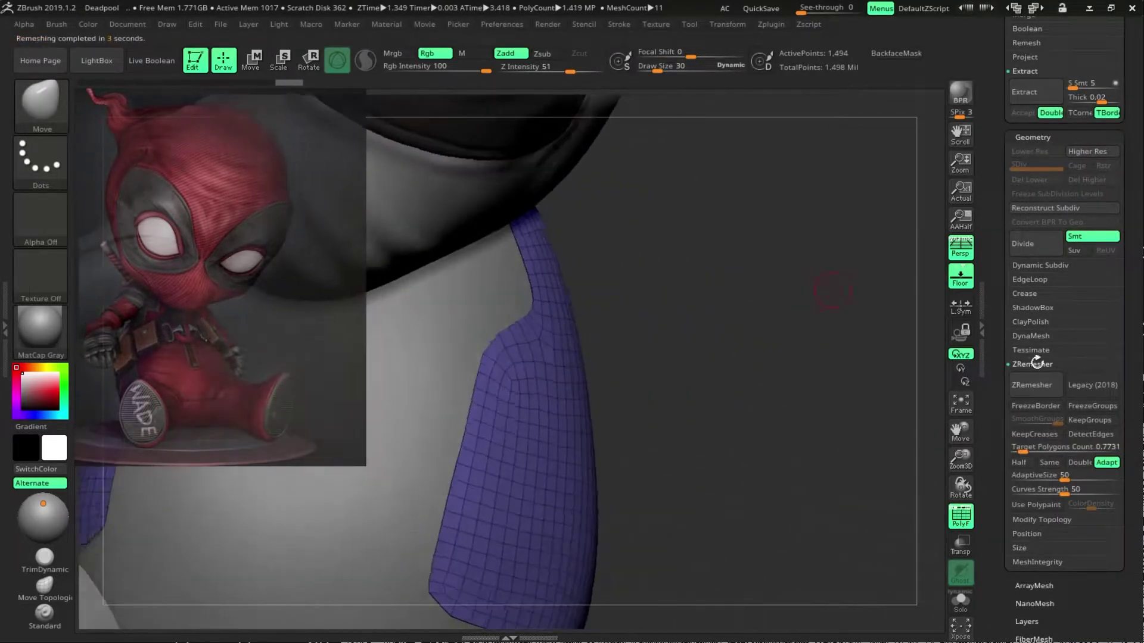
mouse_move(830, 302)
mouse_down()
mouse_move(489, 321)
mouse_move(543, 289)
mouse_move(590, 350)
mouse_up()
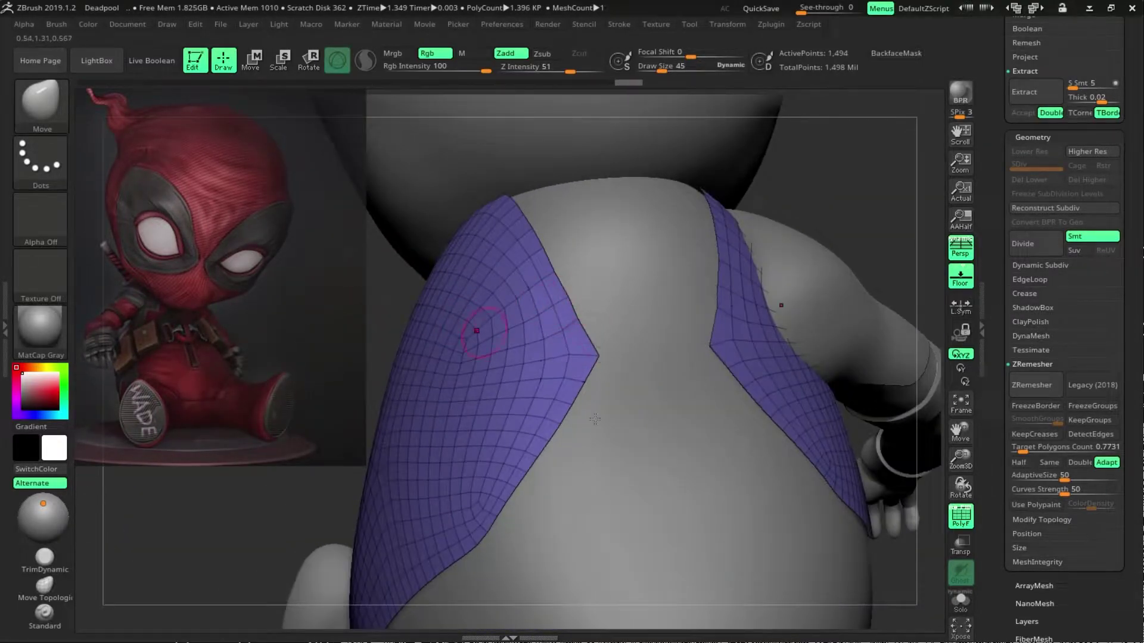
drag(594, 419, 694, 547)
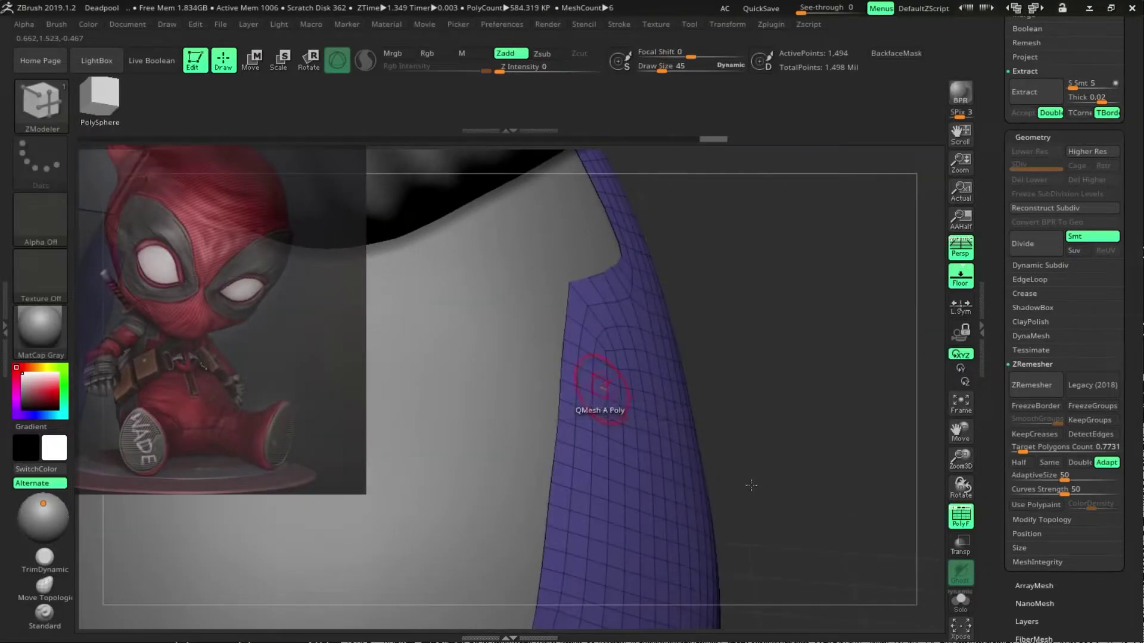
Thicken the panel into a strap with ZModeler's Extrude All Polygons.
key(space)
click(573, 299)
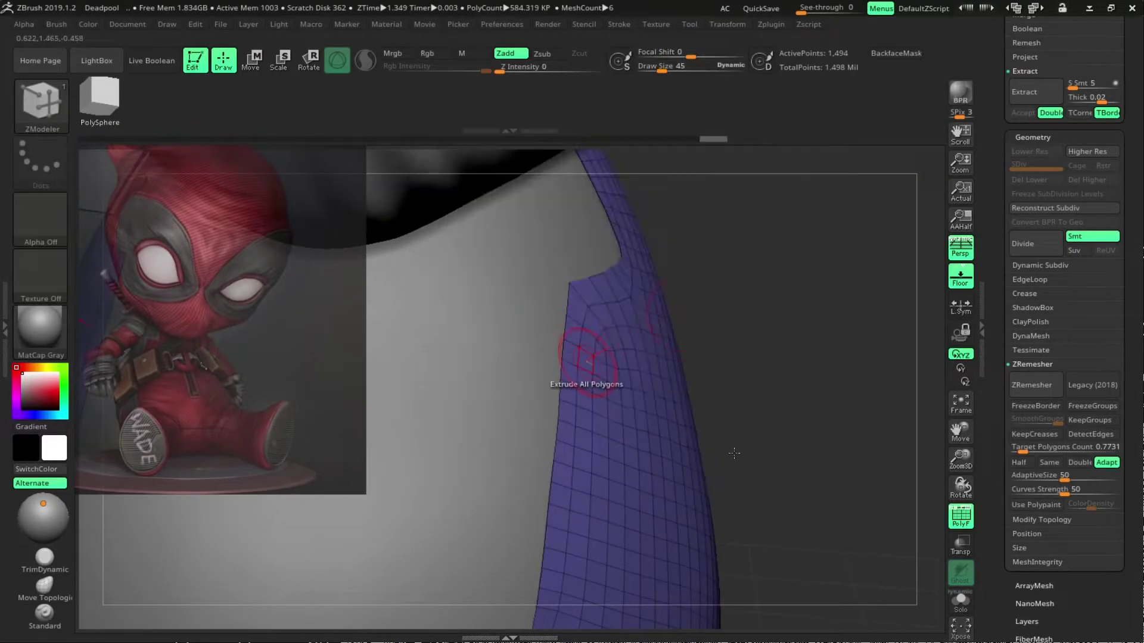
key(shift+f)
click(1047, 295)
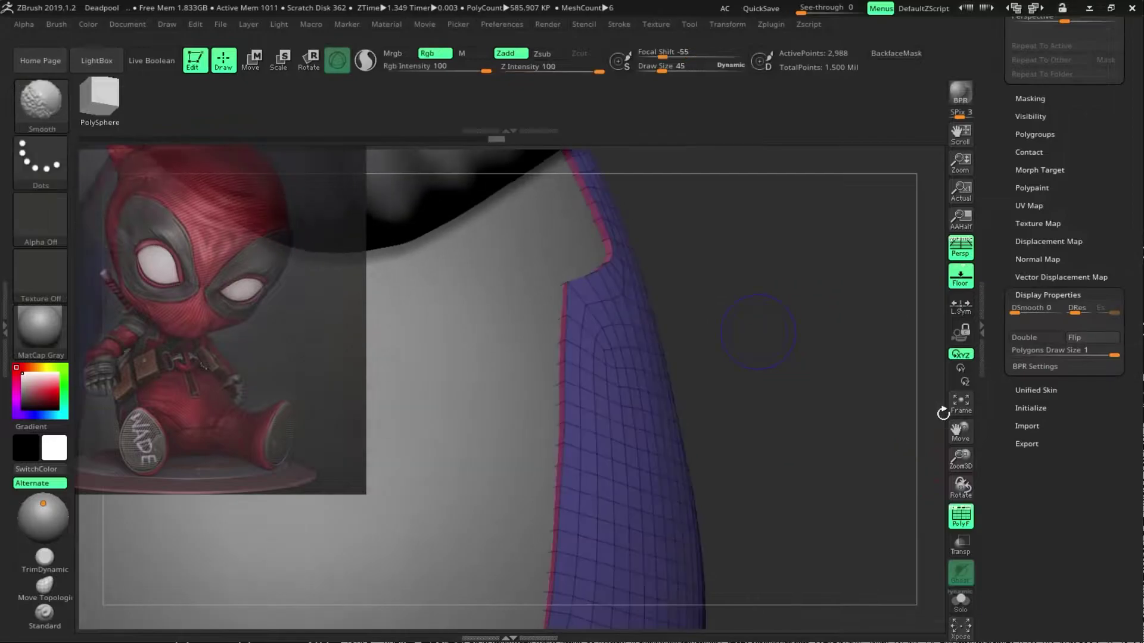
drag(945, 409, 990, 407)
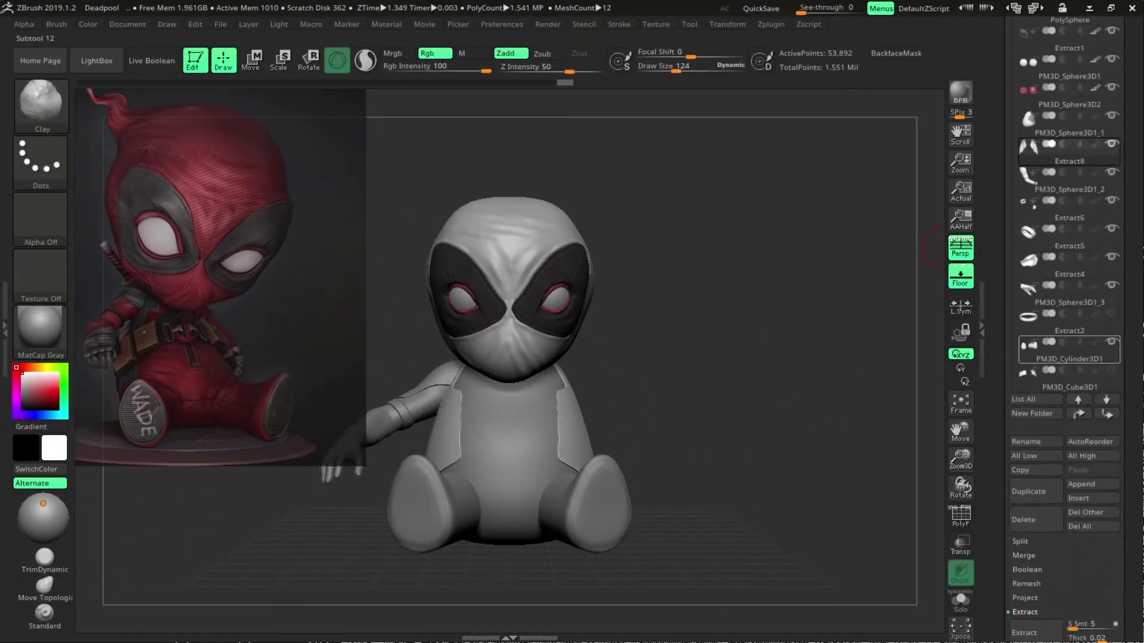
Make the body part the active subtool and orbit to view the sword on the back.
alt+click(504, 459)
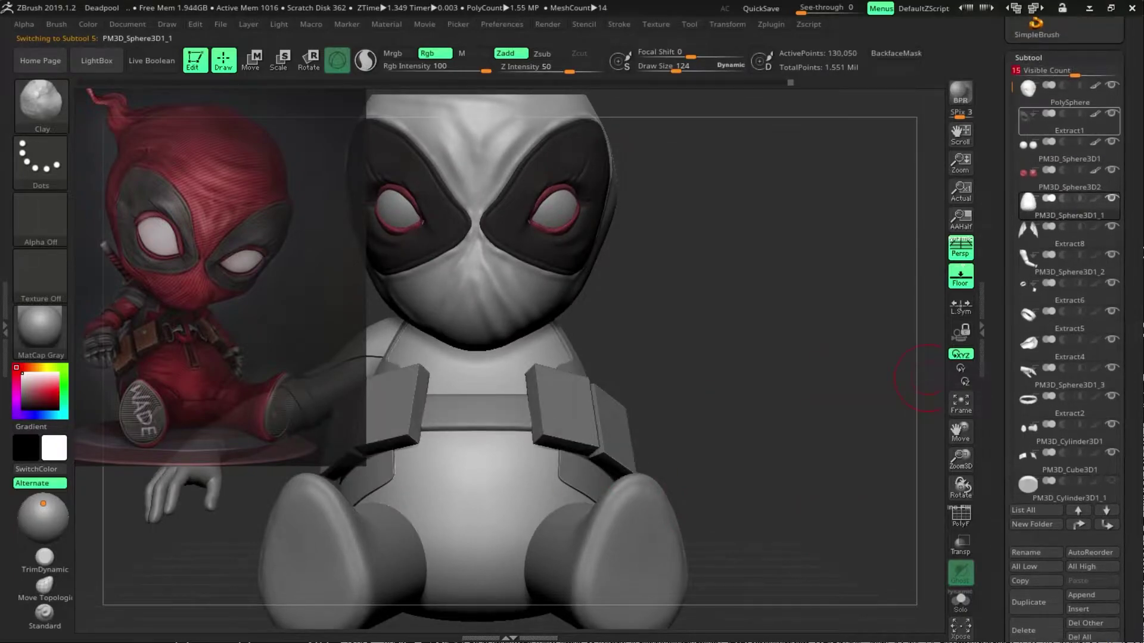
drag(929, 390, 836, 435)
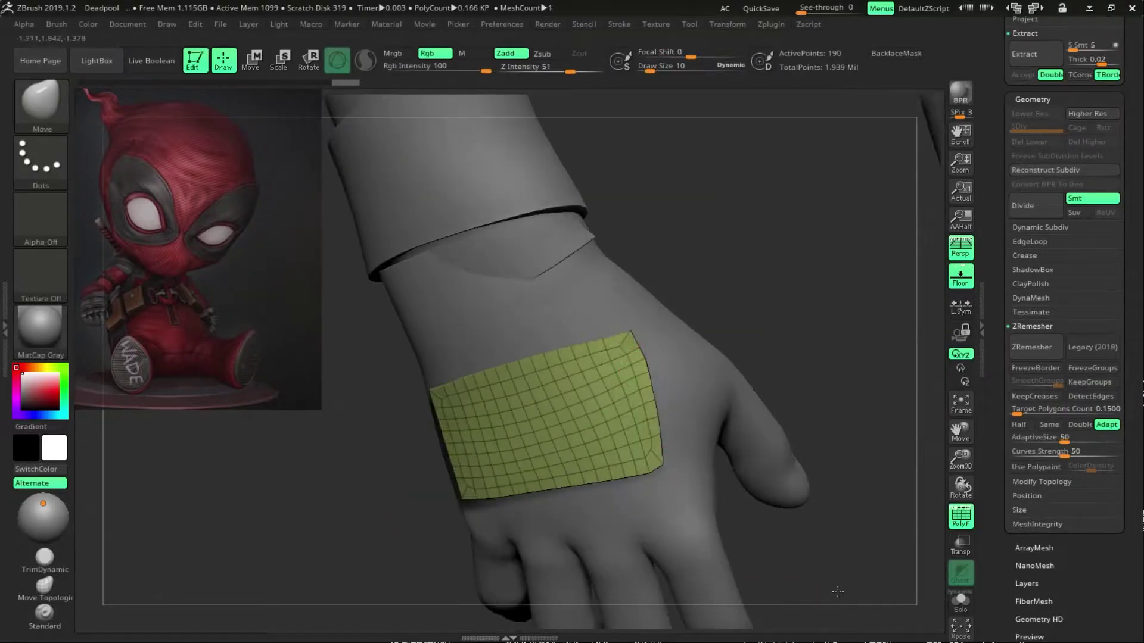
Carve a DamStandard groove across the wrist patch.
drag(837, 591, 805, 411)
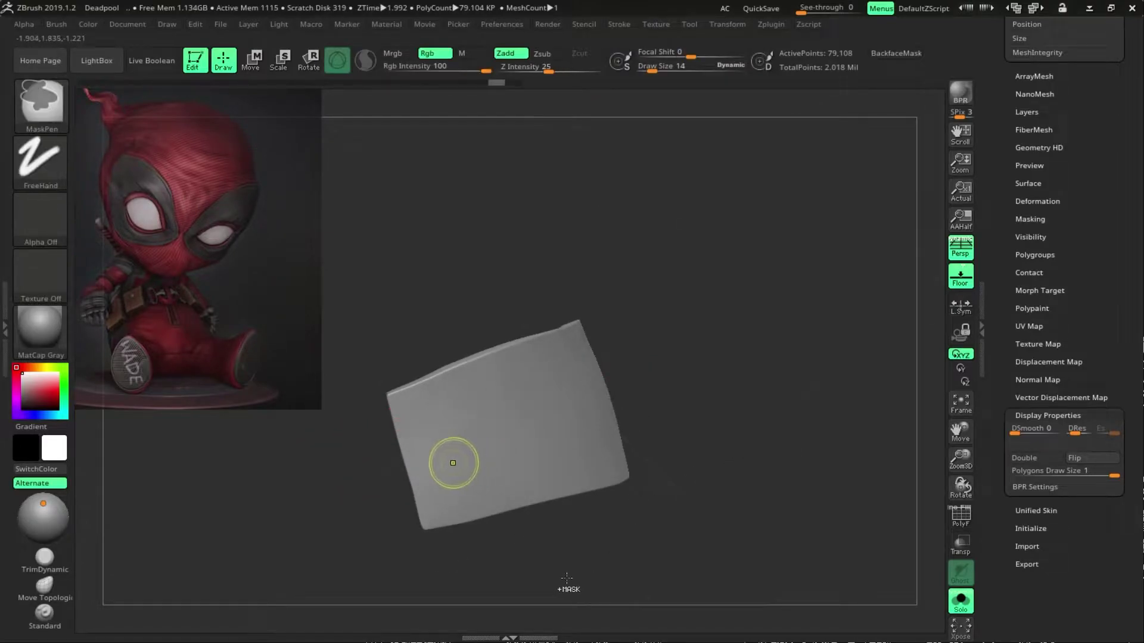
drag(480, 410, 649, 369)
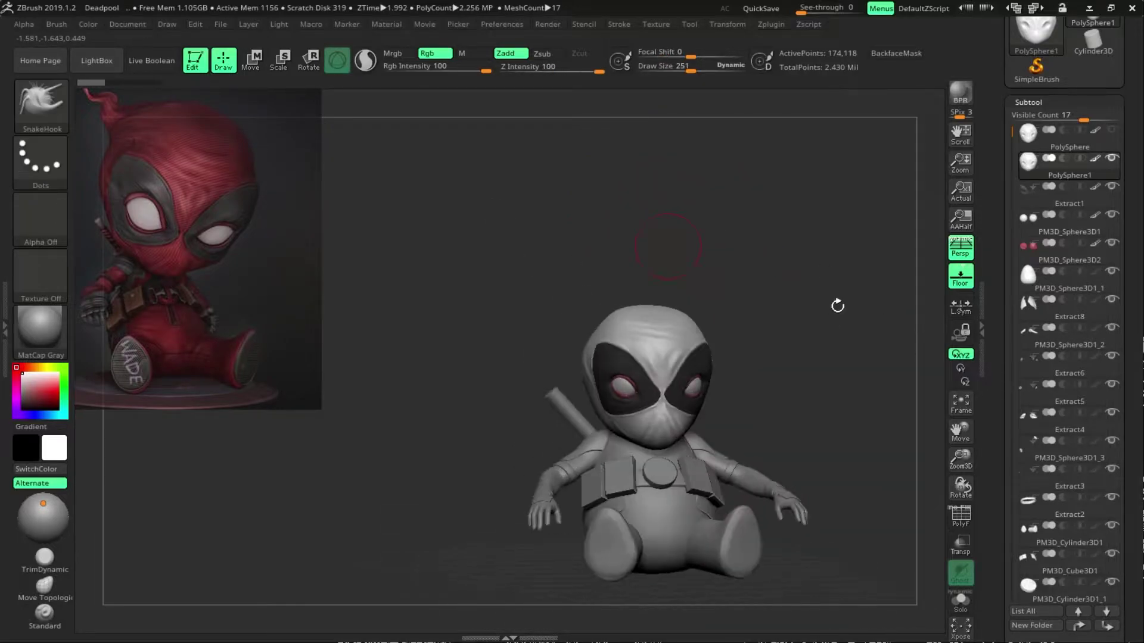
Undo the last horn edit, resize the brush, and inspect the horn from several sides.
key(ctrl+z)
key(ctrl+z)
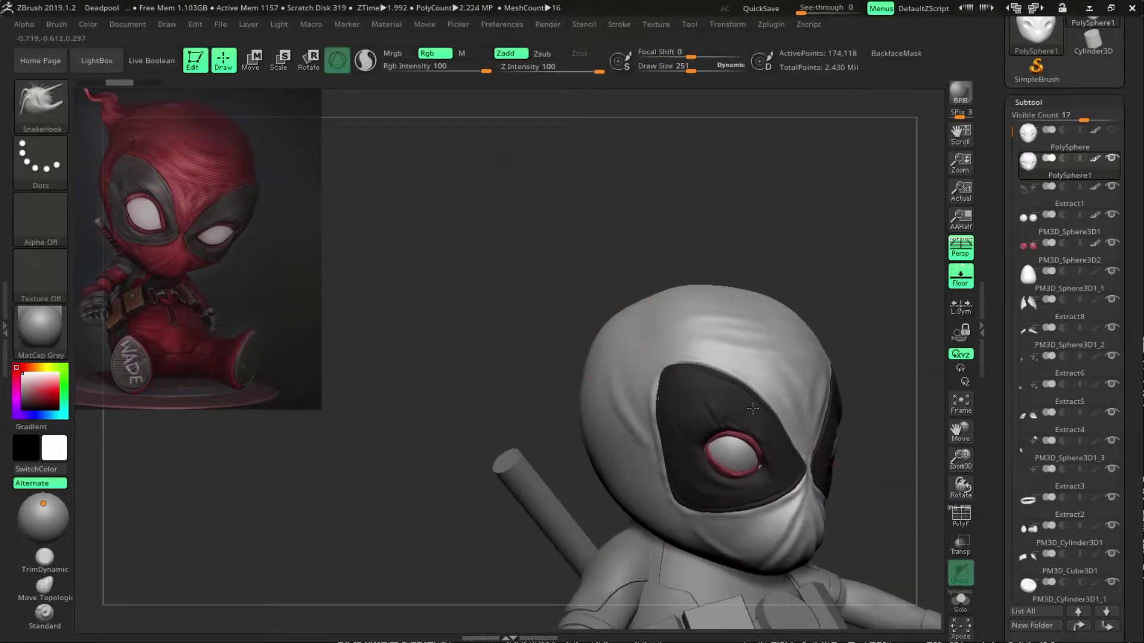
key(s)
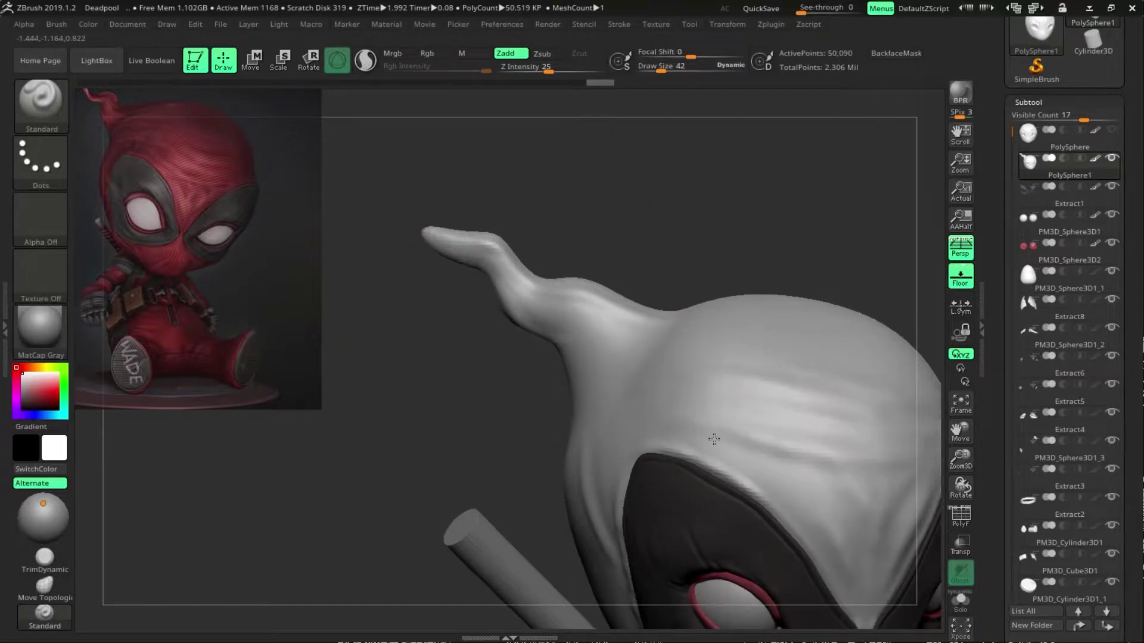
right_drag(704, 373, 754, 319)
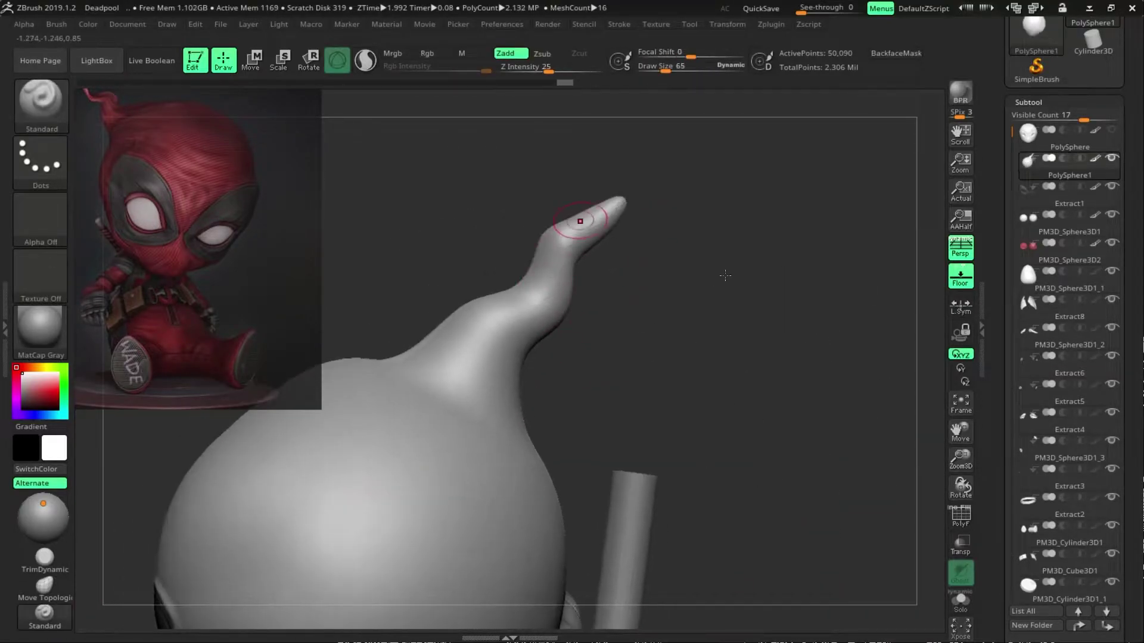
right_drag(556, 290, 806, 347)
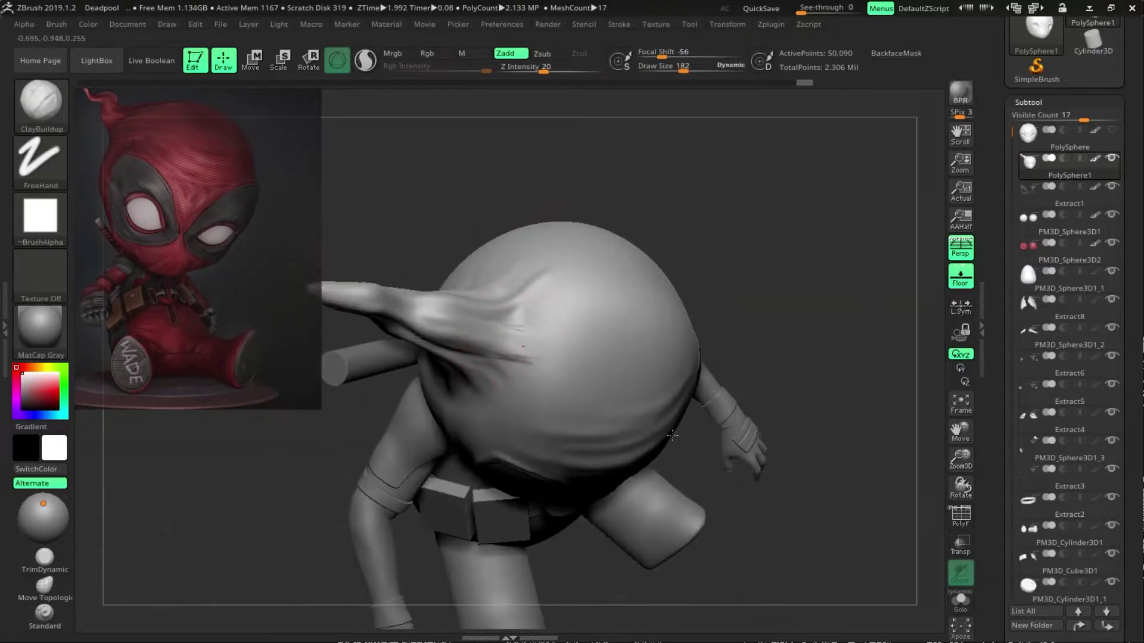
mouse_move(719, 395)
right_down()
mouse_move(740, 358)
mouse_move(500, 427)
right_up()
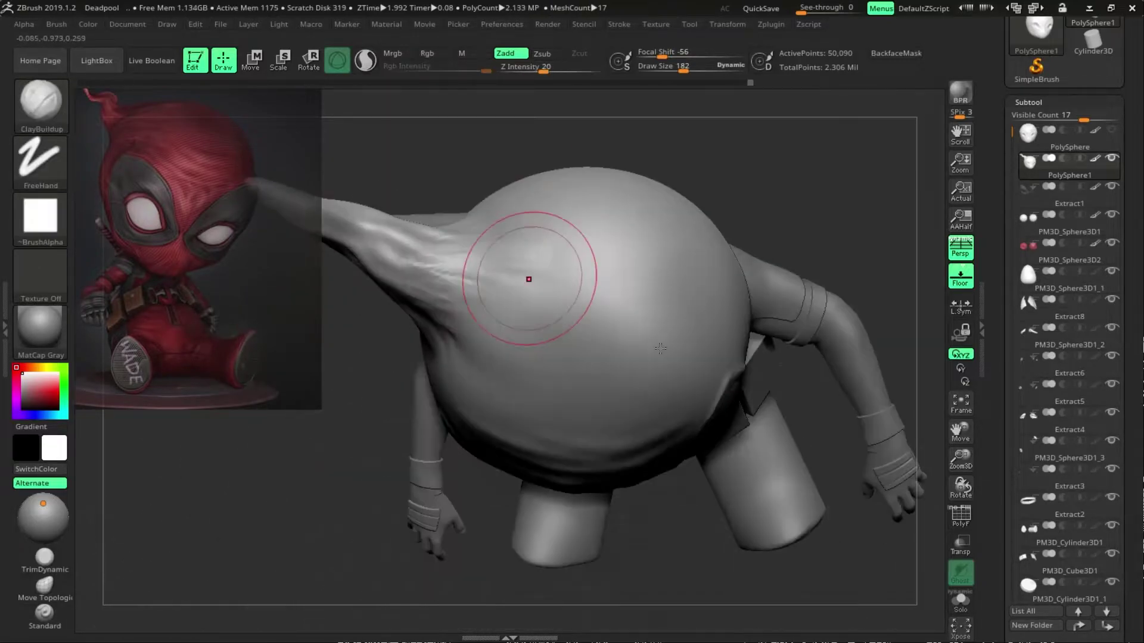
right_drag(530, 499, 603, 510)
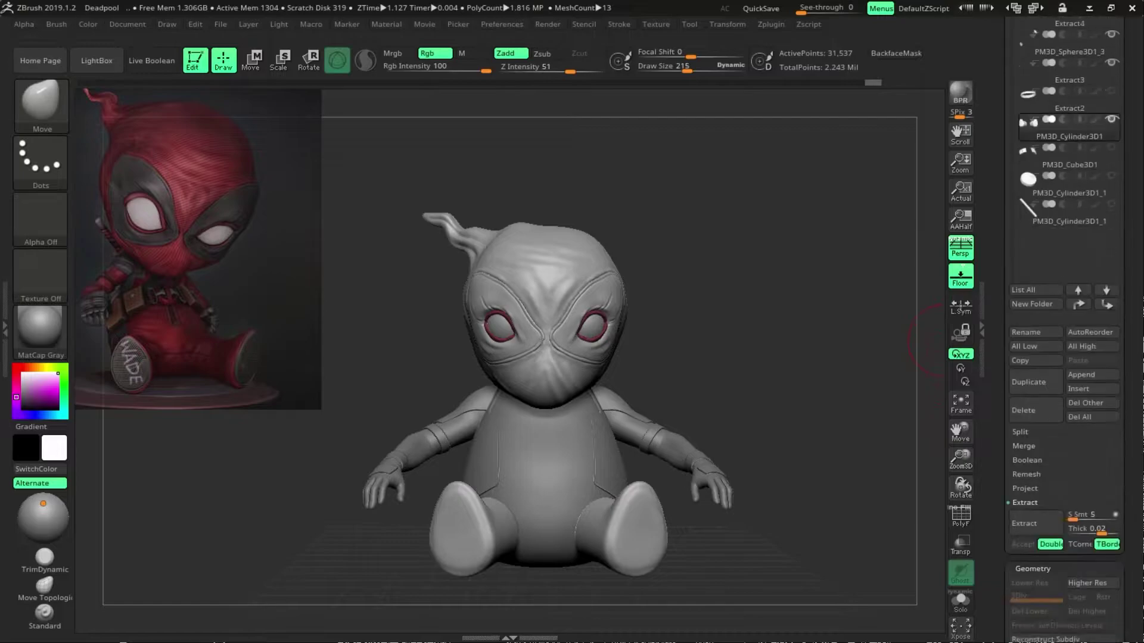
Save the project, merge visible subtools, preprocess with Decimation Master, and split into parts.
key(ctrl)
key(ctrl+s)
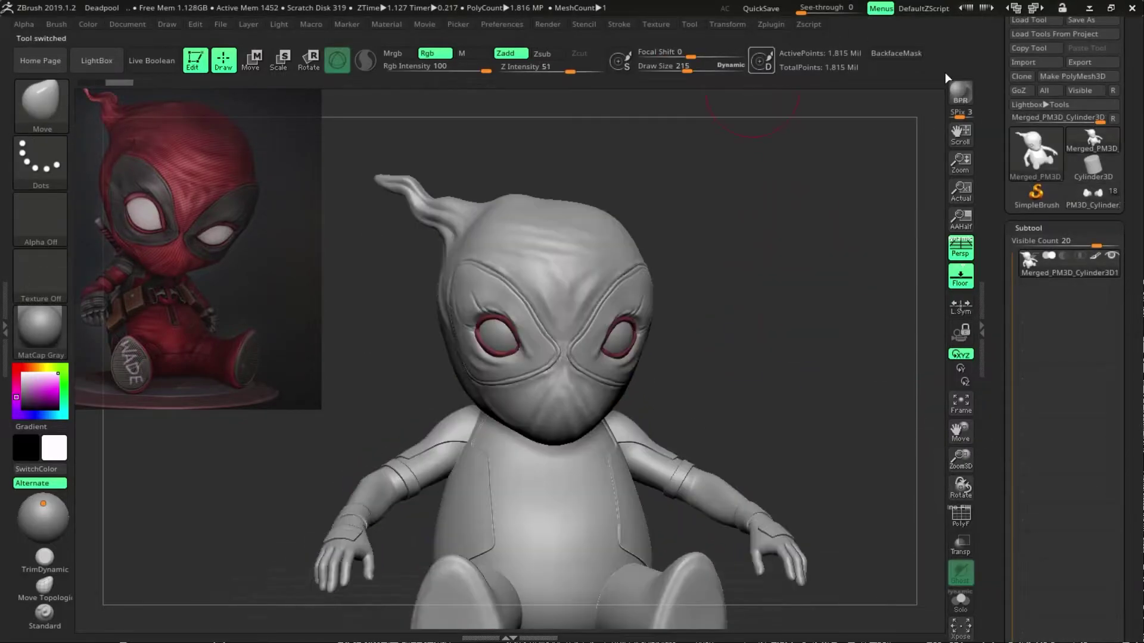
click(771, 24)
click(822, 174)
click(819, 289)
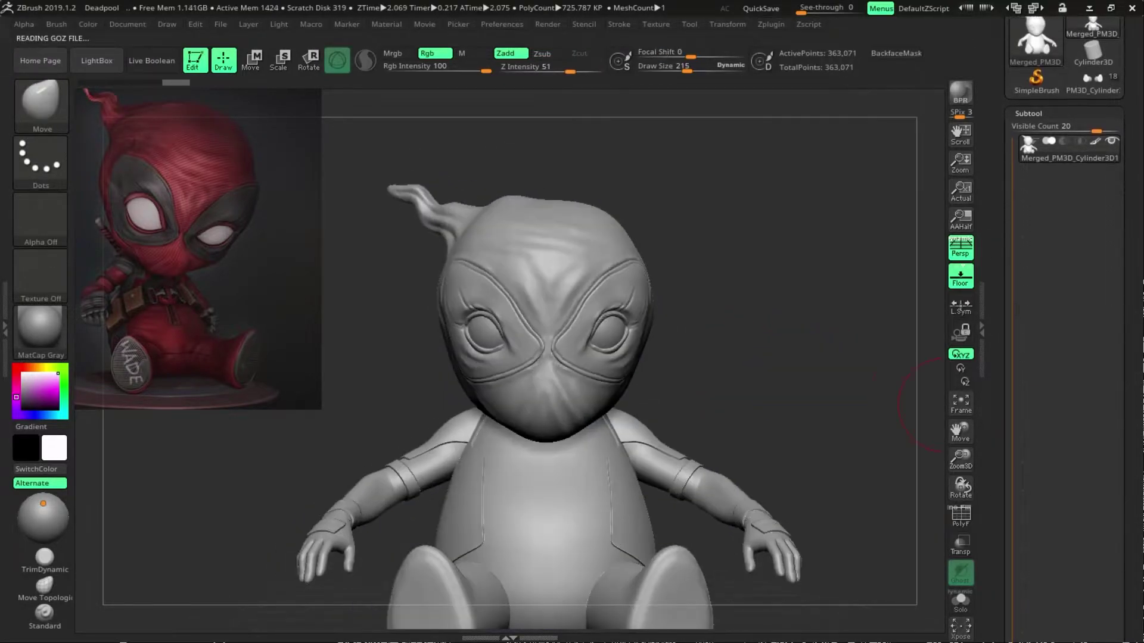
click(1034, 535)
click(896, 569)
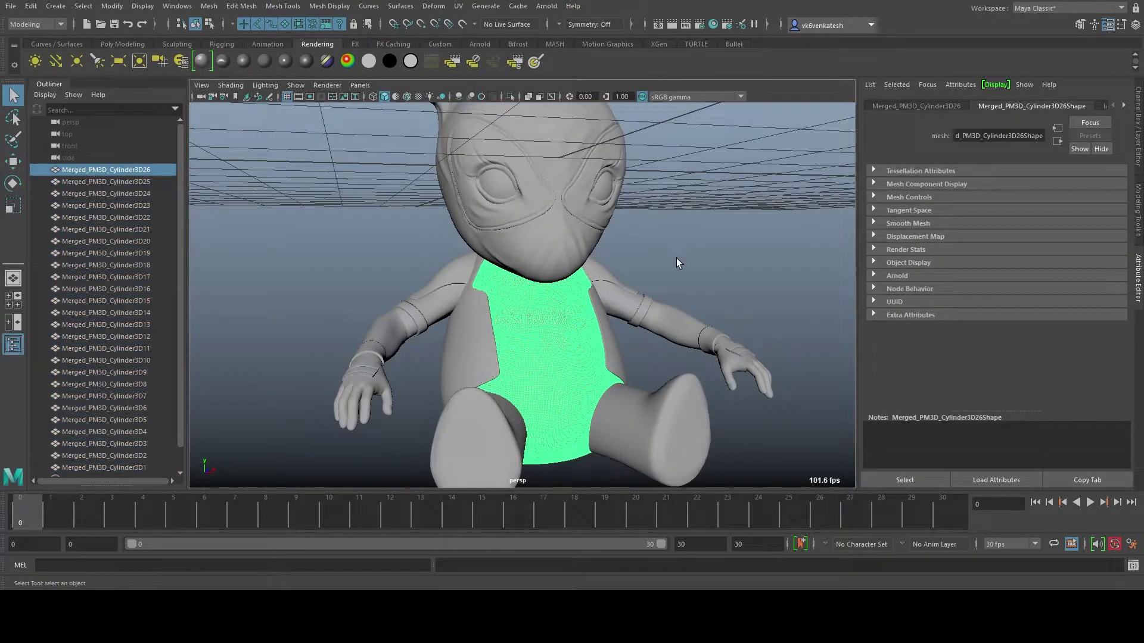
Hide the two chest strap meshes and zoom in on the torso.
click(471, 345)
shift+click(614, 343)
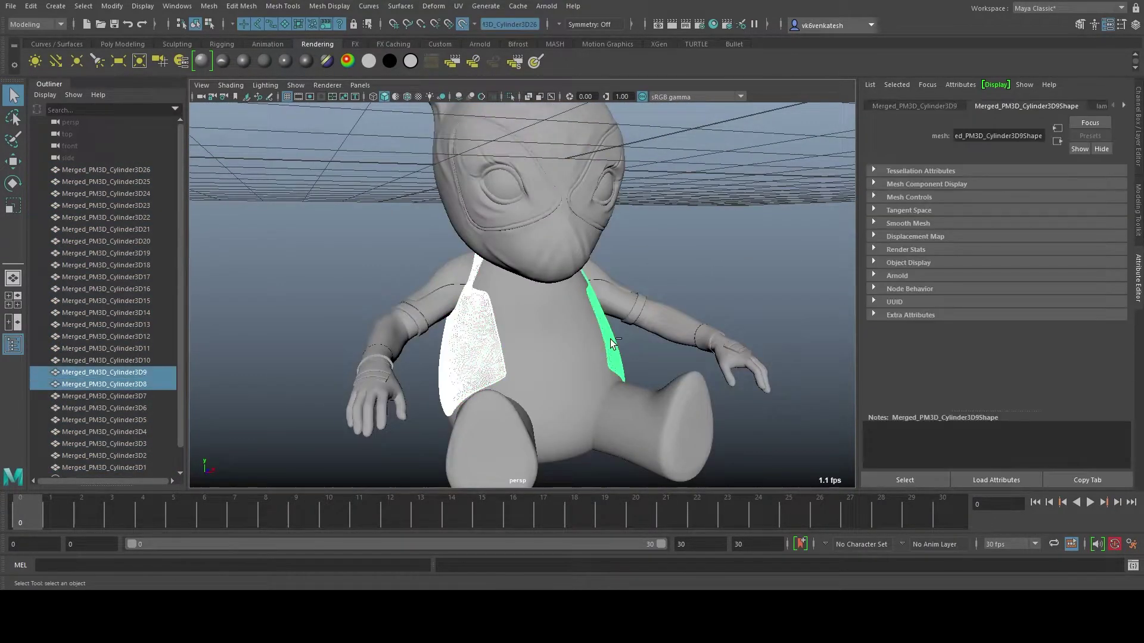
key(ctrl+h)
alt+middle_drag(510, 373, 554, 358)
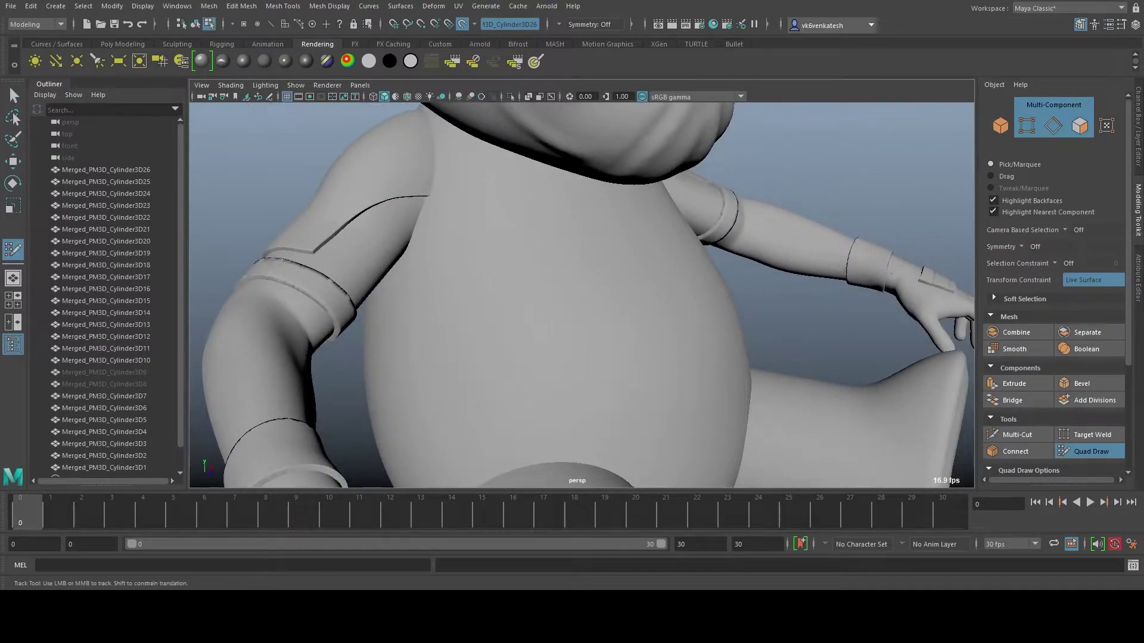
Quad-draw a belt strip across the front of the belly.
shift+click(533, 338)
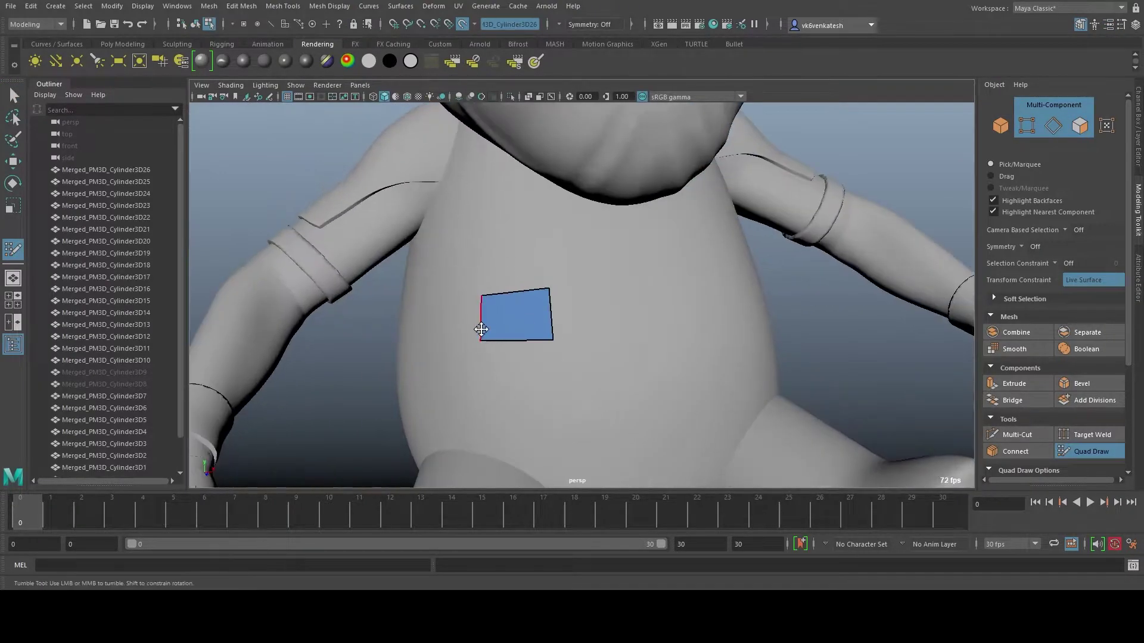
mouse_move(482, 325)
alt+mouse_down()
mouse_move(529, 339)
mouse_move(557, 320)
mouse_move(464, 301)
mouse_move(518, 332)
alt+mouse_up()
shift+click(529, 338)
shift+click(498, 357)
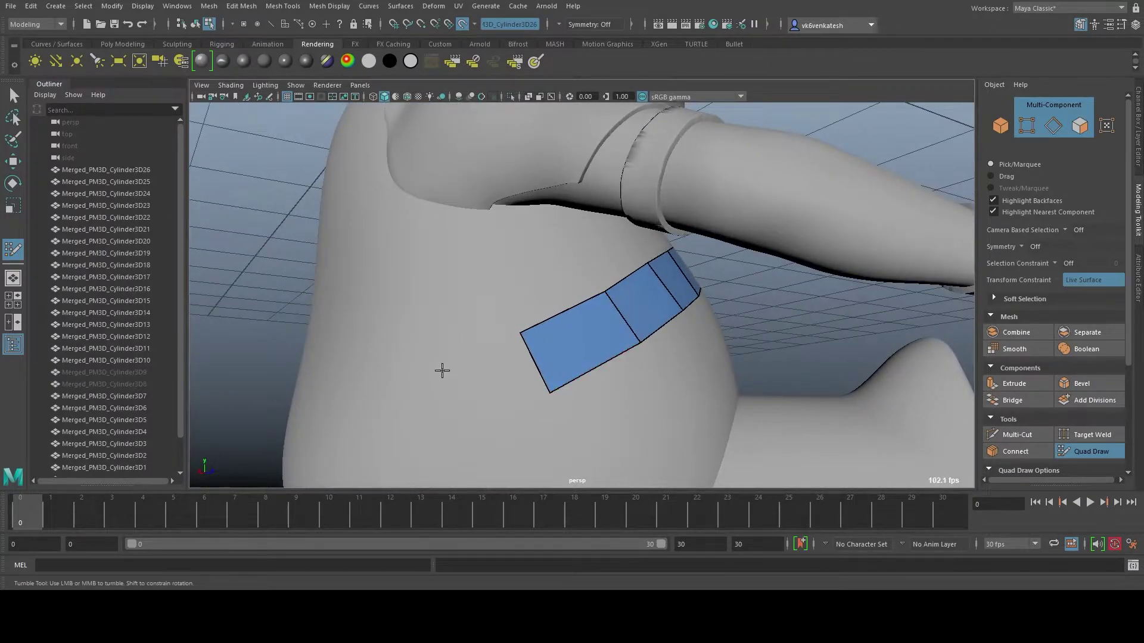
mouse_move(442, 370)
alt+mouse_down()
mouse_move(459, 429)
mouse_move(653, 378)
mouse_move(664, 332)
alt+mouse_up()
shift+click(663, 332)
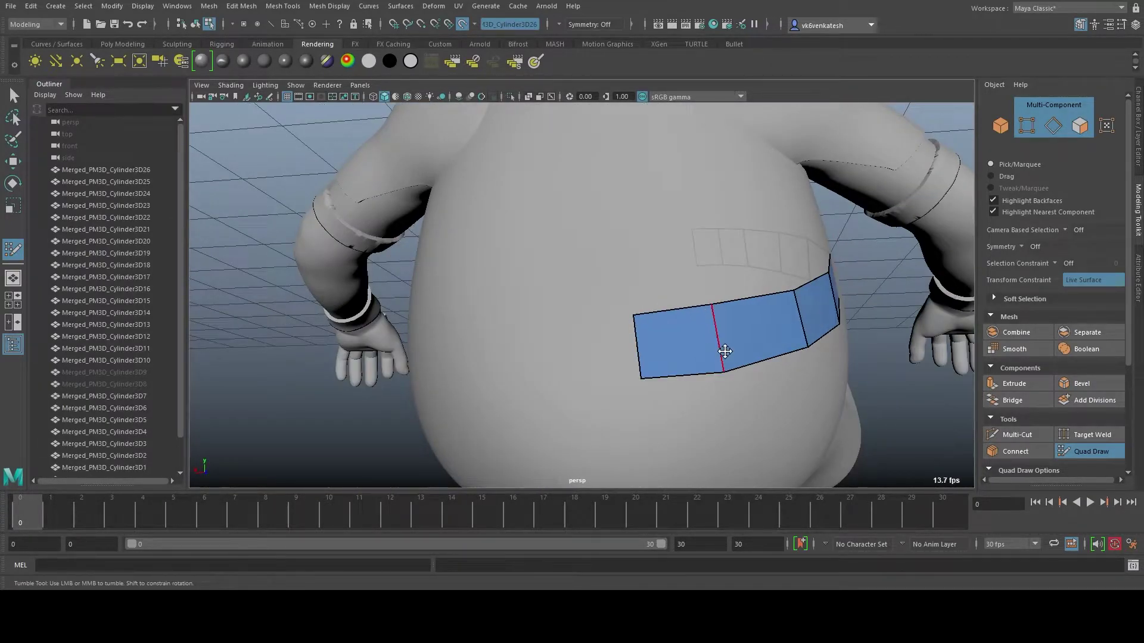
mouse_move(724, 352)
alt+mouse_down()
mouse_move(655, 369)
mouse_move(720, 383)
alt+mouse_up()
Extend the belt strip around the body, scaling its edges, and finish drawing.
key(w)
key(r)
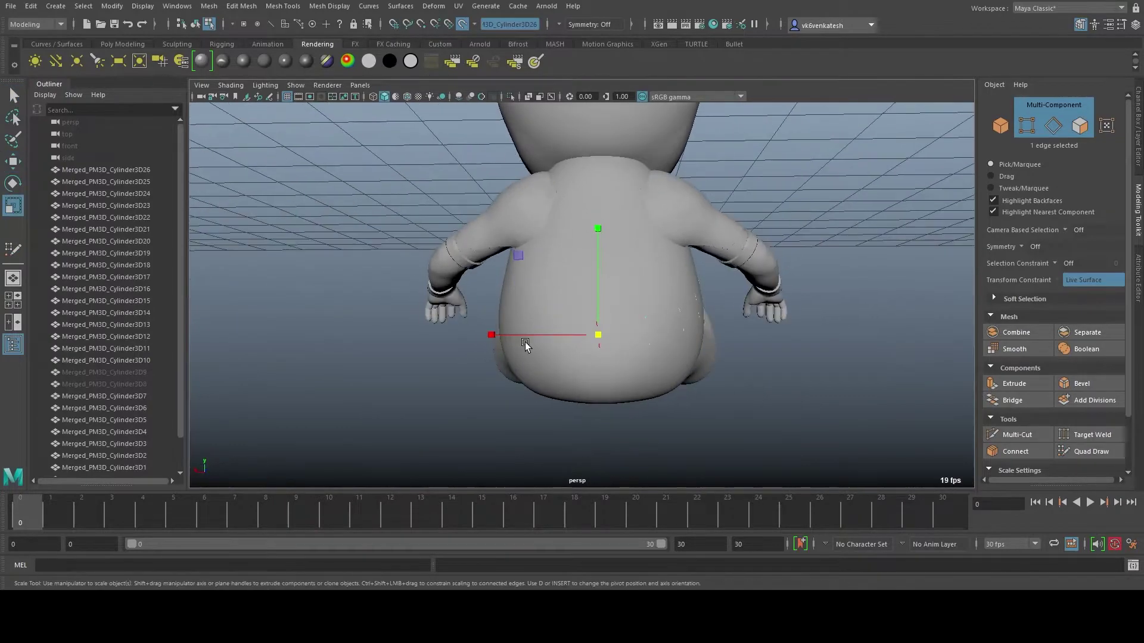
key(y)
mouse_move(525, 344)
alt+mouse_down()
mouse_move(576, 298)
mouse_move(855, 190)
mouse_move(597, 306)
mouse_move(574, 475)
alt+mouse_up()
key(q)
scroll(696, 310, down, 5)
text(w)
text(1)
key(Return)
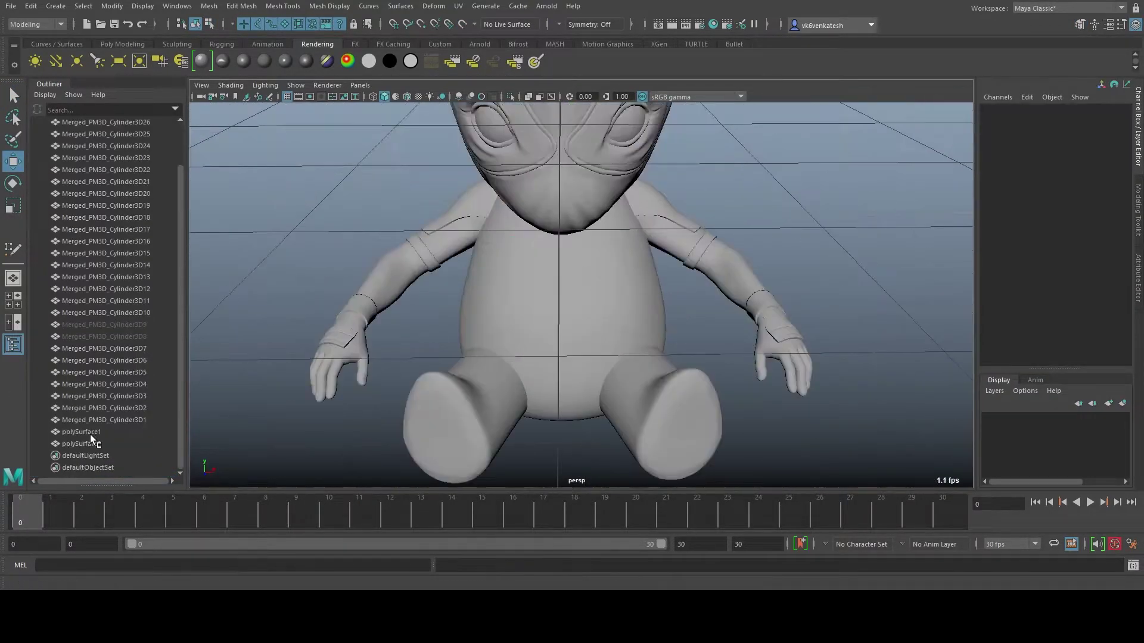
alt+drag(375, 400, 652, 330)
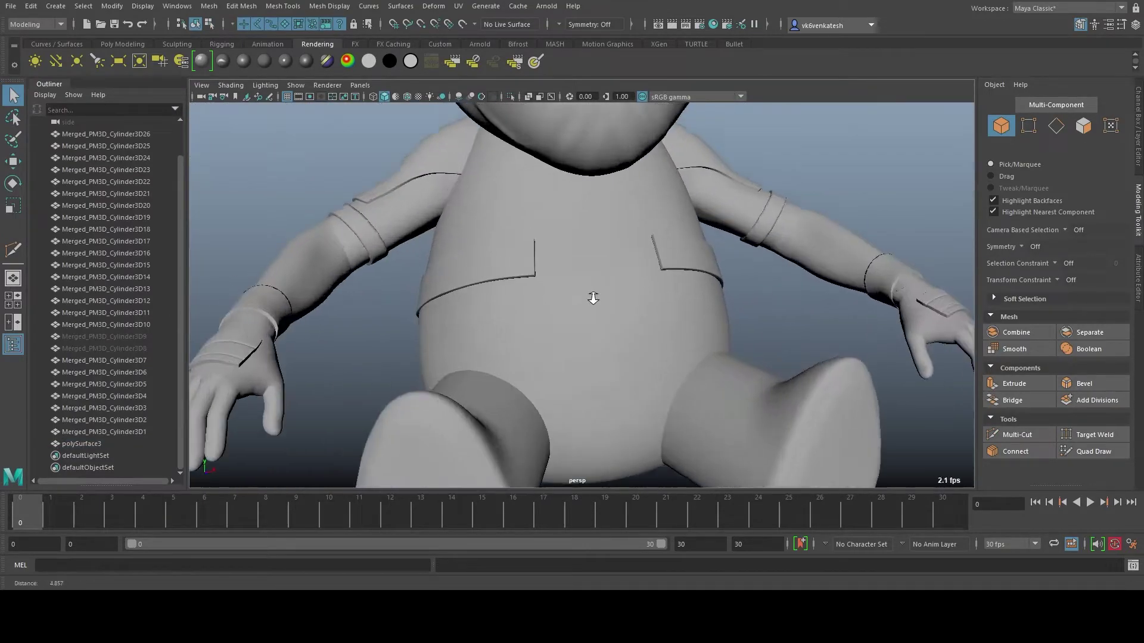
Return to object mode and create a large cylinder around the torso.
key(F8)
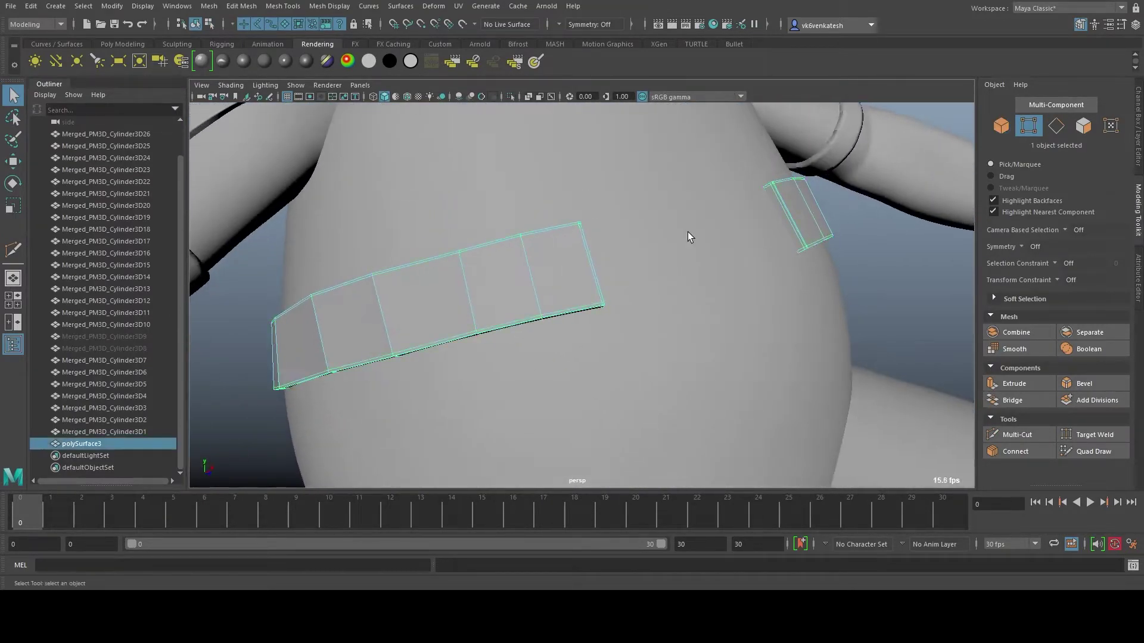
alt+drag(684, 235, 779, 308)
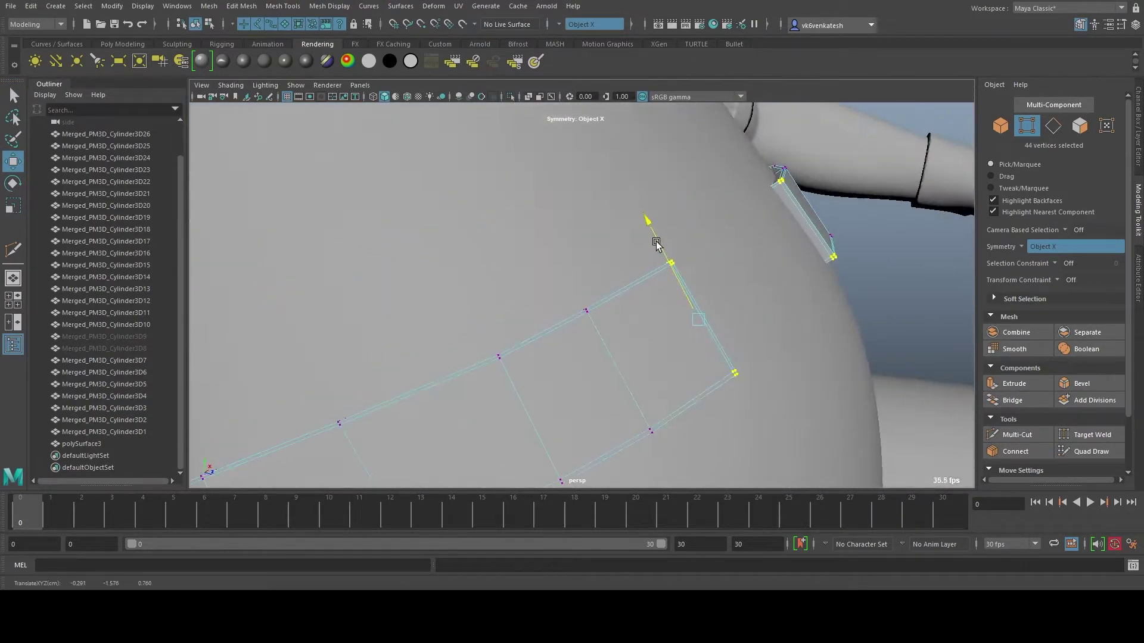
click(861, 343)
alt+drag(860, 344, 575, 304)
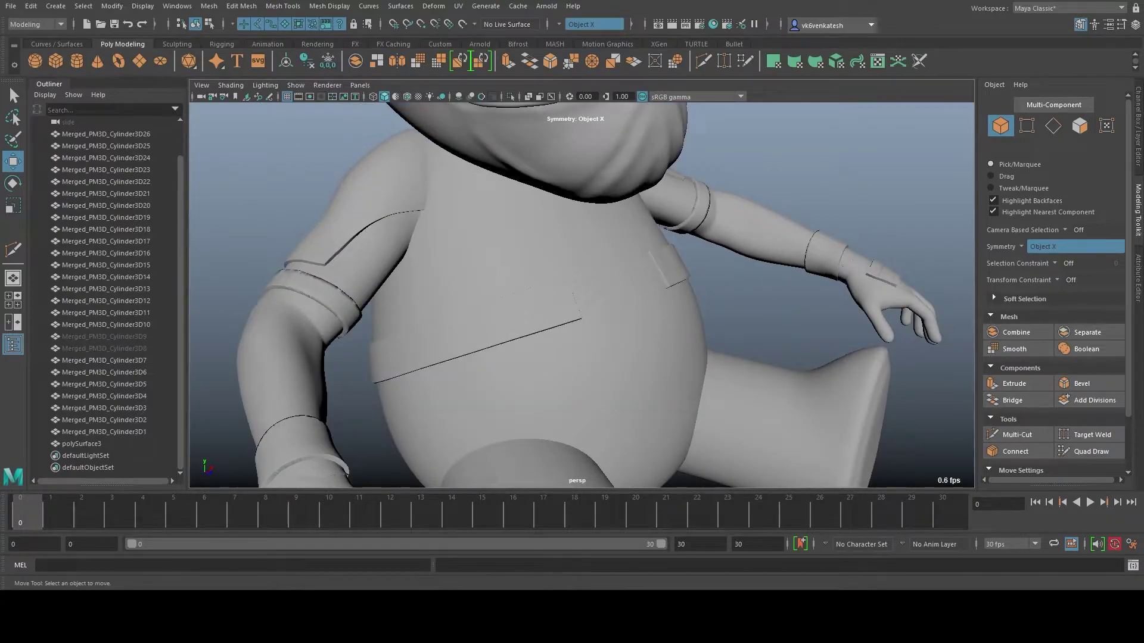
shift+right_drag(659, 340, 669, 339)
Isolate the cylinder and delete its top cap faces.
key(f)
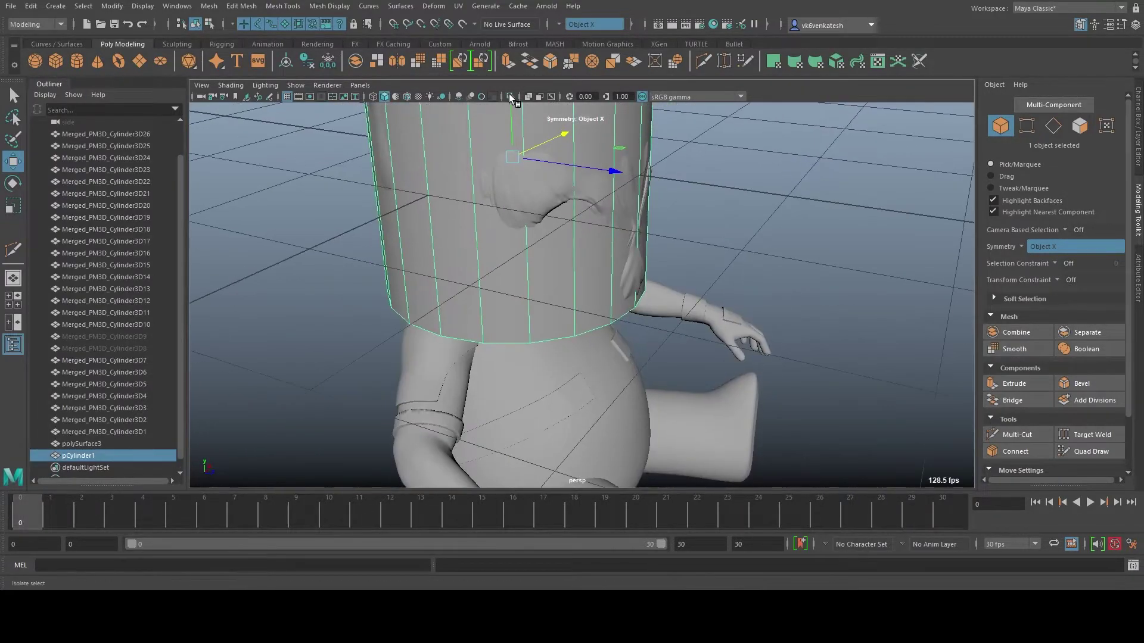
click(511, 98)
mouse_move(694, 250)
alt+mouse_down()
mouse_move(671, 255)
mouse_move(661, 280)
mouse_move(684, 217)
alt+mouse_up()
key(F11)
drag(525, 238, 625, 333)
alt+drag(626, 334, 733, 281)
key(Delete)
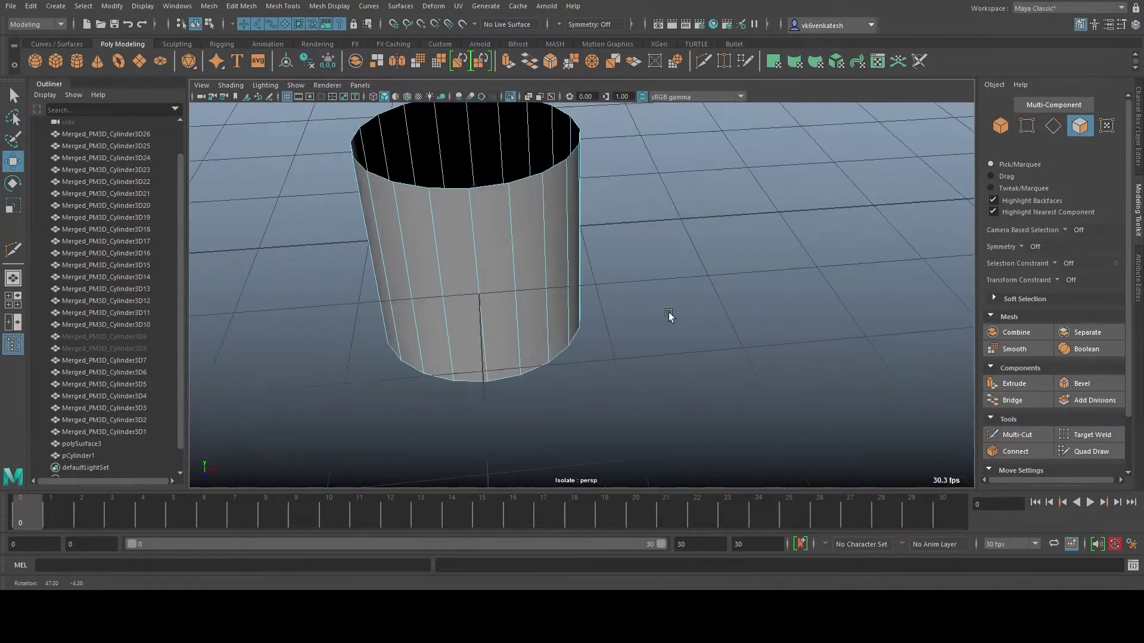
Extrude the open cylinder wall to give it thickness.
alt+drag(668, 316, 717, 312)
scroll(810, 376, up, 3)
right_drag(774, 333, 729, 383)
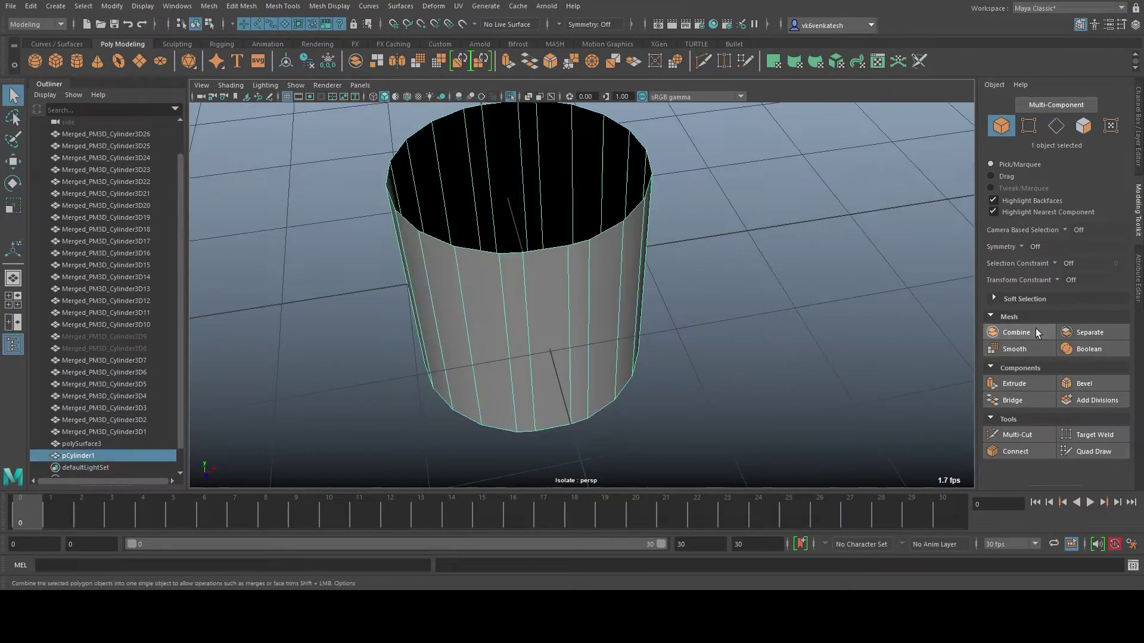
click(1014, 383)
mouse_move(630, 190)
alt+mouse_down()
mouse_move(725, 197)
mouse_move(705, 327)
mouse_move(852, 224)
mouse_move(748, 245)
alt+mouse_up()
key(F8)
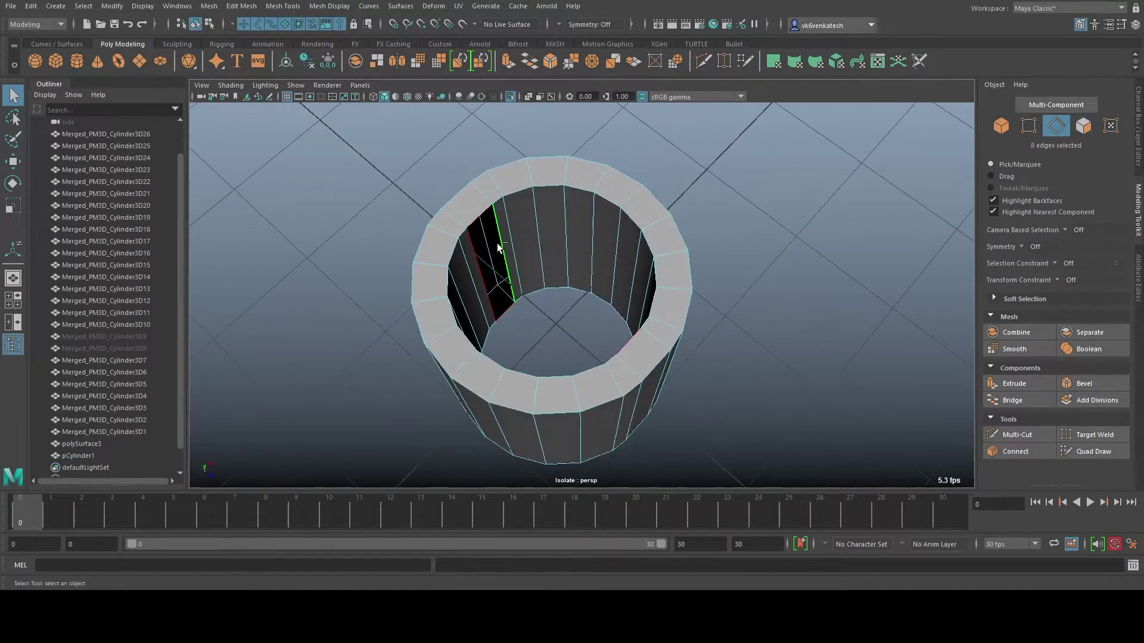
Scale the ring flat and cut new edges around it.
right_drag(748, 245, 557, 201)
key(r)
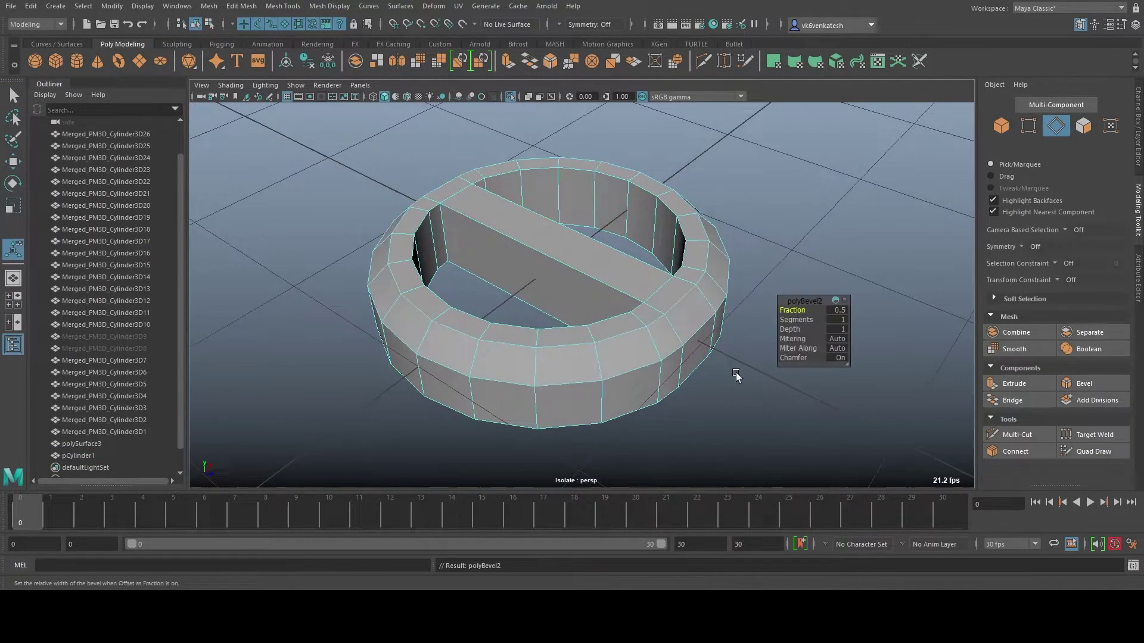
alt+drag(736, 375, 796, 323)
key(F8)
mouse_move(736, 238)
alt+mouse_down()
mouse_move(576, 260)
mouse_move(685, 81)
alt+mouse_up()
key(Return)
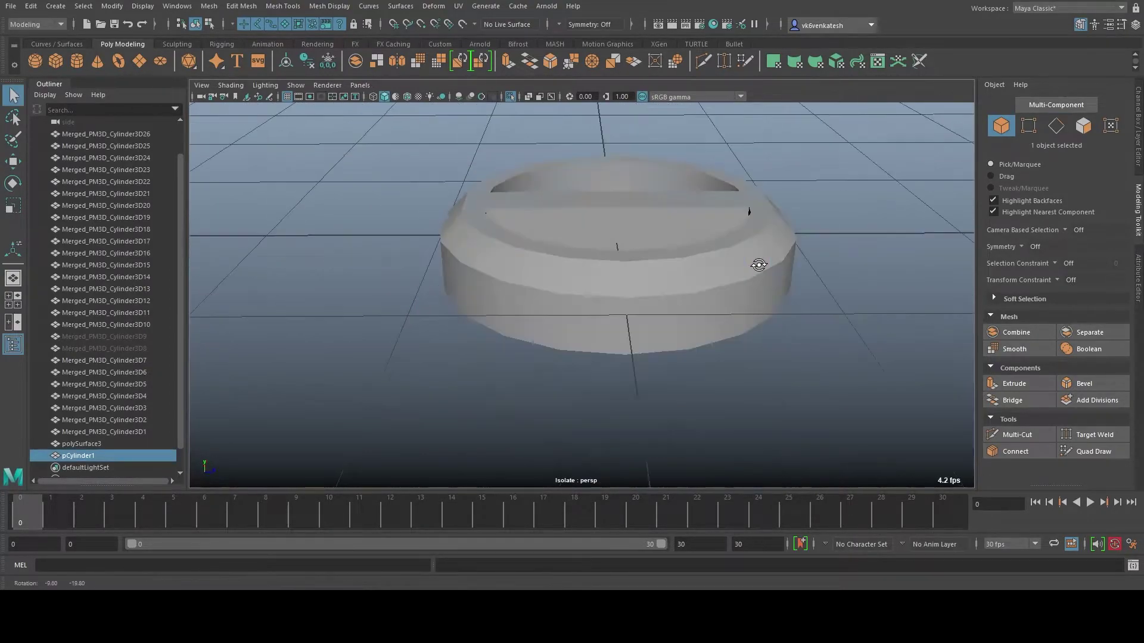
Raise an edge loop around the ring slightly using soft-selection falloff.
alt+drag(637, 270, 585, 191)
double_click(585, 192)
middle_drag(584, 192, 635, 220)
key(w)
mouse_move(588, 169)
mouse_down()
mouse_move(589, 154)
mouse_move(609, 218)
mouse_up()
key(q)
Rotate the bend handle to curve the ring, then bevel its rim edges.
alt+drag(607, 150, 666, 322)
key(F8)
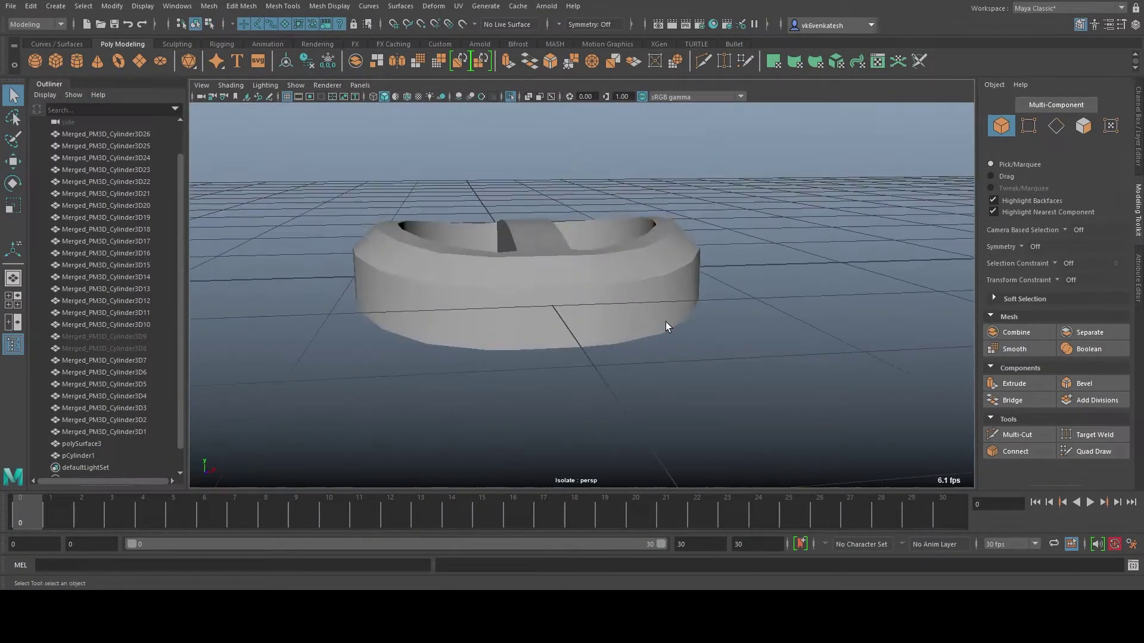
alt+drag(802, 339, 775, 309)
key(q)
alt+drag(528, 196, 609, 233)
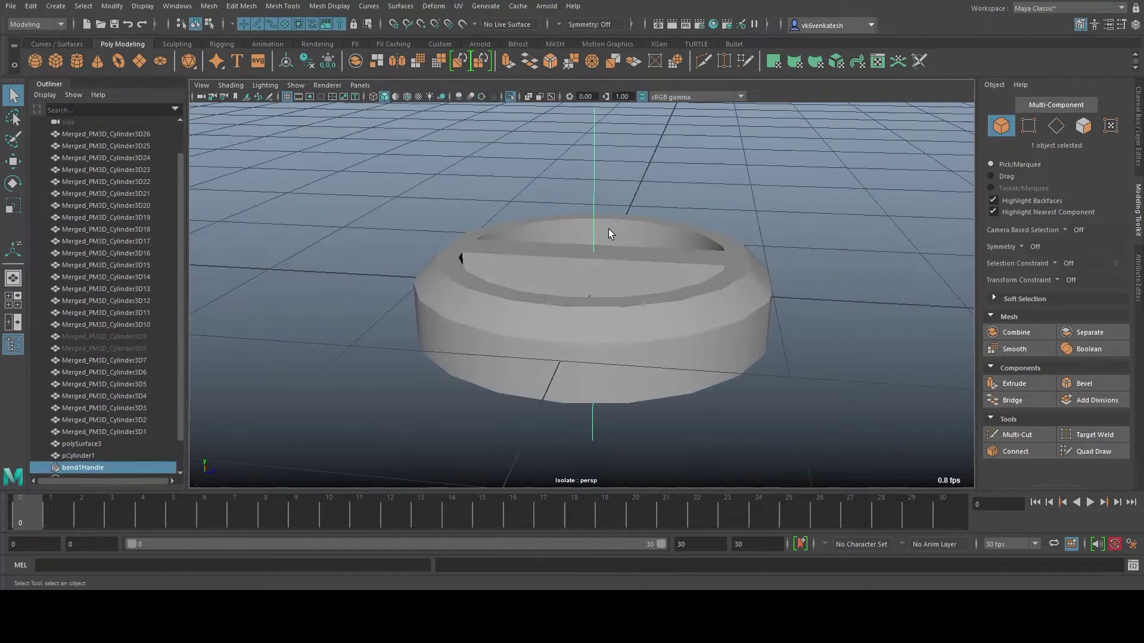
mouse_move(680, 257)
mouse_down()
mouse_move(578, 299)
mouse_move(715, 369)
mouse_move(621, 362)
mouse_move(761, 383)
mouse_move(691, 400)
mouse_move(728, 370)
mouse_up()
key(ctrl+a)
key(ctrl+z)
key(e)
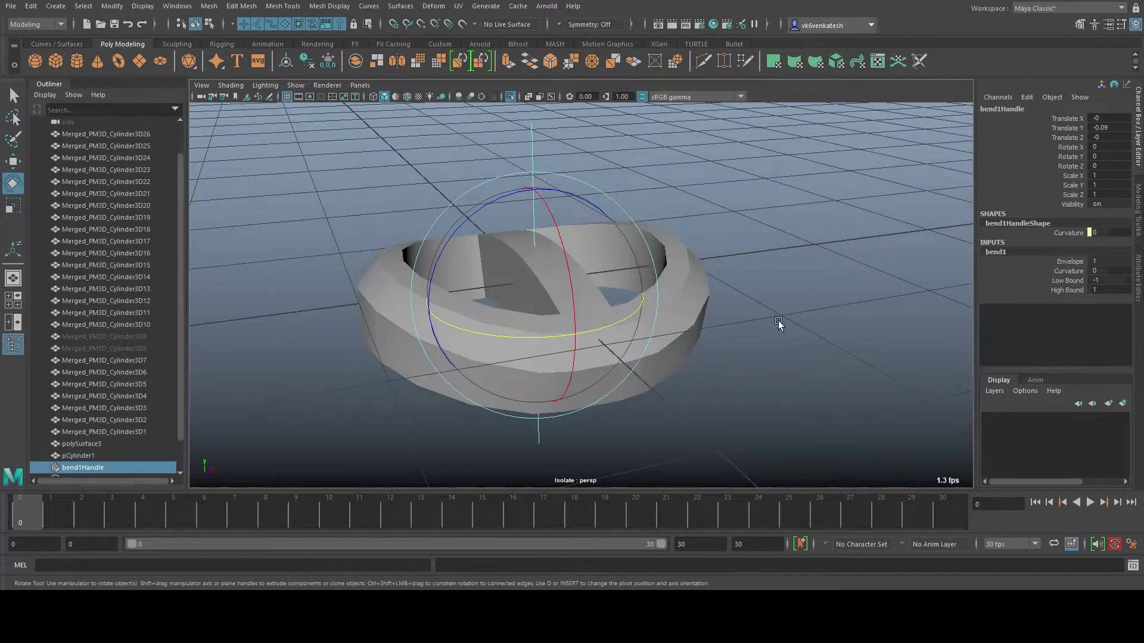
drag(524, 205, 574, 225)
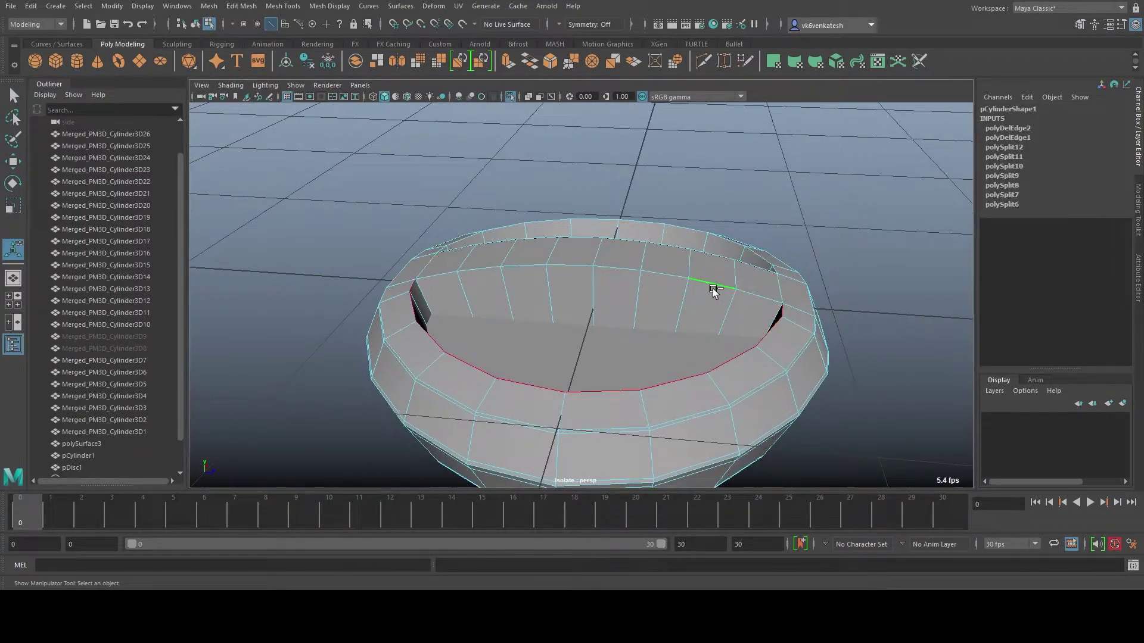
click(550, 62)
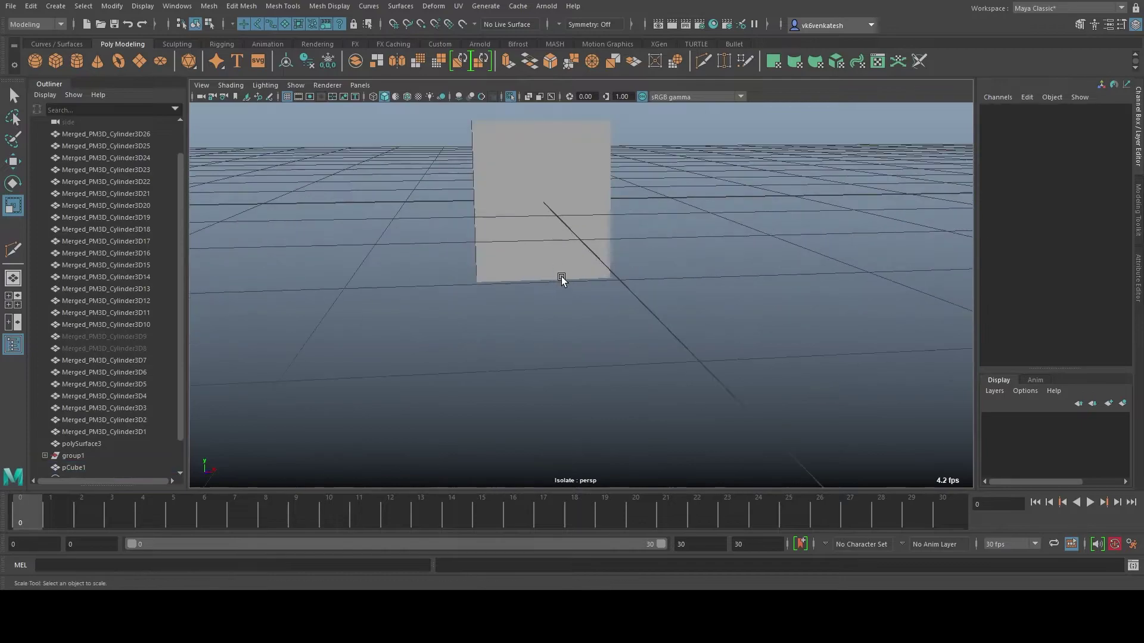
Create a sphere snap for the pouch and review the pouches on the belly.
click(35, 61)
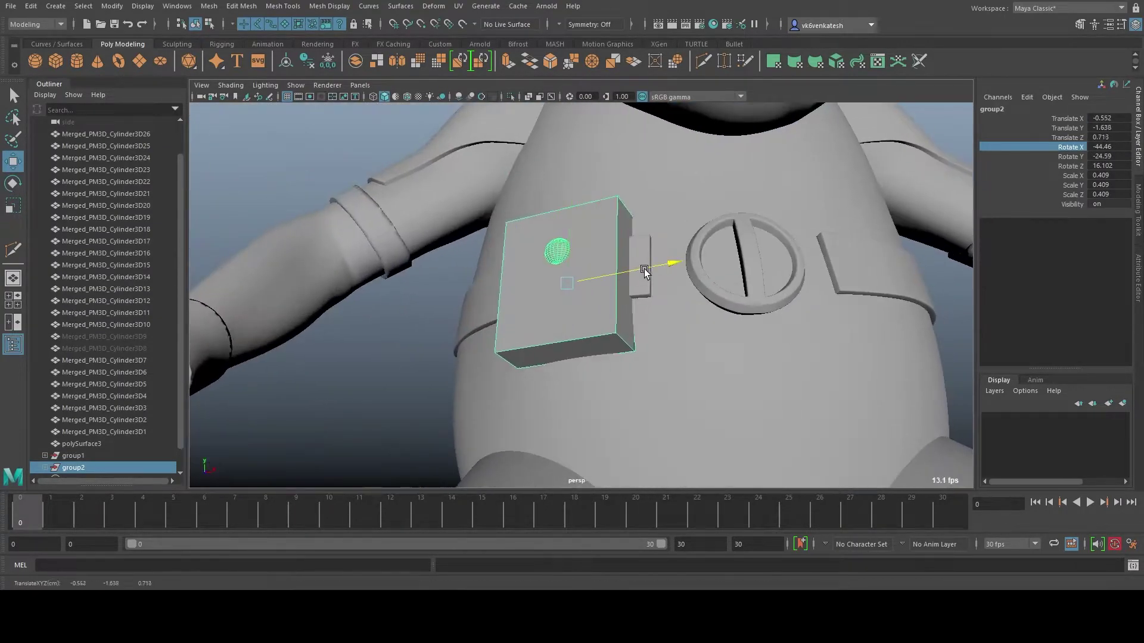
alt+drag(660, 338, 620, 334)
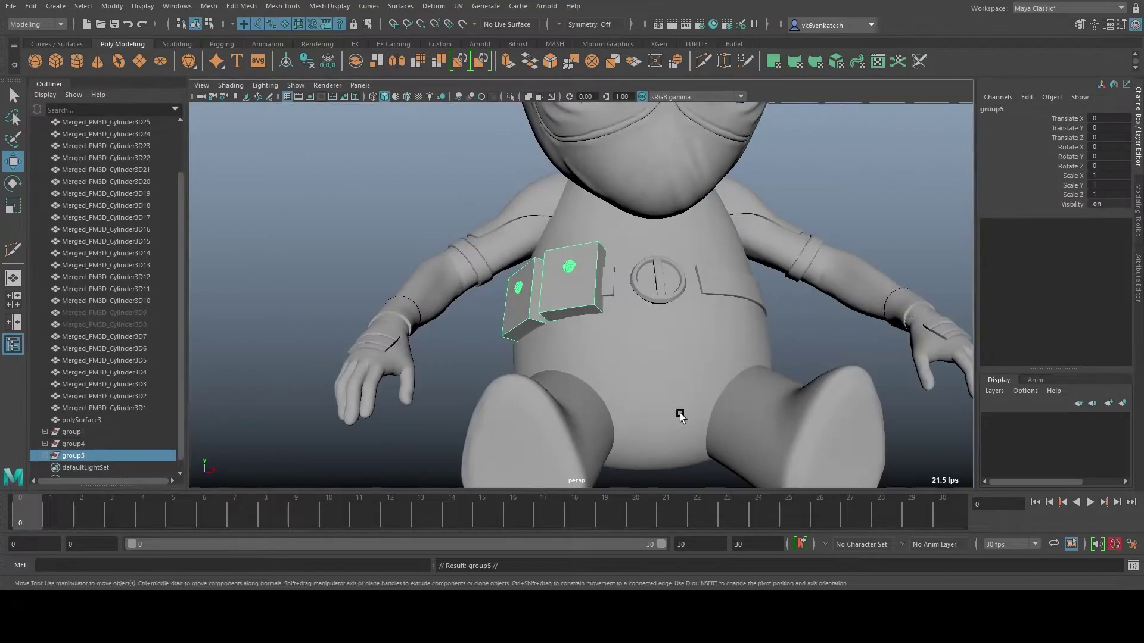
mouse_move(812, 248)
alt+mouse_down()
mouse_move(459, 102)
mouse_move(715, 383)
alt+mouse_up()
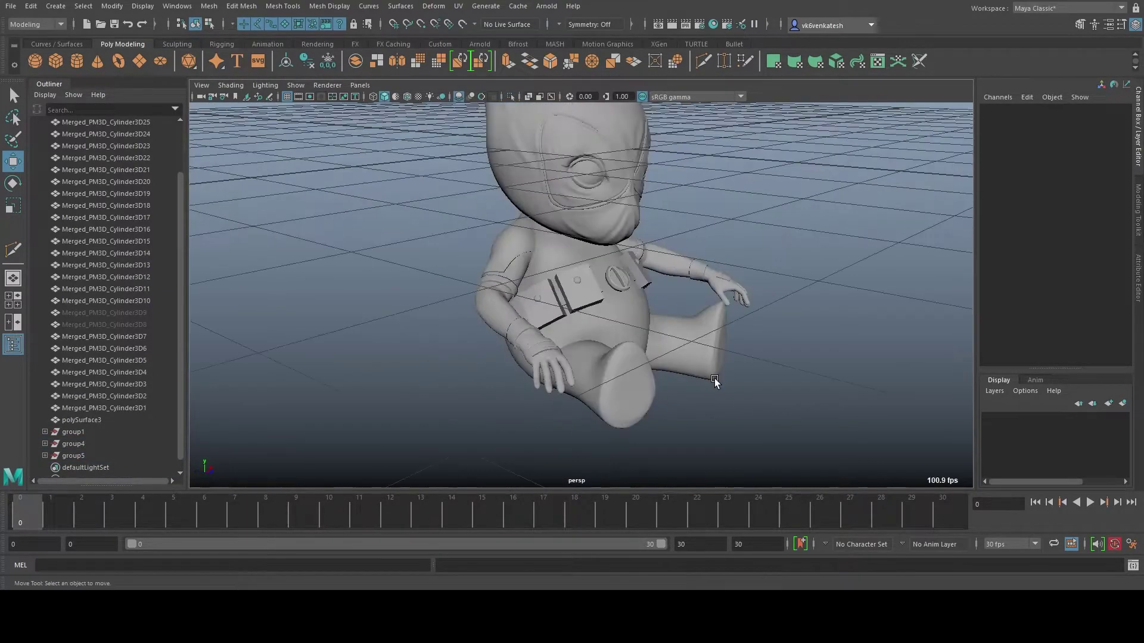
alt+right_drag(715, 383, 762, 360)
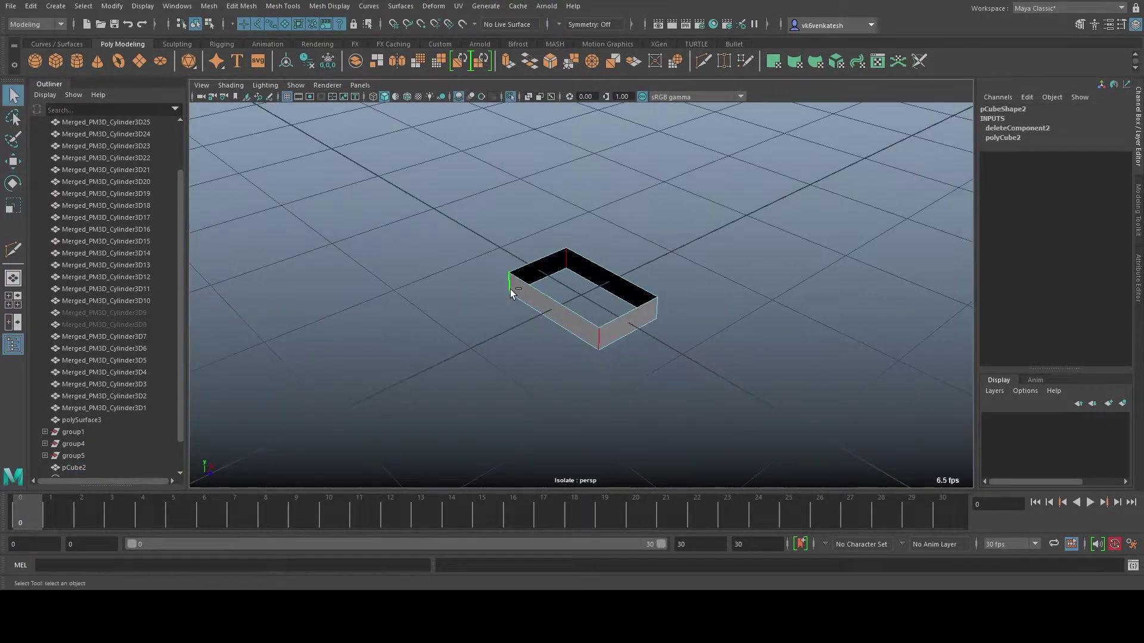
Bevel the box frame's vertical corners and top rim edges, then adjust buckle loop vertices.
key(ctrl+b)
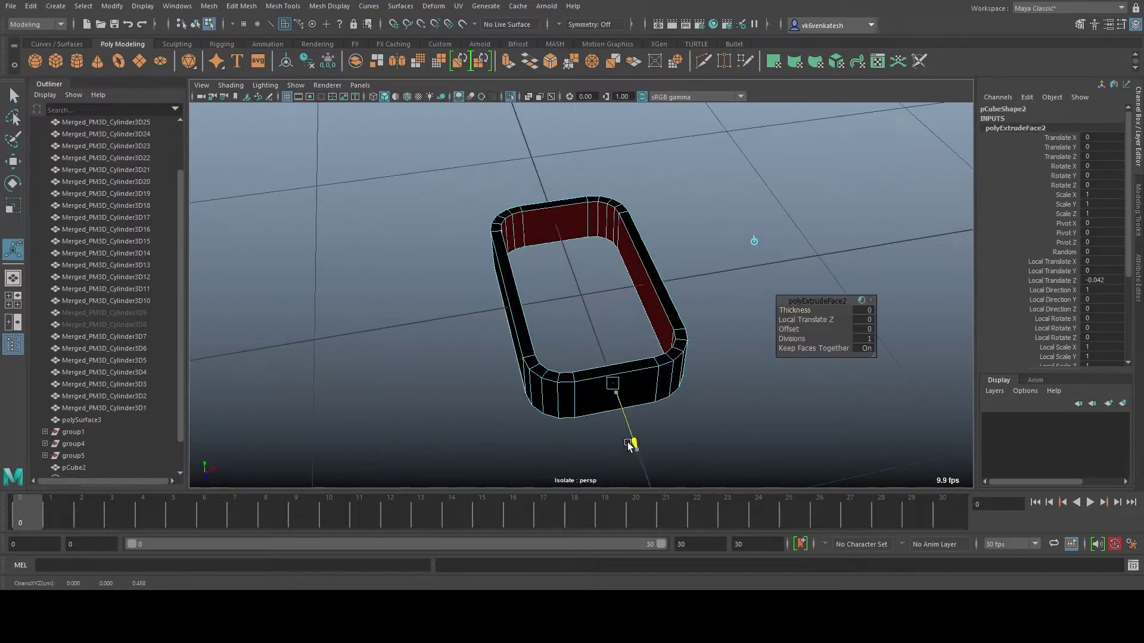
double_click(542, 240)
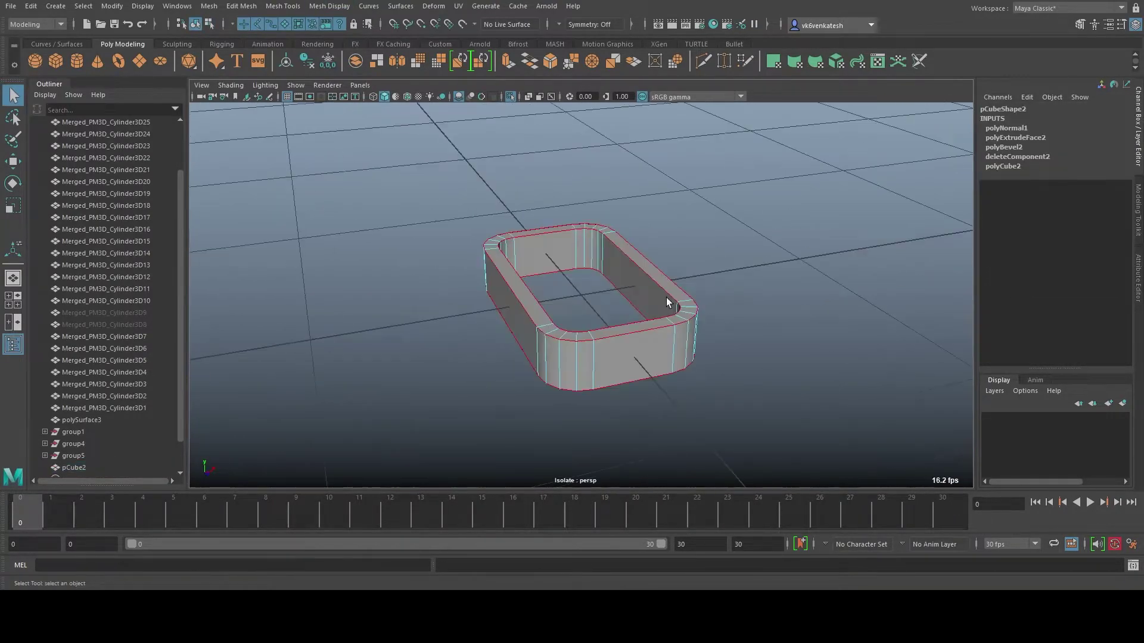
key(ctrl+b)
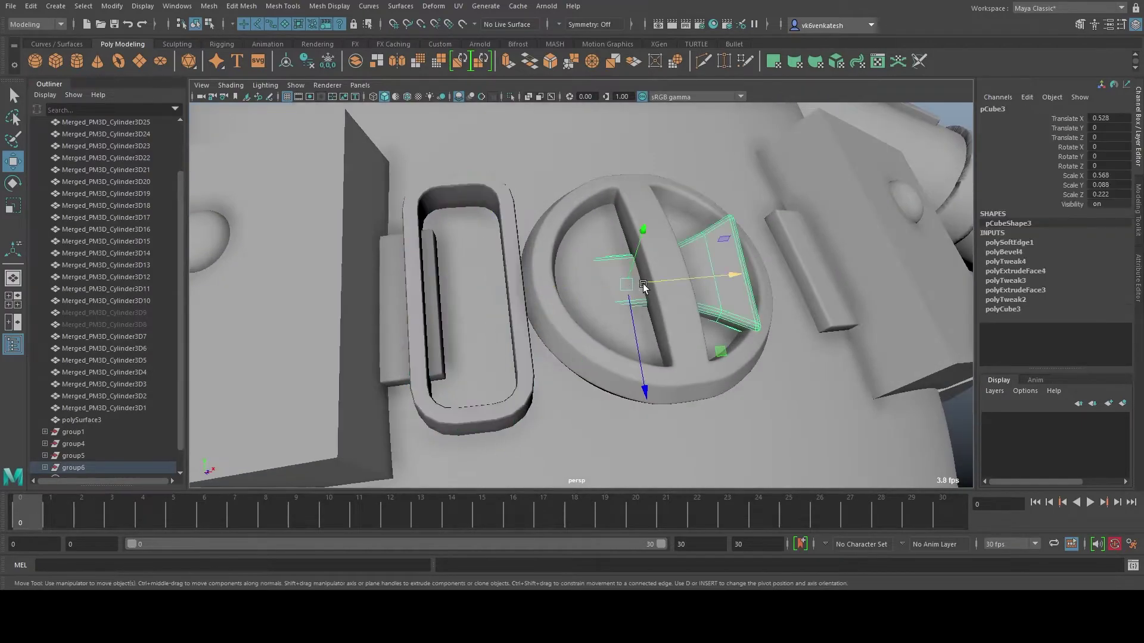
alt+drag(644, 287, 663, 370)
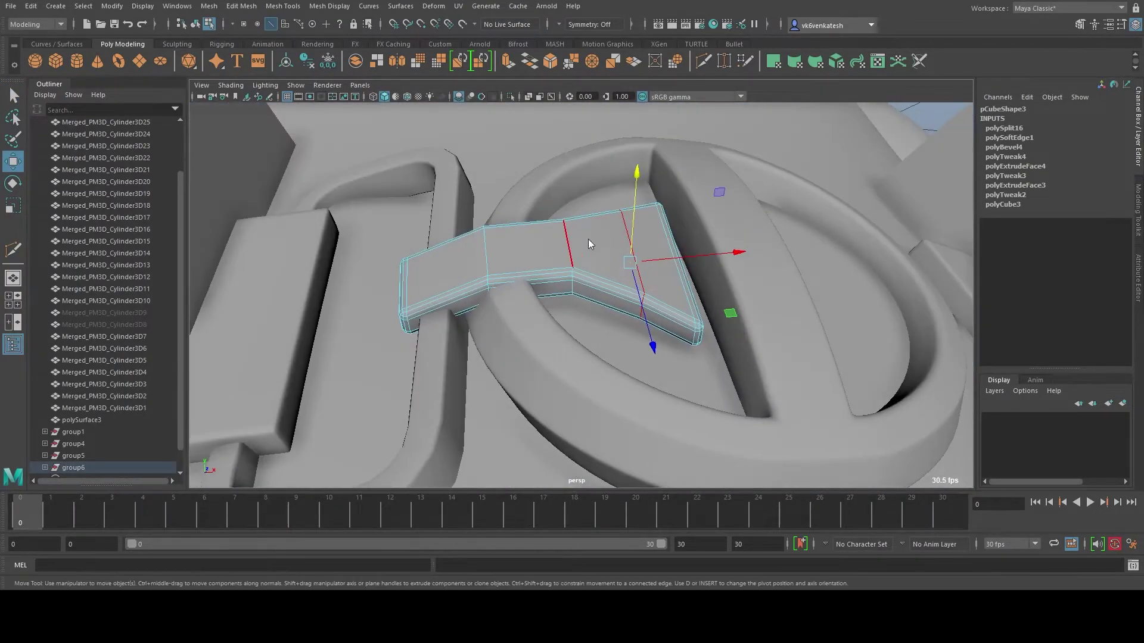
drag(360, 244, 449, 372)
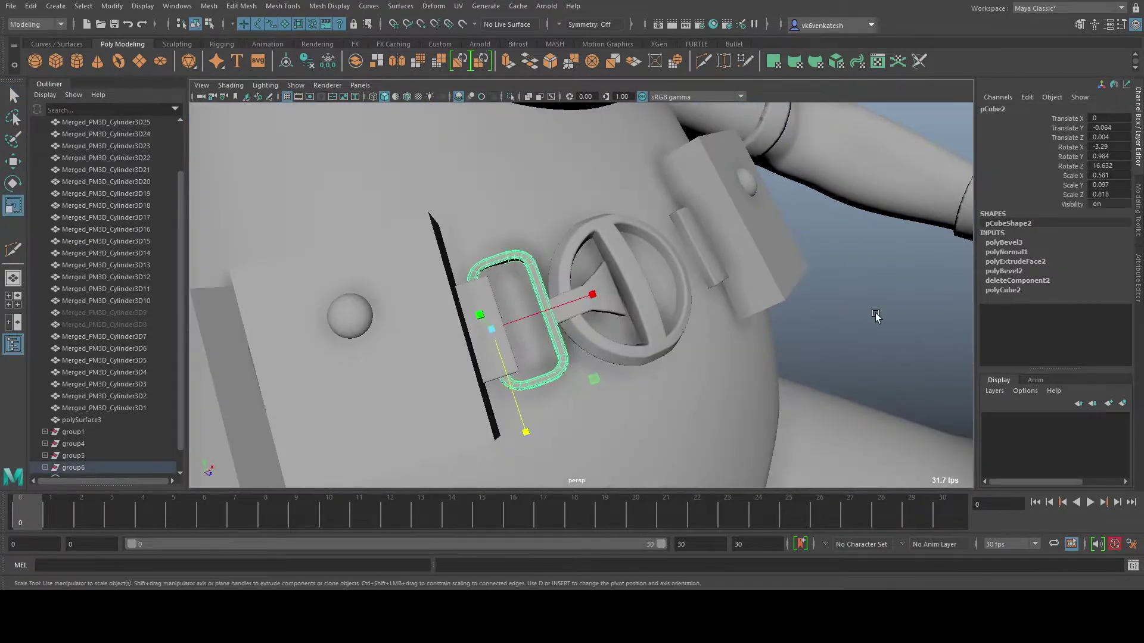
Move the buckle group's pivot, group the belt pieces into group7, and select the torso.
click(96, 443)
key(w)
key(d)
alt+right_drag(669, 301, 649, 462)
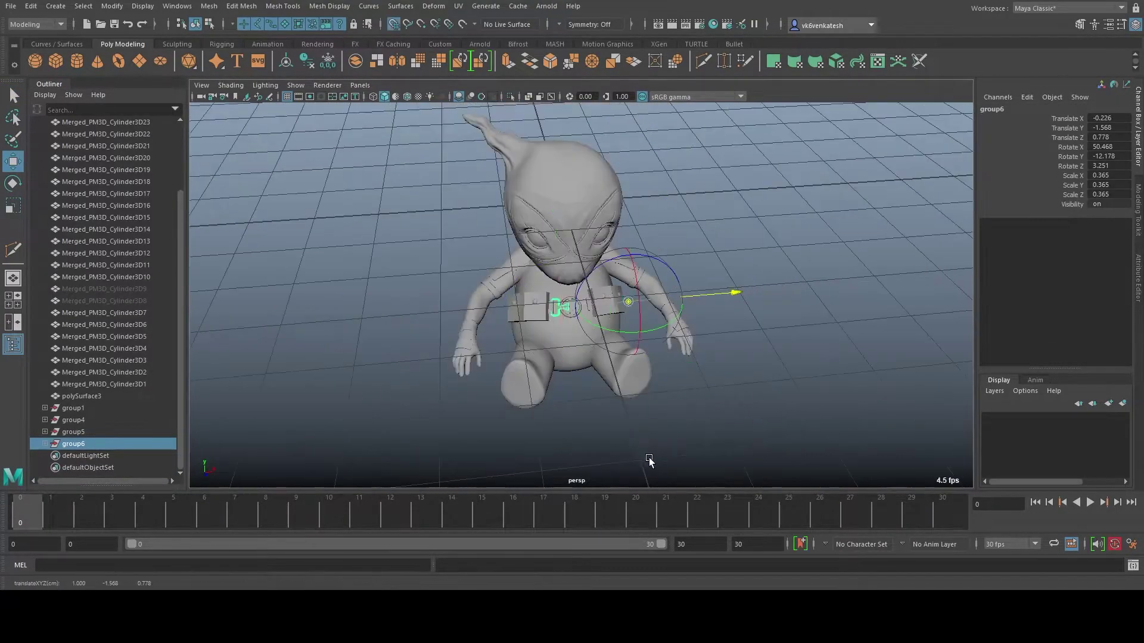
key(f)
key(ctrl+g)
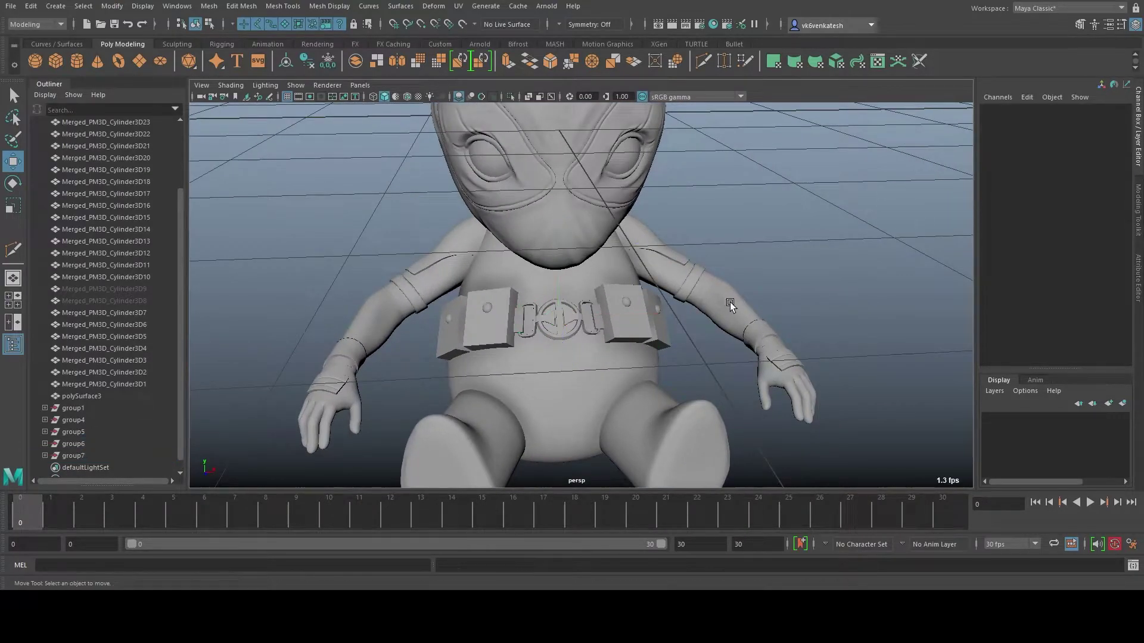
alt+drag(730, 302, 712, 338)
mouse_move(712, 339)
alt+right_down()
mouse_move(516, 341)
mouse_move(703, 351)
mouse_move(536, 333)
mouse_move(595, 334)
mouse_move(653, 286)
alt+right_up()
click(524, 332)
Hide the arm pieces and zoom in on the chest.
alt+drag(654, 286, 626, 297)
alt+right_drag(626, 298, 655, 321)
click(596, 268)
shift+click(657, 337)
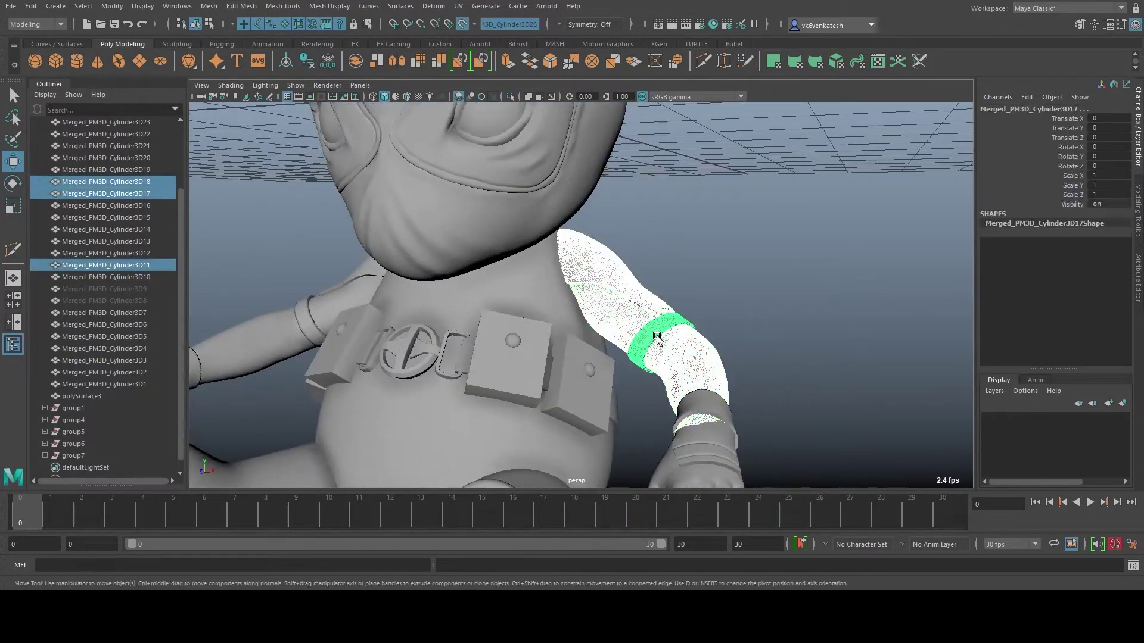
key(ctrl+h)
alt+right_drag(590, 299, 655, 309)
Quad-draw a two-quad strap patch over the shoulder and upper chest.
click(1079, 24)
alt+right_drag(527, 283, 485, 299)
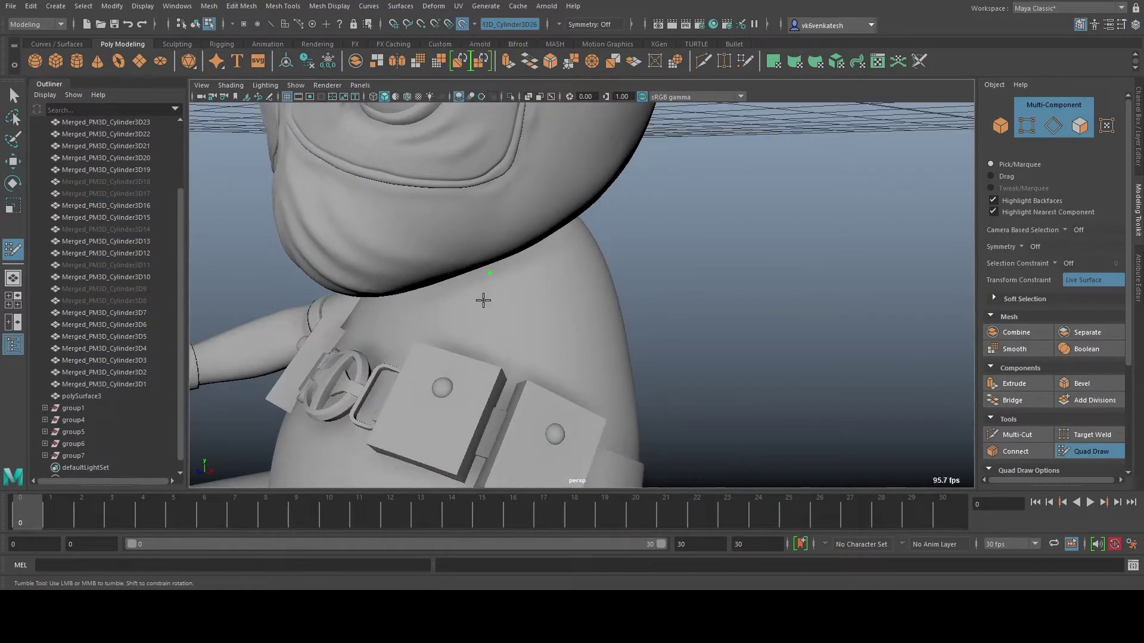
click(488, 272)
click(529, 311)
shift+click(536, 292)
alt+drag(536, 292, 577, 305)
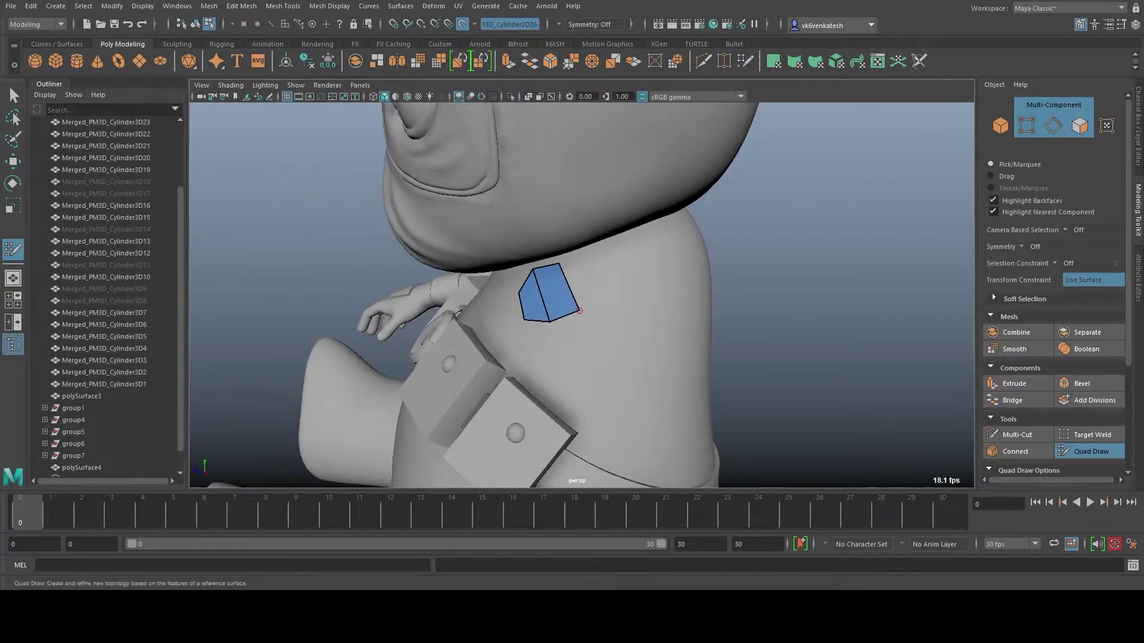
mouse_move(685, 286)
alt+mouse_down()
mouse_move(709, 304)
mouse_move(554, 362)
mouse_move(621, 375)
mouse_move(792, 345)
alt+mouse_up()
scroll(489, 350, down, 5)
scroll(536, 384, up, 2)
shift+click(536, 384)
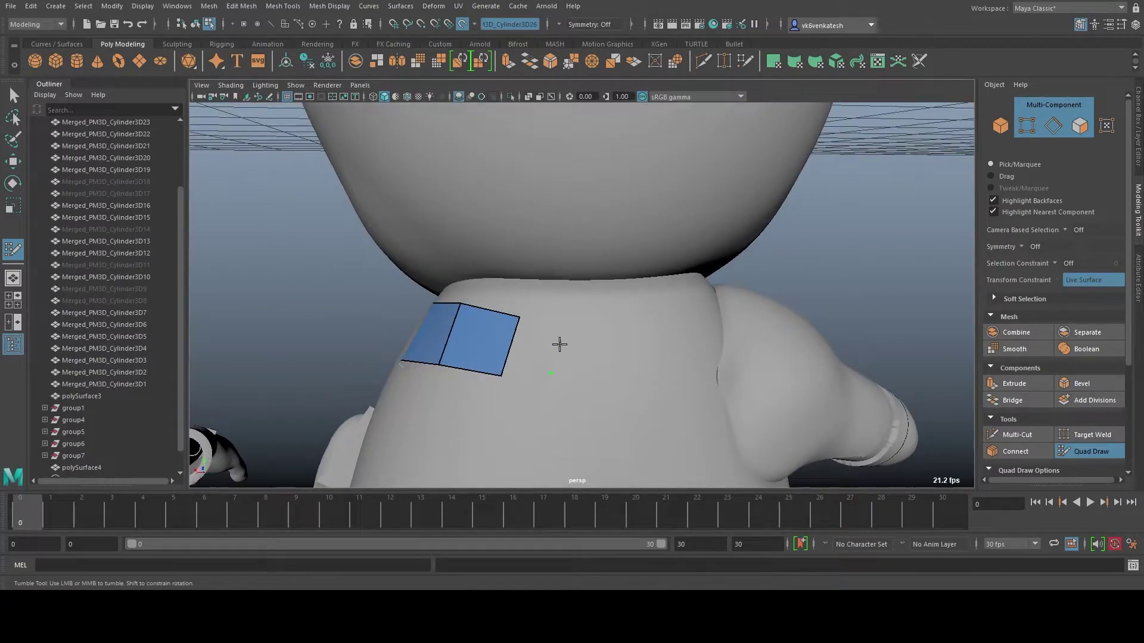
mouse_move(466, 319)
alt+mouse_down()
mouse_move(600, 376)
mouse_move(735, 255)
mouse_move(582, 378)
mouse_move(682, 350)
mouse_move(723, 319)
mouse_move(636, 273)
mouse_move(439, 383)
mouse_move(574, 477)
mouse_move(726, 242)
alt+mouse_up()
key(q)
Preview the strap patch smoothed and check it in isolation.
click(438, 382)
key(3)
key(F8)
key(1)
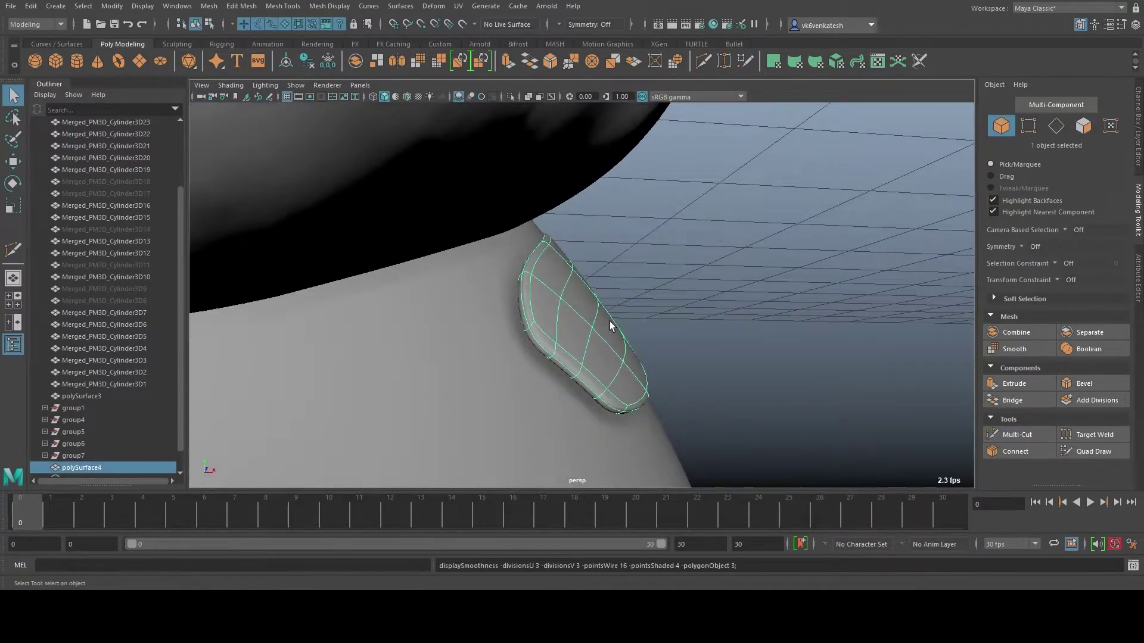
key(1)
key(ctrl+1)
mouse_move(610, 325)
alt+mouse_down()
mouse_move(537, 310)
mouse_move(563, 344)
mouse_move(651, 256)
mouse_move(536, 286)
alt+mouse_up()
key(ctrl+shift+x)
key(q)
key(ctrl+1)
key(F8)
Multi-Cut a new edge line across the strap patch.
click(499, 294)
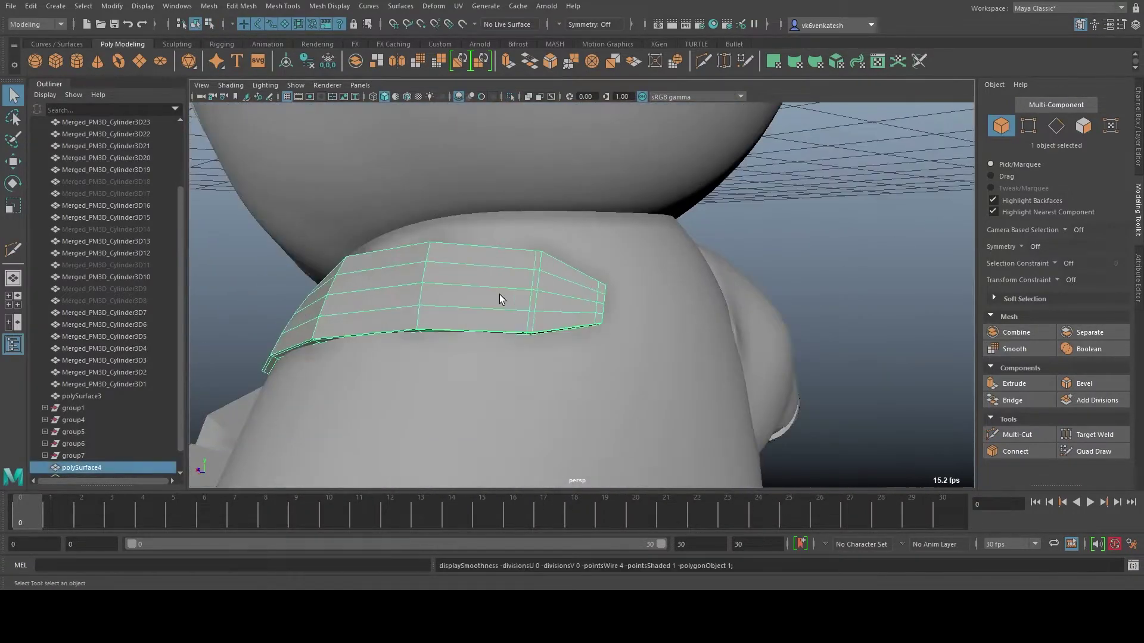
mouse_move(660, 273)
alt+mouse_down()
mouse_move(649, 343)
mouse_move(512, 326)
alt+mouse_up()
scroll(512, 326, up, 2)
key(F10)
click(366, 372)
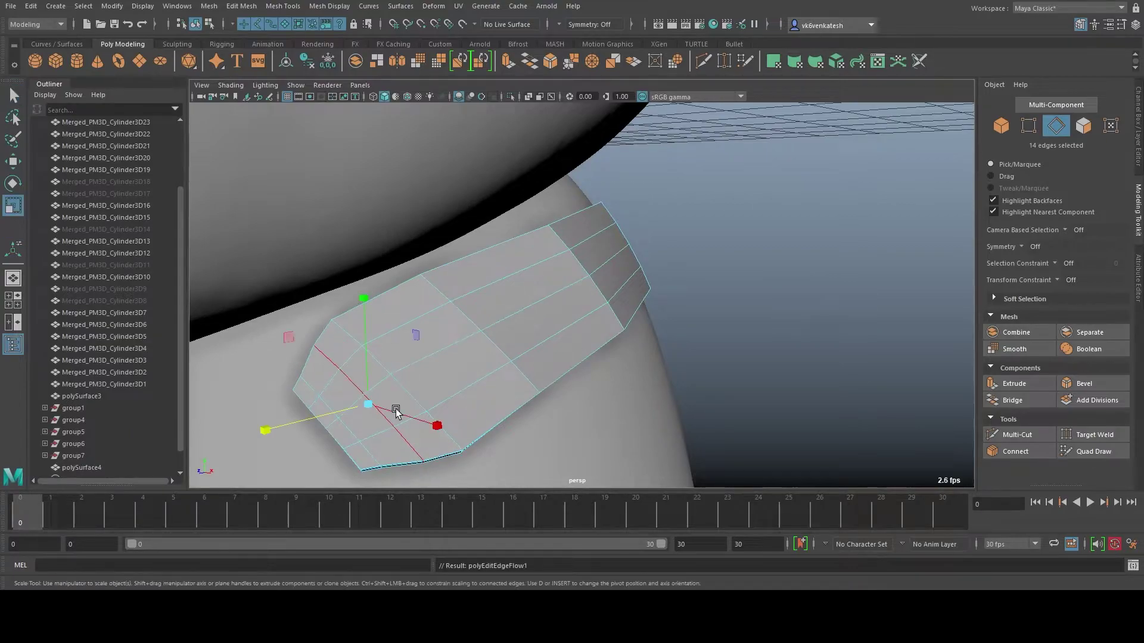
alt+drag(396, 410, 556, 450)
scroll(590, 303, down, 5)
scroll(507, 264, up, 5)
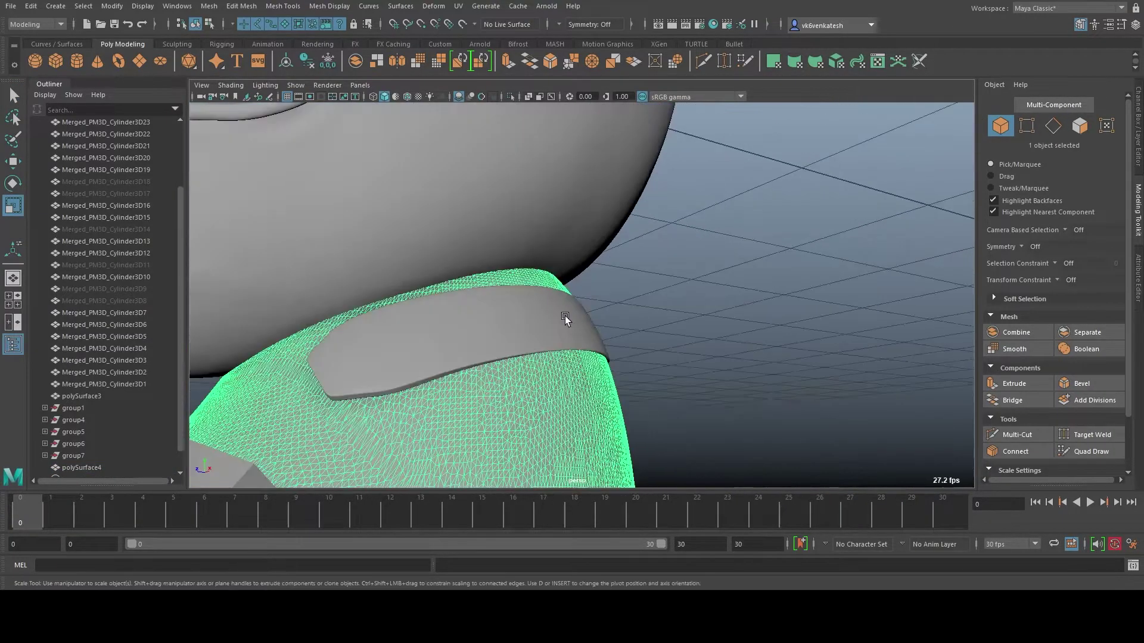
click(564, 317)
alt+drag(565, 317, 701, 304)
click(447, 262)
click(475, 331)
key(q)
Return to object mode and inspect the belt and shoulder strap.
alt+drag(467, 293, 425, 291)
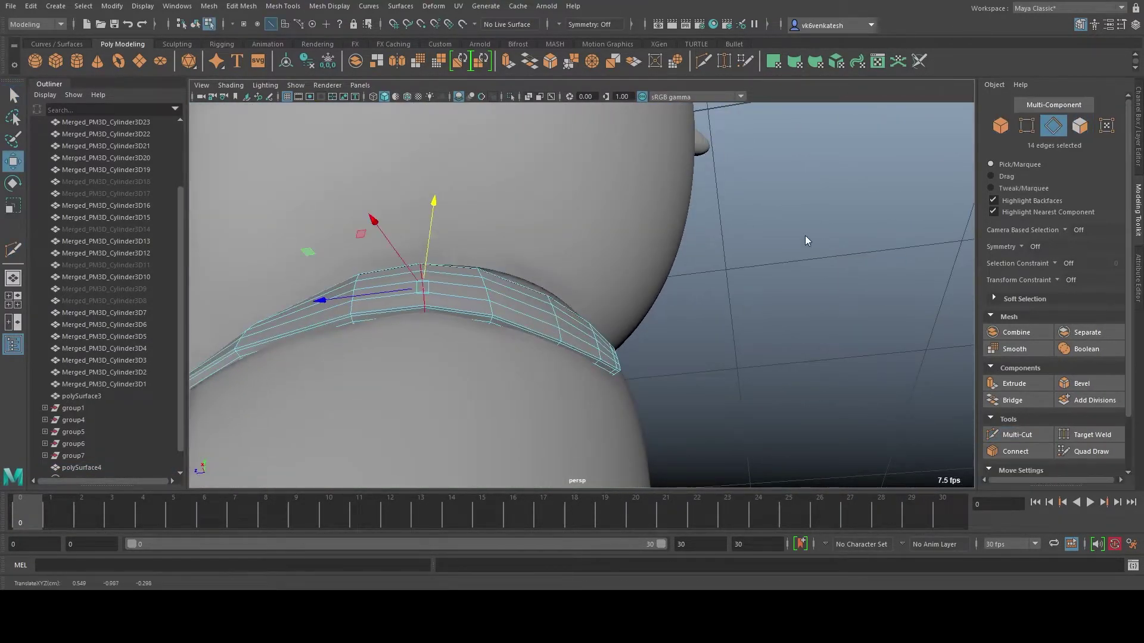
key(F8)
alt+drag(805, 234, 630, 364)
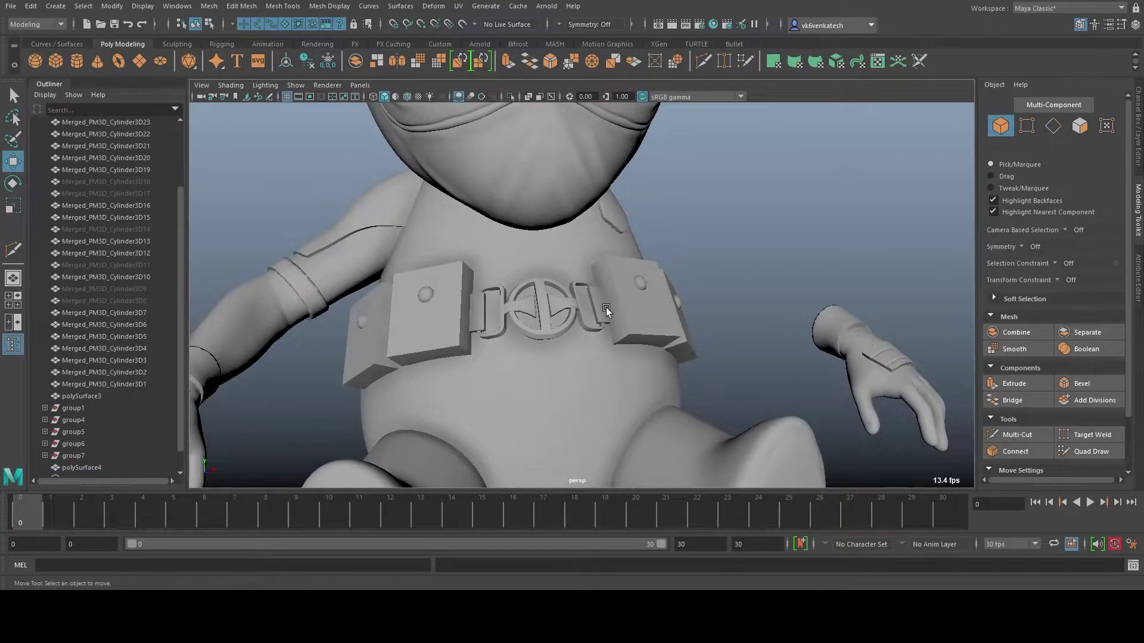
mouse_move(606, 308)
alt+mouse_down()
mouse_move(729, 326)
mouse_move(582, 276)
mouse_move(654, 291)
mouse_move(622, 307)
mouse_move(655, 268)
mouse_move(741, 237)
mouse_move(603, 324)
mouse_move(595, 283)
mouse_move(495, 273)
mouse_move(440, 148)
mouse_move(589, 239)
mouse_move(579, 223)
alt+mouse_up()
Scale the new plane and select its edges to begin the column.
key(F8)
key(r)
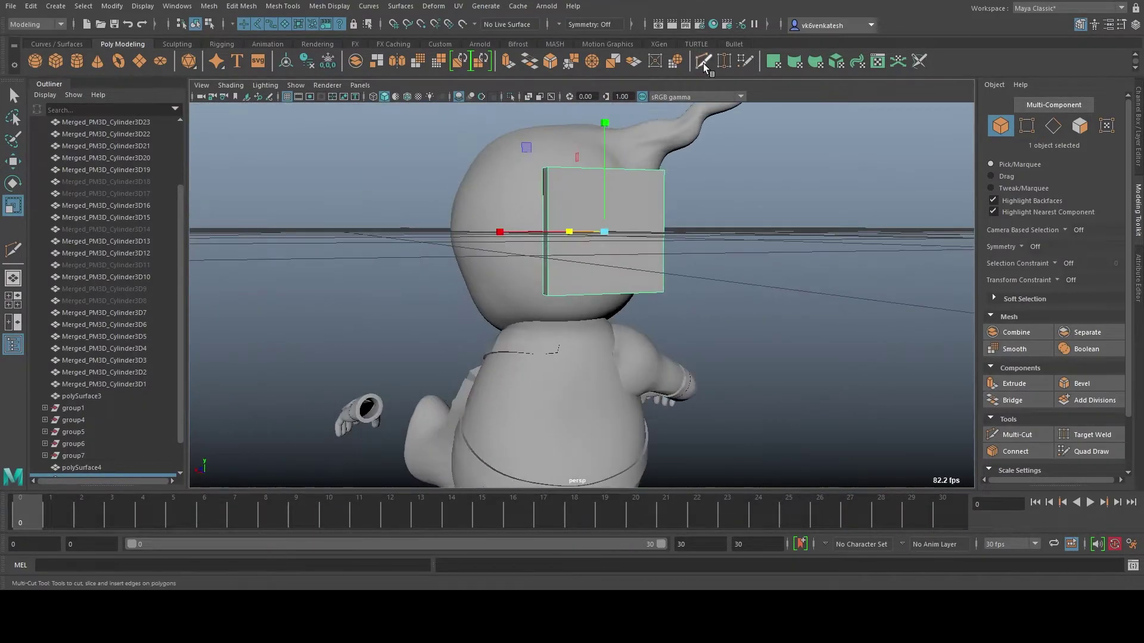
key(F10)
key(q)
alt+drag(405, 213, 528, 287)
key(F11)
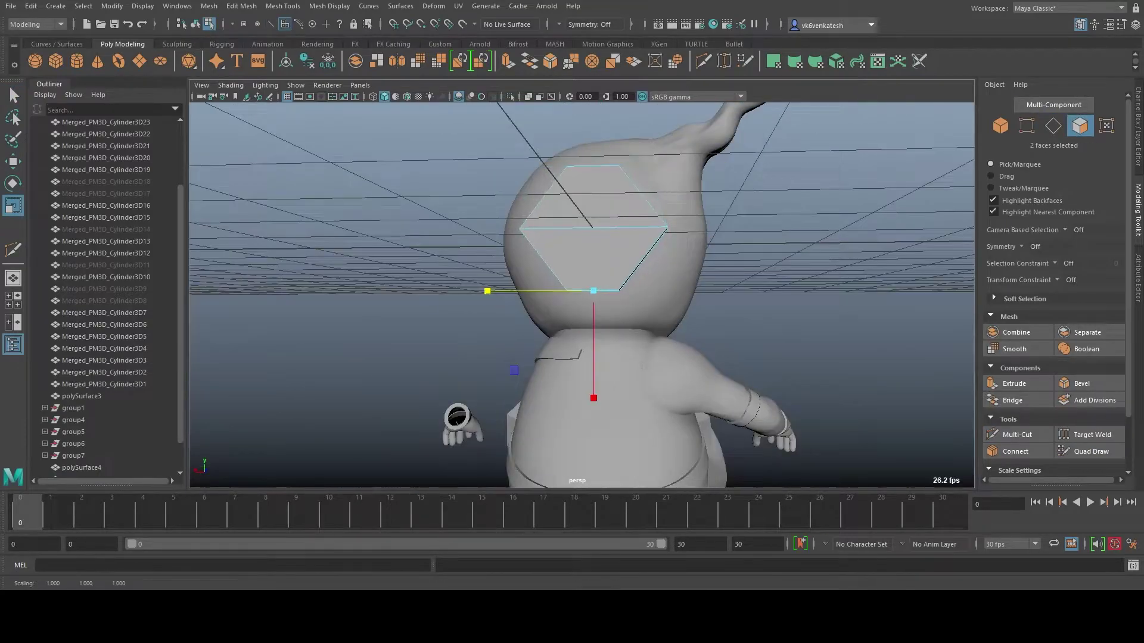
key(ctrl+z)
key(ctrl+z)
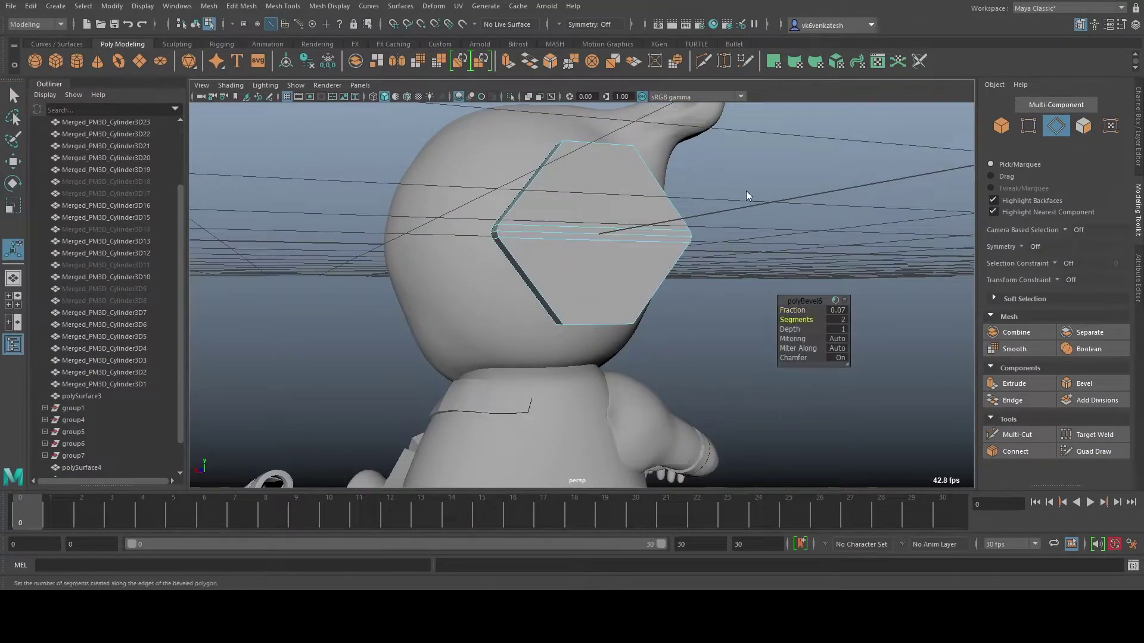
mouse_move(747, 196)
alt+mouse_down()
mouse_move(596, 268)
mouse_move(646, 255)
mouse_move(501, 294)
mouse_move(544, 293)
alt+mouse_up()
Rotate, scale and position the column beside the head, then select its face.
key(F8)
key(e)
key(r)
key(e)
mouse_move(566, 197)
alt+mouse_down()
mouse_move(631, 299)
mouse_move(561, 233)
alt+mouse_up()
key(w)
alt+drag(722, 291, 737, 209)
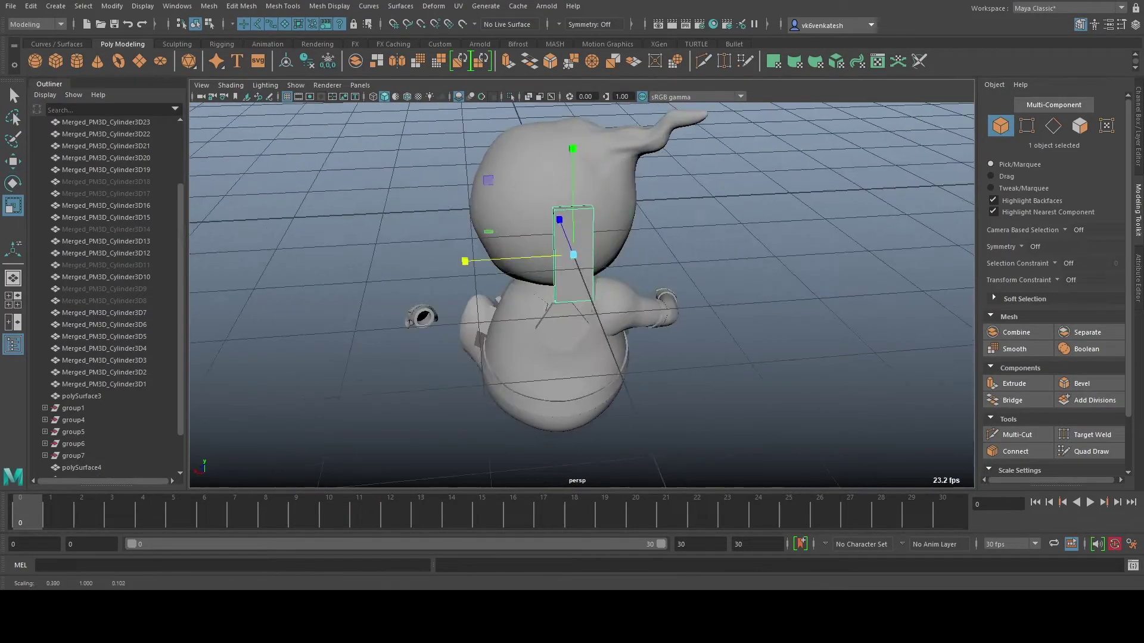
key(ctrl+F11)
key(f)
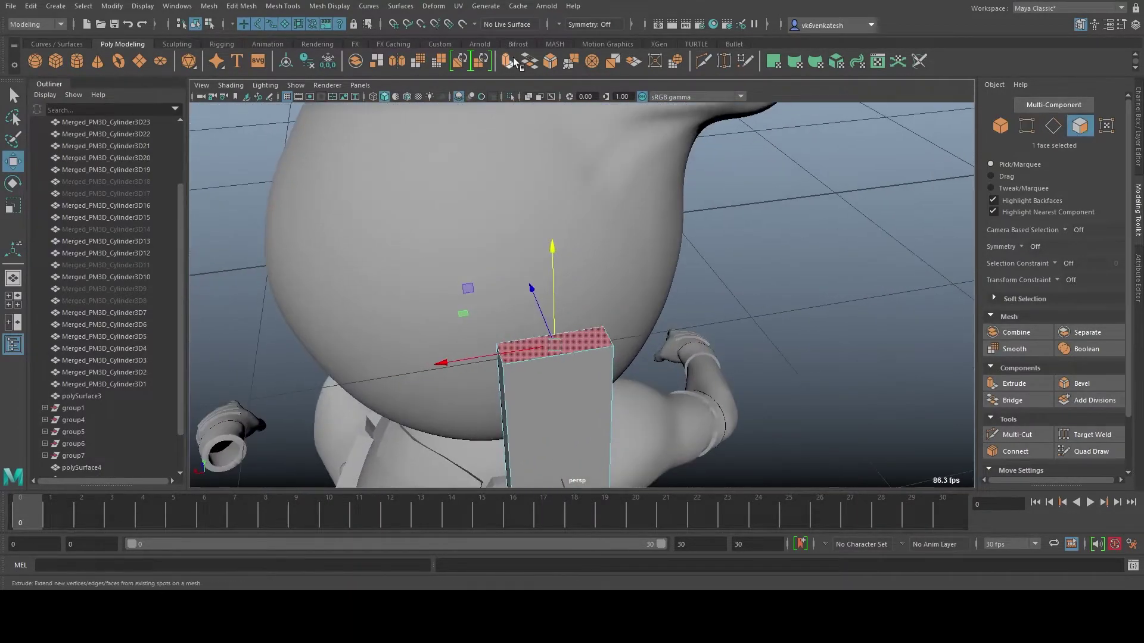
mouse_move(548, 342)
alt+mouse_down()
mouse_move(710, 259)
mouse_move(556, 237)
alt+mouse_up()
key(w)
key(q)
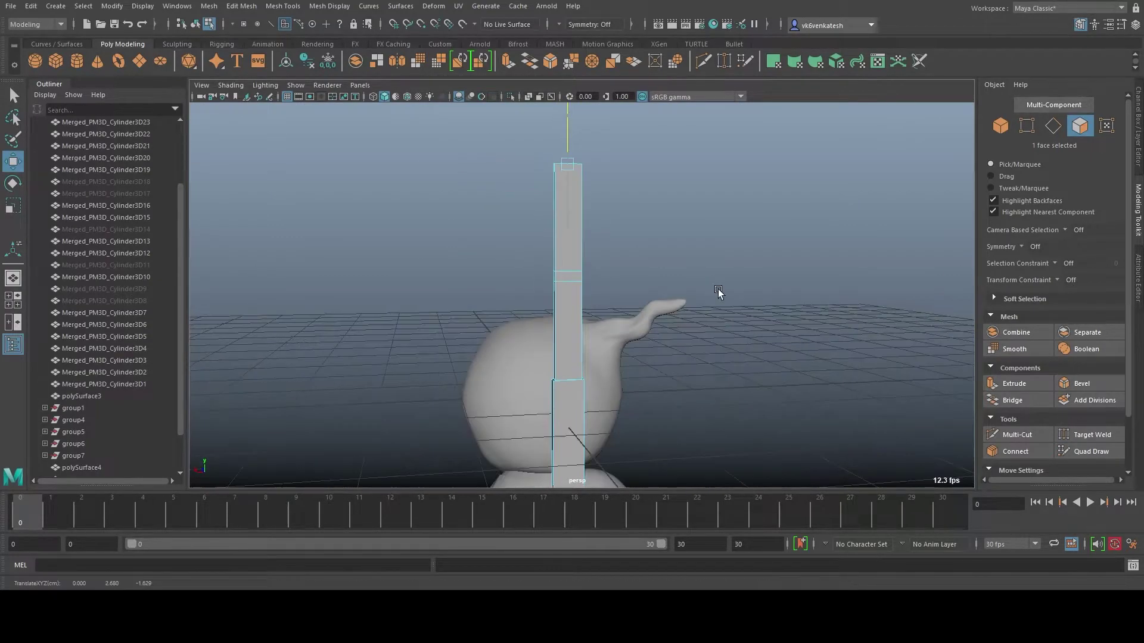
Add an edge loop and extrude a face loop to form the crossguard ring.
double_click(567, 263)
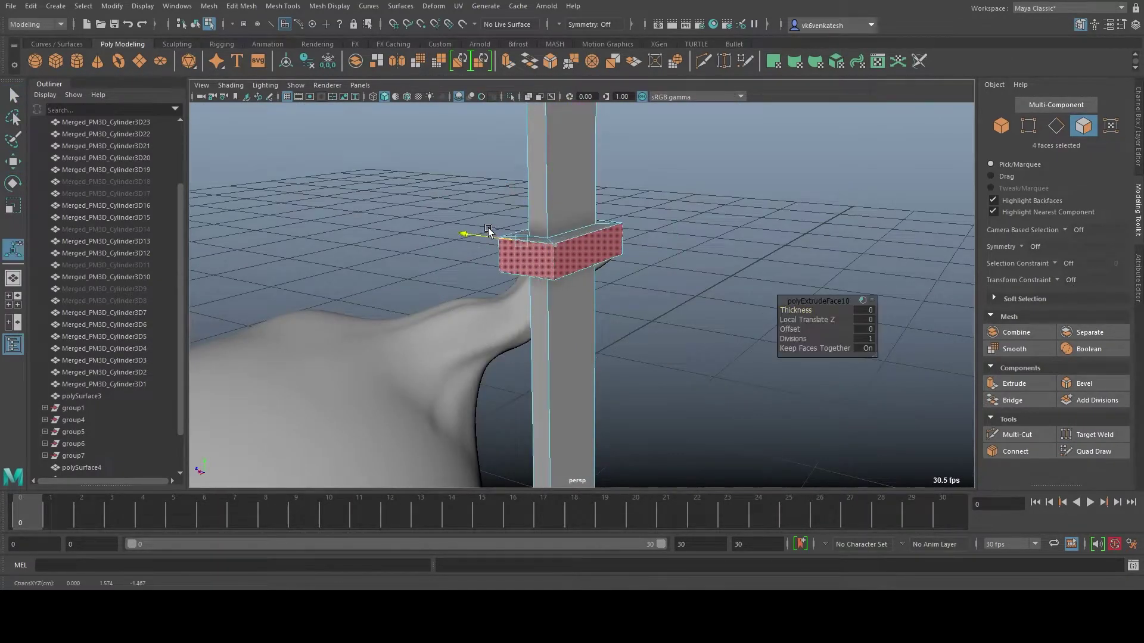
alt+drag(489, 231, 670, 230)
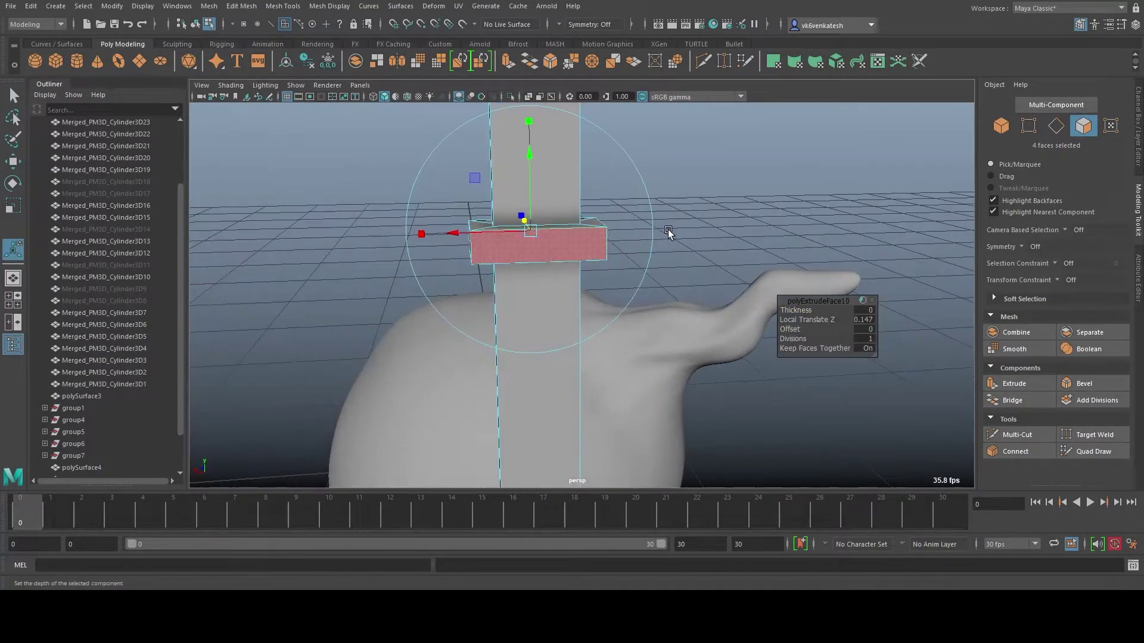
scroll(621, 317, down, 5)
key(F8)
scroll(620, 316, up, 5)
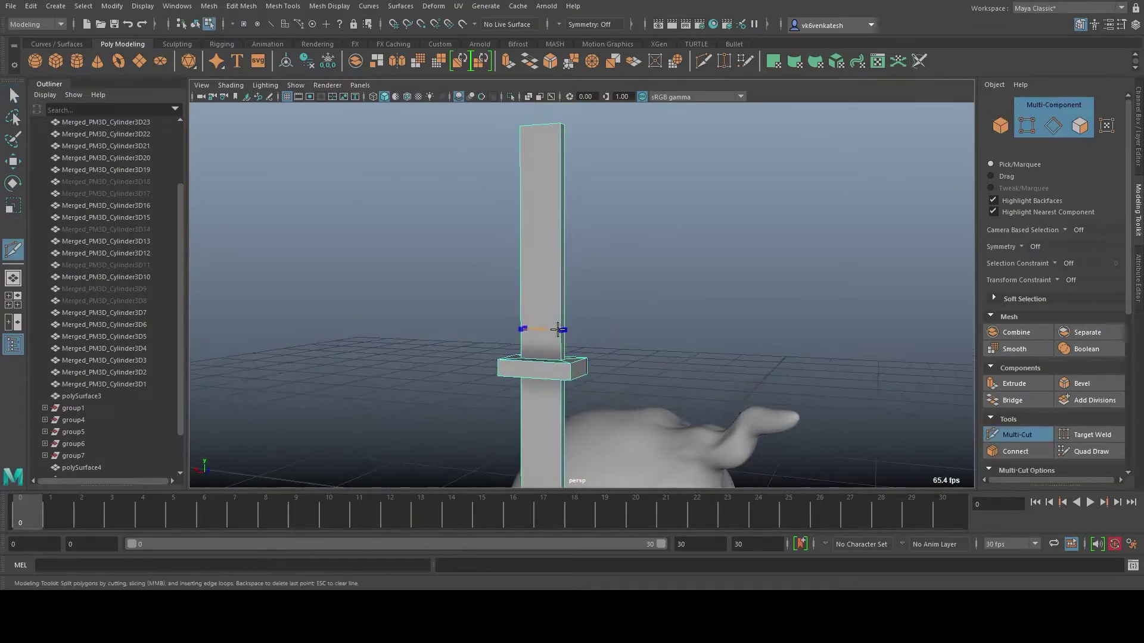
click(561, 153)
alt+drag(521, 334, 720, 383)
key(w)
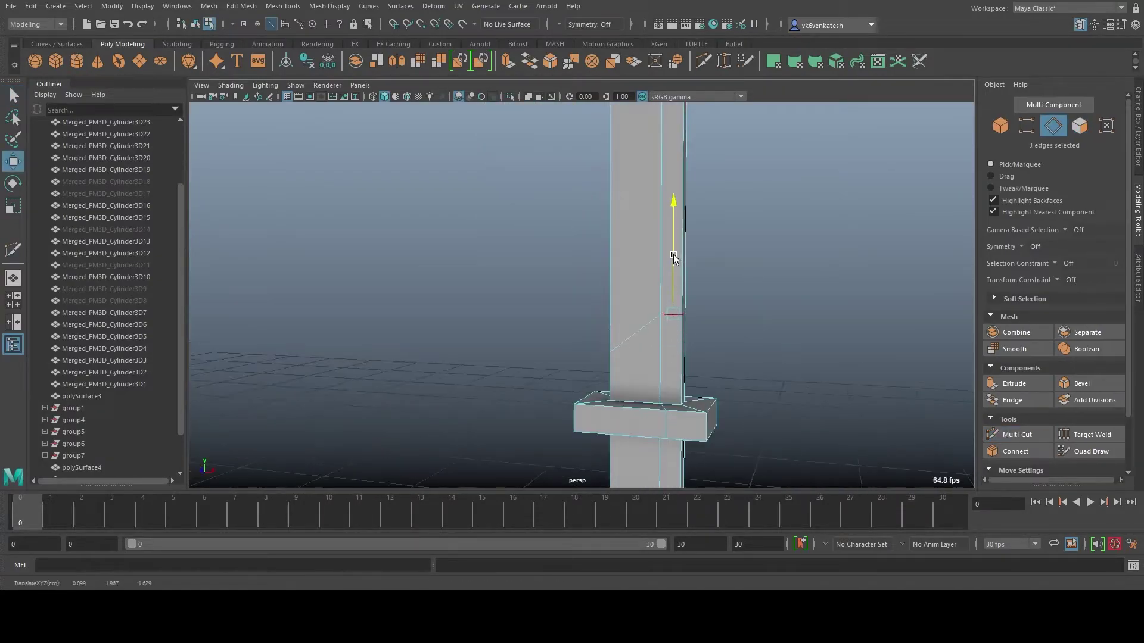
key(ctrl+e)
alt+drag(761, 349, 592, 288)
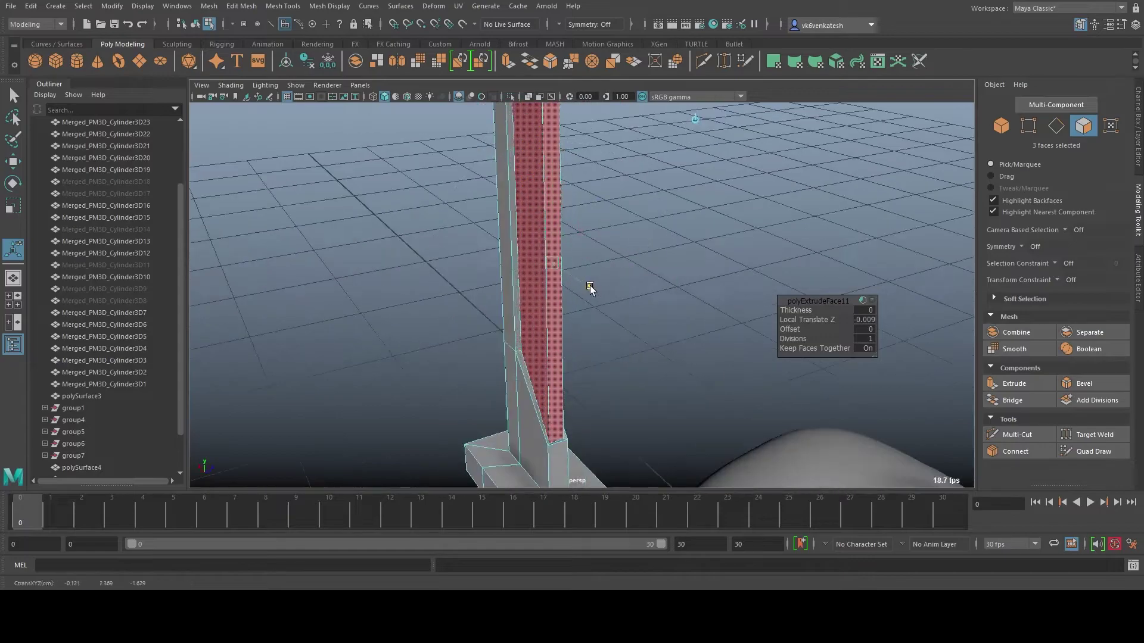
alt+drag(472, 391, 601, 398)
mouse_move(732, 381)
alt+mouse_down()
mouse_move(602, 234)
mouse_move(559, 255)
mouse_move(660, 201)
mouse_move(676, 276)
mouse_move(631, 274)
mouse_move(651, 240)
mouse_move(583, 303)
mouse_move(674, 301)
alt+mouse_up()
key(r)
Select the face loop at the column top and inspect the pillar.
key(F10)
click(656, 322)
mouse_move(738, 401)
alt+mouse_down()
mouse_move(648, 276)
mouse_move(644, 314)
alt+mouse_up()
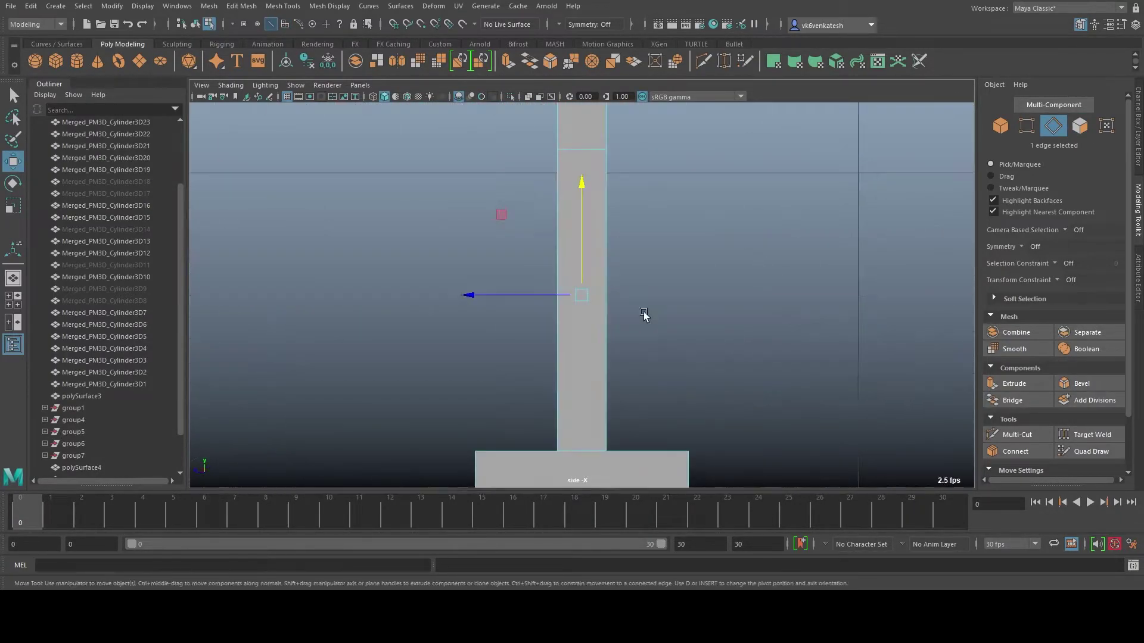
alt+drag(575, 270, 723, 280)
key(F8)
alt+right_drag(723, 280, 632, 456)
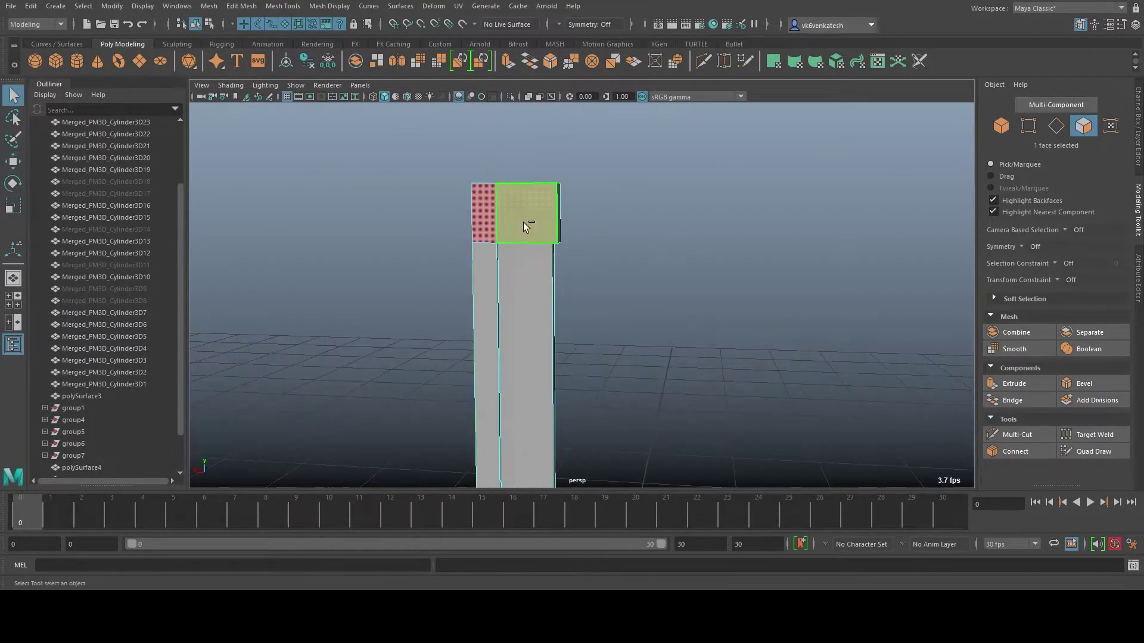
double_click(525, 226)
key(f)
alt+right_drag(792, 330, 802, 360)
mouse_move(802, 360)
alt+mouse_down()
mouse_move(748, 135)
mouse_move(689, 291)
alt+mouse_up()
key(F8)
alt+right_drag(689, 291, 735, 199)
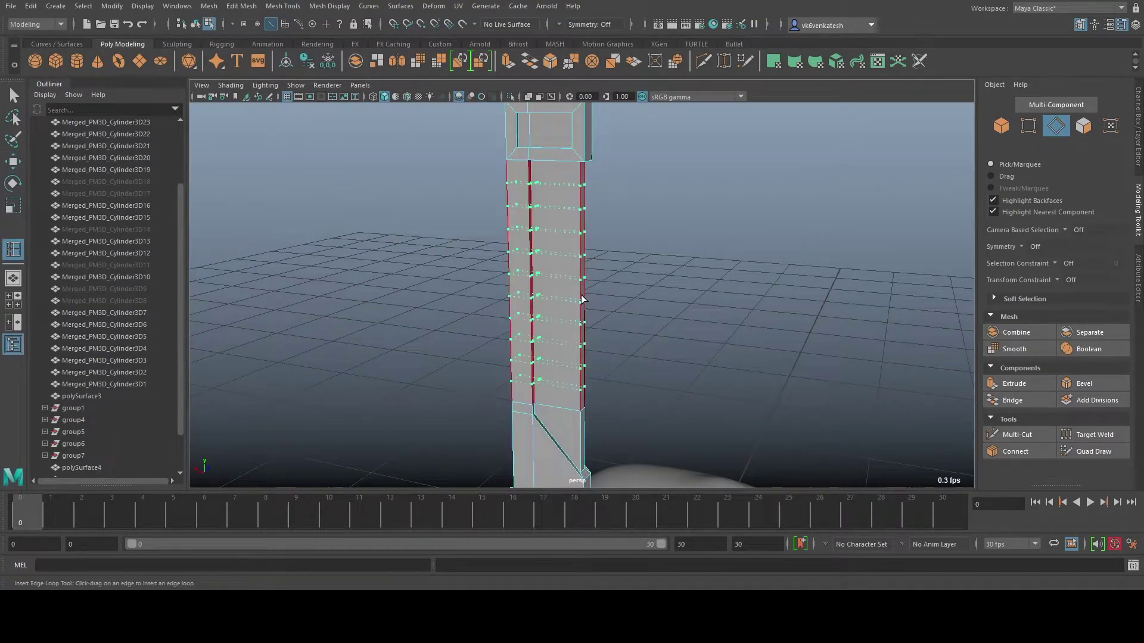
Insert evenly spaced edge loops along the pillar and select the first face bands.
drag(583, 299, 587, 301)
alt+right_drag(625, 314, 651, 276)
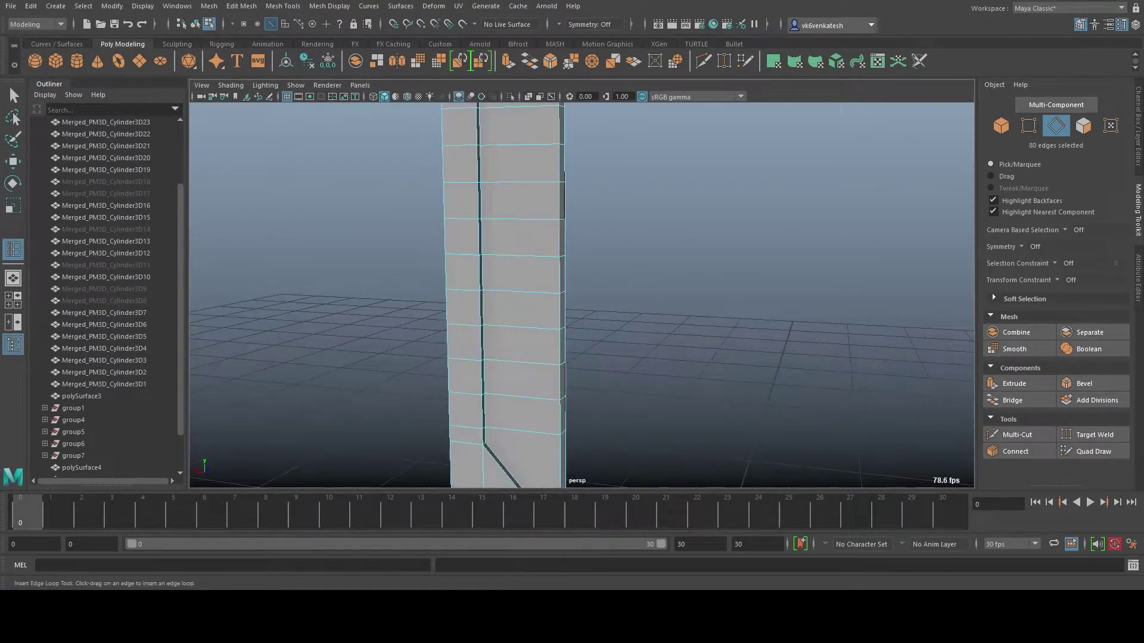
key(q)
key(F11)
click(684, 334)
alt+drag(684, 334, 697, 390)
shift+click(647, 344)
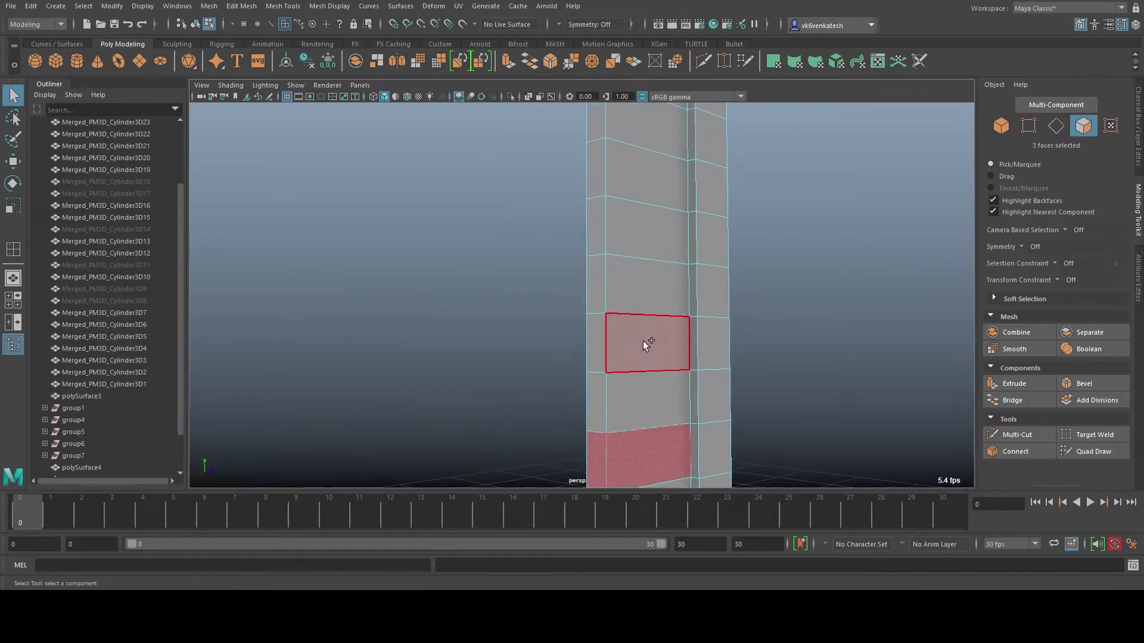
alt+right_drag(646, 344, 567, 301)
Select alternating face bands up to the top and extrude them into raised ridges.
key(space)
shift+drag(506, 256, 590, 399)
shift+drag(506, 197, 589, 470)
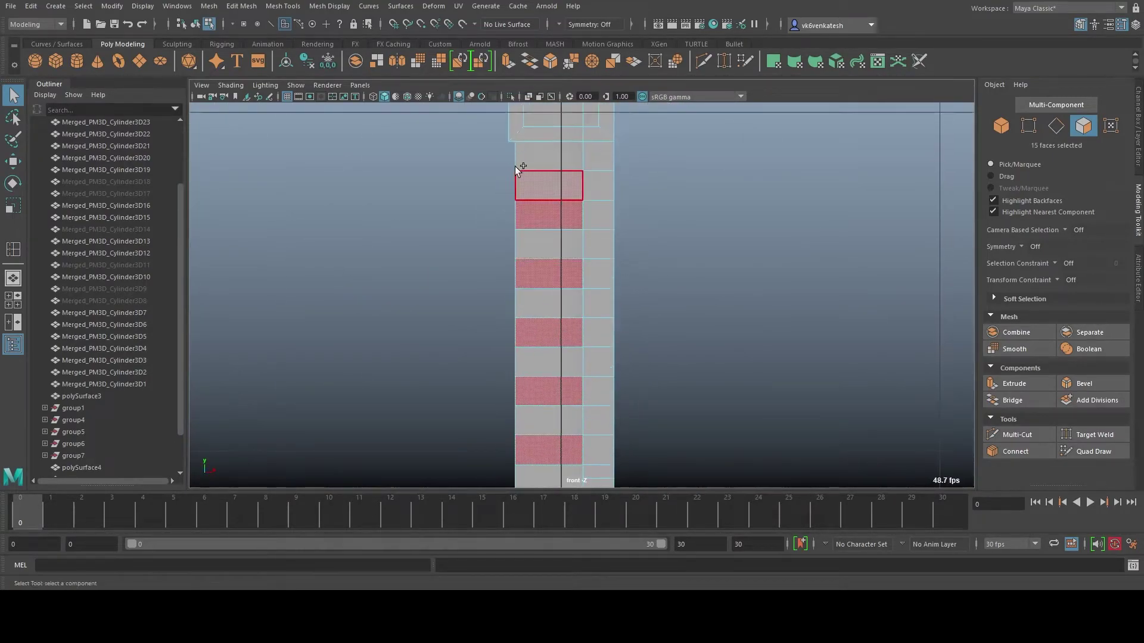
shift+drag(517, 170, 587, 200)
key(space)
key(ctrl+e)
drag(625, 408, 611, 415)
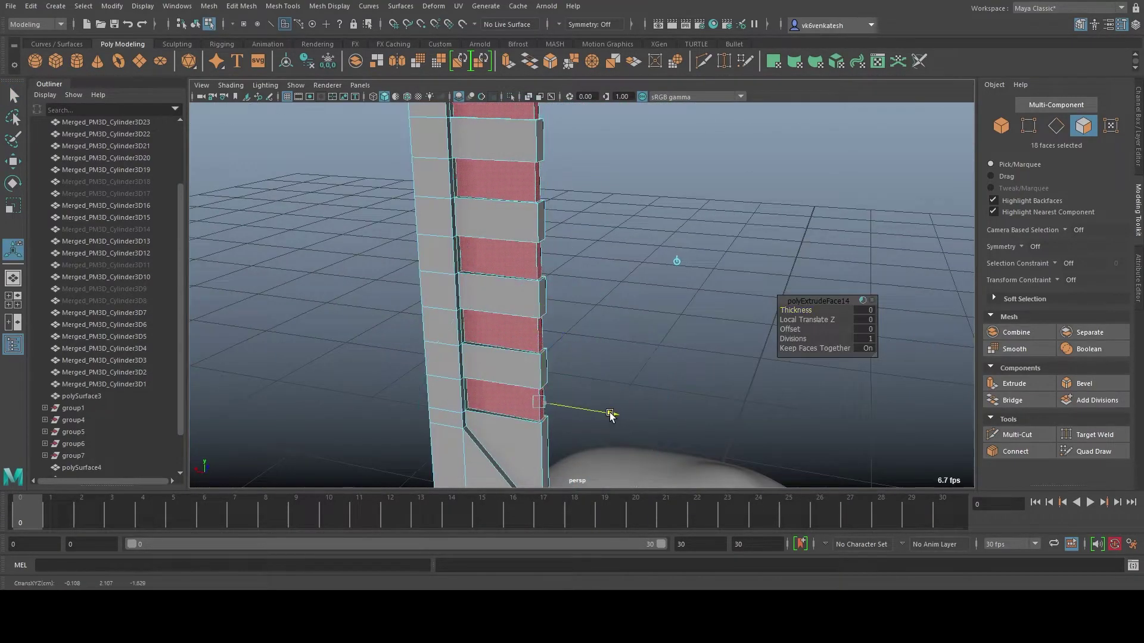
key(F8)
key(space)
key(space)
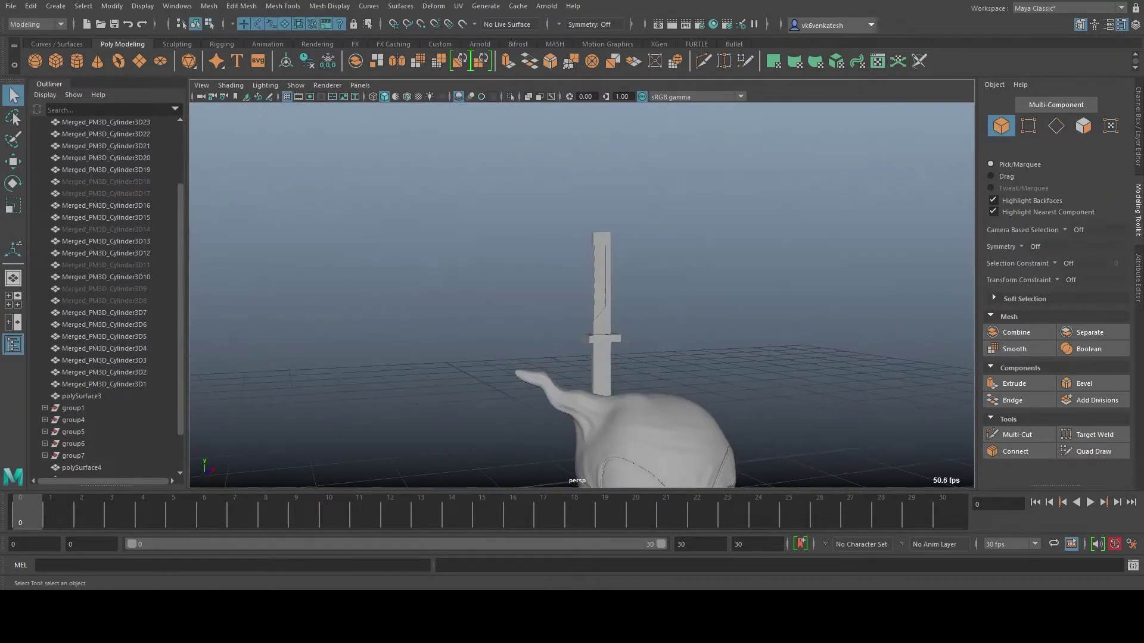
Scale selected vertices of the katana to adjust its proportions.
alt+right_drag(777, 362, 685, 334)
key(F9)
drag(536, 149, 638, 346)
key(r)
mouse_move(637, 346)
alt+right_down()
mouse_move(679, 315)
mouse_move(661, 332)
alt+right_up()
alt+drag(661, 332, 557, 319)
key(F8)
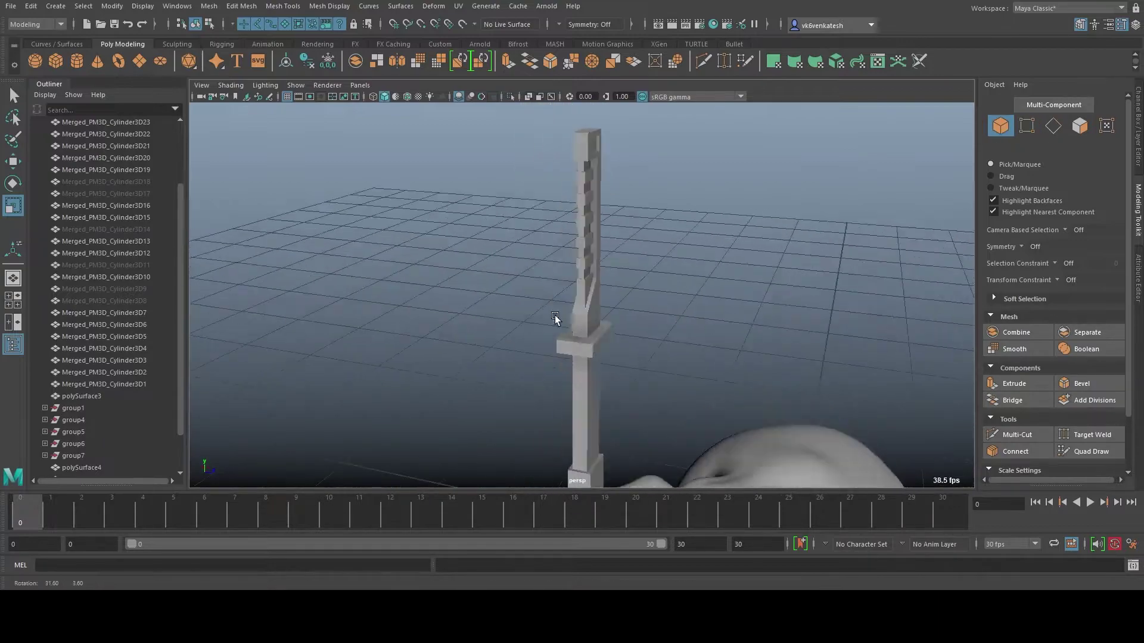
Scale, move and rotate the katana diagonally across Deadpool's back.
click(567, 361)
alt+drag(567, 361, 563, 325)
key(w)
alt+right_drag(563, 325, 563, 320)
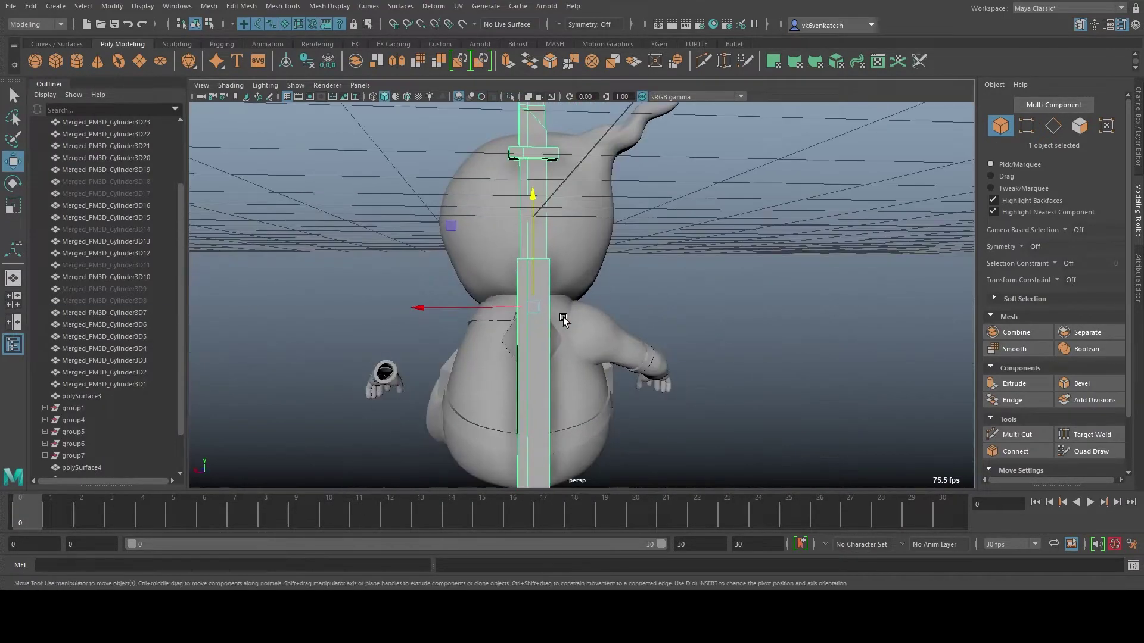
alt+drag(501, 266, 572, 262)
alt+right_drag(572, 262, 613, 255)
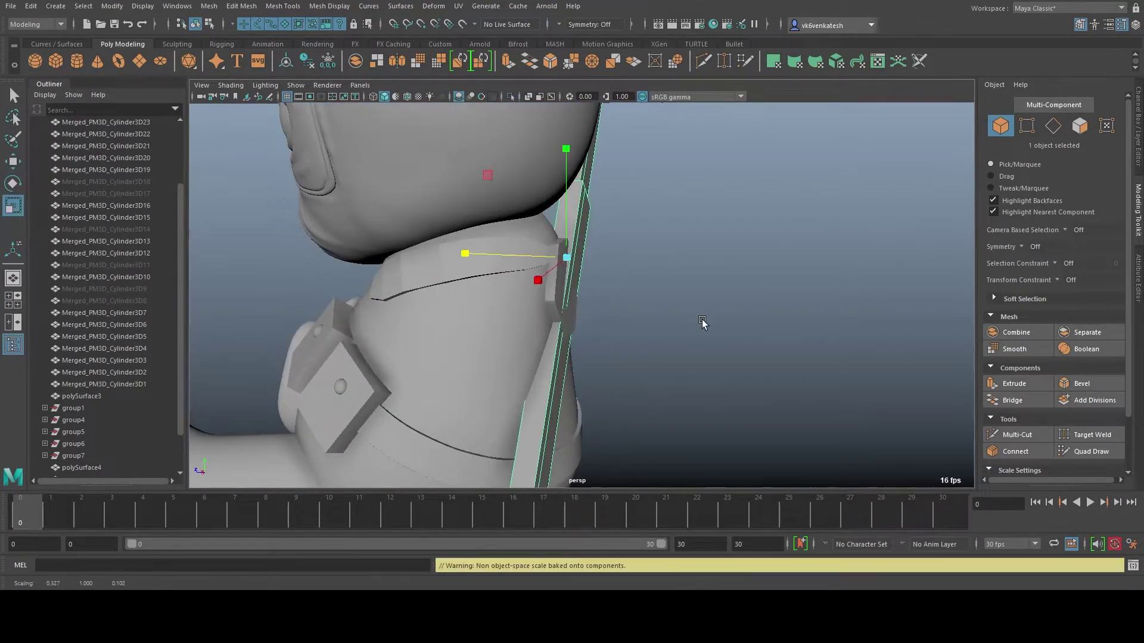
mouse_move(702, 321)
alt+mouse_down()
mouse_move(480, 287)
mouse_move(668, 286)
mouse_move(646, 352)
alt+mouse_up()
key(w)
alt+right_drag(646, 352, 674, 259)
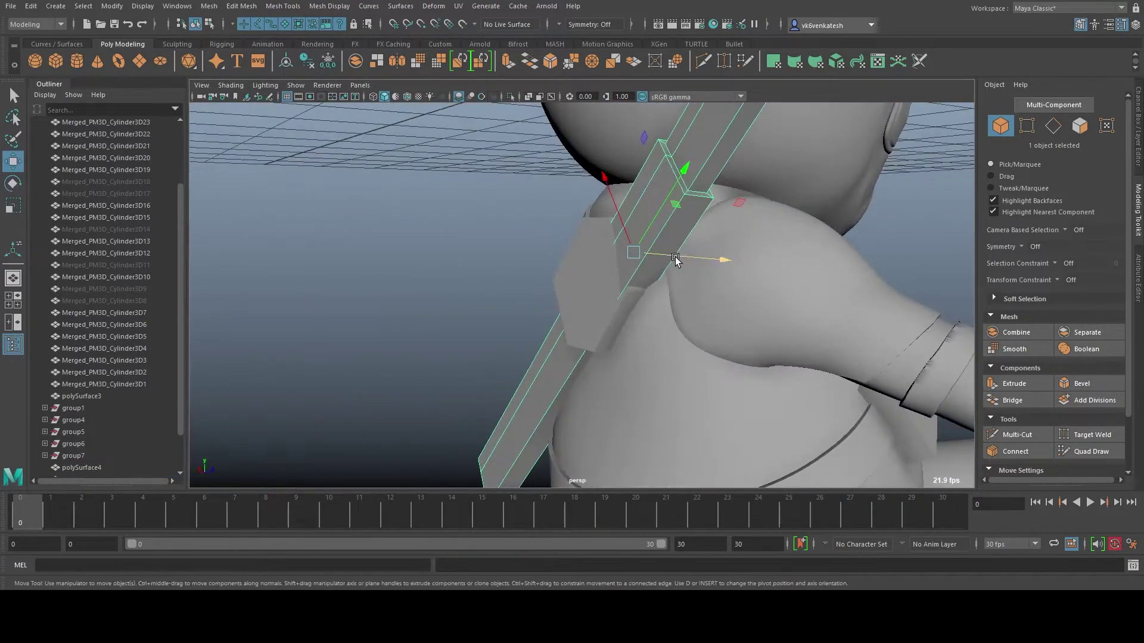
mouse_move(674, 259)
alt+mouse_down()
mouse_move(743, 263)
mouse_move(567, 324)
mouse_move(523, 263)
mouse_move(558, 231)
mouse_move(596, 268)
mouse_move(813, 363)
mouse_move(629, 389)
mouse_move(523, 357)
mouse_move(709, 388)
mouse_move(625, 263)
mouse_move(633, 369)
mouse_move(443, 336)
alt+mouse_up()
key(e)
key(w)
click(634, 369)
Shape the hexagonal buckle on the strap by scaling its vertices and moving its faces.
mouse_move(534, 369)
alt+mouse_down()
mouse_move(417, 357)
mouse_move(584, 334)
alt+mouse_up()
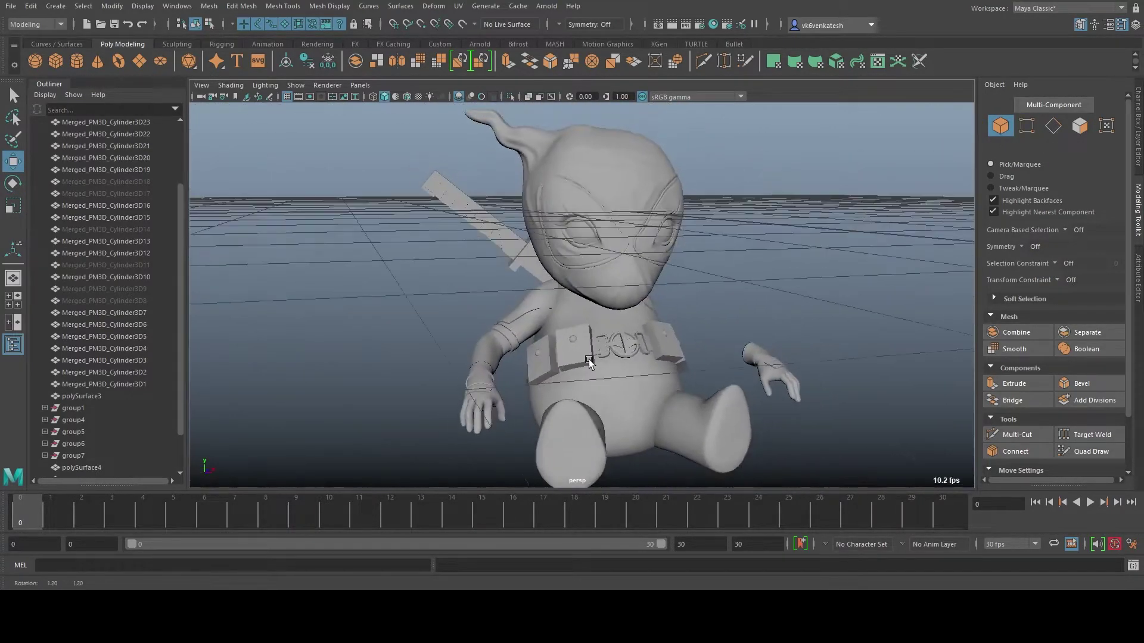
click(584, 316)
key(f)
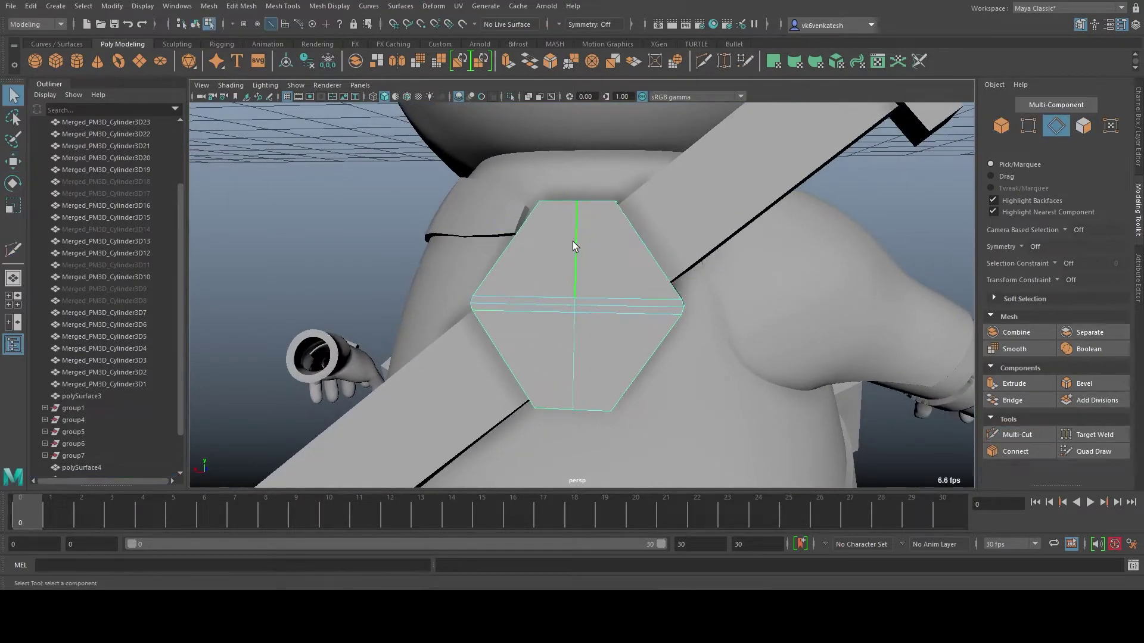
mouse_move(551, 360)
alt+mouse_down()
mouse_move(638, 378)
mouse_move(582, 332)
mouse_move(554, 381)
mouse_move(539, 315)
alt+mouse_up()
key(F9)
key(r)
mouse_move(563, 388)
alt+mouse_down()
mouse_move(539, 268)
mouse_move(565, 233)
mouse_move(669, 390)
alt+mouse_up()
key(w)
key(F11)
mouse_move(486, 201)
alt+mouse_down()
mouse_move(536, 298)
mouse_move(595, 309)
mouse_move(581, 238)
alt+mouse_up()
key(F8)
Select the strap piece, then the torso as the drawing surface.
scroll(656, 352, down, 5)
mouse_move(655, 351)
alt+mouse_down()
mouse_move(596, 310)
mouse_move(655, 352)
alt+mouse_up()
scroll(536, 298, up, 5)
click(474, 288)
mouse_move(474, 289)
alt+mouse_down()
mouse_move(453, 286)
mouse_move(536, 310)
alt+mouse_up()
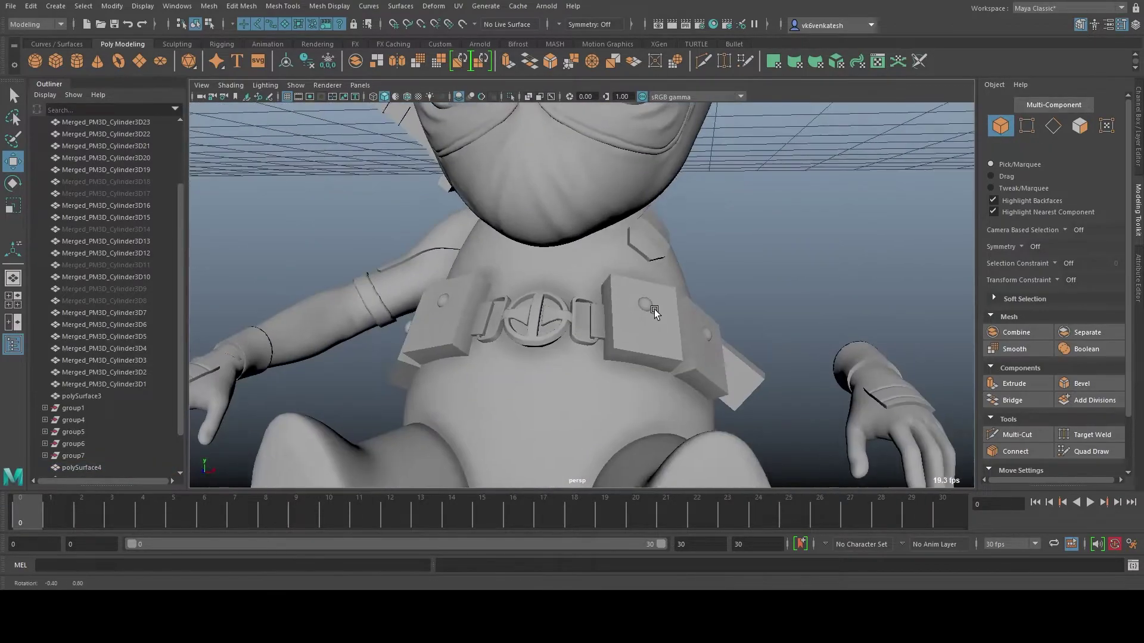
click(583, 405)
scroll(248, 341, down, 5)
Hide the belt groups, make the torso live, and start a Quad Draw strap strip.
key(ctrl+h)
scroll(388, 383, up, 5)
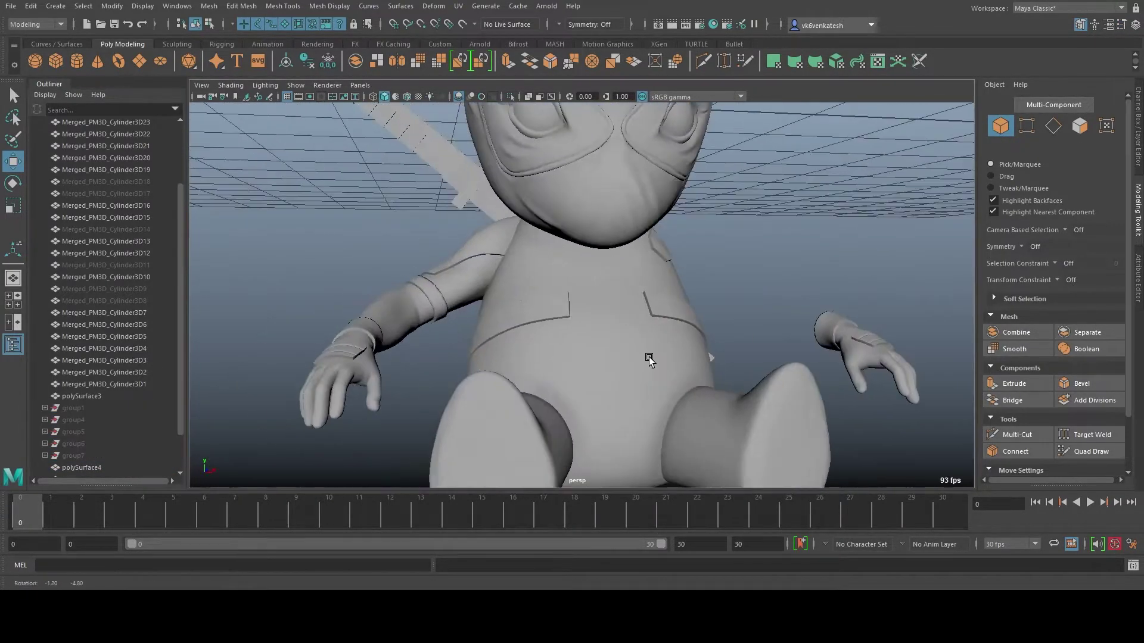
click(542, 339)
click(1092, 454)
click(521, 271)
click(578, 245)
click(593, 283)
click(536, 310)
shift+click(557, 277)
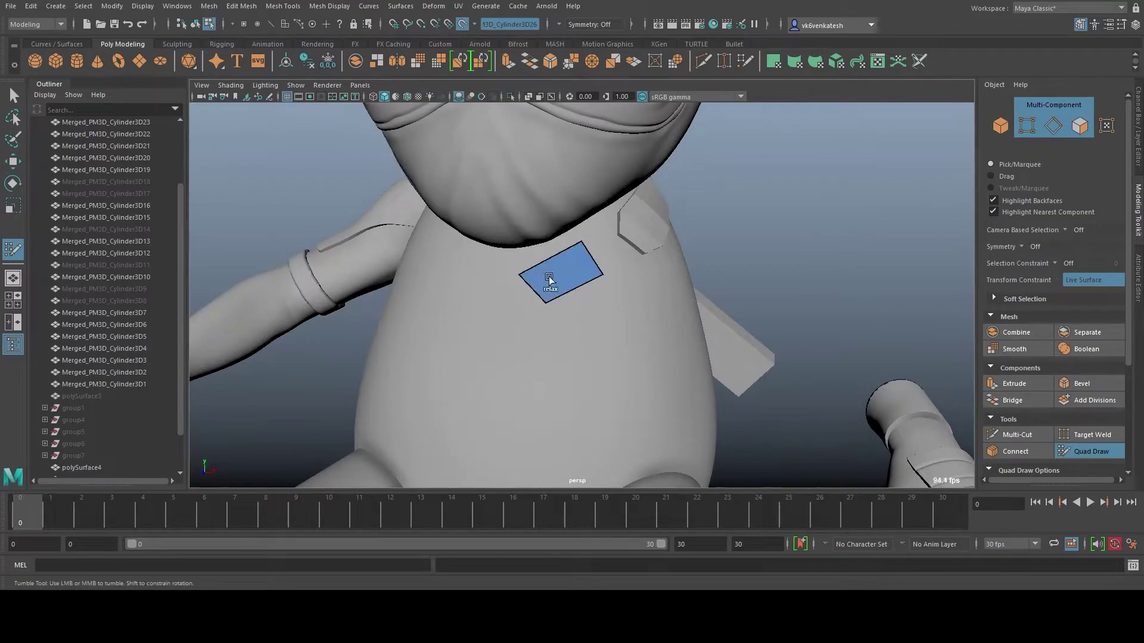
mouse_move(615, 282)
alt+mouse_down()
mouse_move(478, 383)
mouse_move(544, 379)
alt+mouse_up()
shift+click(544, 378)
Extend the quad strip up to the shoulder and finish drawing.
mouse_move(673, 350)
alt+mouse_down()
mouse_move(562, 370)
mouse_move(548, 396)
mouse_move(551, 341)
mouse_move(740, 301)
mouse_move(679, 357)
mouse_move(595, 334)
mouse_move(631, 322)
alt+mouse_up()
alt+right_drag(631, 322, 617, 297)
shift+click(618, 296)
mouse_move(617, 297)
alt+mouse_down()
mouse_move(669, 400)
mouse_move(590, 345)
mouse_move(677, 352)
mouse_move(586, 275)
mouse_move(576, 357)
mouse_move(587, 374)
mouse_move(562, 377)
mouse_move(620, 370)
mouse_move(659, 383)
mouse_move(715, 300)
alt+mouse_up()
shift+click(590, 346)
alt+drag(758, 261, 723, 324)
key(q)
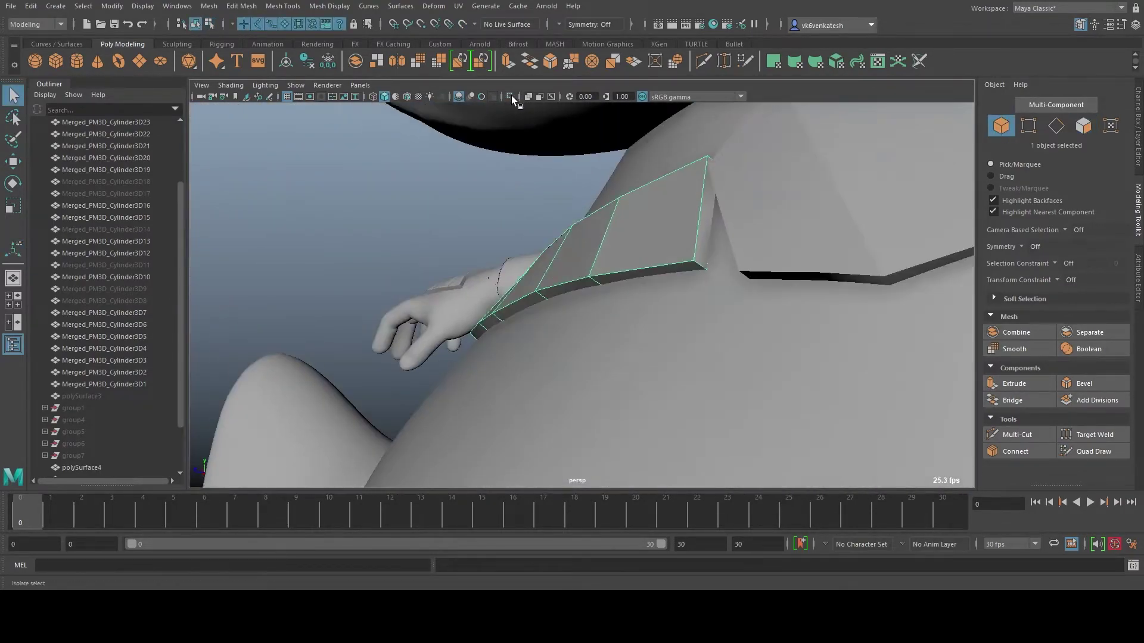
Isolate the strip, remove a stray edge, and preview it smoothed.
click(511, 97)
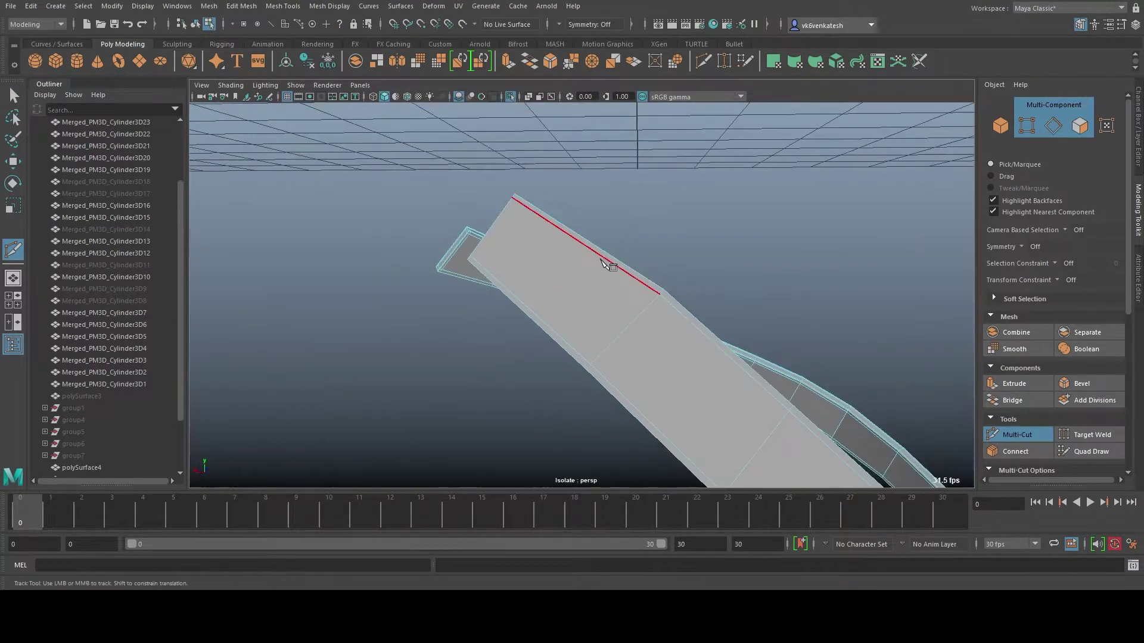
mouse_move(620, 184)
alt+mouse_down()
mouse_move(544, 293)
mouse_move(607, 168)
alt+mouse_up()
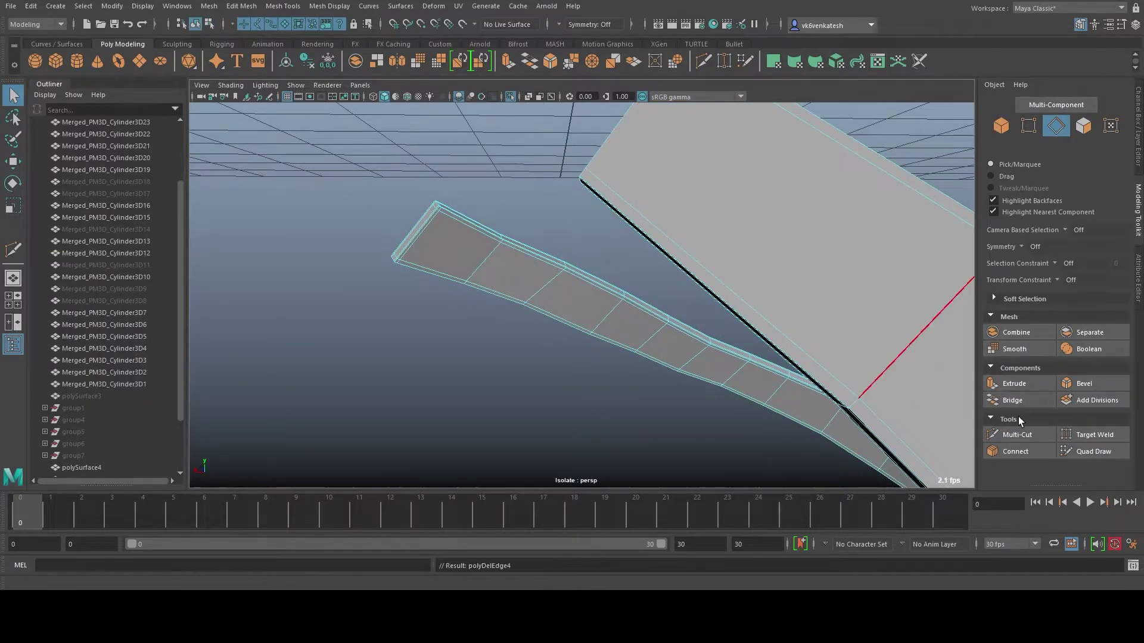
key(F8)
key(ctrl+1)
mouse_move(480, 291)
alt+mouse_down()
mouse_move(388, 281)
mouse_move(574, 276)
mouse_move(620, 324)
alt+mouse_up()
key(4)
key(5)
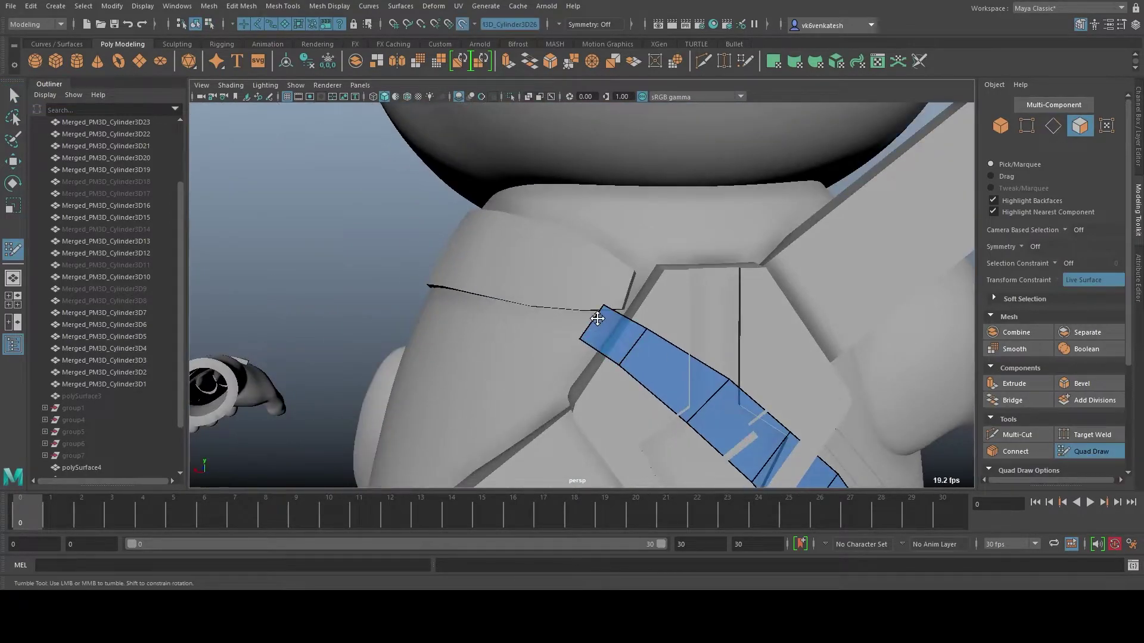
Extrude the strap faces to a thickness of 0.024.
key(ctrl+e)
alt+drag(664, 379, 345, 185)
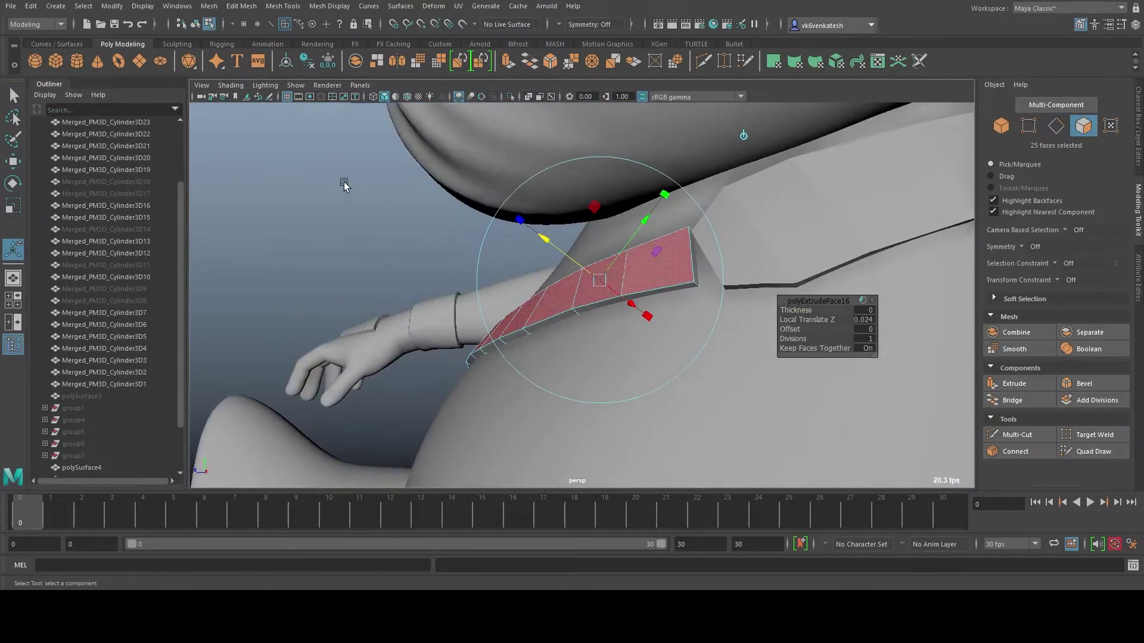
click(508, 98)
alt+drag(716, 364, 676, 326)
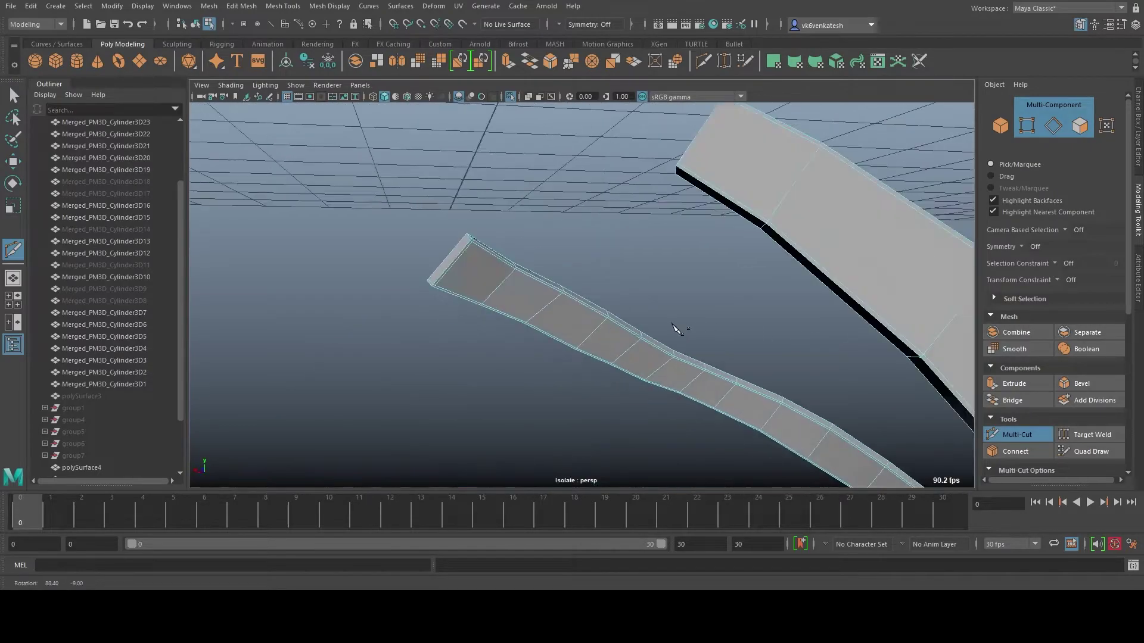
alt+right_drag(676, 326, 649, 326)
key(q)
Select the belt, sword and strap objects and group them as group8.
alt+drag(661, 302, 544, 153)
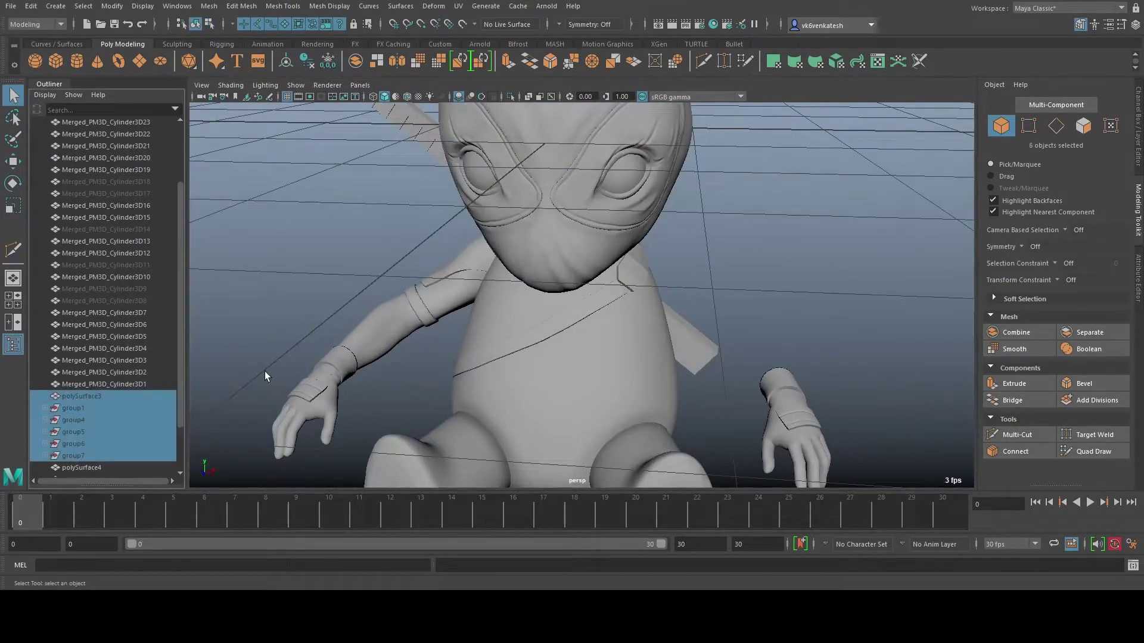
mouse_move(266, 377)
alt+mouse_down()
mouse_move(537, 354)
mouse_move(645, 434)
alt+mouse_up()
mouse_move(656, 179)
mouse_down()
mouse_move(383, 294)
mouse_move(786, 349)
mouse_move(417, 309)
mouse_up()
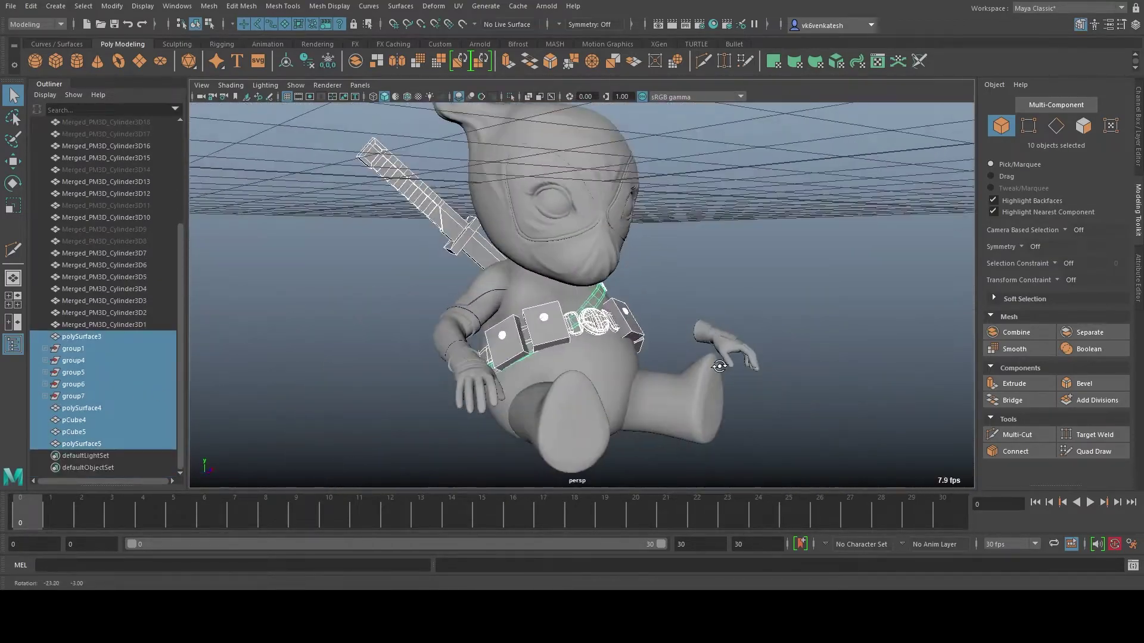
key(ctrl+g)
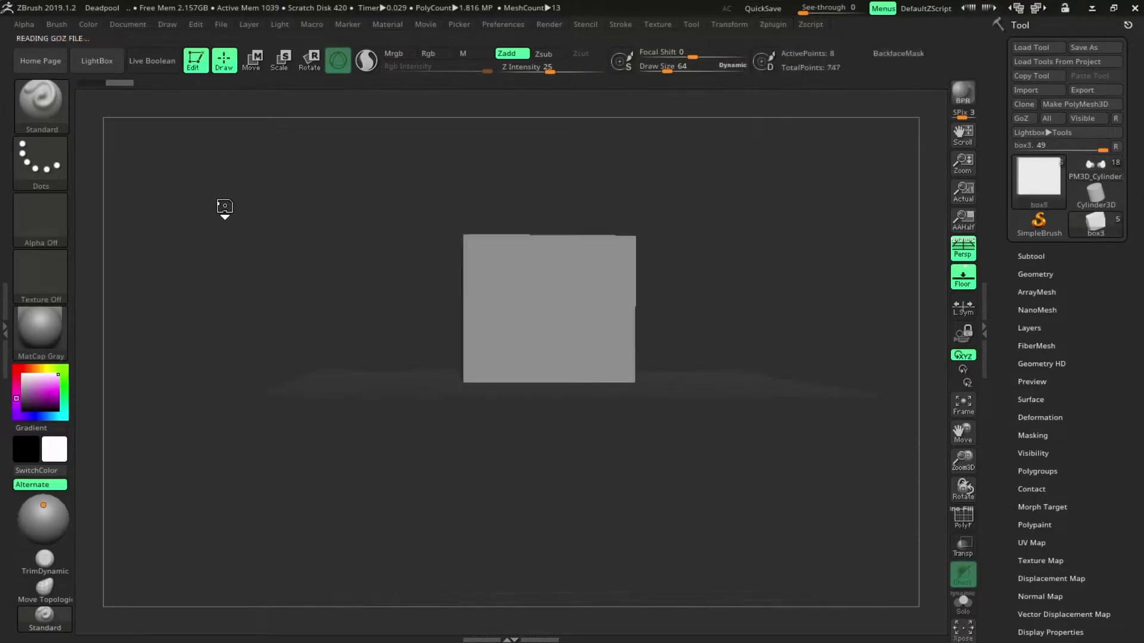
In the Subtool list, delete the first two stray box subtools from the belt-and-katana model.
drag(224, 206, 894, 333)
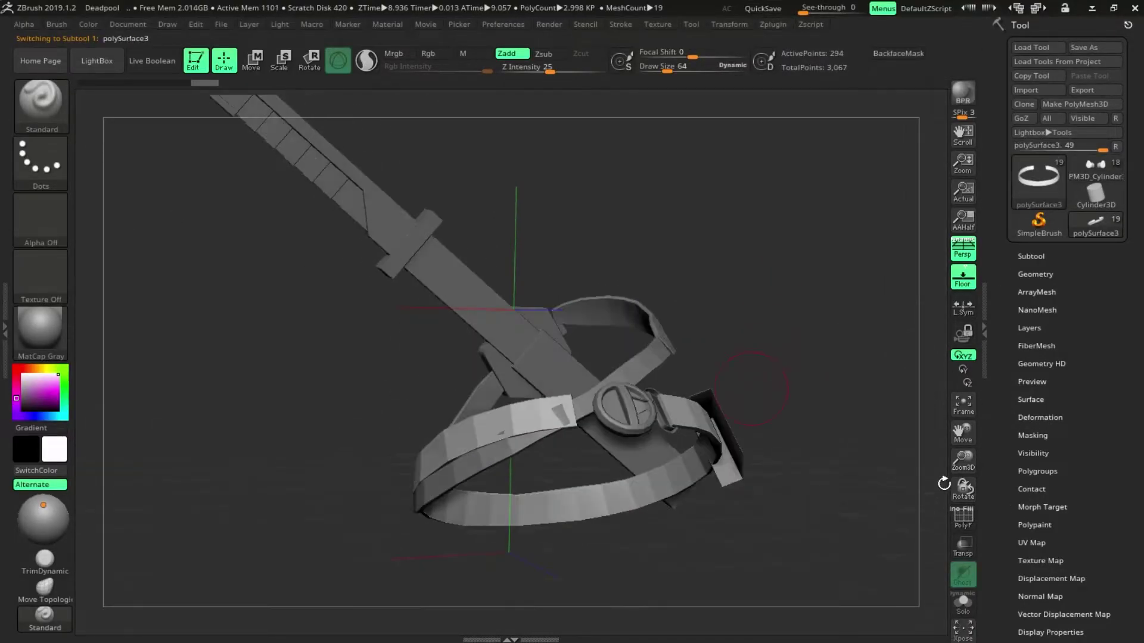
click(1030, 256)
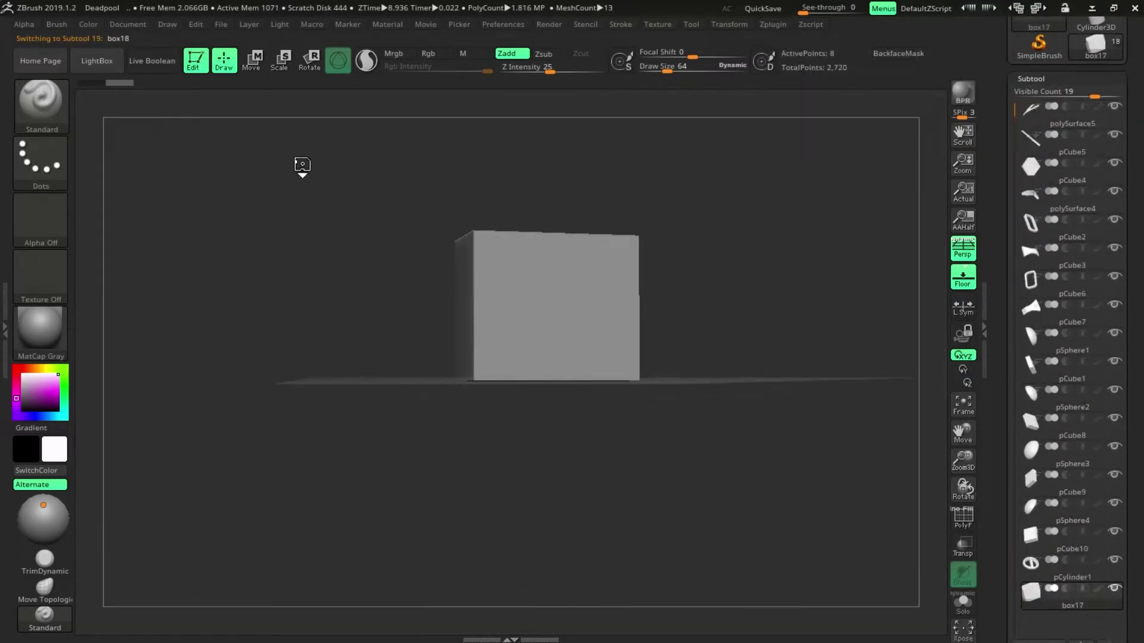
drag(792, 358, 536, 470)
alt+click(680, 497)
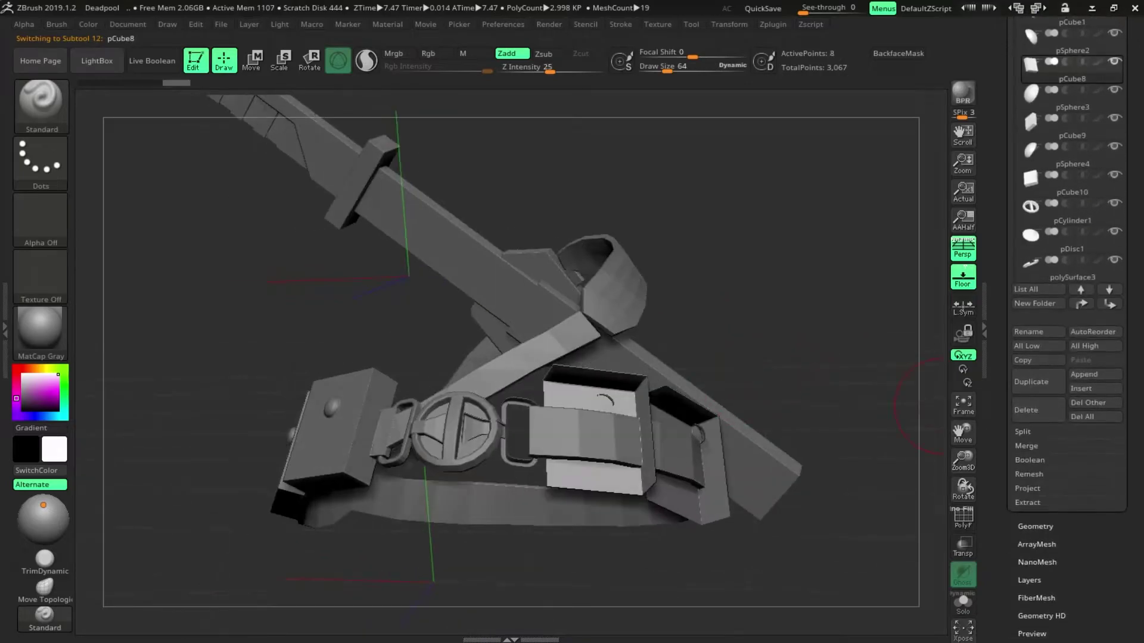
click(1025, 410)
click(896, 440)
click(1026, 410)
click(897, 441)
Delete pCube5 and the remaining stray box subtools, leaving strap, pouches, buckle and sword.
mouse_move(897, 441)
mouse_down()
mouse_move(761, 490)
mouse_move(816, 474)
mouse_up()
click(1026, 410)
click(897, 441)
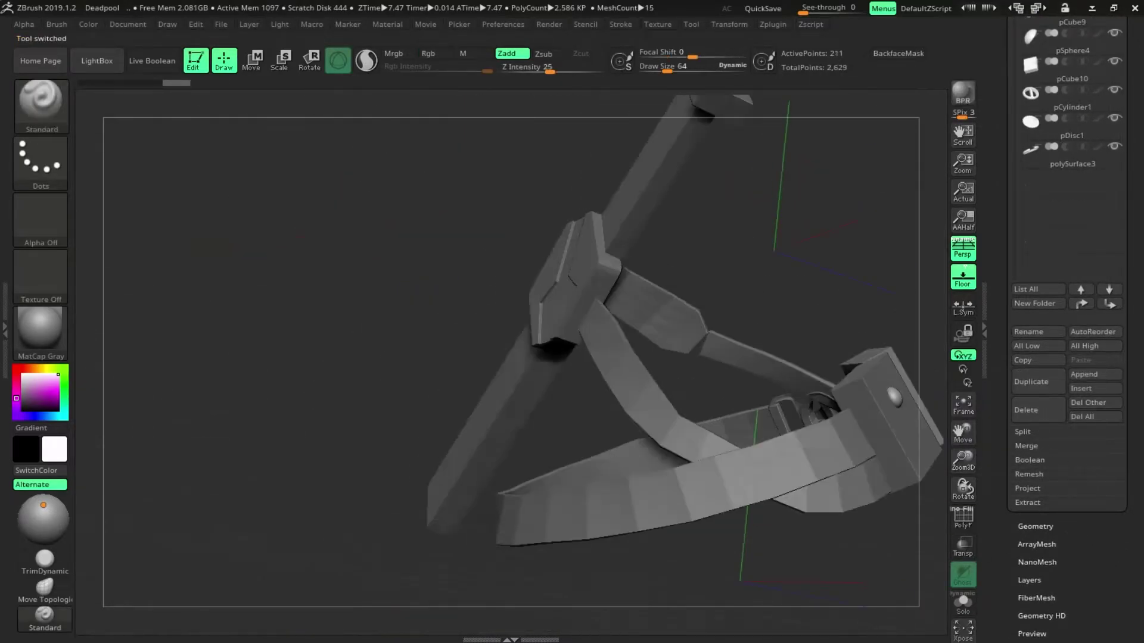
drag(896, 441, 760, 574)
click(1026, 409)
click(897, 440)
click(1026, 409)
click(896, 440)
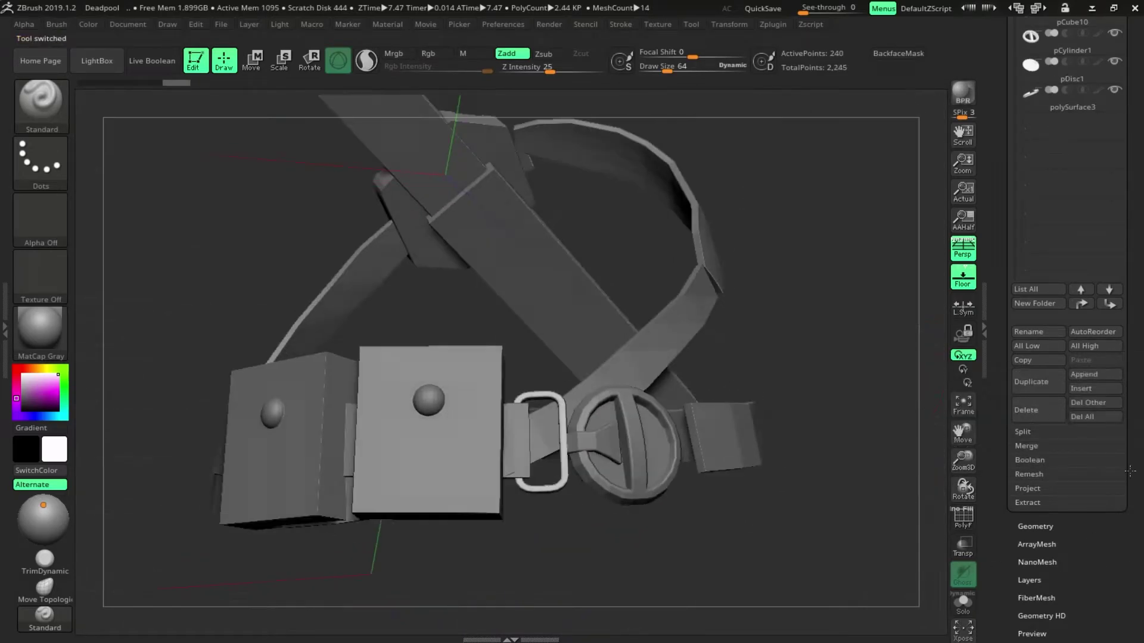
mouse_move(897, 440)
mouse_down()
mouse_move(656, 453)
mouse_move(715, 417)
mouse_up()
Run the plugin operation on the remaining subtools and switch back to the Deadpool tool.
click(773, 24)
click(792, 259)
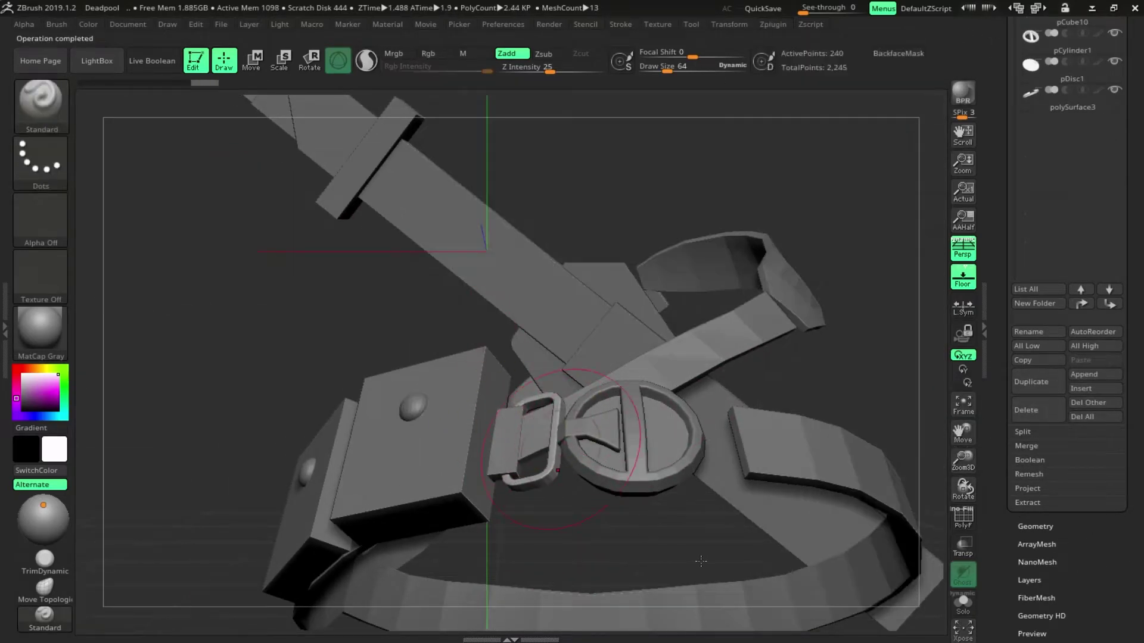
key(w)
mouse_move(792, 259)
mouse_down()
mouse_move(942, 454)
mouse_move(944, 298)
mouse_up()
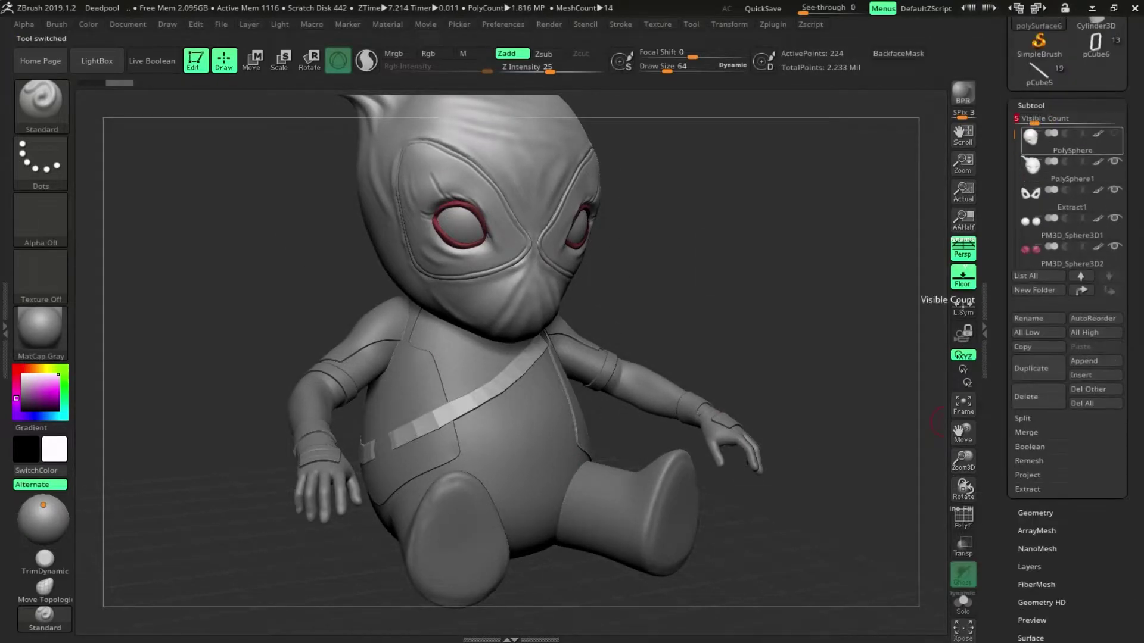
Append the belt and katana to the Deadpool subtools, ZRemesh the wrist band, and fill the figure with red polypaint.
click(979, 448)
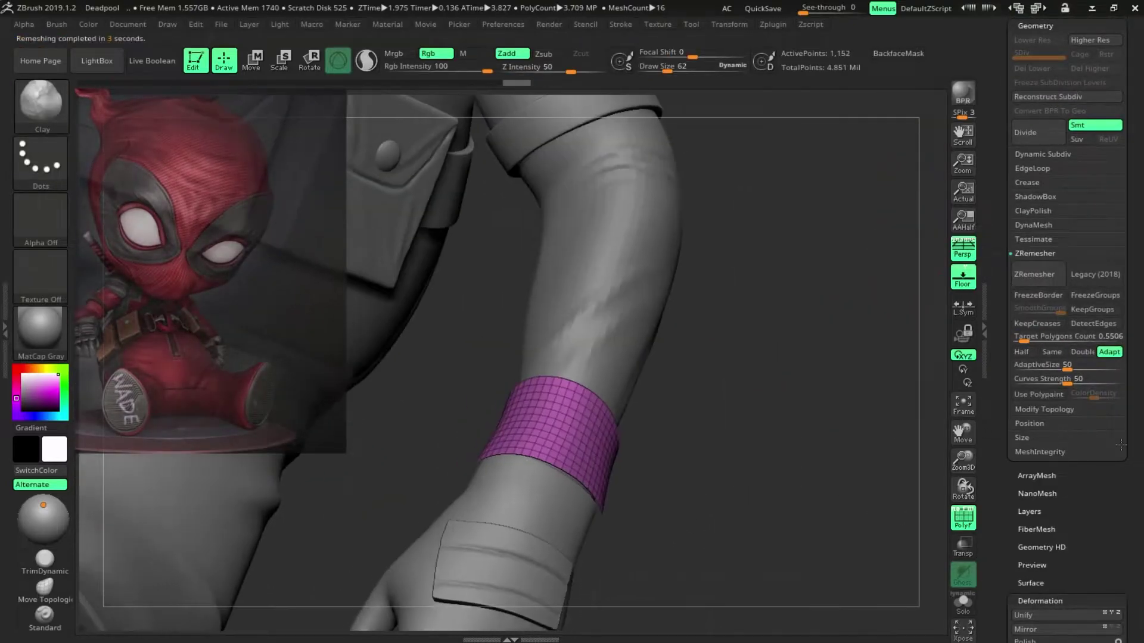
key(b)
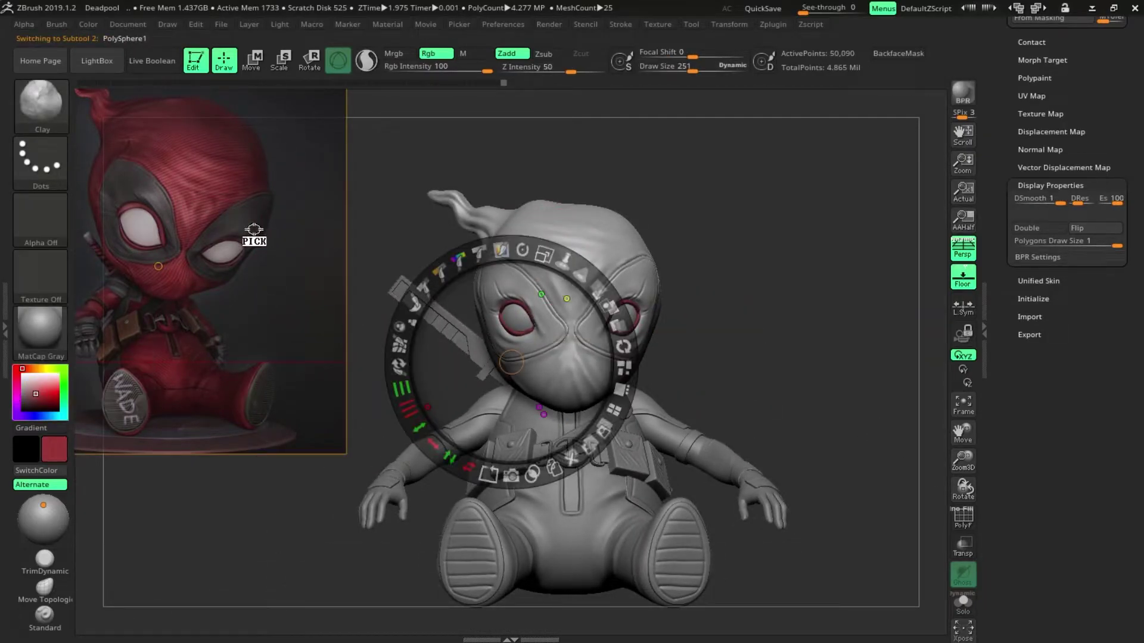
click(209, 309)
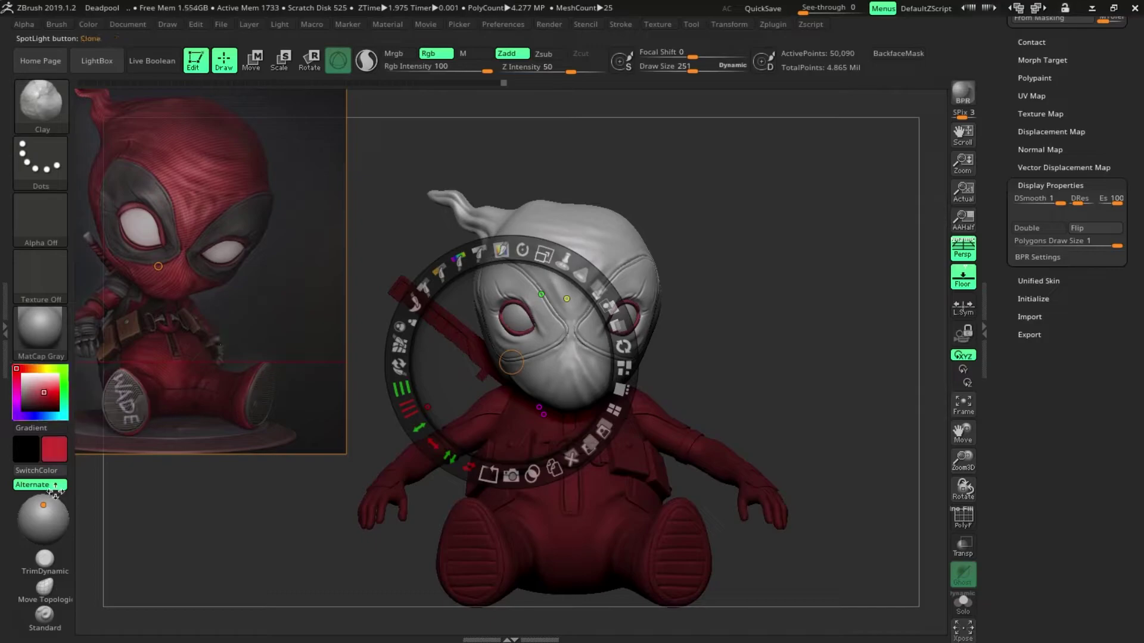
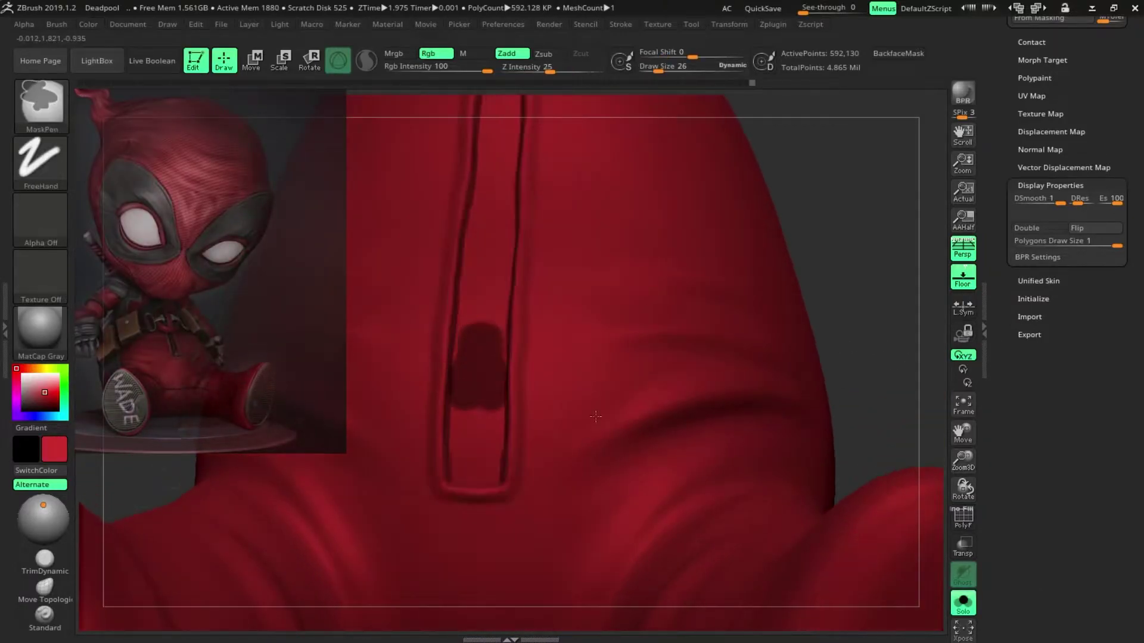
Switch to a push-pull brush and turn the pants slot upright to view its top.
key(s)
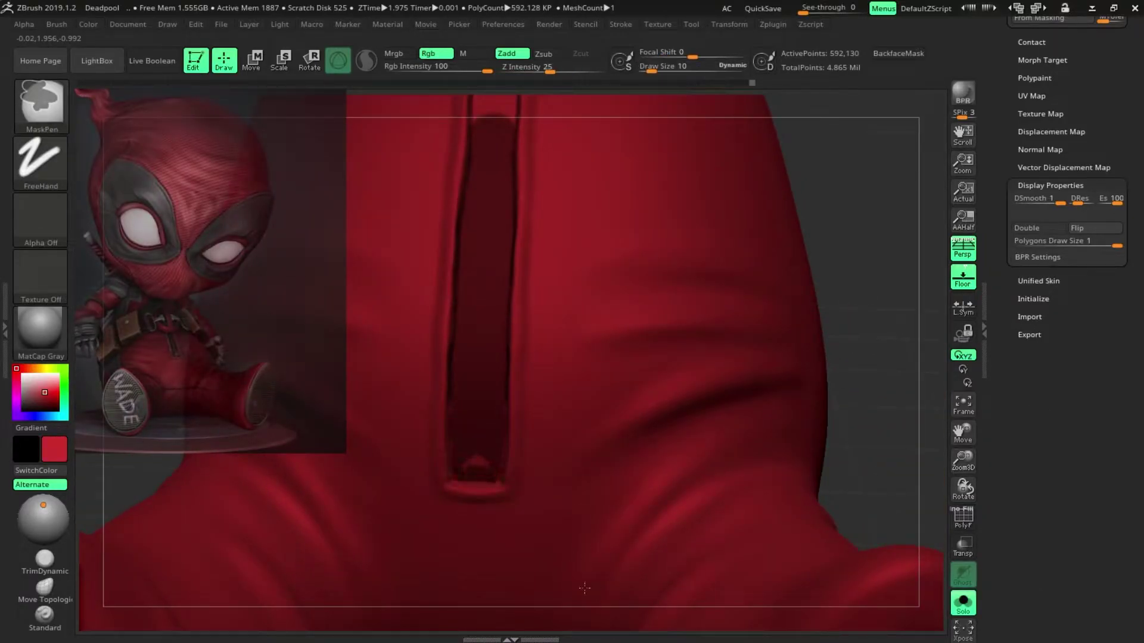
drag(547, 489, 551, 379)
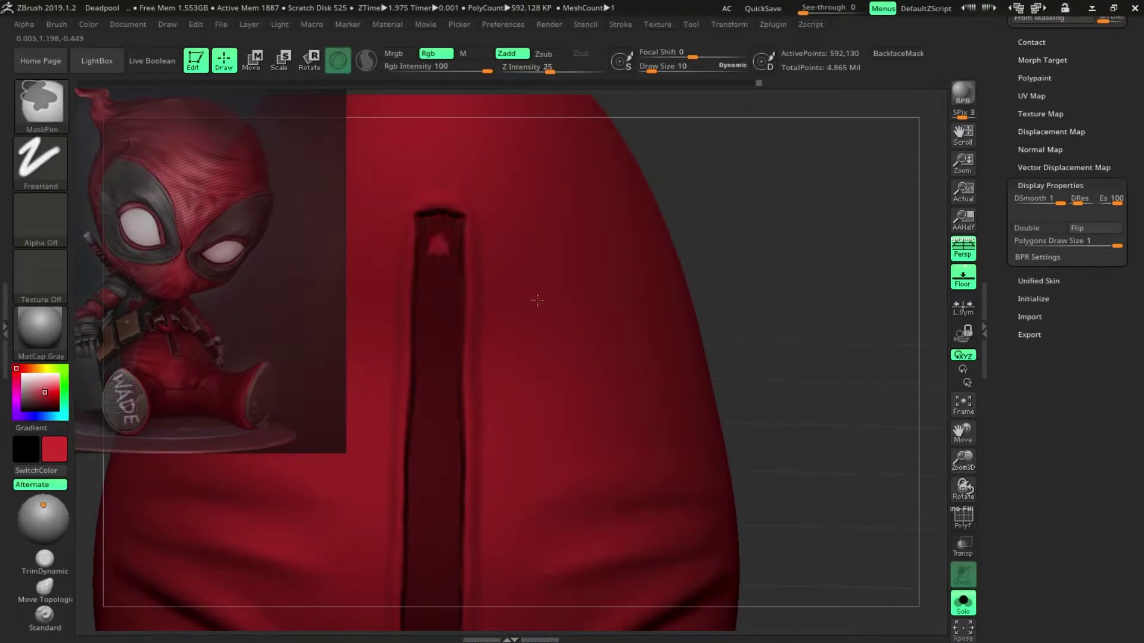
drag(536, 300, 638, 576)
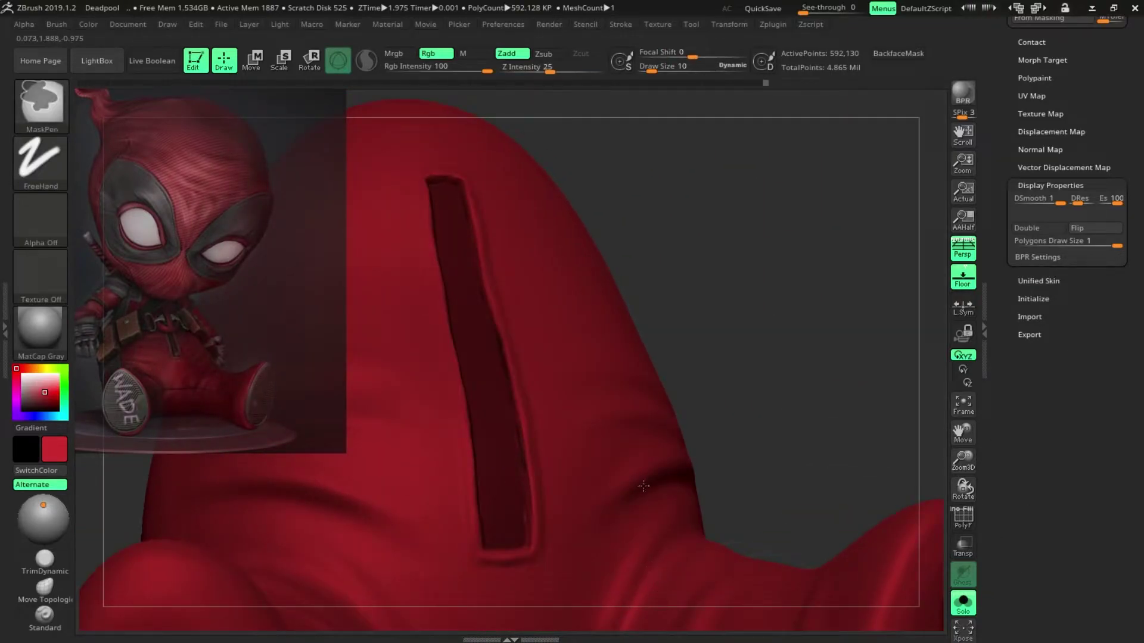
drag(587, 333, 618, 576)
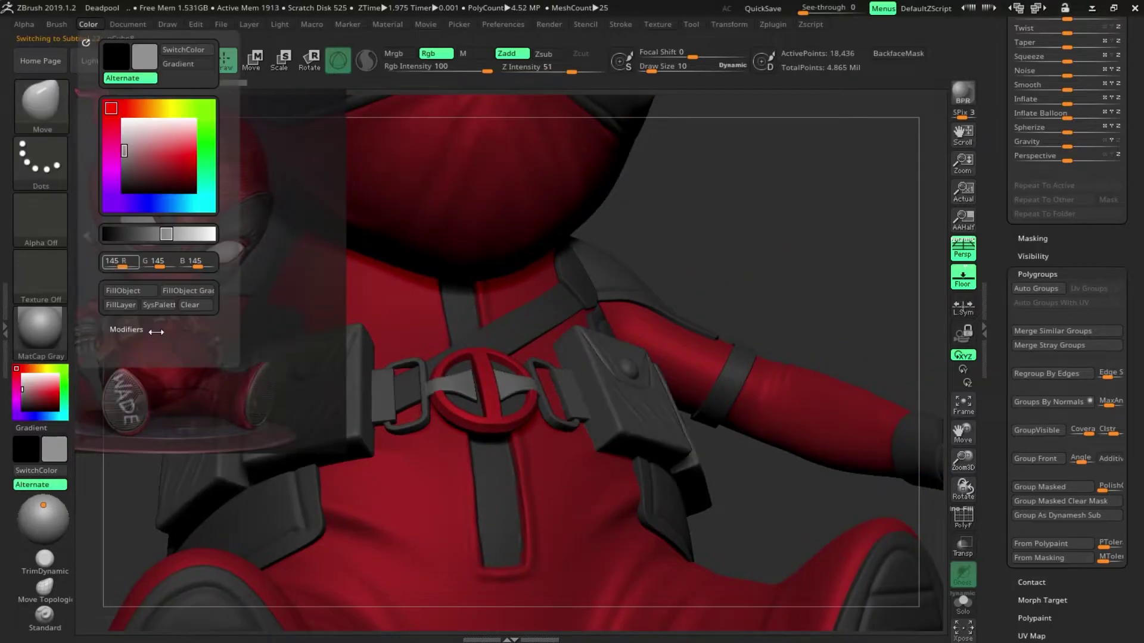
Make the Deadpool head the active subtool and rebuild it with ZRemesher.
alt+click(460, 502)
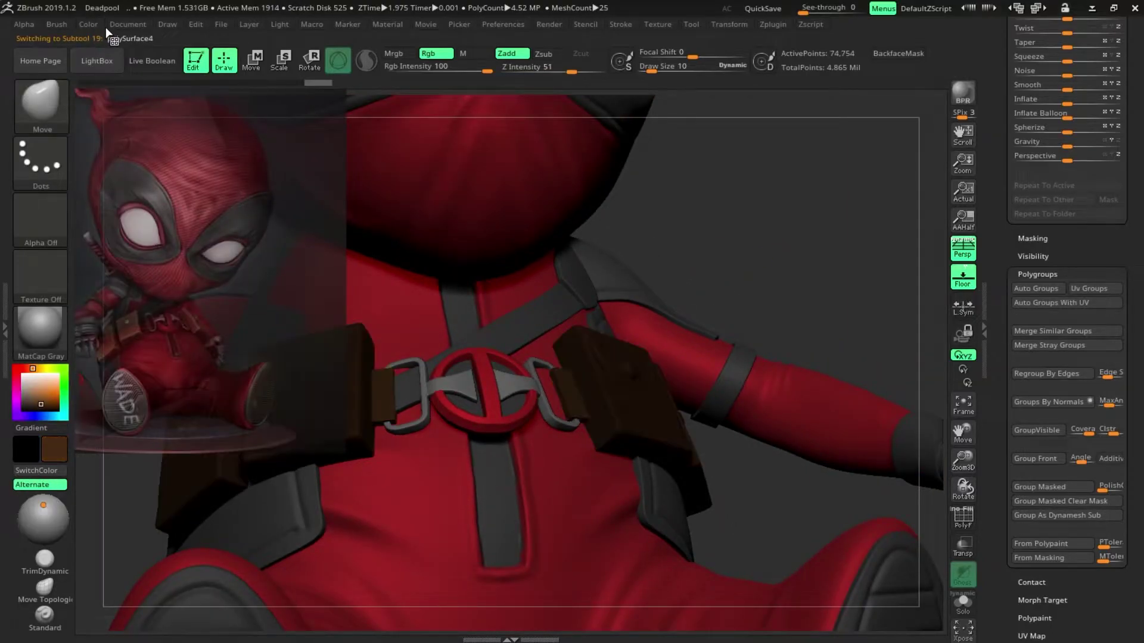
alt+drag(153, 251, 153, 138)
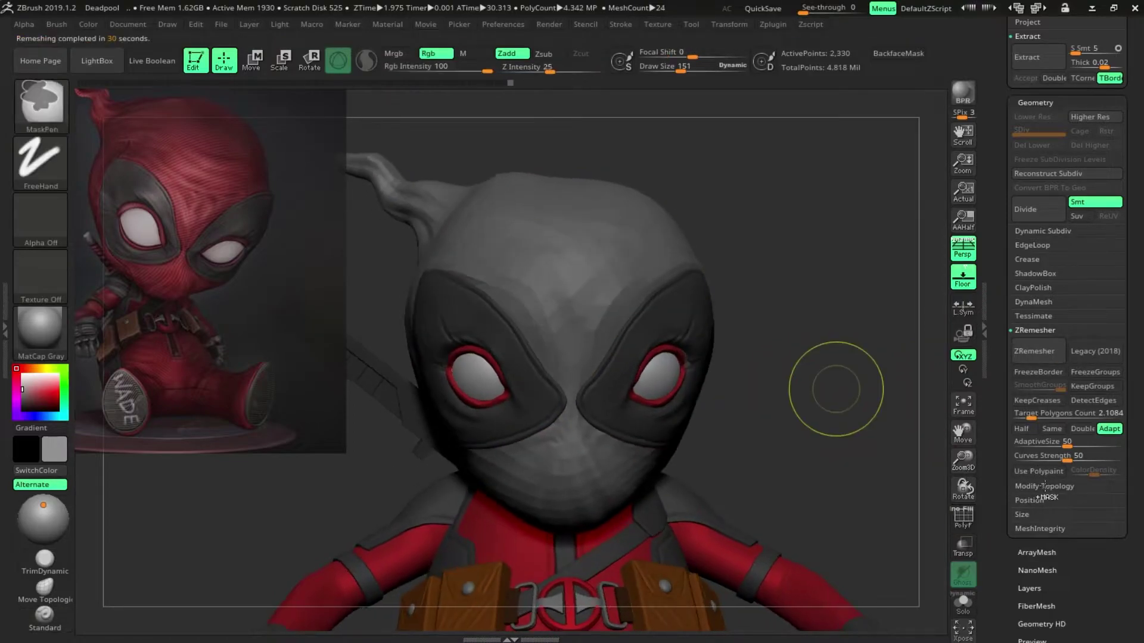
click(1067, 413)
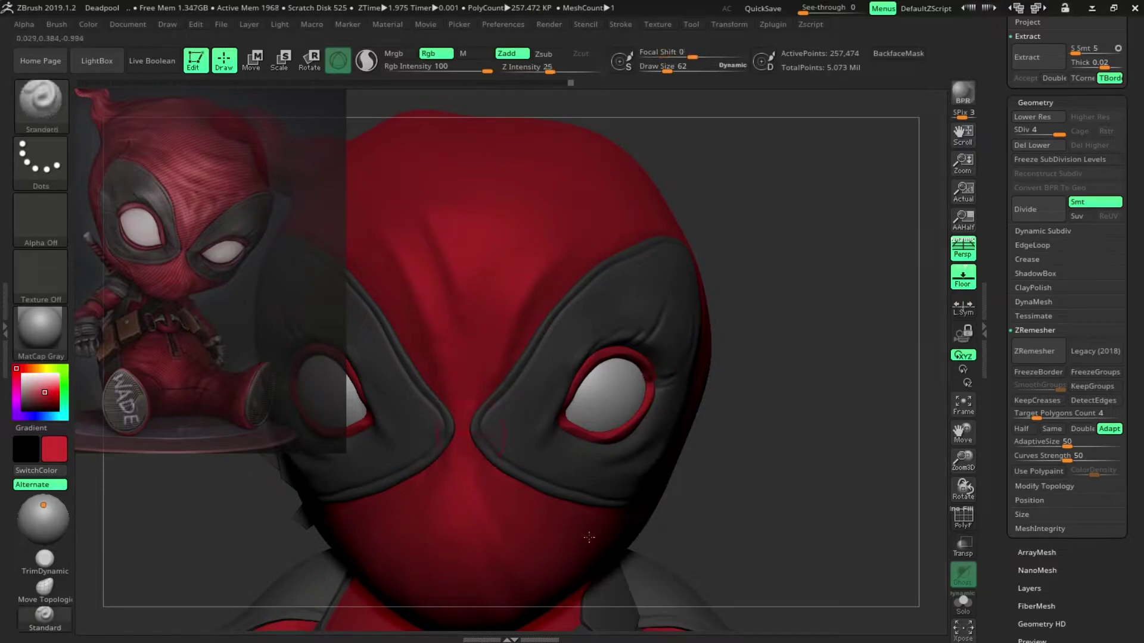
Smooth the top of the head and reshape the knotted tail on the mask.
mouse_move(945, 472)
mouse_down()
mouse_move(670, 639)
mouse_move(921, 245)
mouse_move(579, 352)
mouse_up()
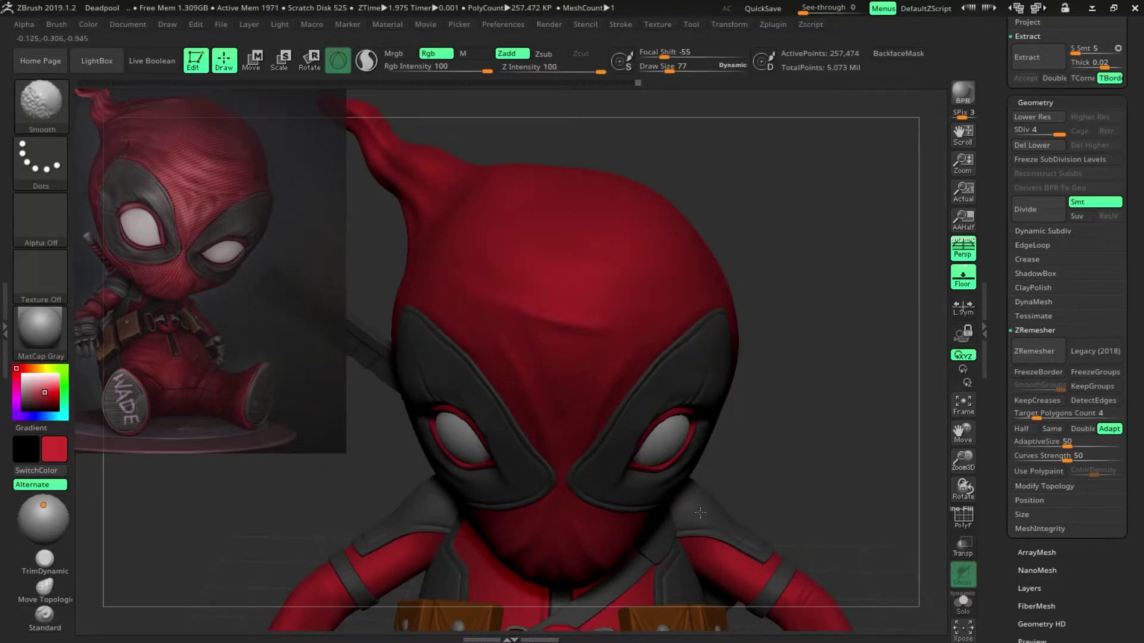
drag(700, 513, 700, 404)
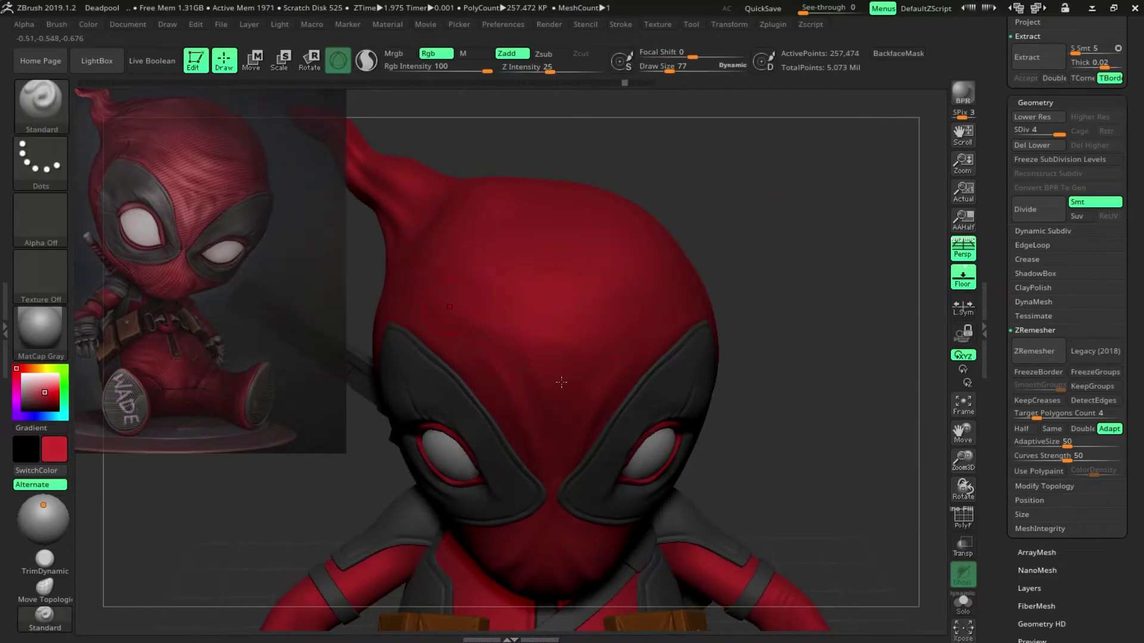
drag(534, 340, 542, 347)
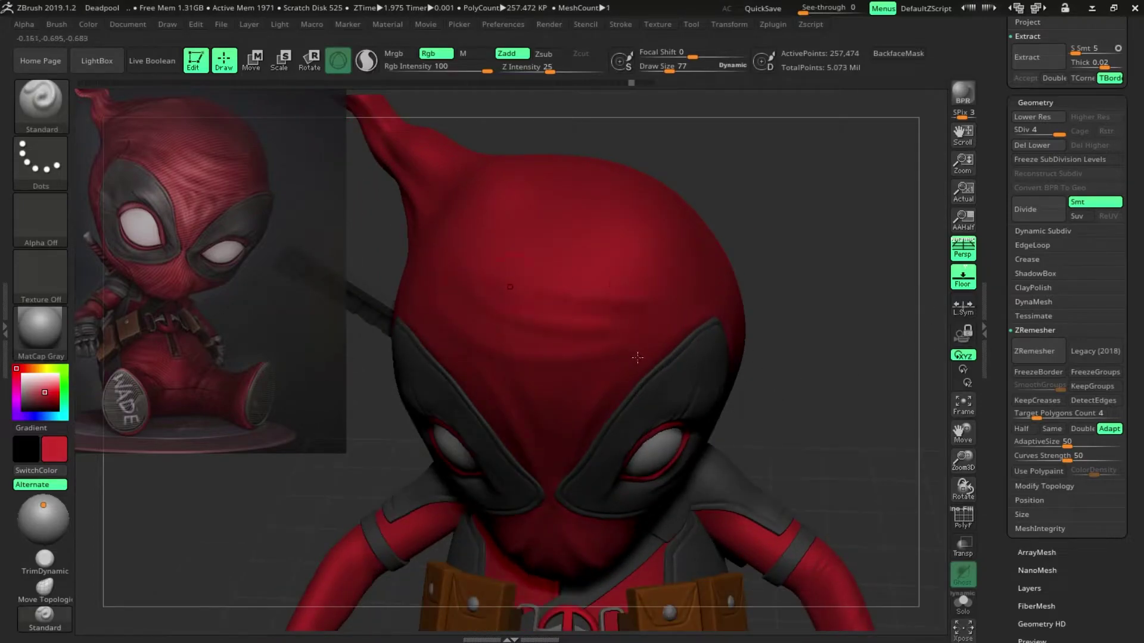
mouse_move(638, 363)
mouse_down()
mouse_move(703, 339)
mouse_move(626, 476)
mouse_up()
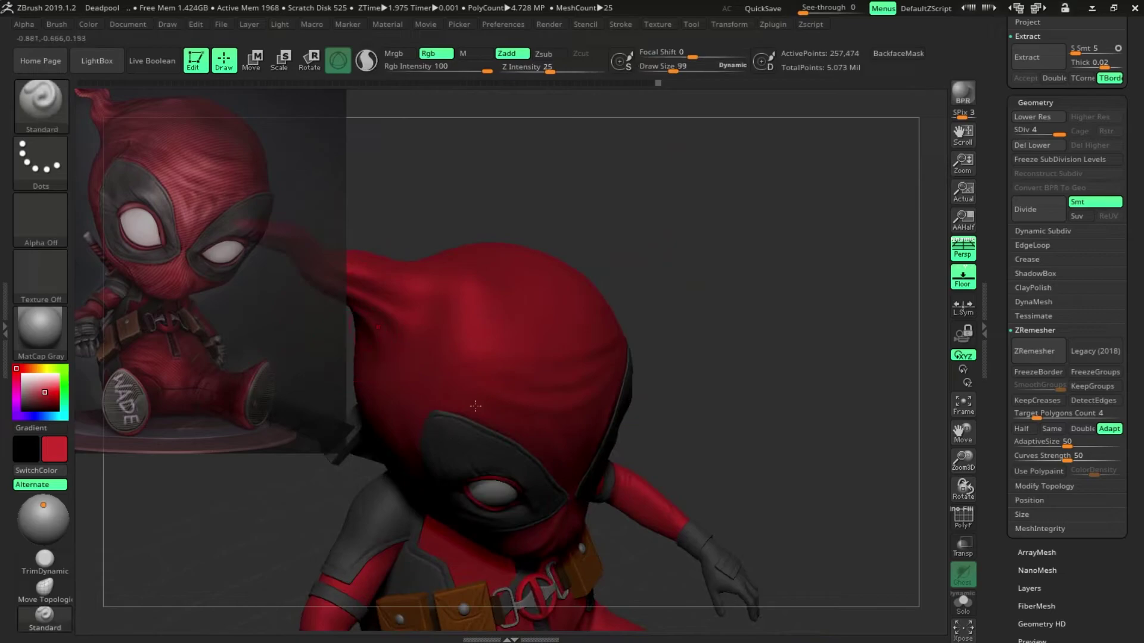
Orbit around the remeshed head to check its front, sides, eye and back.
drag(706, 269, 881, 336)
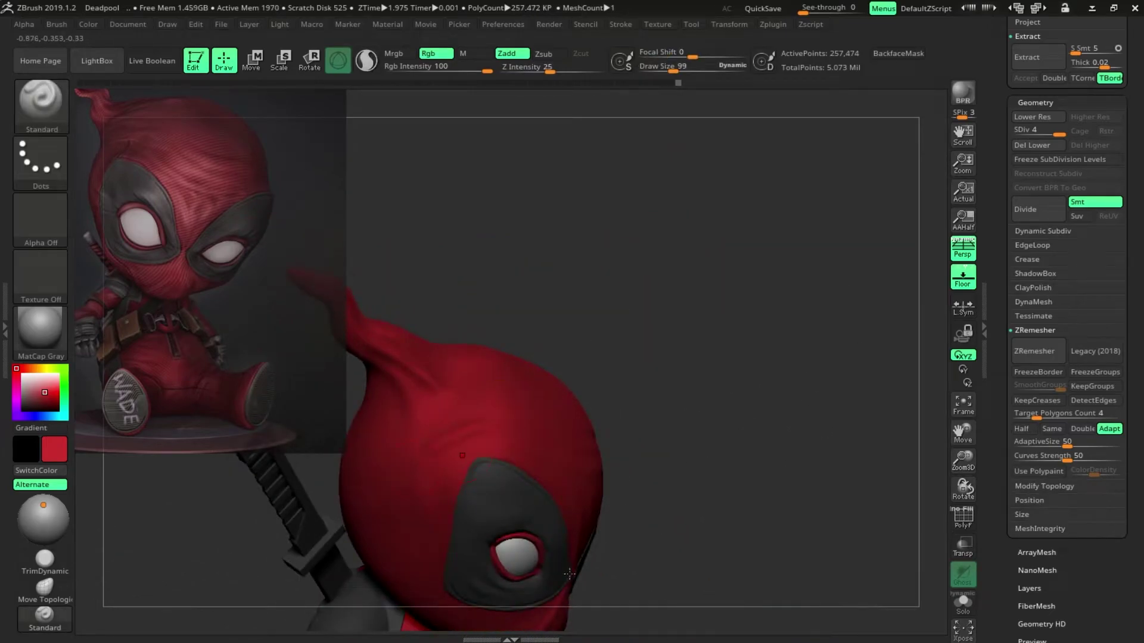
mouse_move(526, 557)
mouse_down()
mouse_move(628, 490)
mouse_move(741, 528)
mouse_up()
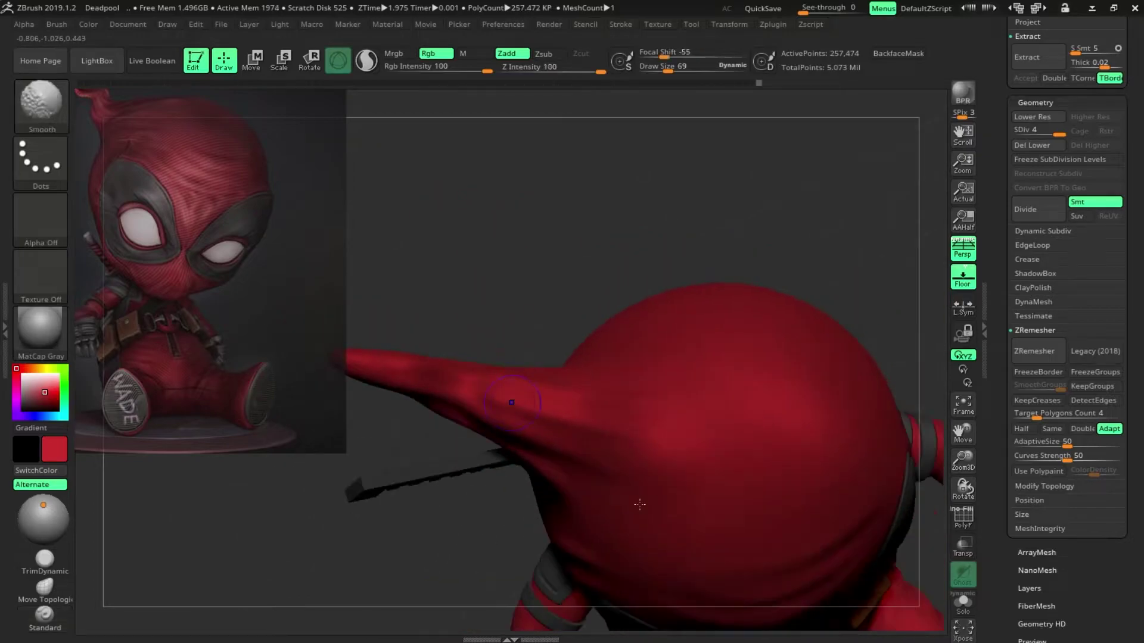
mouse_move(829, 548)
mouse_down()
mouse_move(913, 370)
mouse_move(792, 478)
mouse_move(689, 401)
mouse_move(839, 488)
mouse_move(860, 292)
mouse_move(744, 308)
mouse_up()
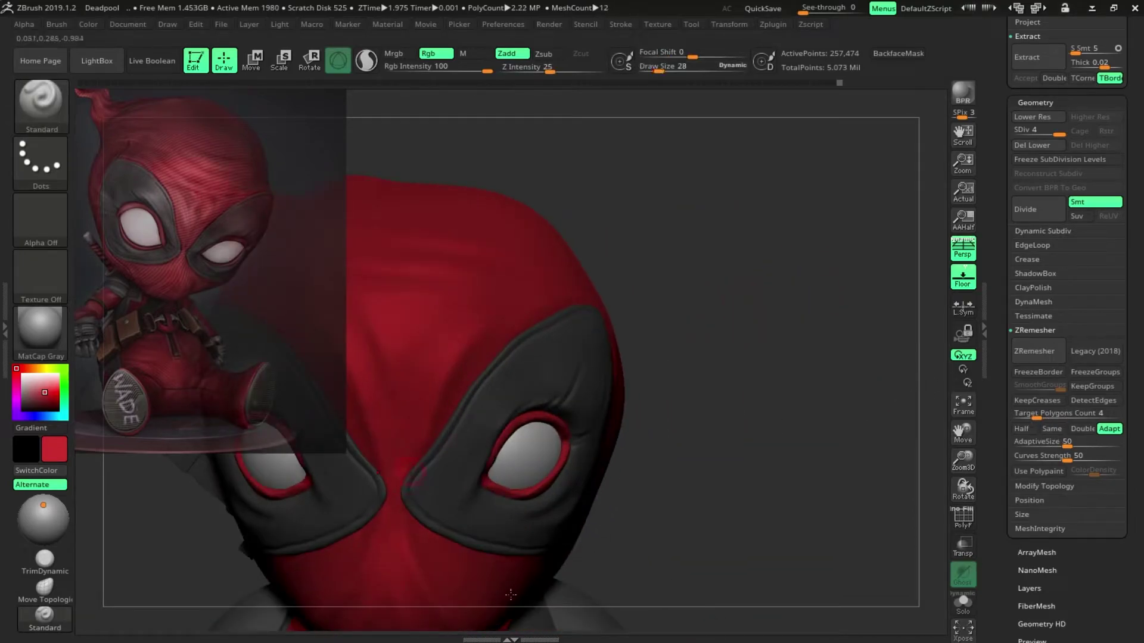
mouse_move(675, 399)
mouse_down()
mouse_move(589, 617)
mouse_move(708, 532)
mouse_up()
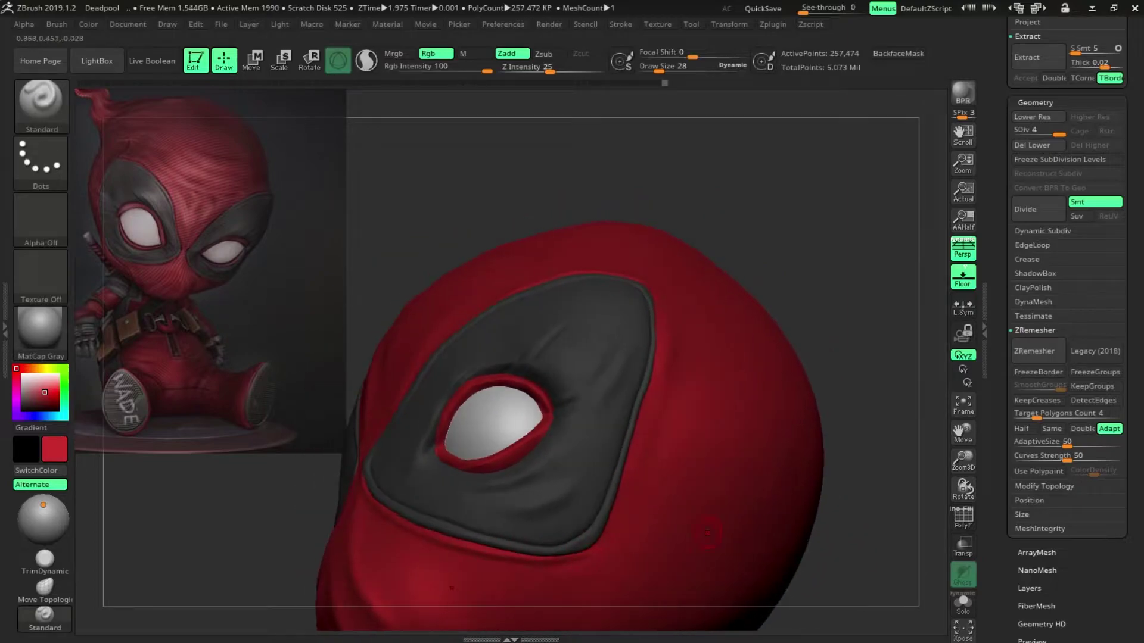
drag(812, 475, 973, 396)
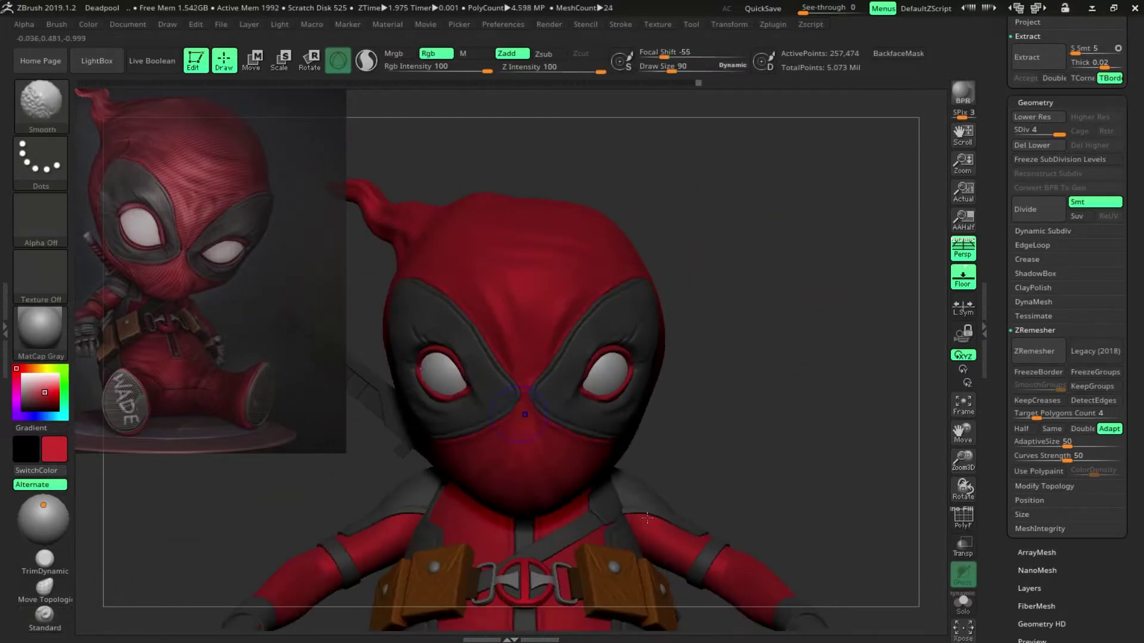
drag(779, 318, 664, 347)
drag(771, 422, 599, 423)
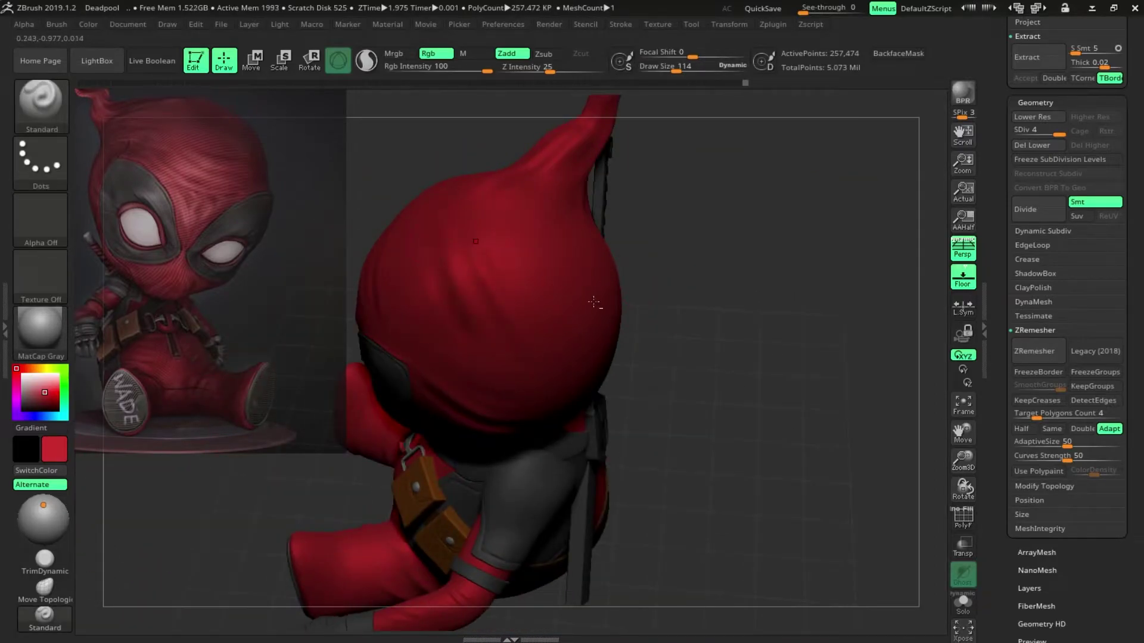
mouse_move(594, 303)
mouse_down()
mouse_move(809, 457)
mouse_move(707, 507)
mouse_up()
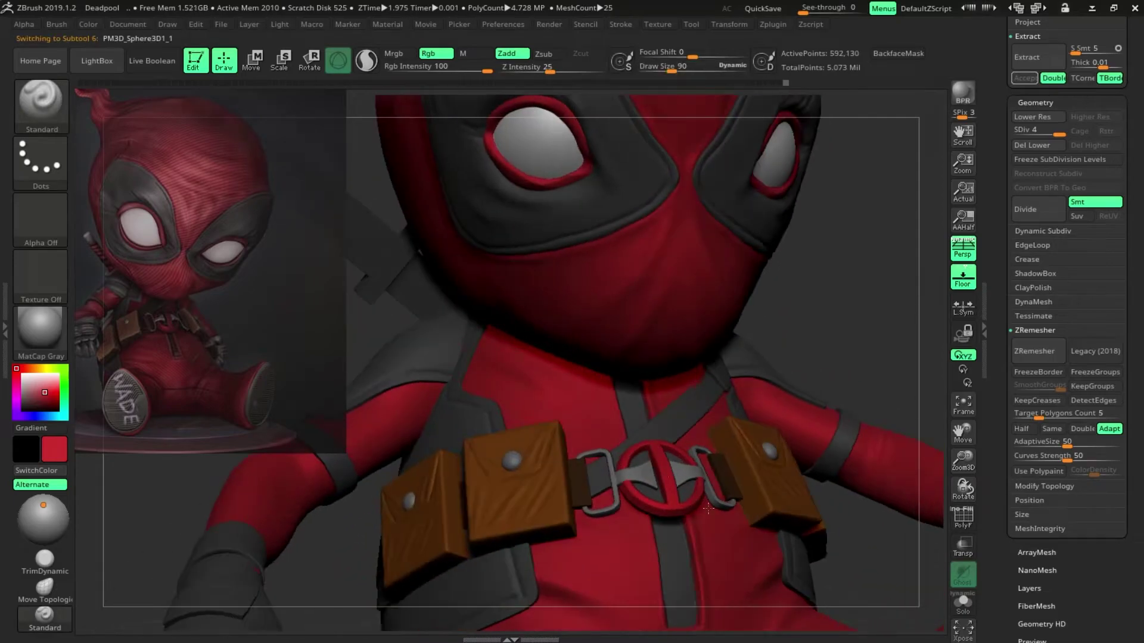
Face the figure front-on and choose the Dam Standard crease brush (B, D, S).
drag(727, 551, 525, 507)
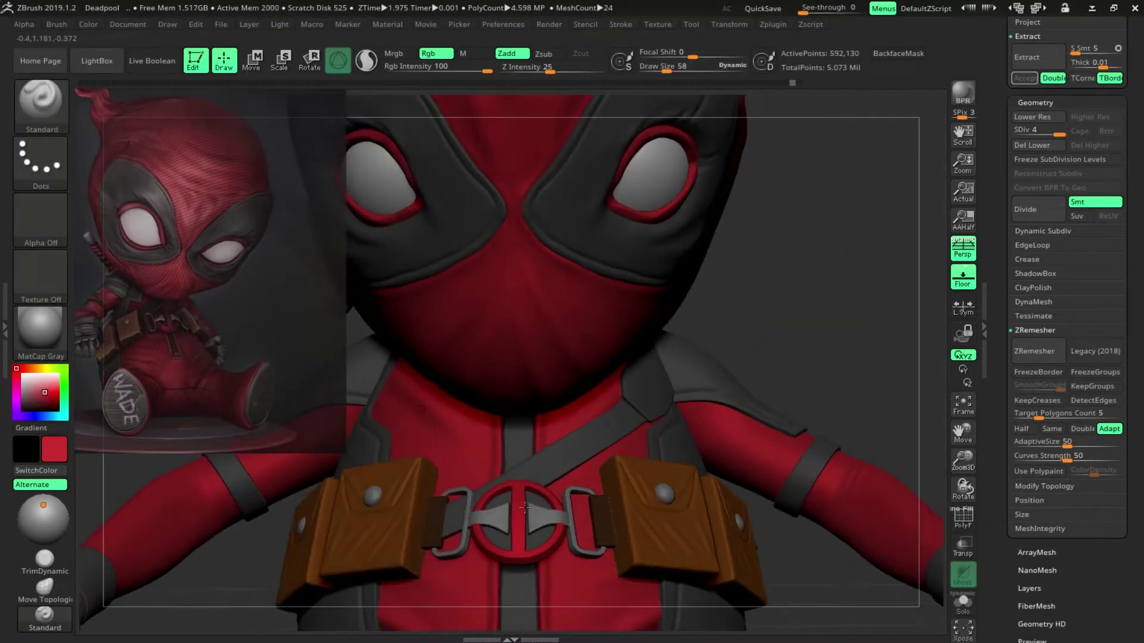
scroll(758, 298, up, 5)
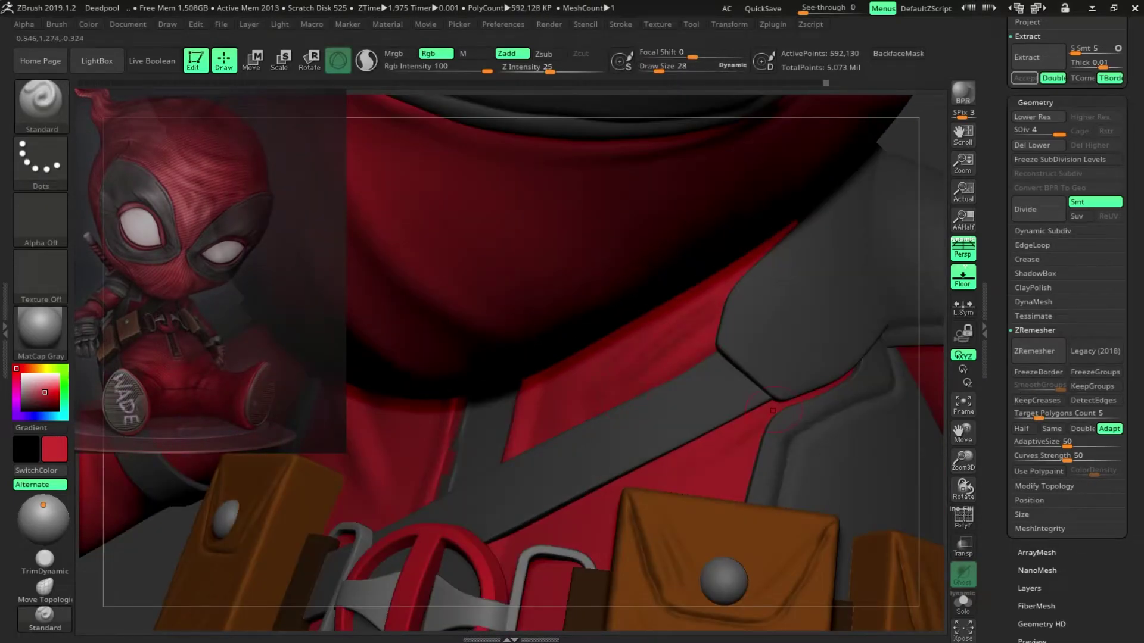
scroll(773, 410, down, 5)
scroll(596, 417, up, 3)
key(b)
key(d)
key(s)
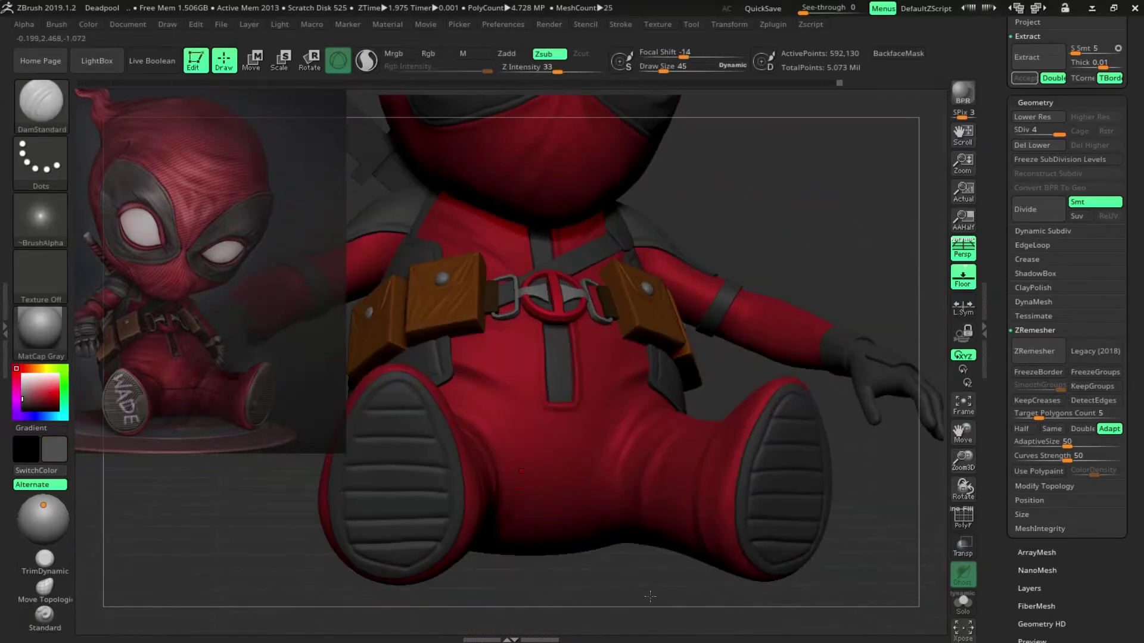
Bring the right leg to the centre and close in on the arm and belt pouch.
drag(650, 596, 289, 515)
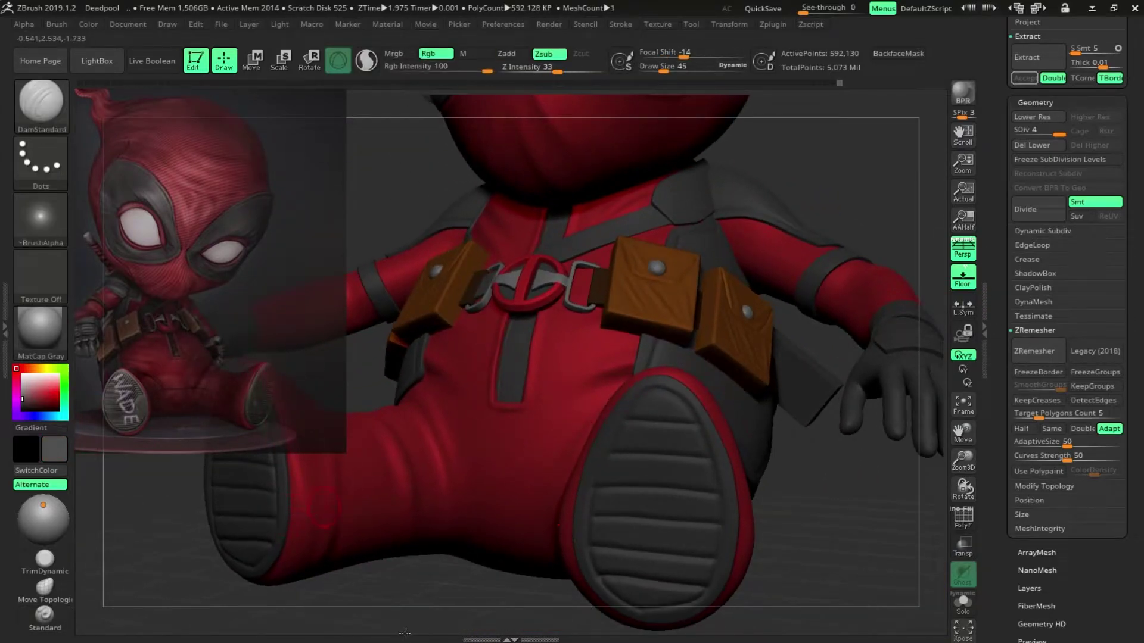
scroll(659, 608, down, 5)
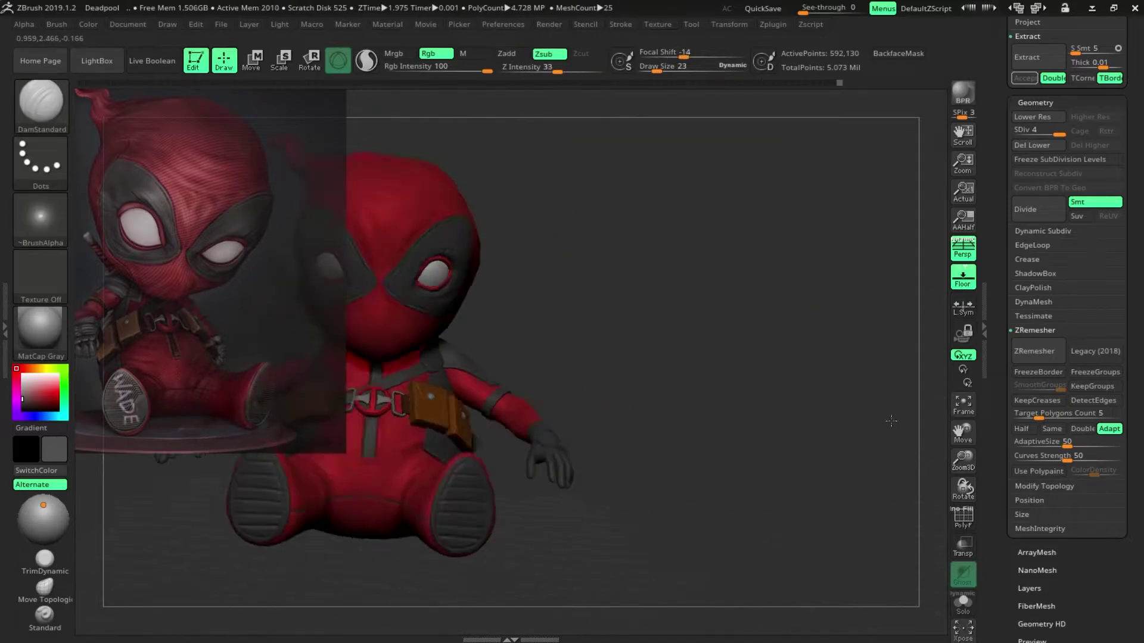
scroll(596, 417, up, 5)
drag(595, 596, 452, 613)
scroll(438, 613, up, 3)
drag(685, 387, 715, 369)
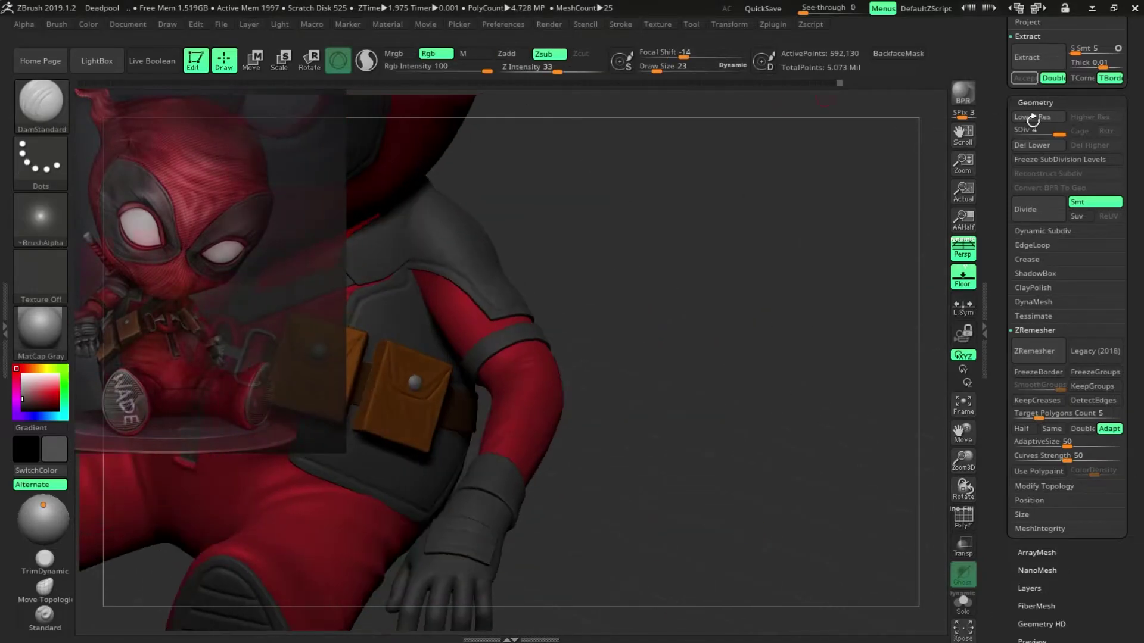
Solo the red arm, restore all parts, and save the project.
key(ctrl+shift+s)
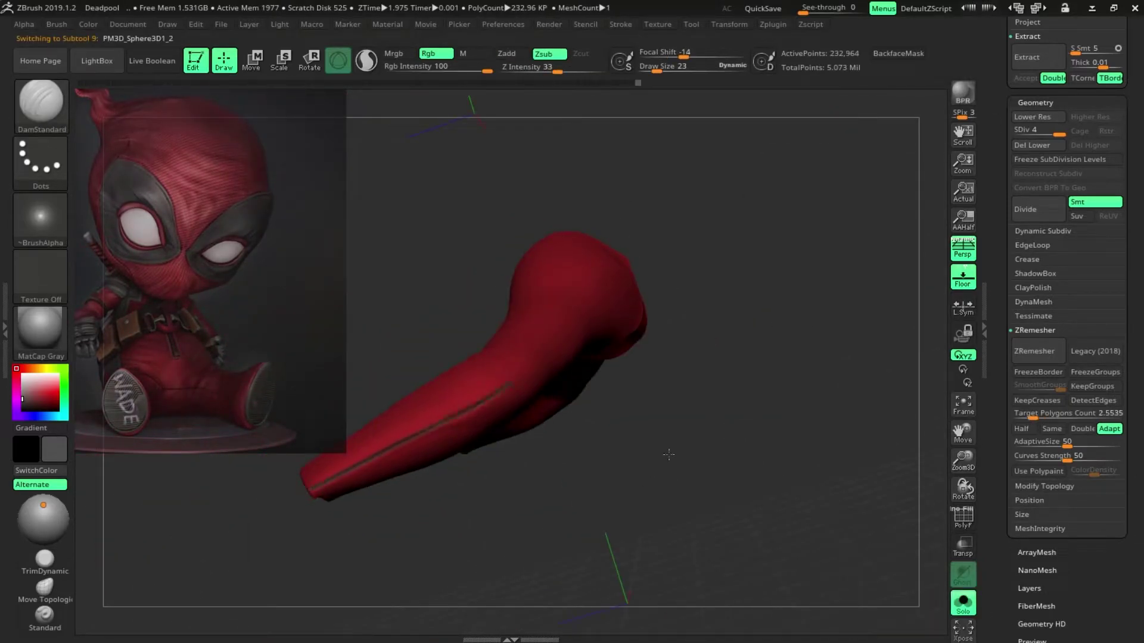
click(963, 601)
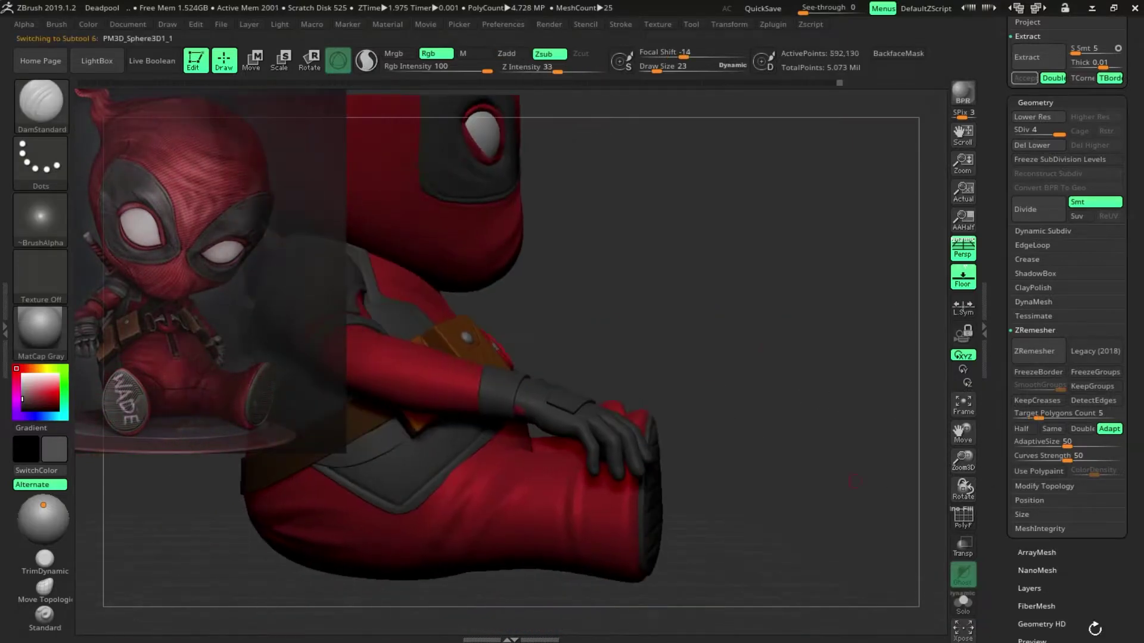
key(ctrl+shift+s)
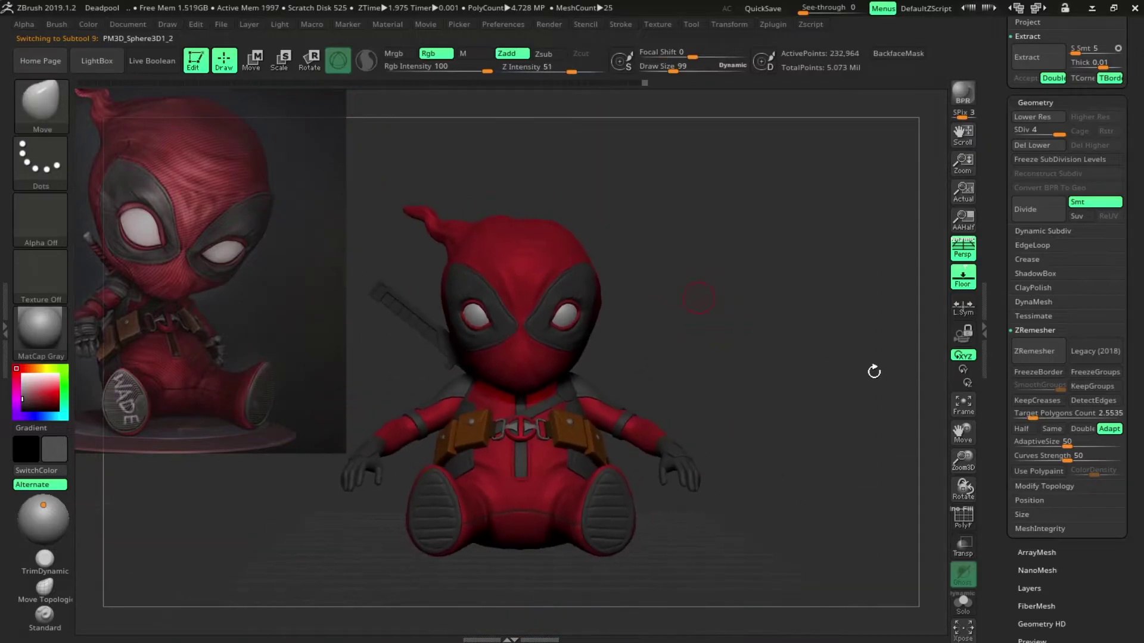
key(ctrl+s)
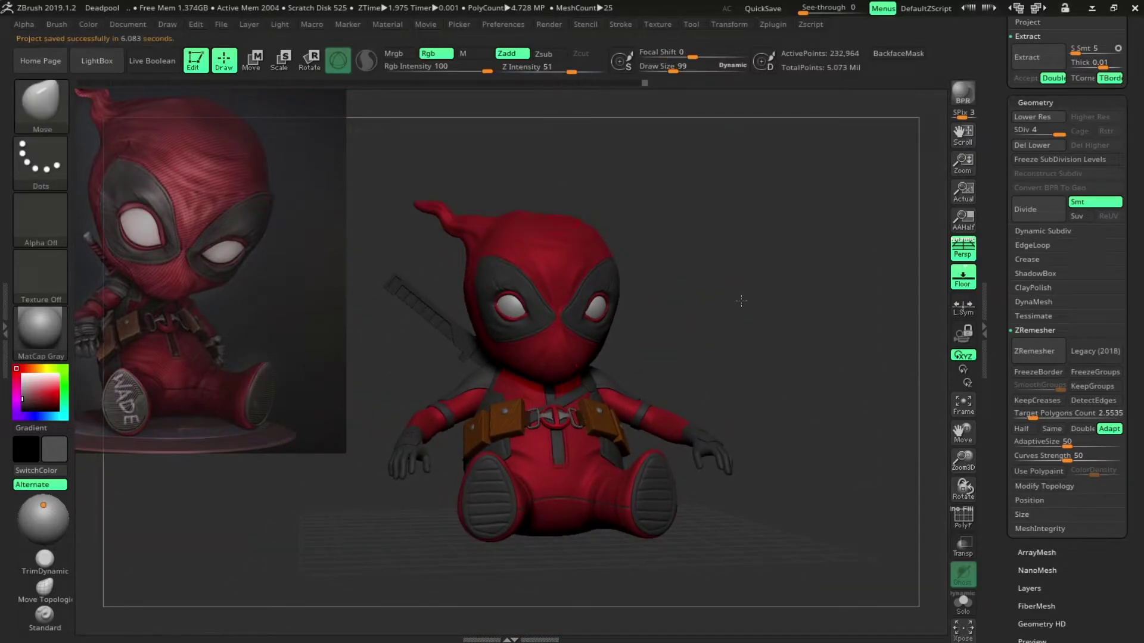
drag(757, 394, 448, 601)
mouse_move(774, 268)
mouse_down()
mouse_move(792, 322)
mouse_move(456, 402)
mouse_up()
Select the Extract1 subtool and save the project.
alt+click(596, 238)
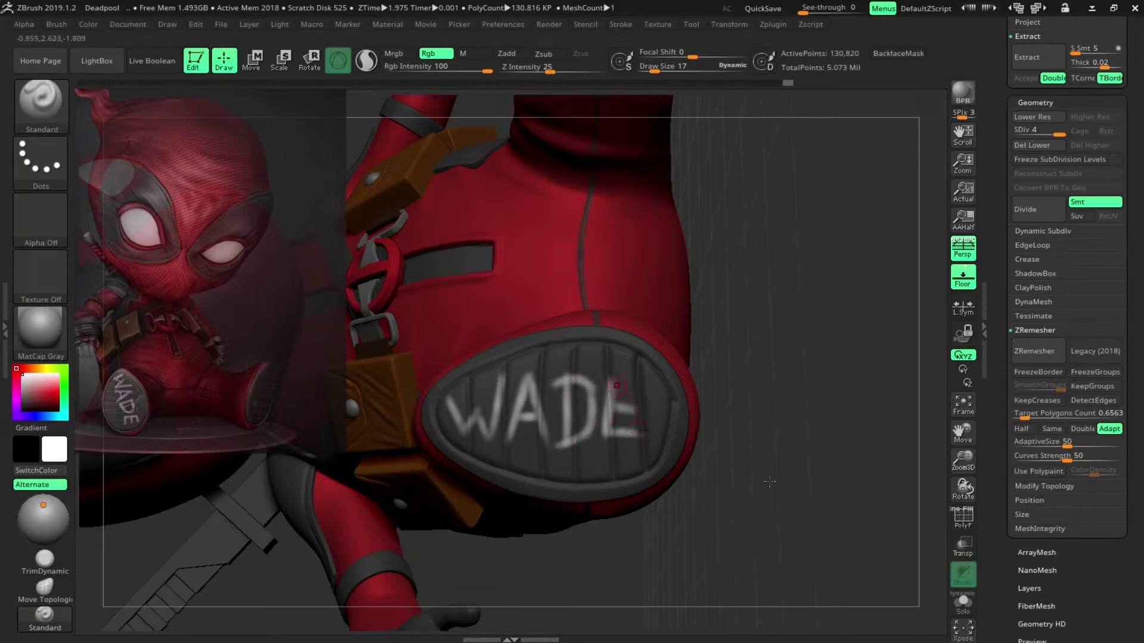
mouse_move(838, 491)
mouse_down()
mouse_move(765, 391)
mouse_move(920, 358)
mouse_move(528, 637)
mouse_up()
key(ctrl+s)
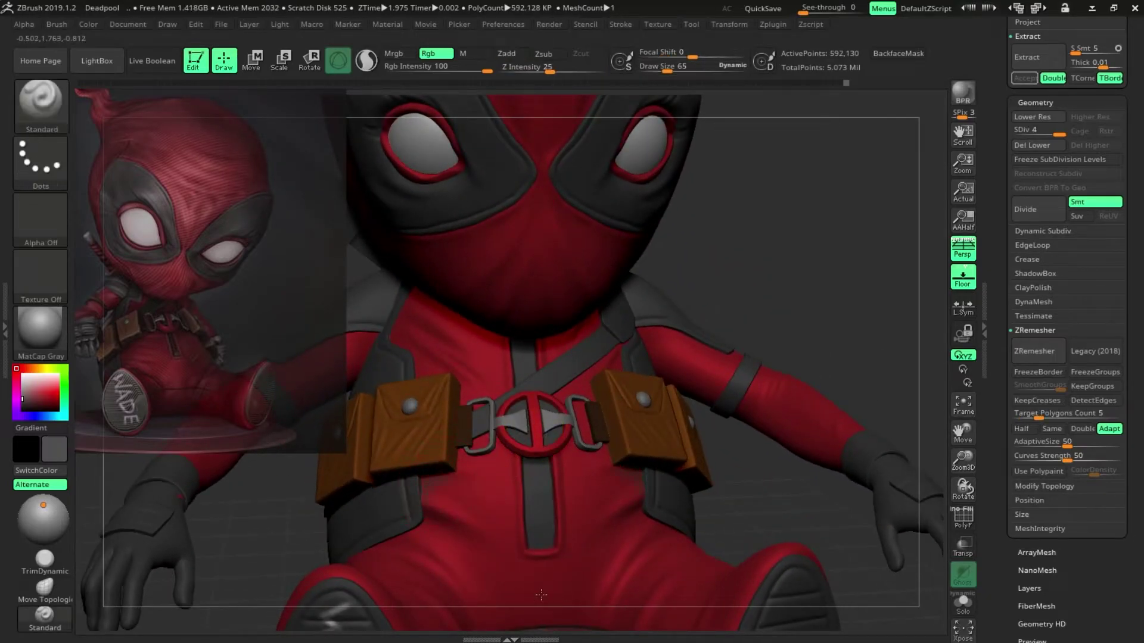
Select another part at the WADE sole and shrink the brush to 36 at the glove.
mouse_move(753, 286)
mouse_down()
mouse_move(603, 508)
mouse_move(625, 413)
mouse_up()
alt+click(603, 508)
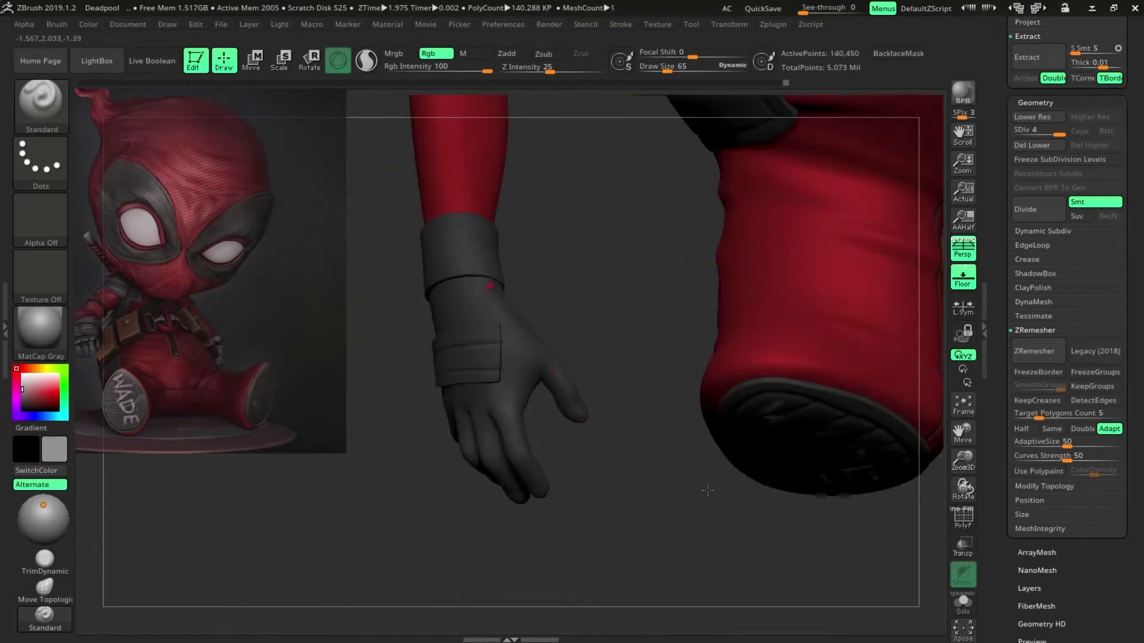
drag(663, 449, 858, 515)
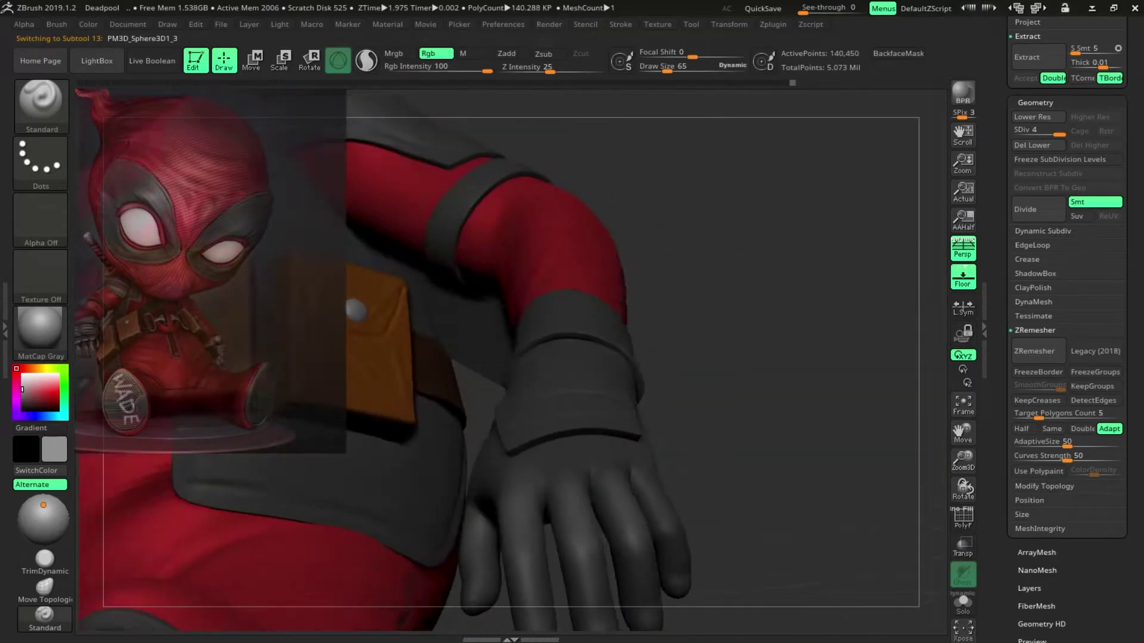
mouse_move(785, 576)
mouse_down()
mouse_move(797, 303)
mouse_move(786, 303)
mouse_up()
key(s)
drag(864, 358, 843, 376)
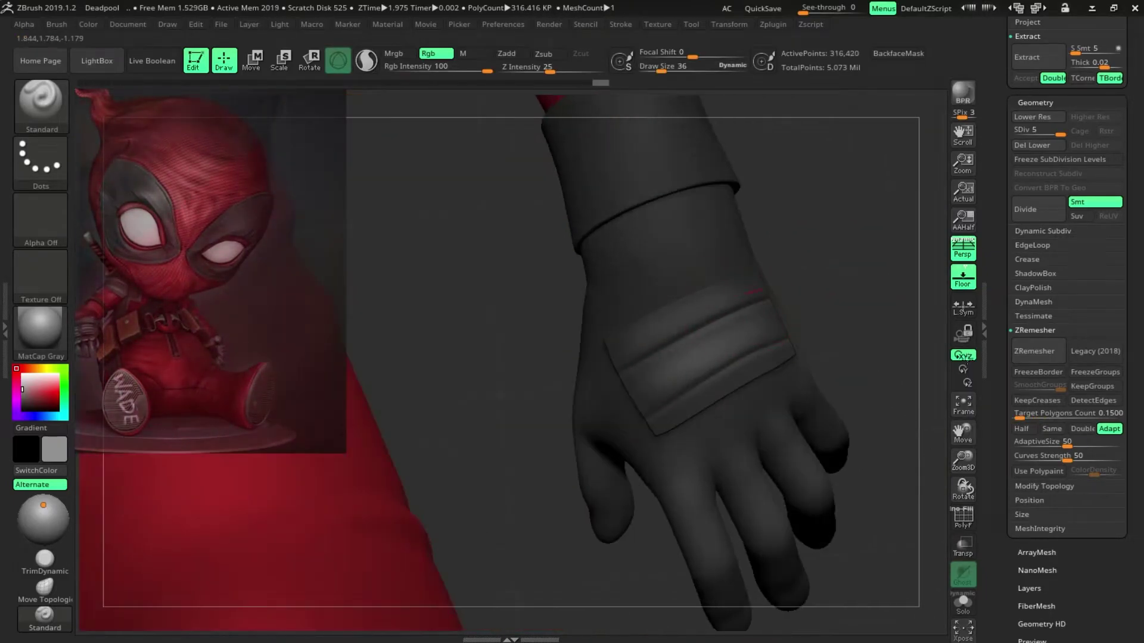
Review the torso and head from several angles, then save the project again.
mouse_move(907, 280)
mouse_down()
mouse_move(675, 610)
mouse_move(656, 398)
mouse_up()
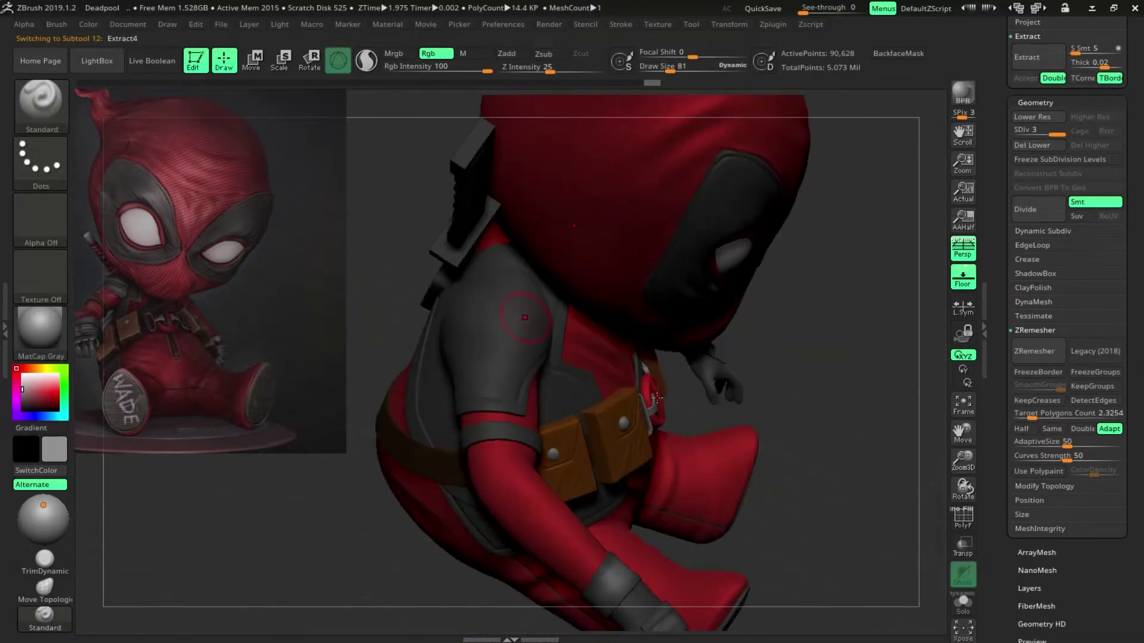
drag(625, 362, 567, 497)
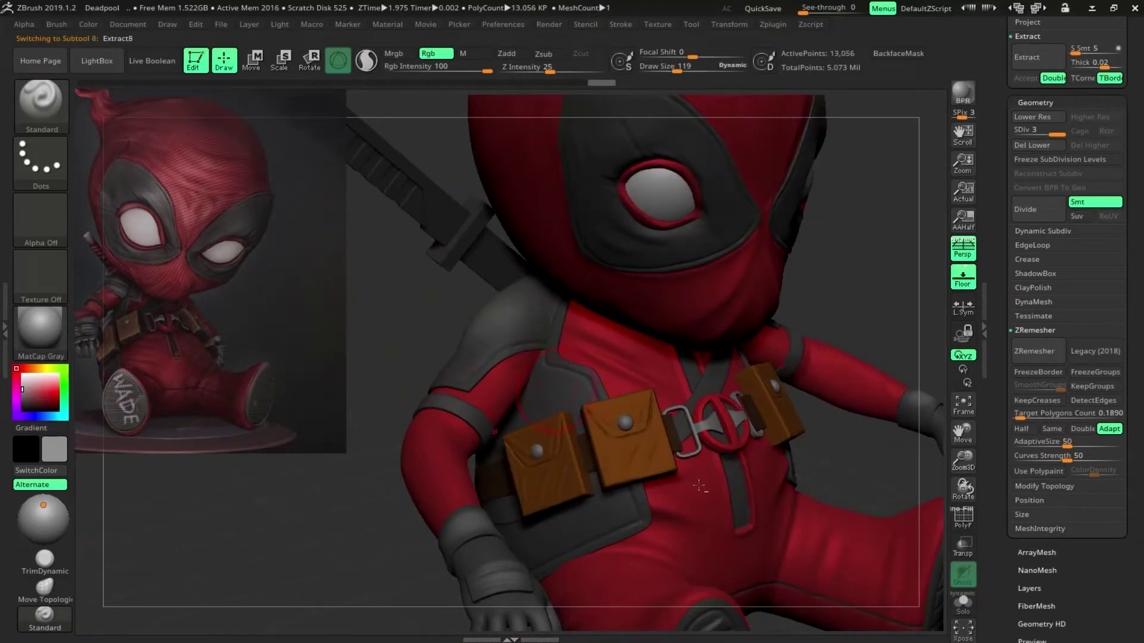
key(f)
drag(899, 370, 611, 403)
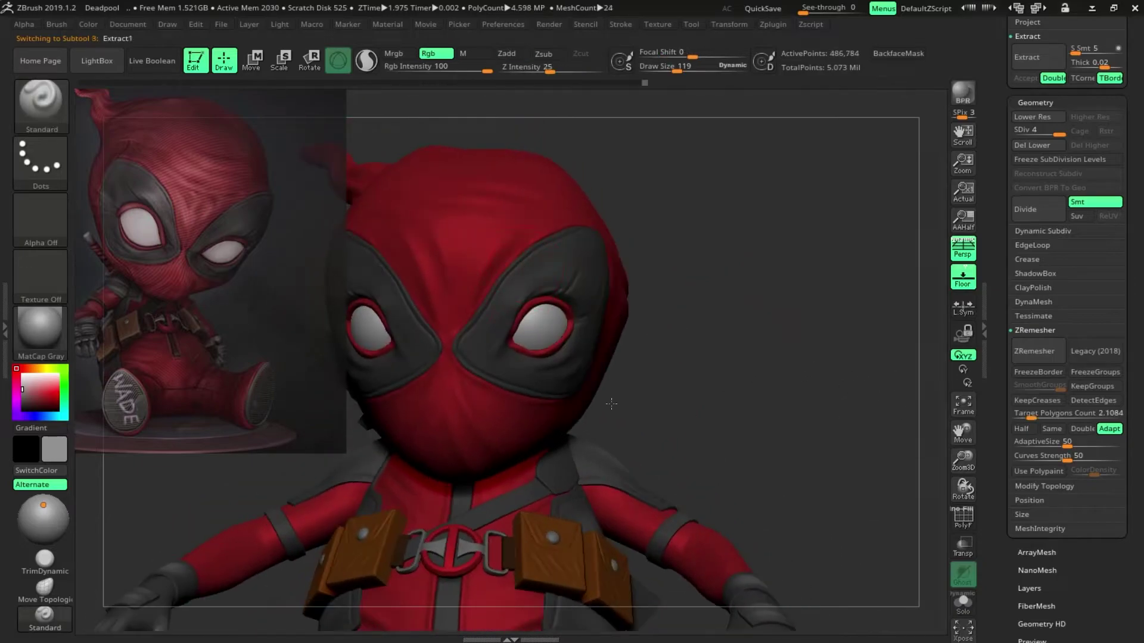
key(f)
drag(843, 365, 665, 317)
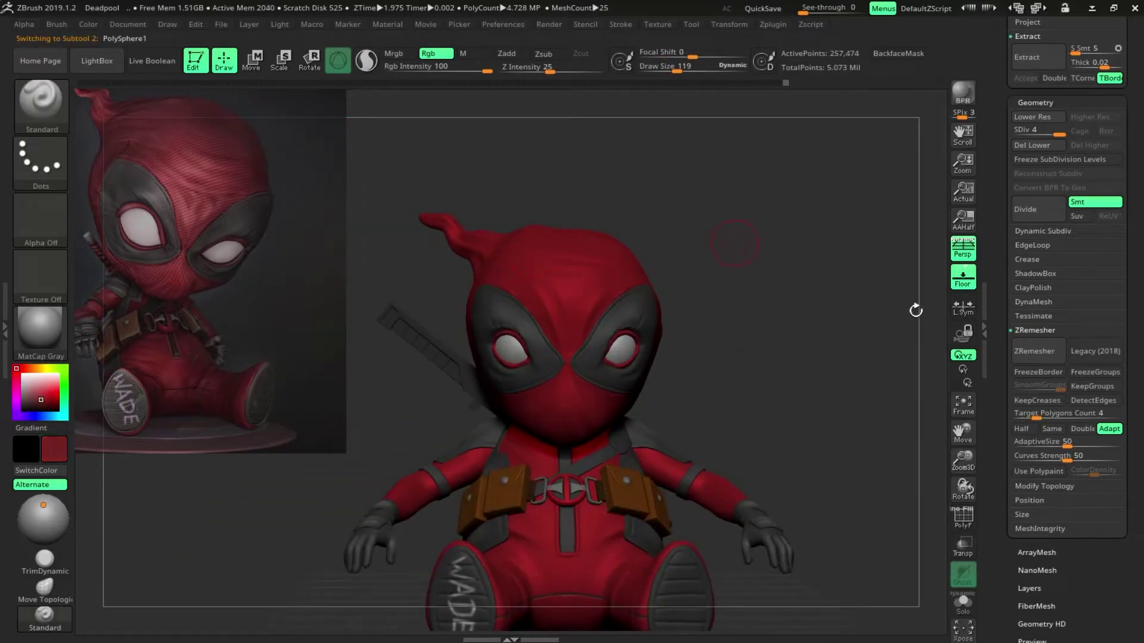
drag(916, 310, 751, 377)
mouse_move(830, 361)
mouse_down()
mouse_move(750, 366)
mouse_move(689, 618)
mouse_up()
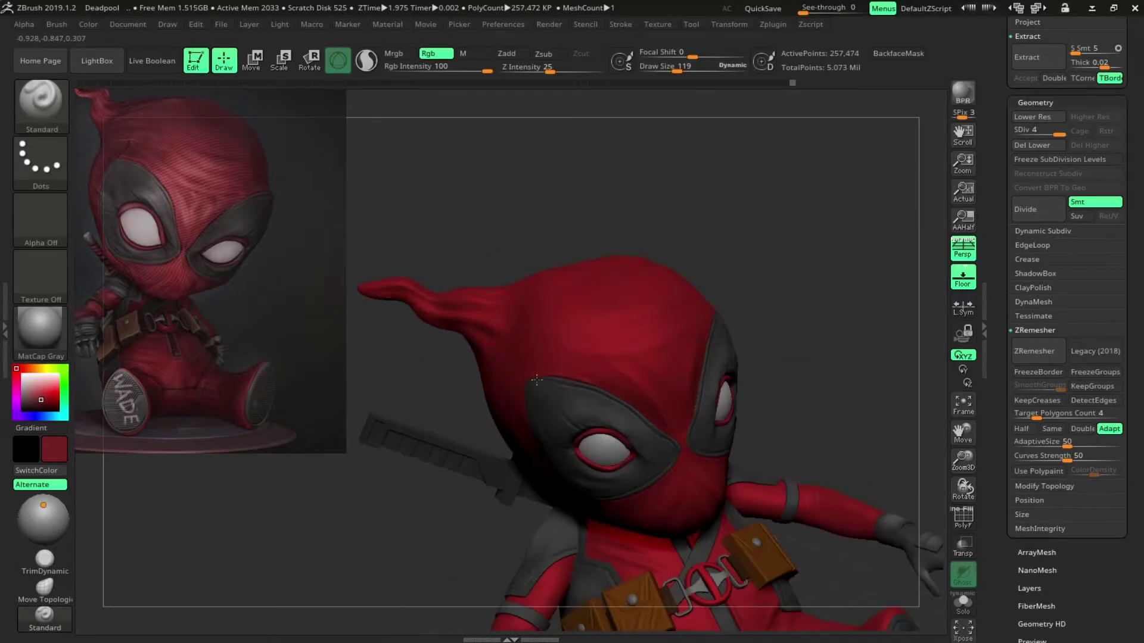
click(964, 401)
key(ctrl+s)
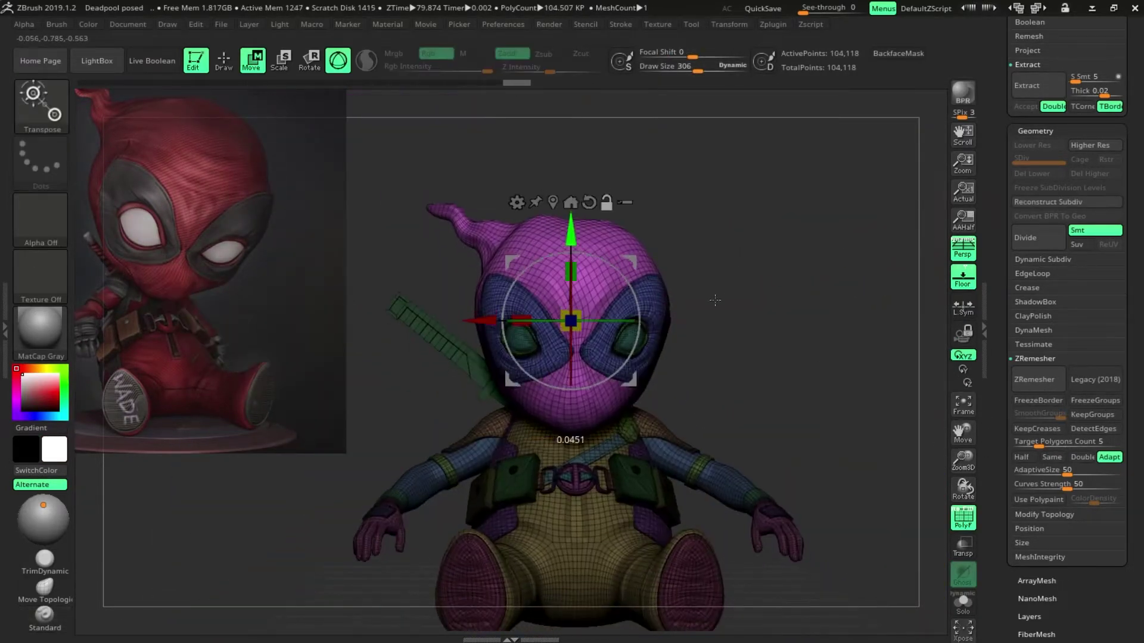
Centre the transform on the chest, hide polygroups, and lasso-mask part of the body.
mouse_move(710, 363)
mouse_down()
mouse_move(703, 504)
mouse_move(758, 489)
mouse_up()
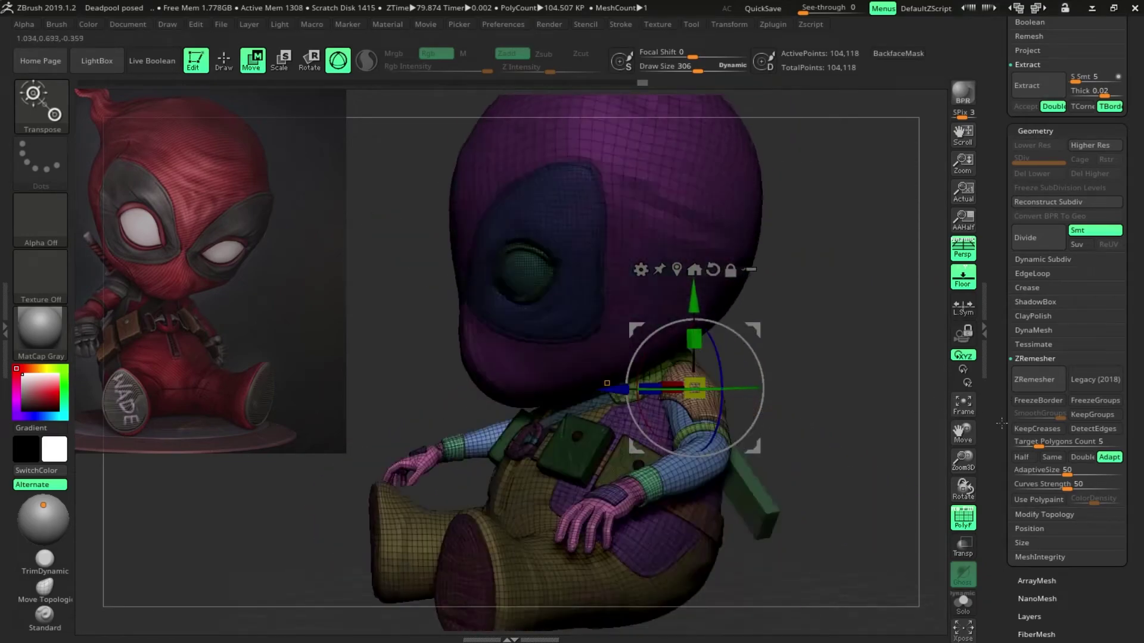
key(shift+f)
key(q)
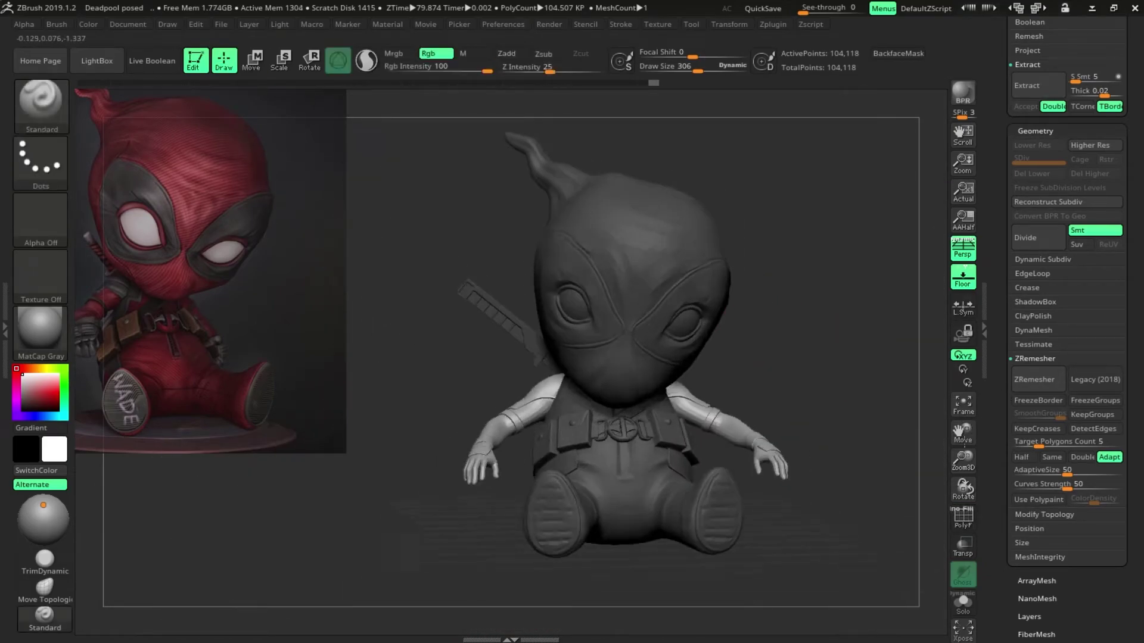
click(40, 161)
click(113, 202)
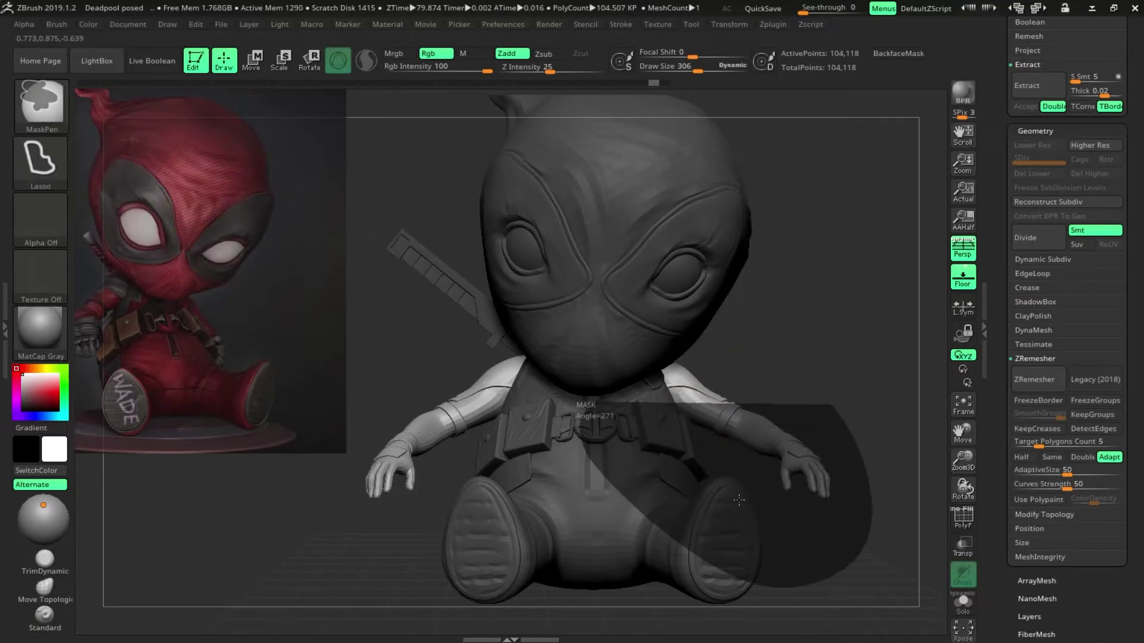
mouse_move(842, 369)
mouse_down()
mouse_move(576, 514)
mouse_move(790, 464)
mouse_move(484, 433)
mouse_move(587, 552)
mouse_up()
Repose the unmasked arm and shoulder with the Transpose handle from a side view.
key(w)
key(q)
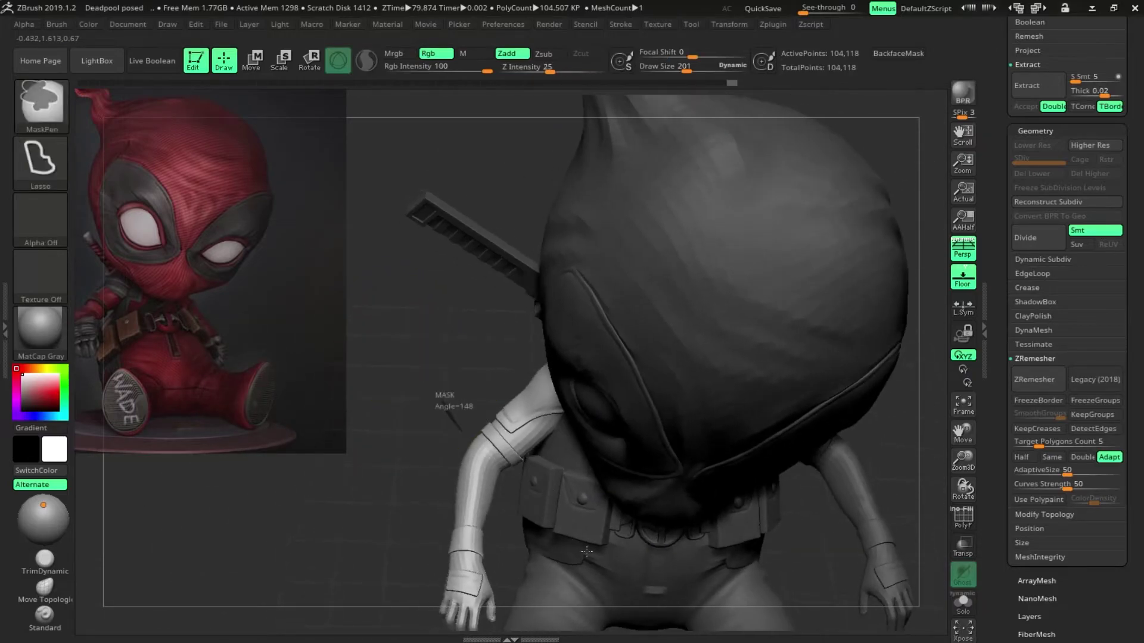
key(w)
mouse_move(639, 224)
mouse_down()
mouse_move(1001, 464)
mouse_move(759, 505)
mouse_move(872, 402)
mouse_move(659, 520)
mouse_move(979, 403)
mouse_up()
key(q)
key(w)
key(q)
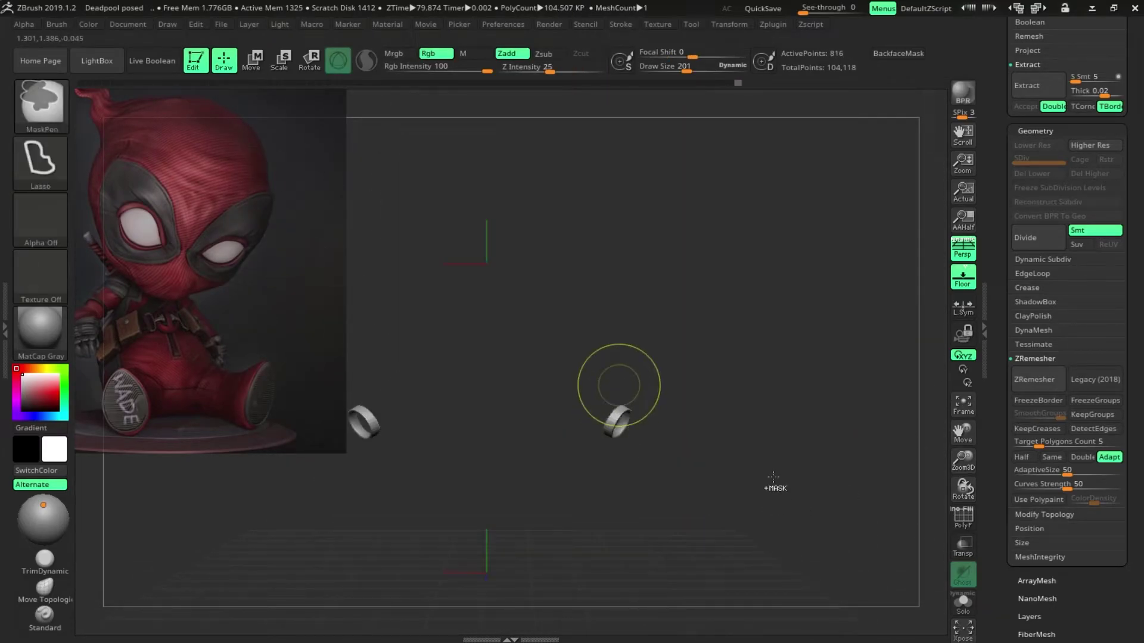
drag(773, 476, 919, 488)
Unhide all parts, set the brush size to 175, and frame the whole model.
ctrl+shift+click(858, 587)
key(w)
mouse_move(858, 586)
mouse_down()
mouse_move(754, 456)
mouse_move(833, 417)
mouse_up()
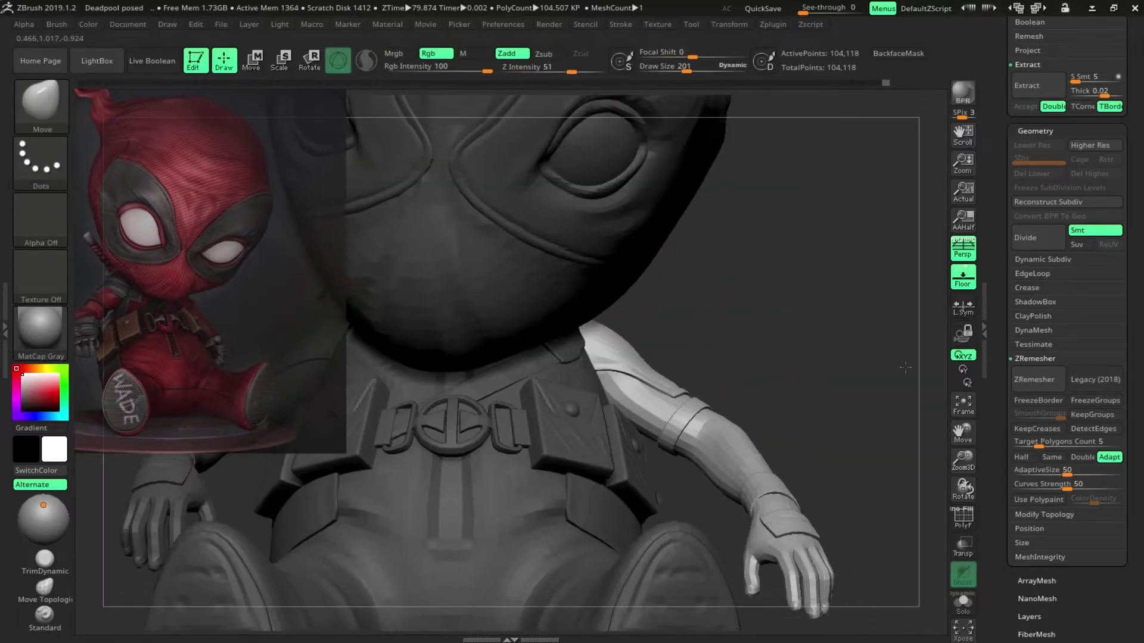
key(q)
mouse_move(956, 423)
mouse_down()
mouse_move(747, 490)
mouse_move(842, 255)
mouse_up()
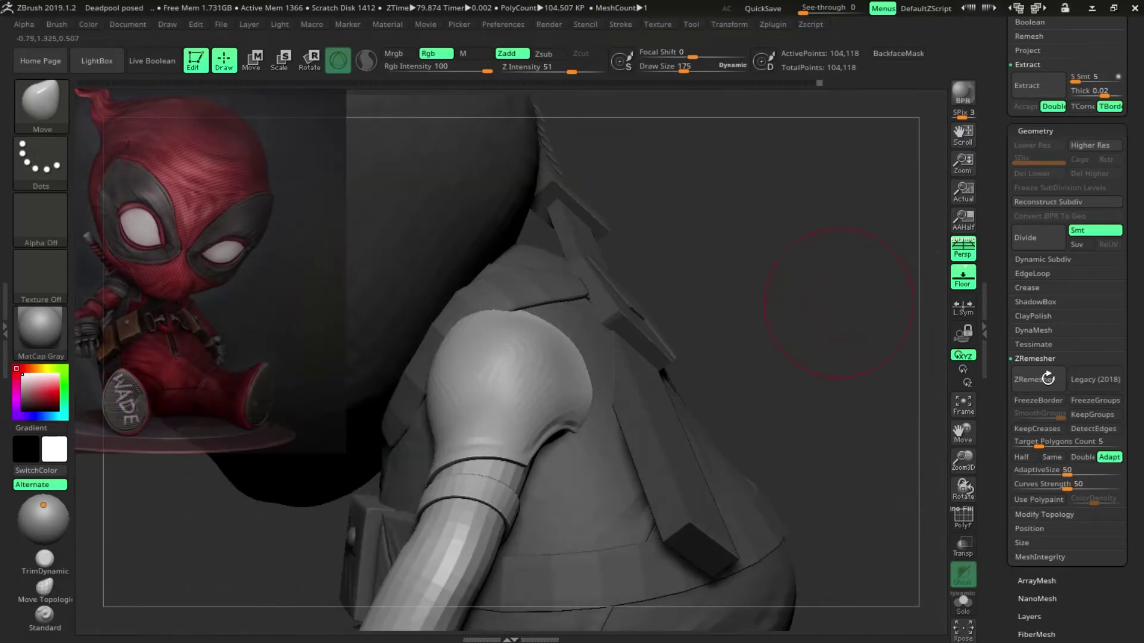
key(f)
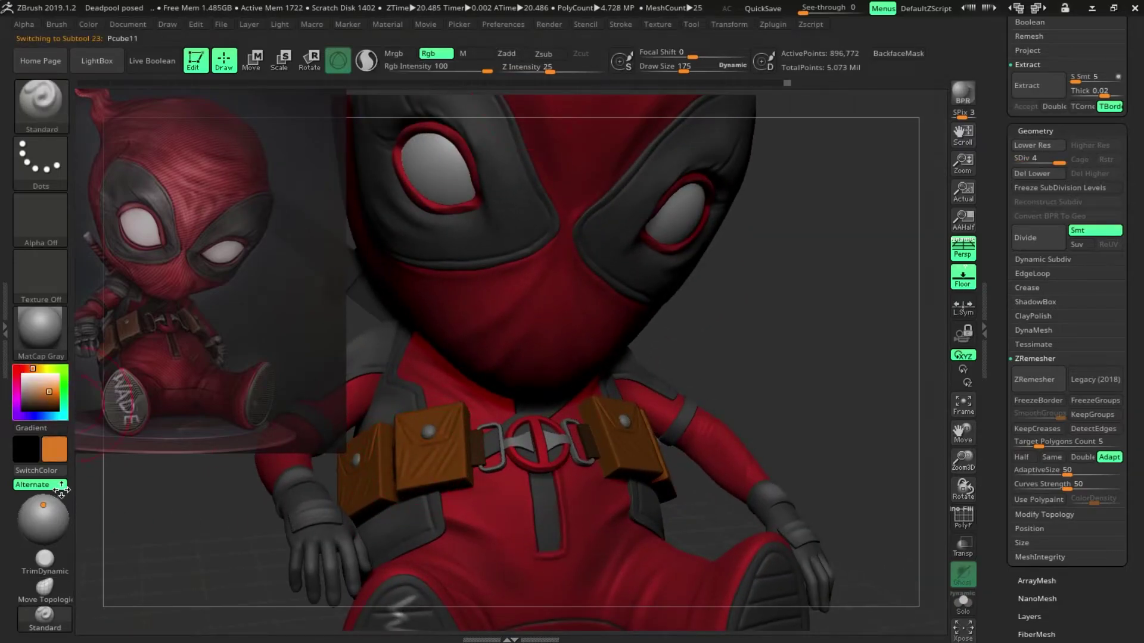
Send the coloured Deadpool model to Blender through the GoZ plugin.
ctrl+right_drag(334, 476, 420, 443)
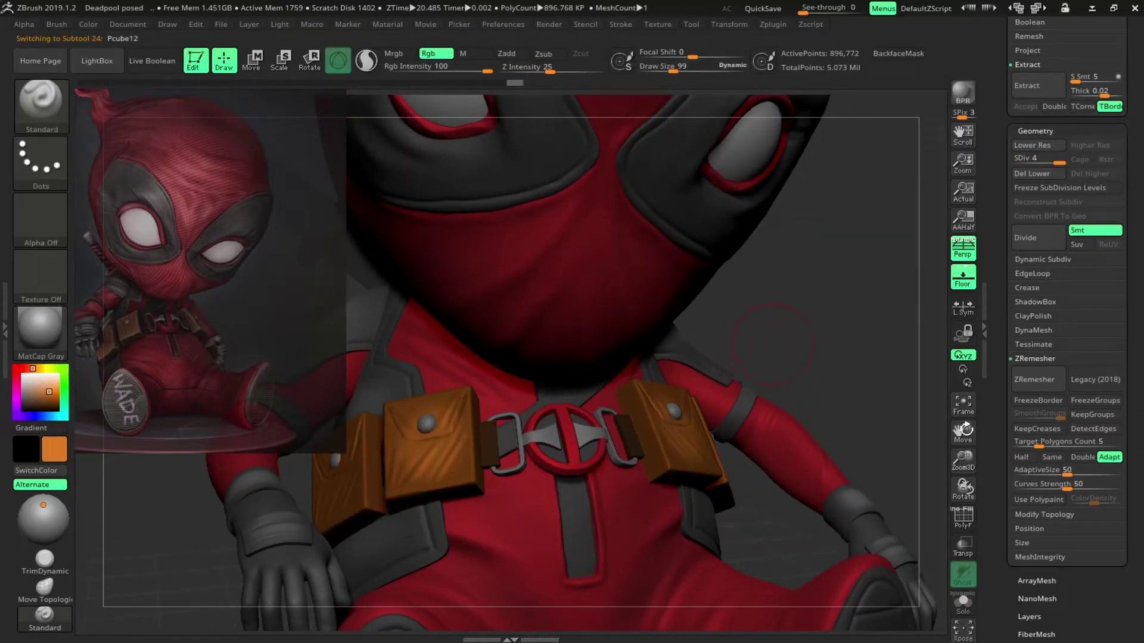
right_drag(772, 343, 446, 598)
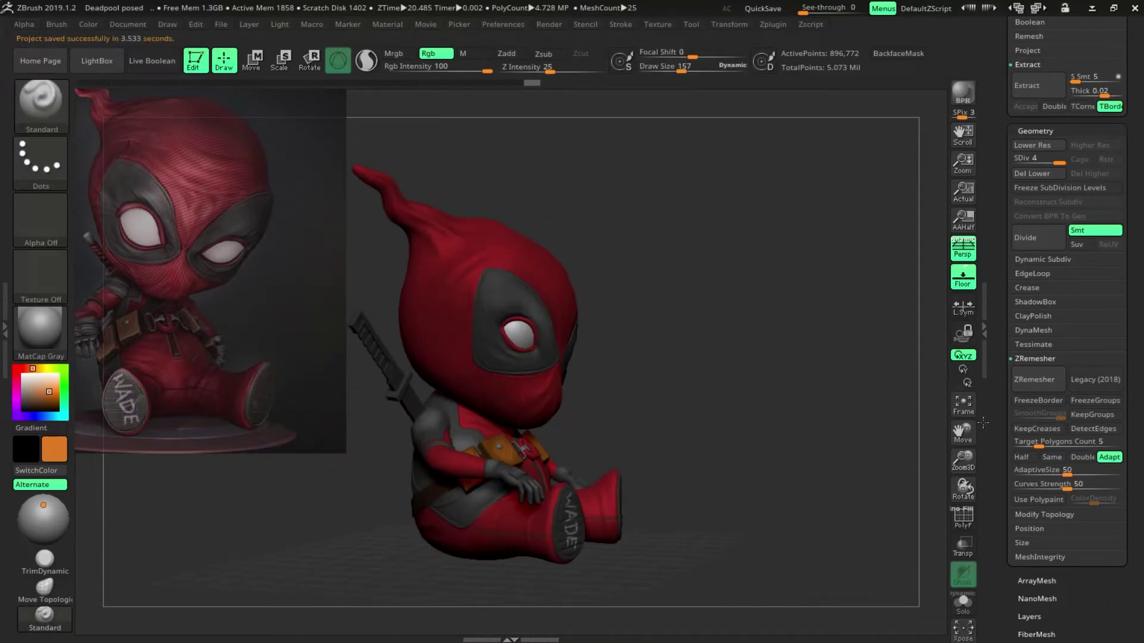
click(824, 175)
click(839, 232)
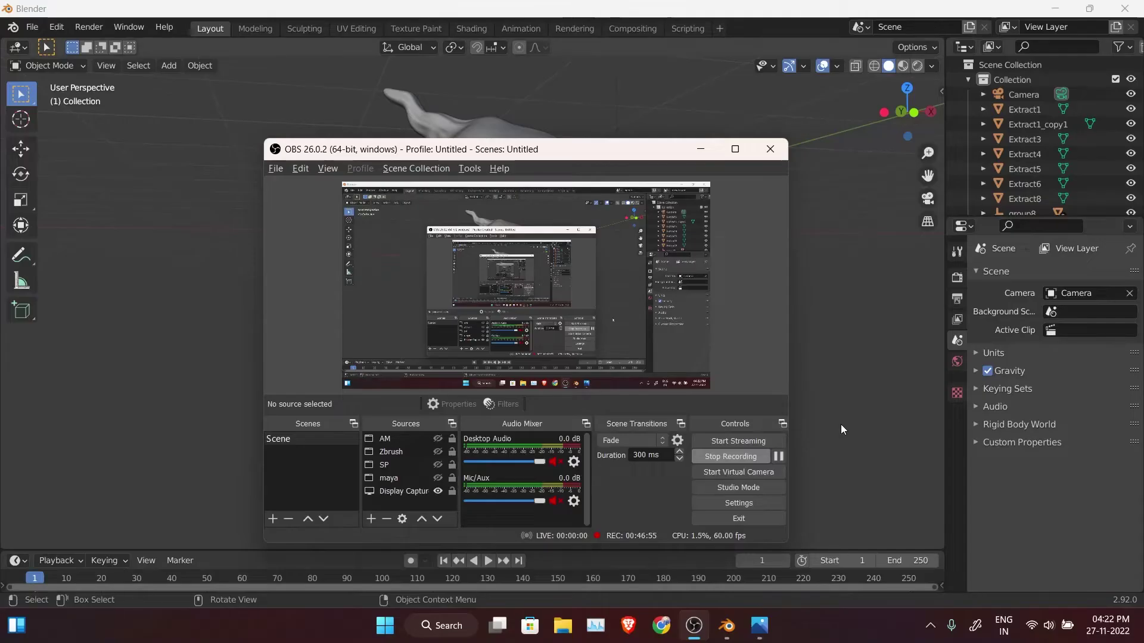
In Blender's Shading workspace, link vertex colour into the head material's Base Color.
click(841, 424)
click(457, 352)
click(463, 26)
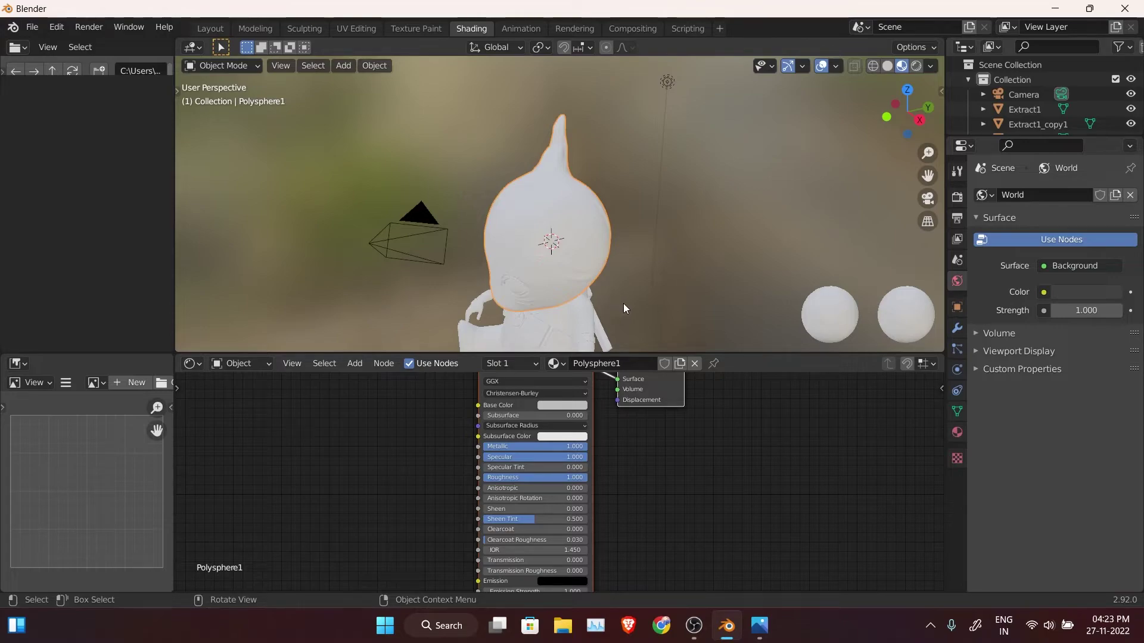
drag(400, 417, 480, 406)
key(Home)
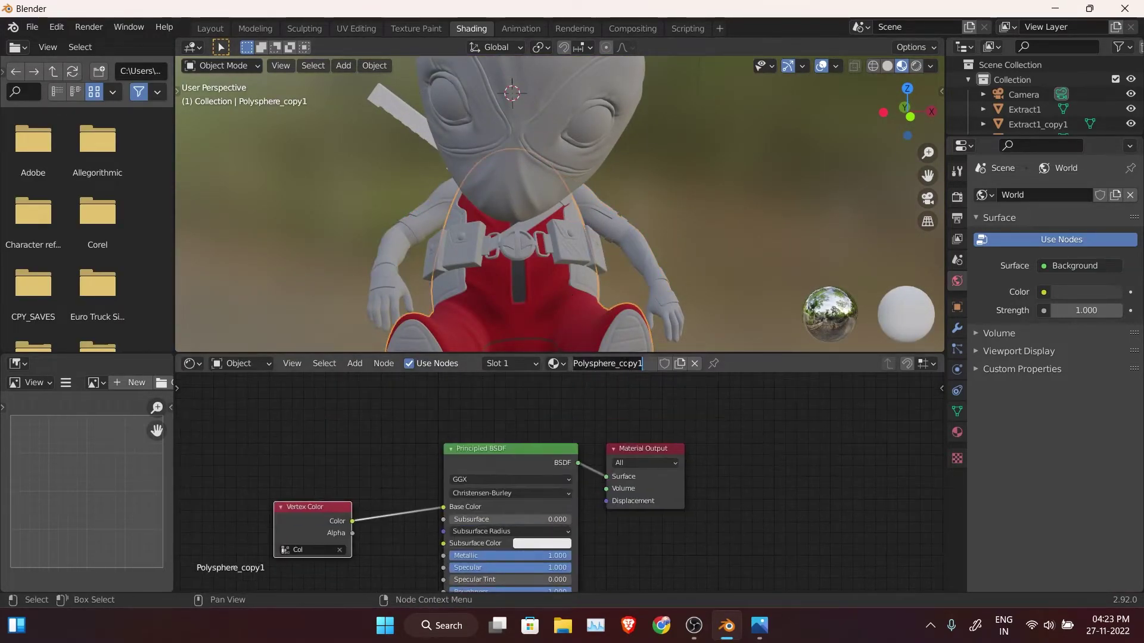
Assign the existing Cloth material to the Polysphere1 head.
click(568, 386)
click(527, 195)
click(554, 363)
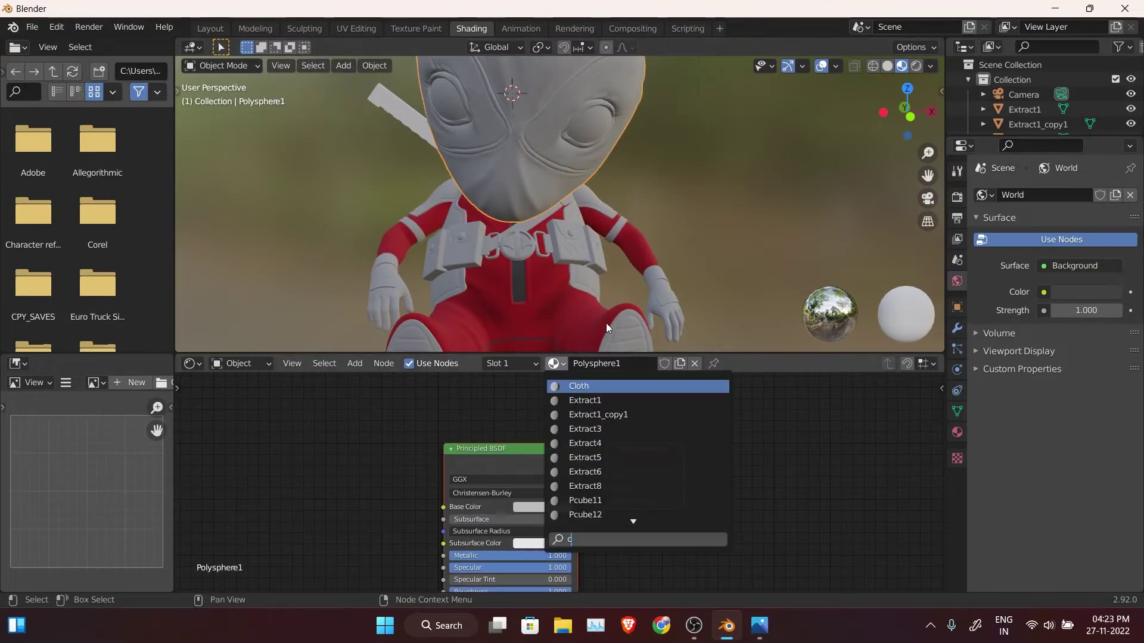
click(578, 386)
mouse_move(606, 323)
middle_down()
mouse_move(641, 262)
mouse_move(481, 194)
mouse_move(477, 119)
middle_up()
Give the shoe soles a Vertex Color node feeding Base Color and name the material Rubber.
click(416, 262)
key(shift+a)
click(319, 455)
click(417, 470)
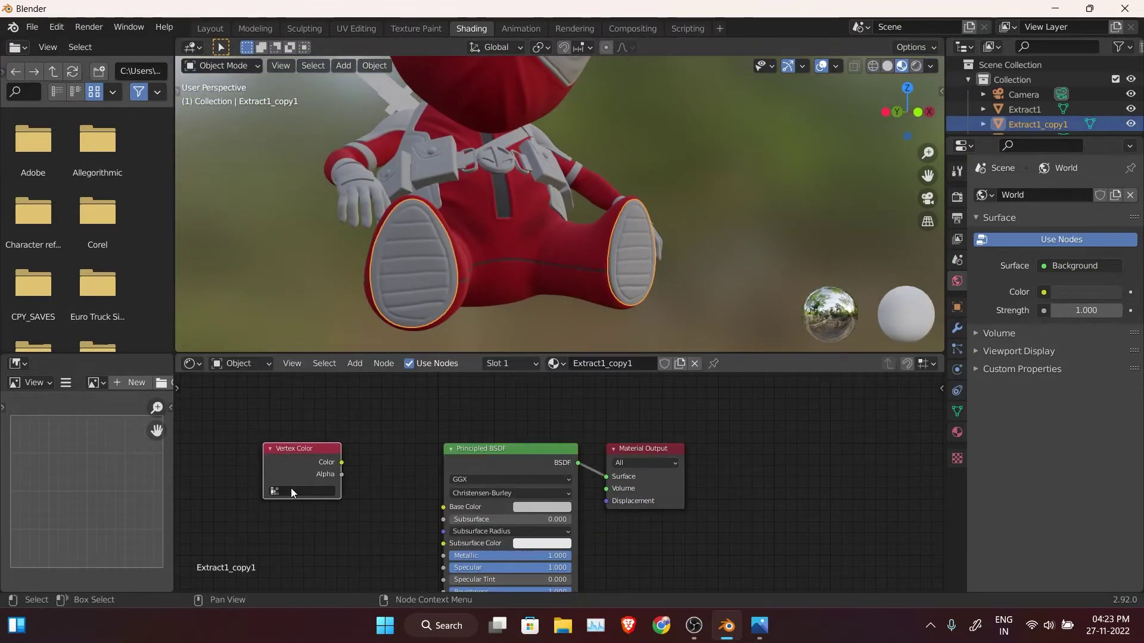
drag(452, 509, 451, 508)
click(591, 363)
text(Rubber)
Assign the Rubber material to the glove and the glove cuff.
click(364, 196)
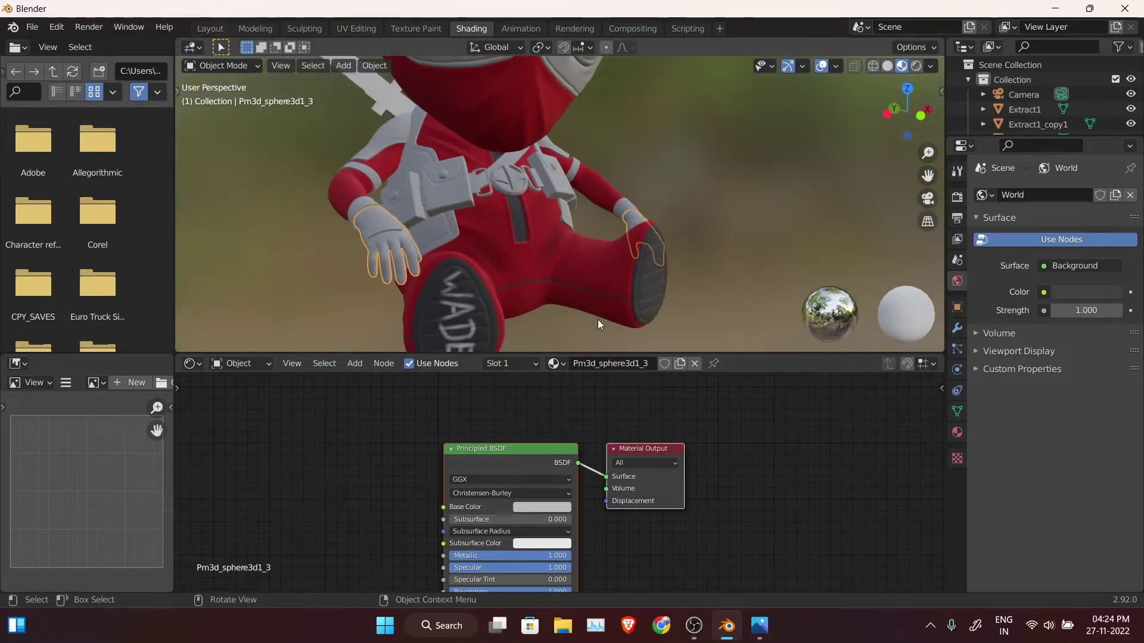
click(554, 364)
text(rub)
click(596, 383)
middle_drag(453, 257, 476, 245)
click(476, 245)
click(554, 364)
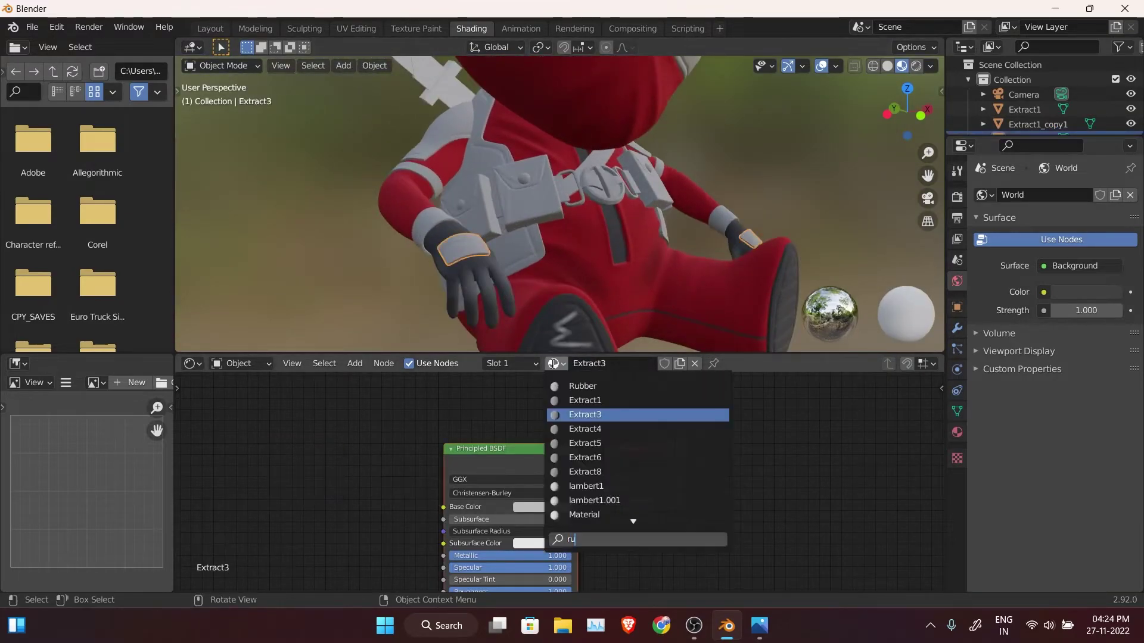
click(554, 363)
text(rubb)
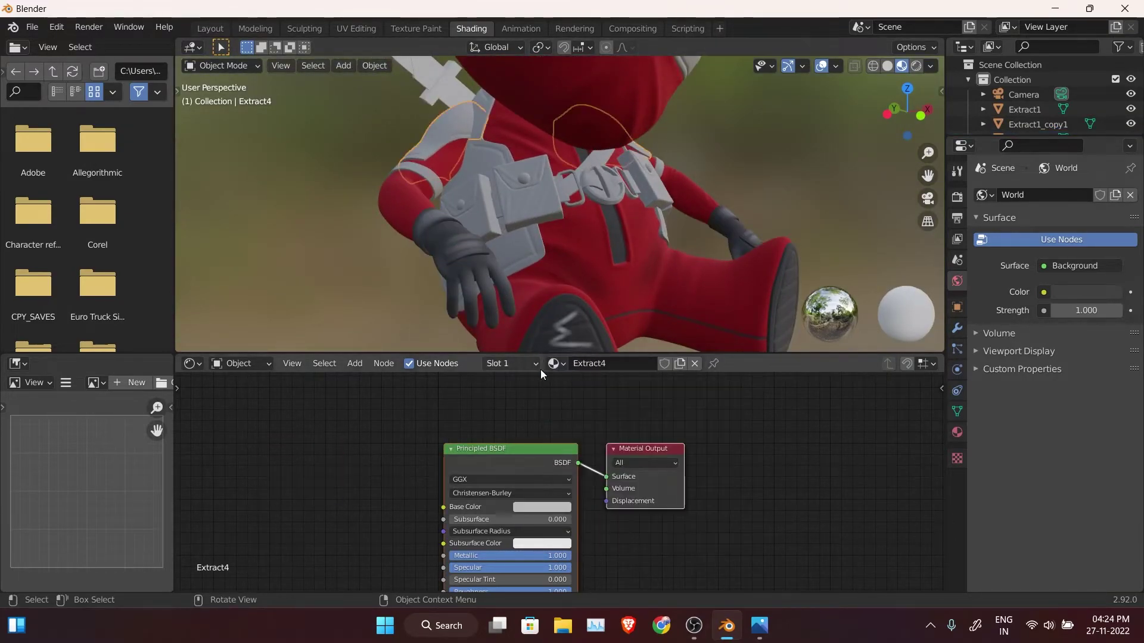
key(Return)
Apply Rubber to the dark mask piece and the belt strap.
middle_drag(495, 283, 541, 239)
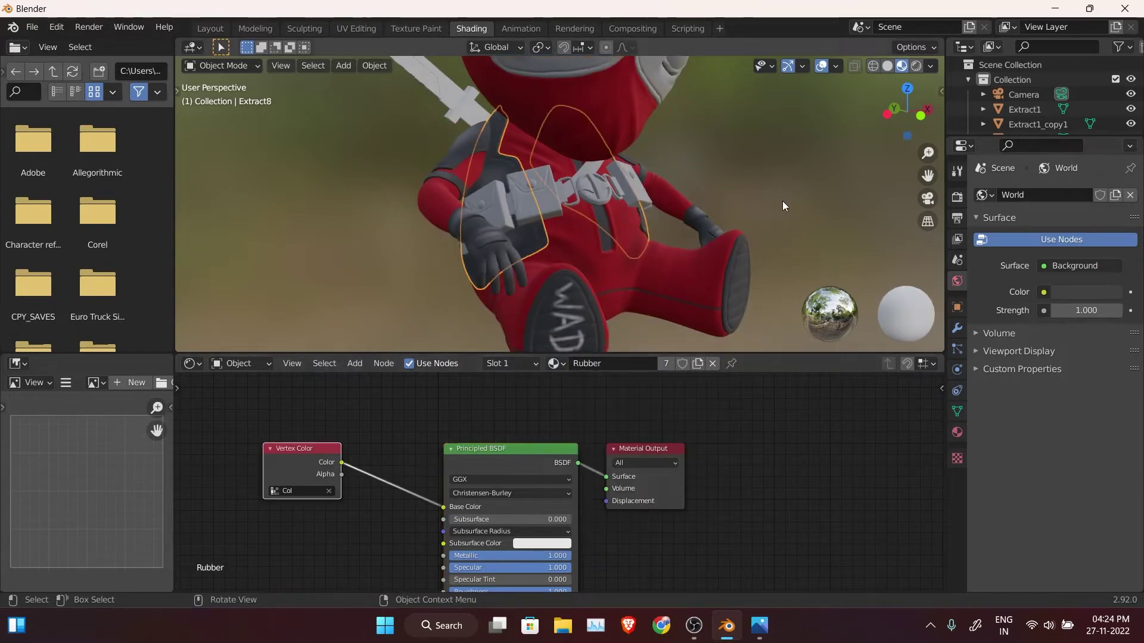
click(544, 226)
key(Return)
middle_drag(725, 259, 598, 271)
click(536, 250)
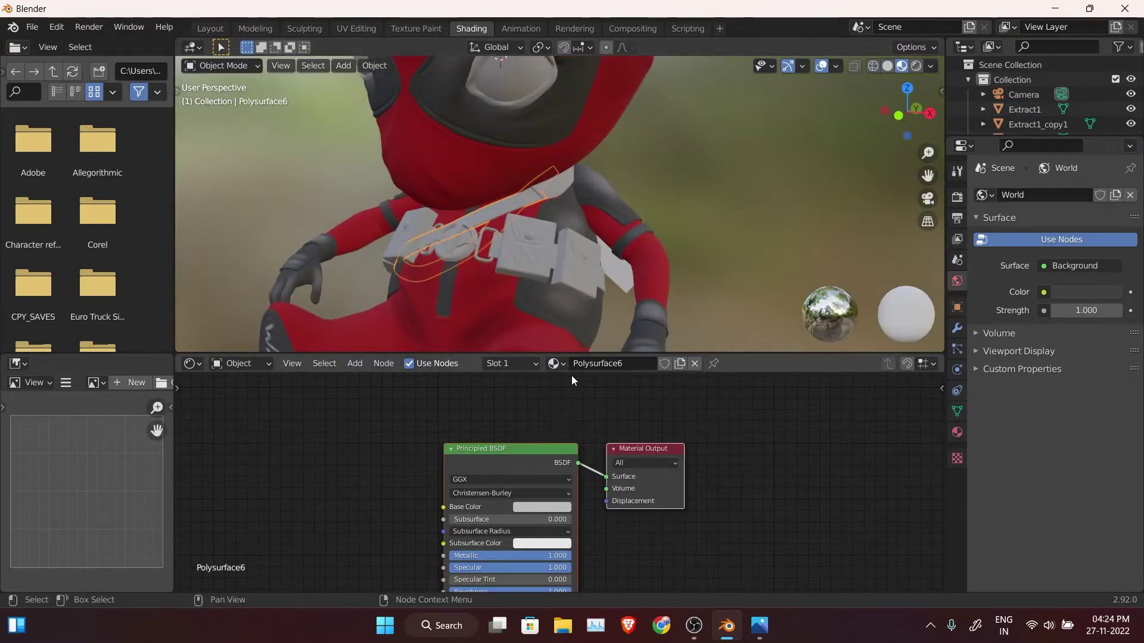
click(554, 364)
click(595, 386)
Select the red belt buckle and then the buckle loops.
scroll(686, 278, up, 4)
click(485, 192)
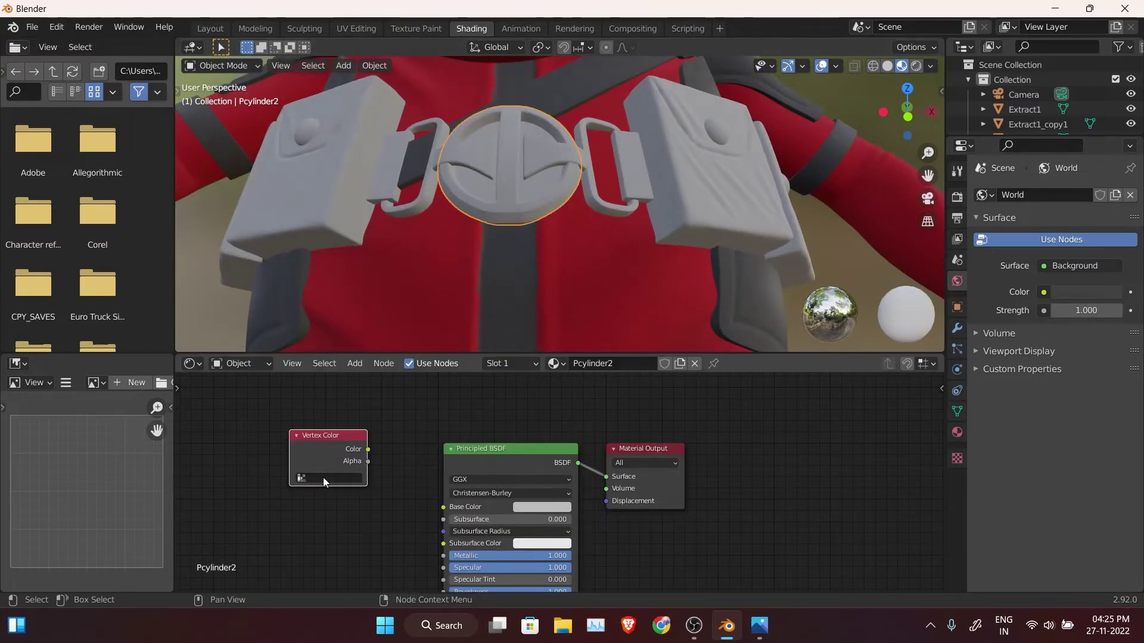
scroll(572, 197, up, 2)
click(957, 432)
Give the buckle loops a new material with a grey base colour.
click(471, 196)
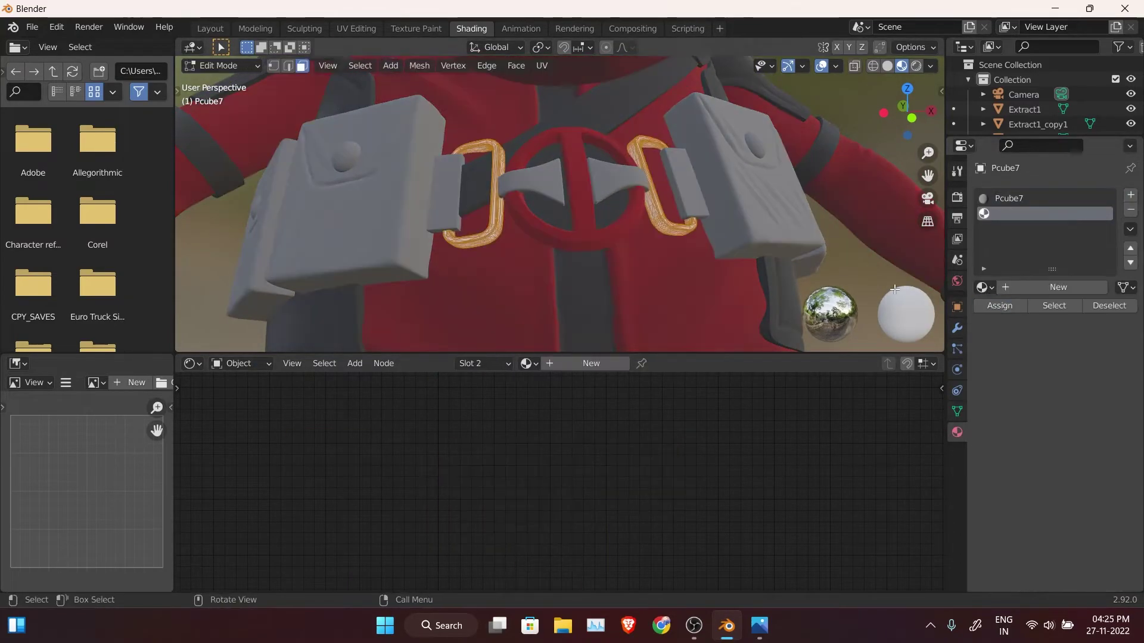
click(1042, 286)
click(1083, 393)
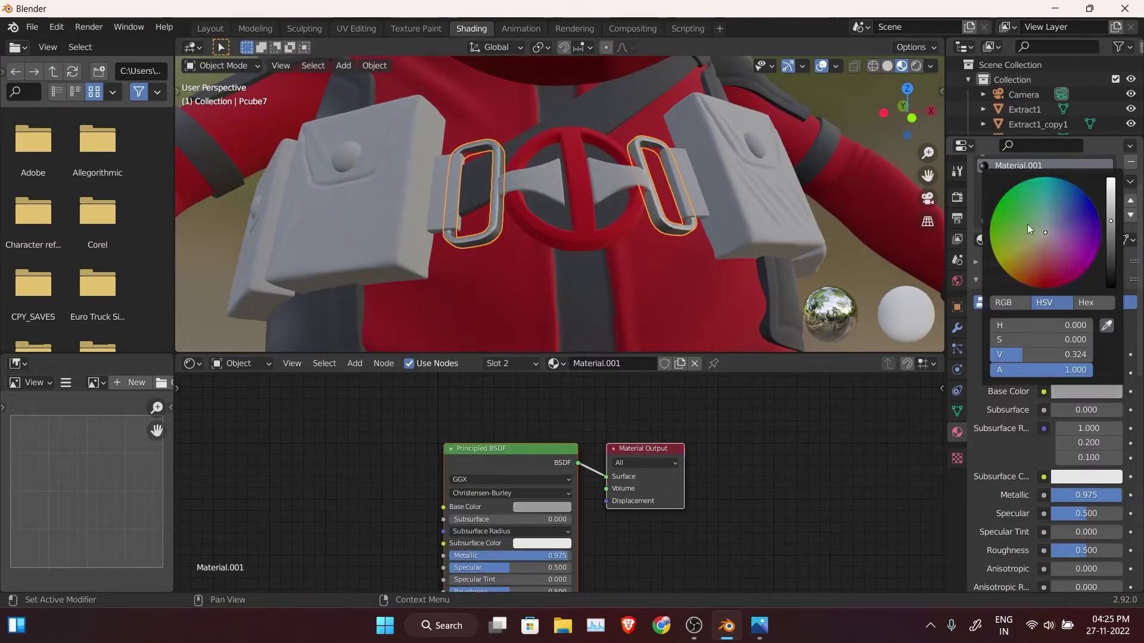
middle_drag(655, 239, 566, 250)
Assign the existing Pouch material to the white pouches.
click(984, 239)
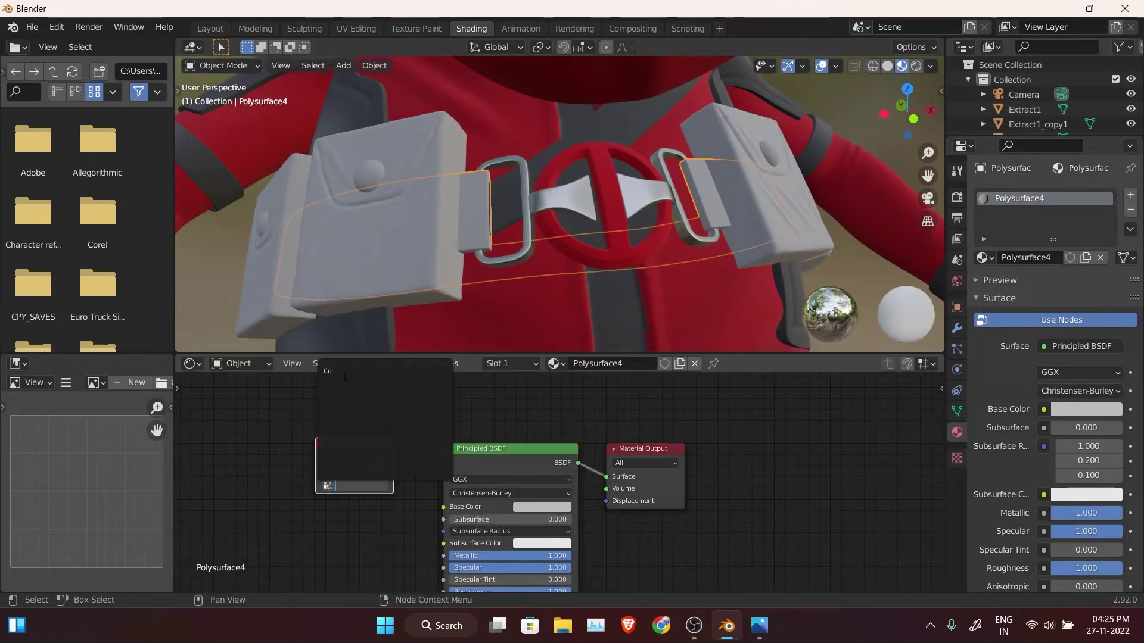
scroll(743, 247, down, 3)
click(406, 238)
key(shift+a)
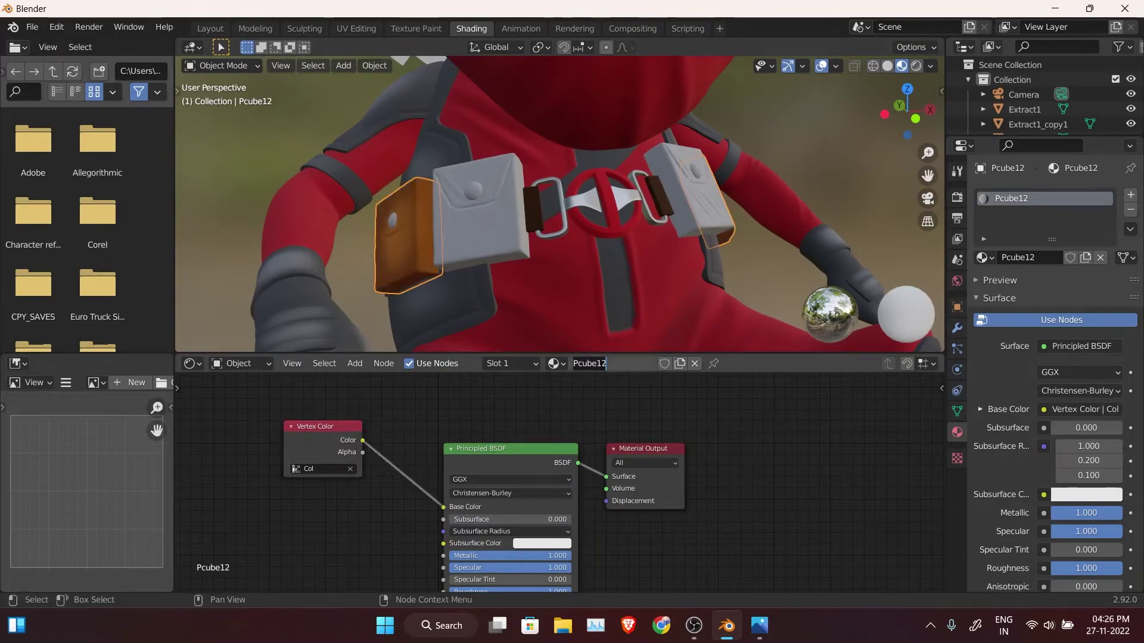
click(465, 246)
click(555, 364)
text(po)
key(Return)
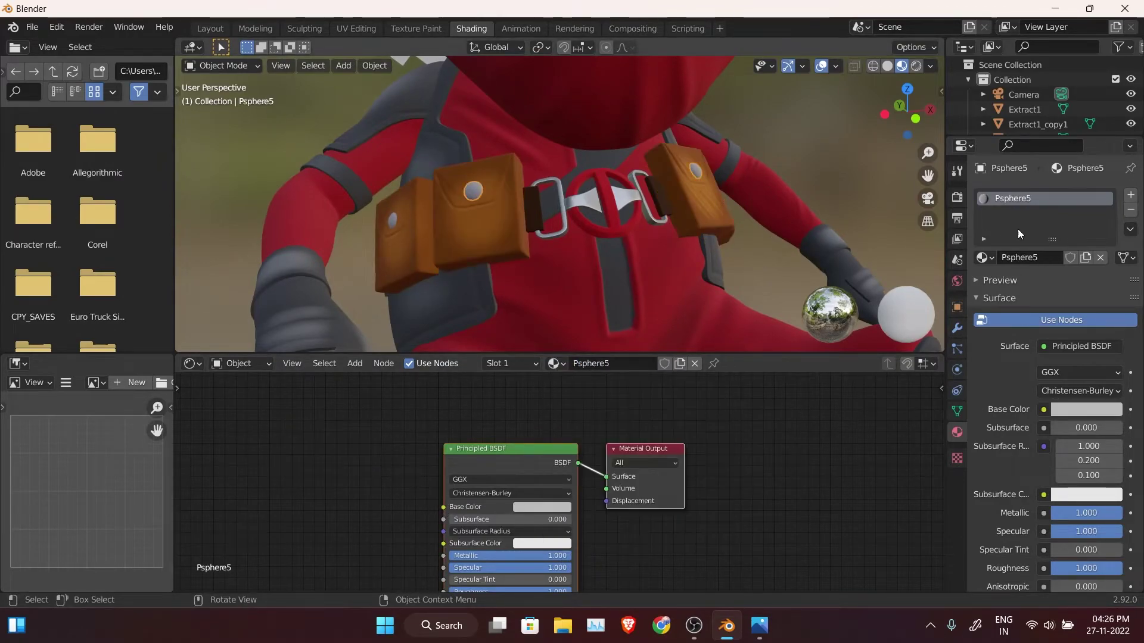
Make the sword hilt black with metallic raised to 0.479.
mouse_move(810, 168)
middle_down()
mouse_move(678, 266)
mouse_move(606, 187)
middle_up()
click(607, 187)
scroll(606, 187, up, 3)
key(ctrl+v)
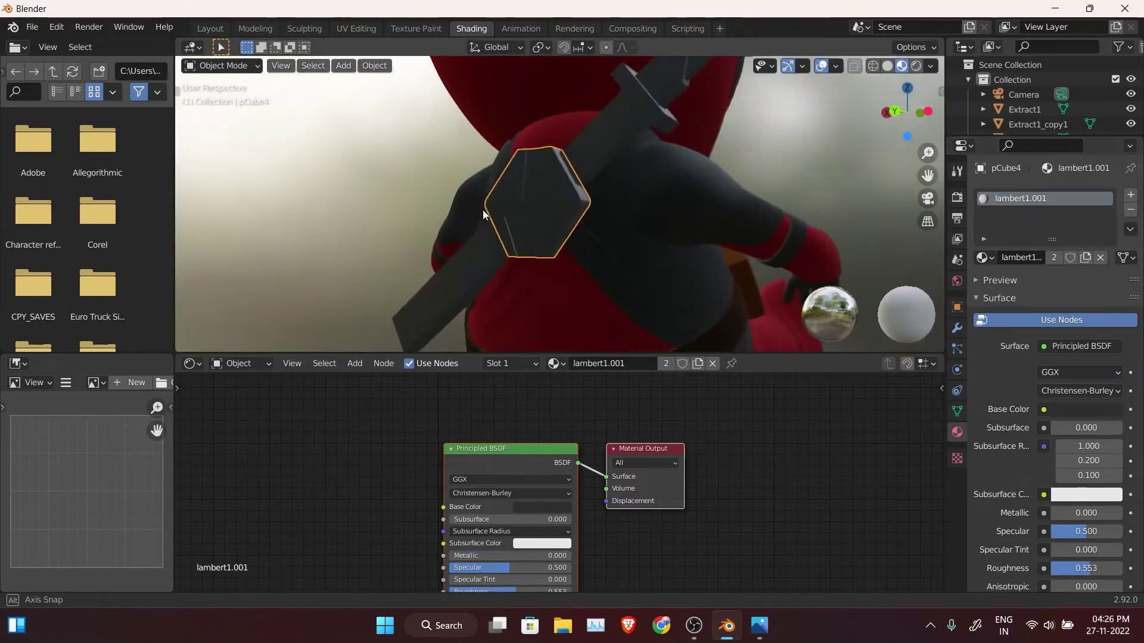
middle_drag(483, 209, 869, 244)
drag(1076, 506, 1109, 507)
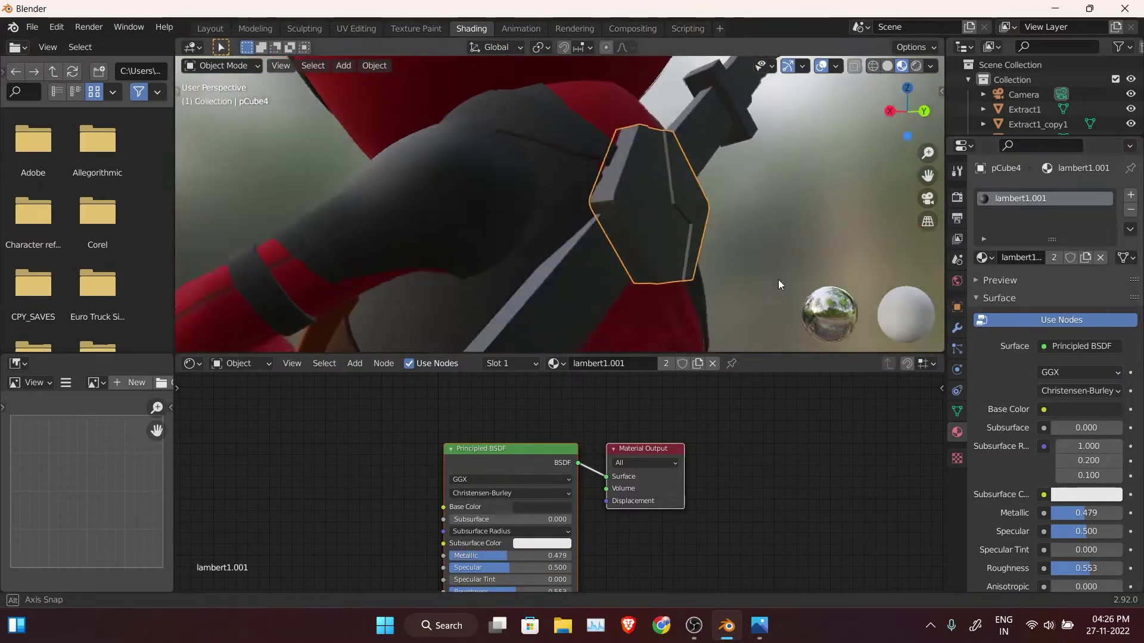
click(957, 197)
mouse_move(596, 208)
middle_down()
mouse_move(710, 207)
mouse_move(536, 231)
mouse_move(457, 216)
middle_up()
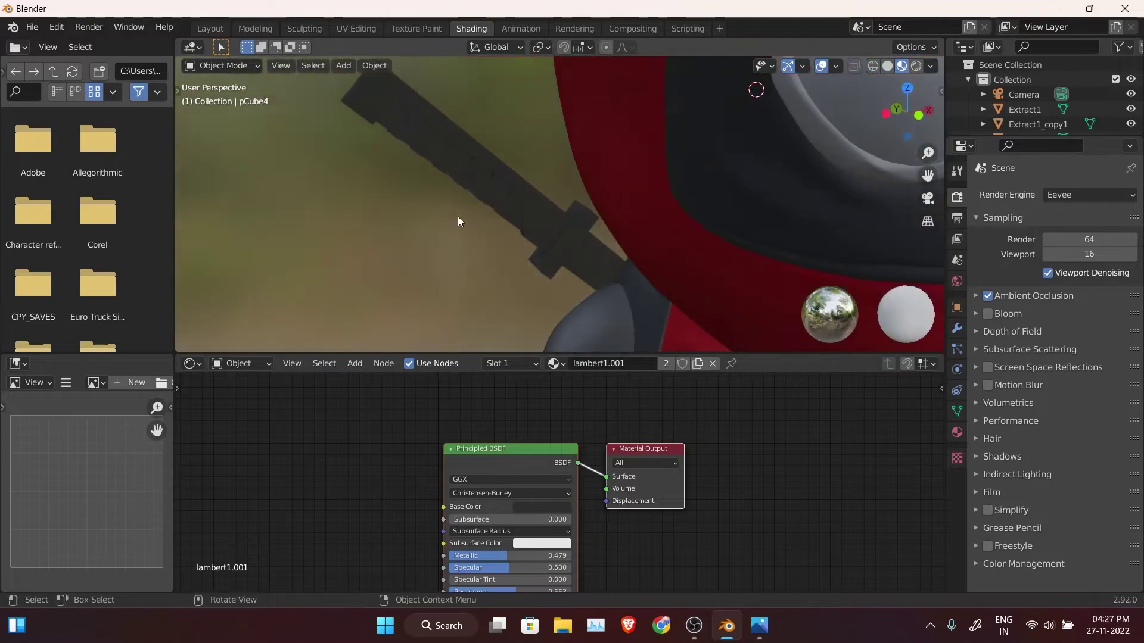
Inspect the sword handle in wireframe and delete the stray objects around it.
click(477, 217)
key(Tab)
key(KP_1)
key(z)
click(277, 203)
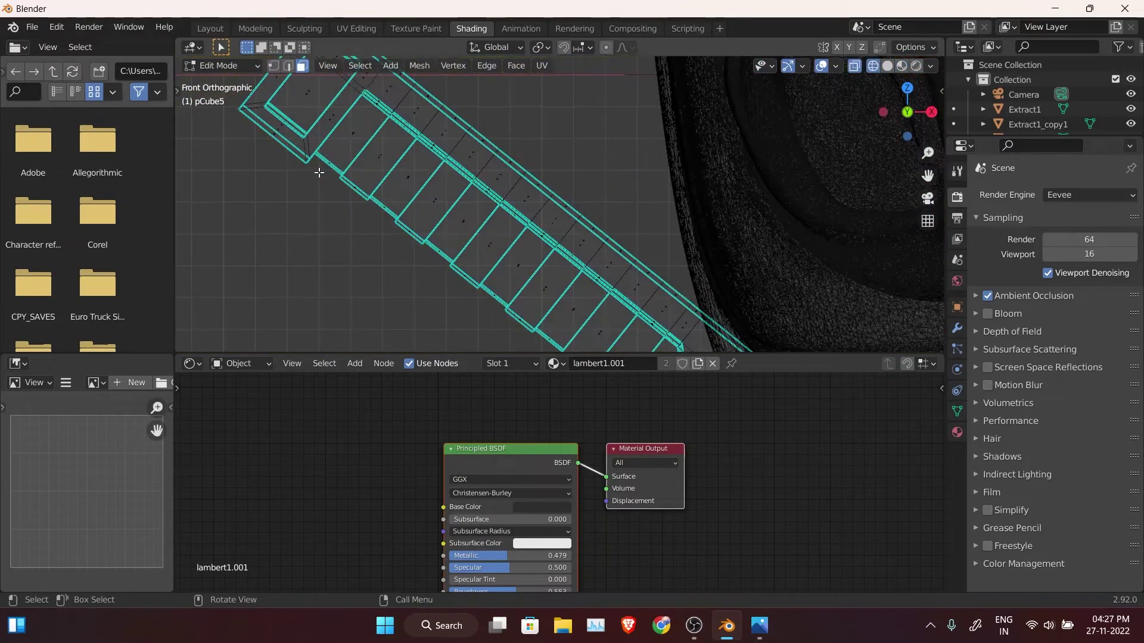
scroll(343, 137, up, 4)
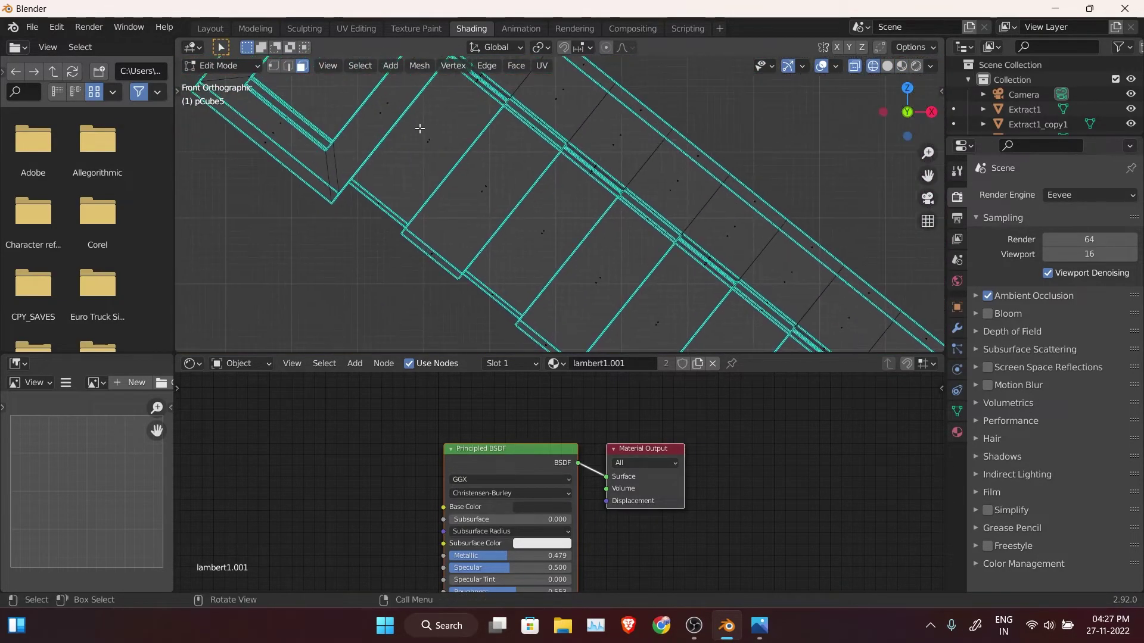
mouse_move(363, 229)
middle_down()
mouse_move(434, 181)
mouse_move(787, 145)
middle_up()
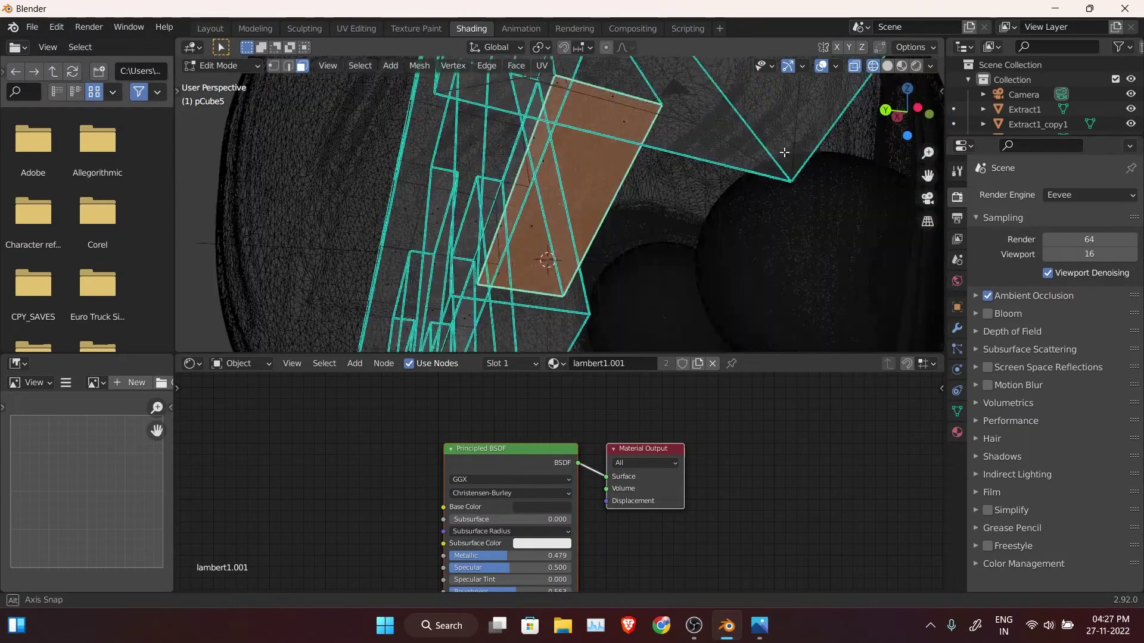
key(Tab)
key(a)
key(x)
click(670, 251)
key(shift+z)
Add a second material slot and assign a new red material to the handle's stripe faces.
key(Tab)
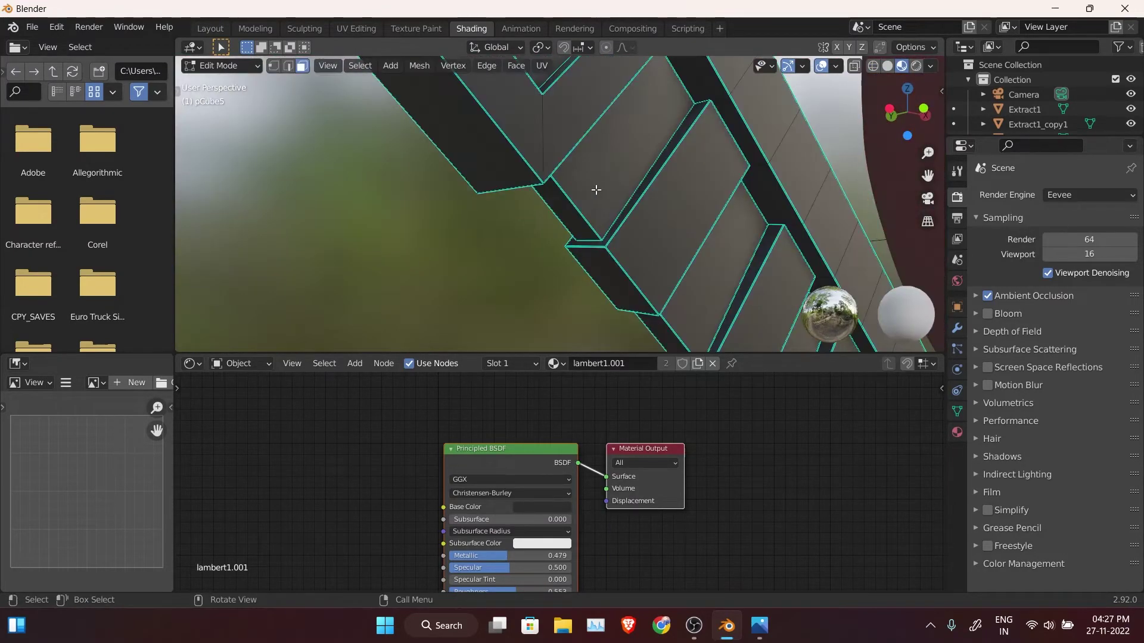
mouse_move(638, 247)
middle_down()
mouse_move(379, 292)
mouse_move(545, 237)
mouse_move(1021, 409)
middle_up()
click(957, 432)
click(1130, 195)
click(1054, 287)
click(988, 301)
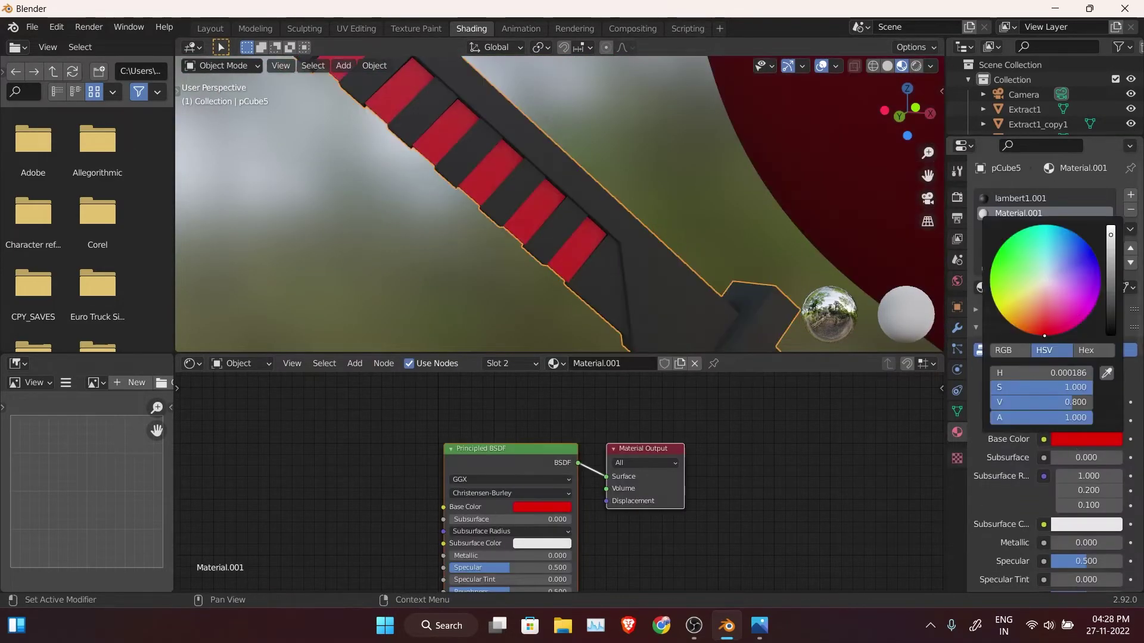
key(Tab)
Create a new white material for the eye spheres.
scroll(646, 280, down, 5)
scroll(646, 280, up, 4)
click(545, 203)
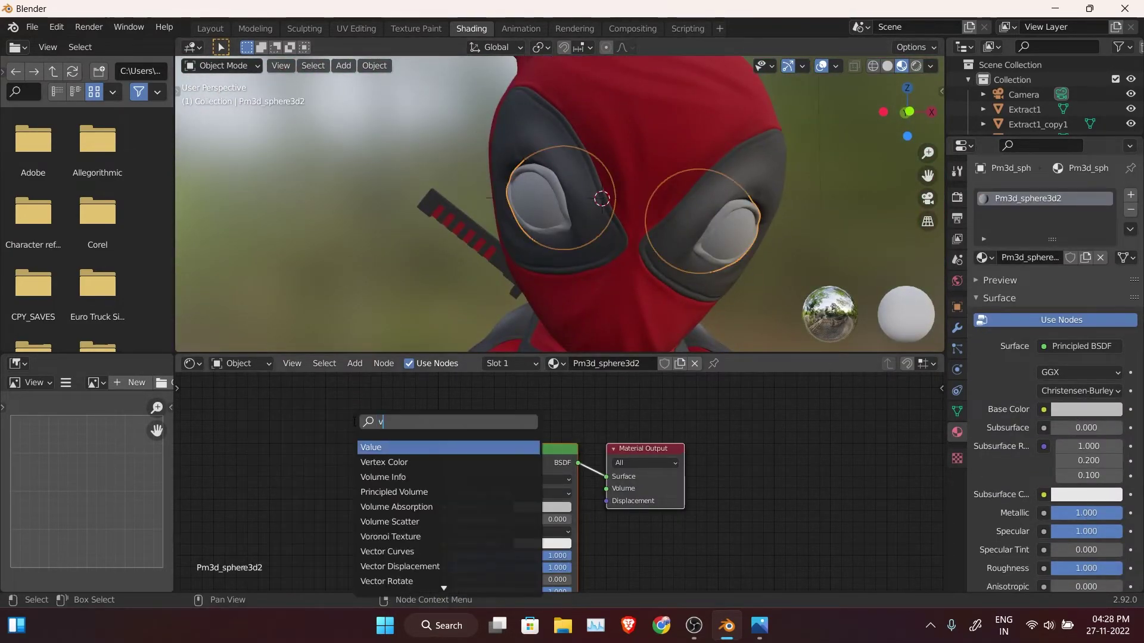
click(1058, 287)
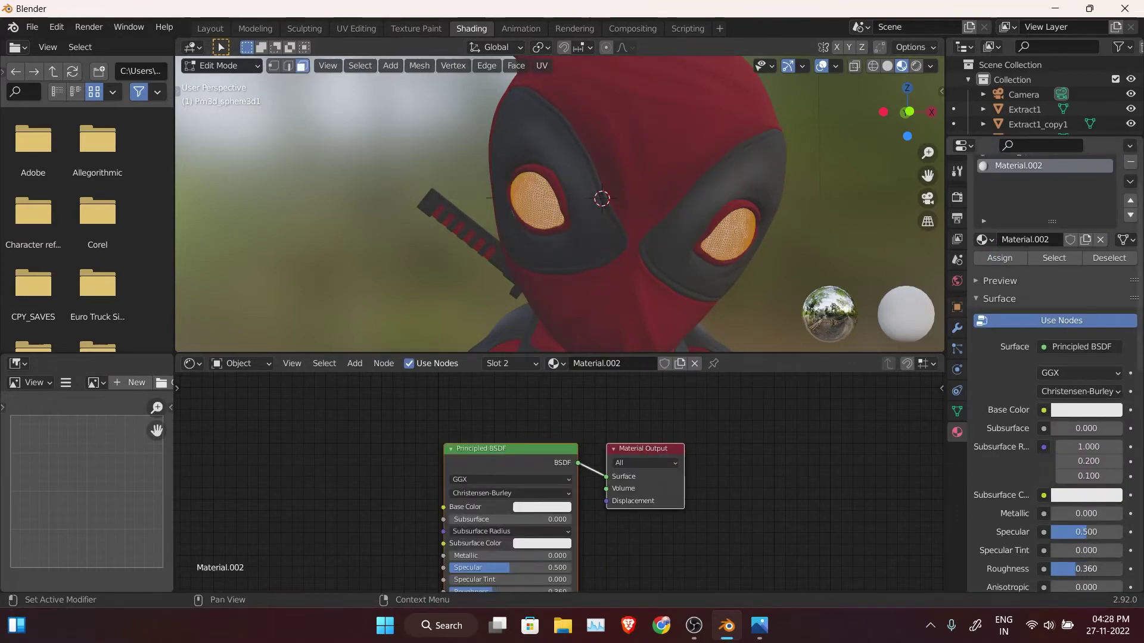
scroll(1048, 453, down, 3)
click(1086, 392)
scroll(602, 198, down, 2)
scroll(602, 198, down, 2)
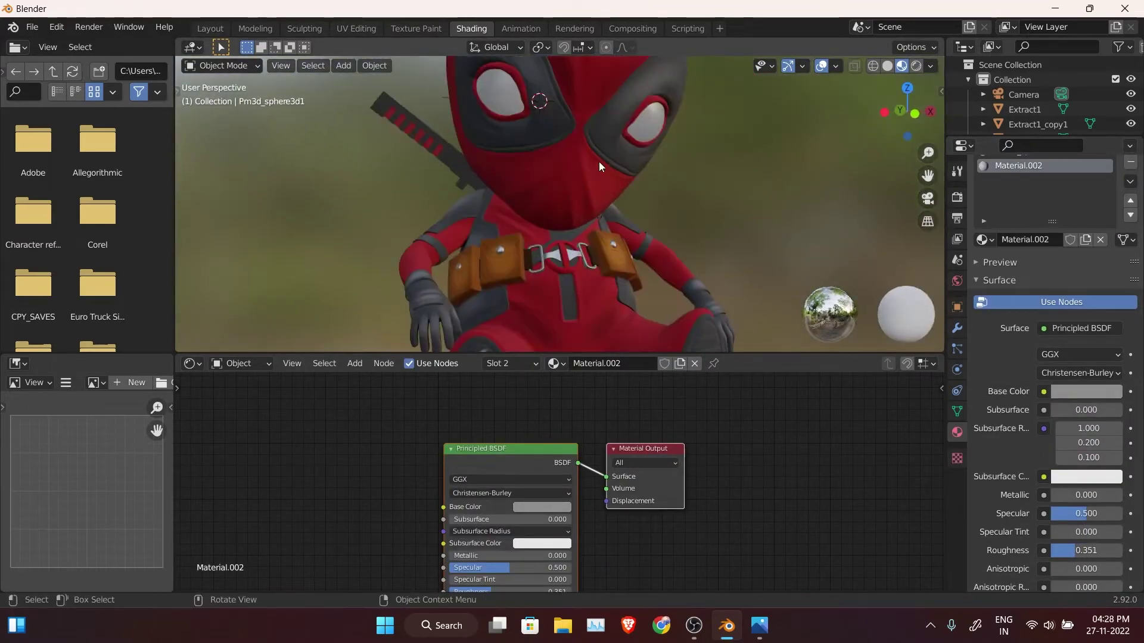
Give the whole belt buckle mesh a new red material.
click(539, 101)
scroll(560, 256, up, 5)
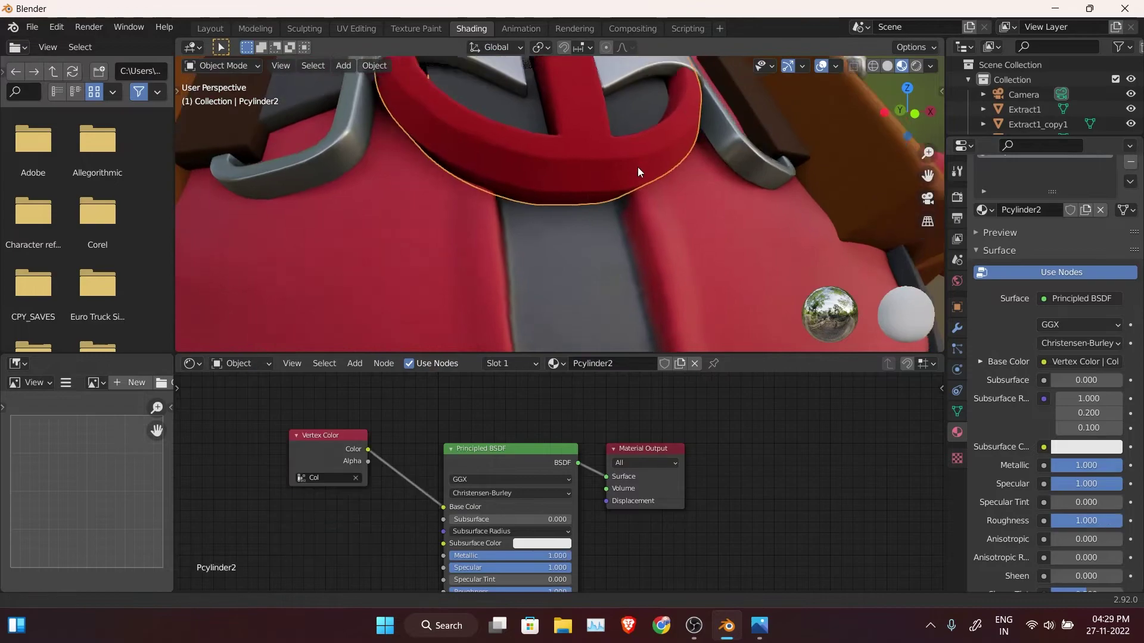
click(595, 256)
key(Tab)
key(ctrl+l)
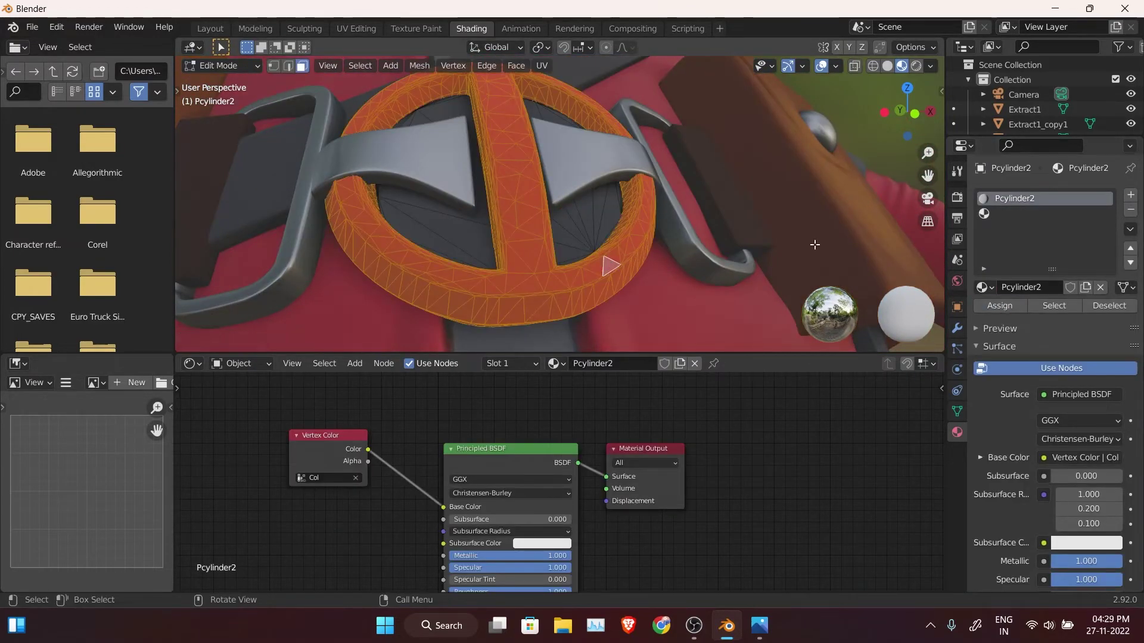
click(1100, 287)
click(1046, 287)
scroll(655, 196, down, 5)
click(477, 280)
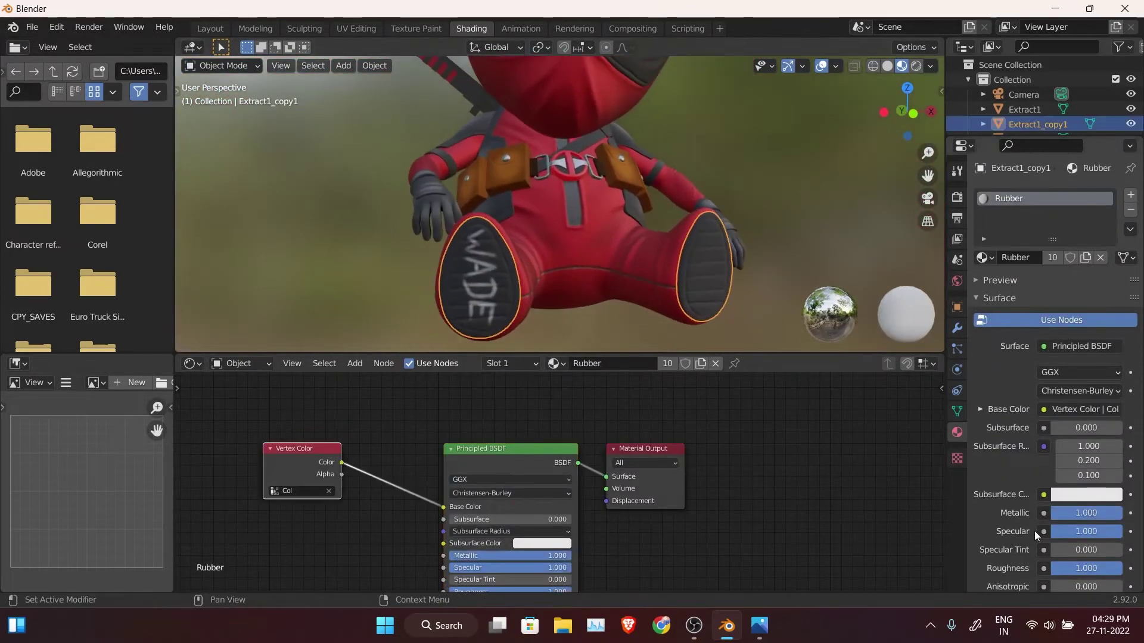
In the modelling workspace, move the new cube along Z, then back along Y.
click(210, 28)
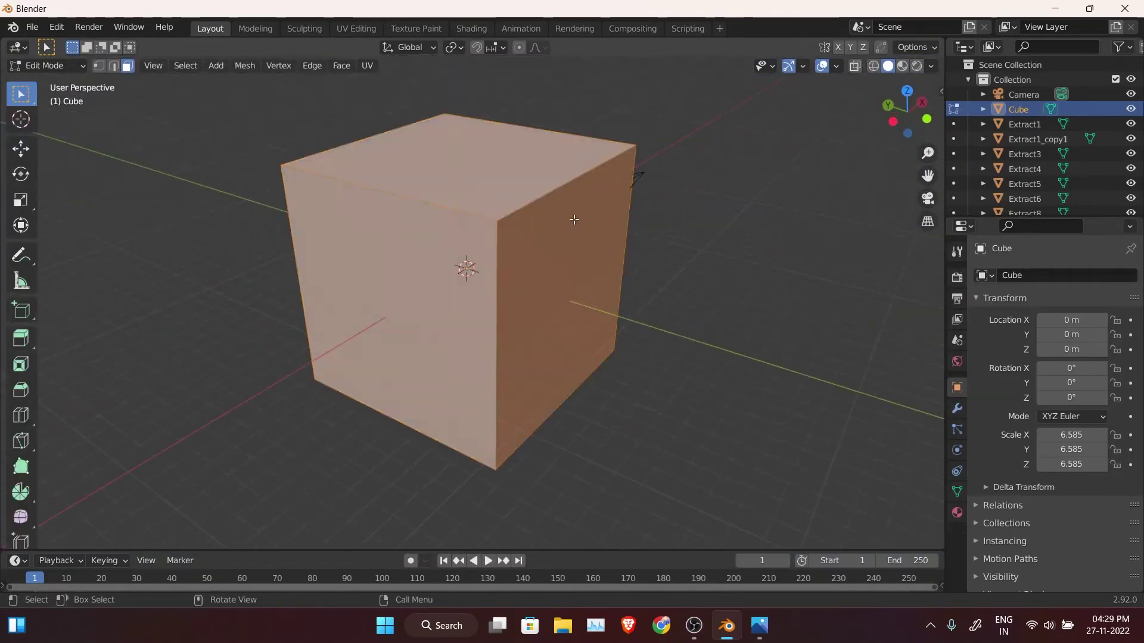
key(Tab)
key(Tab)
scroll(582, 214, down, 4)
scroll(563, 310, up, 5)
key(g)
key(z)
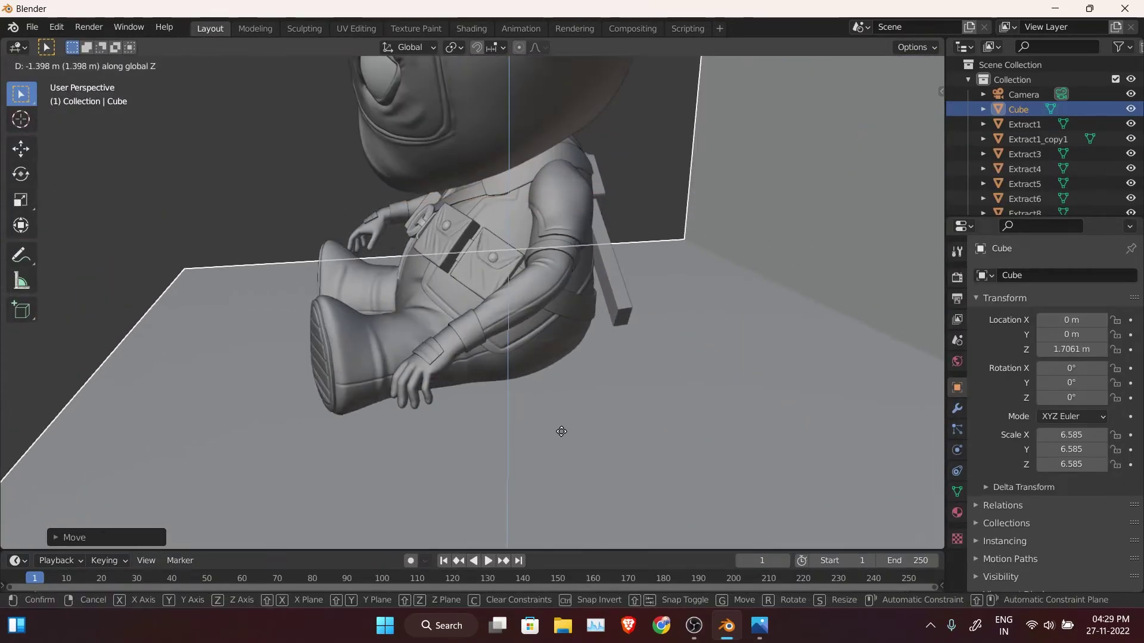
click(518, 272)
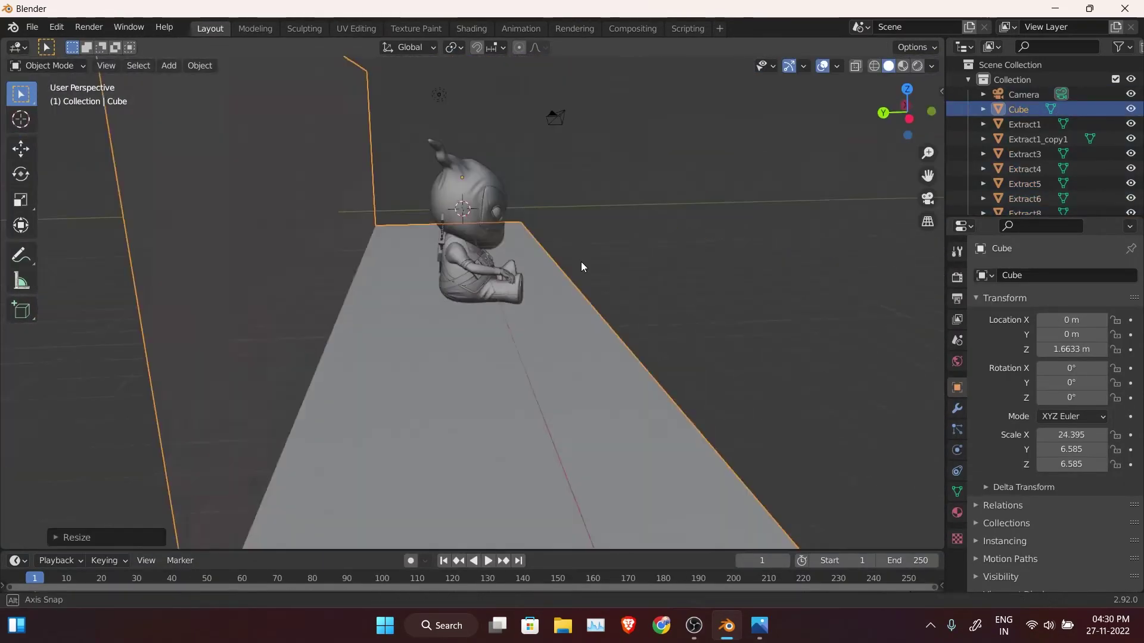
mouse_move(581, 262)
middle_down()
mouse_move(641, 244)
mouse_move(646, 357)
middle_up()
key(g)
key(y)
Bevel the floor-wall edge into a rounded corner and reposition the backdrop behind the character.
click(646, 357)
key(Tab)
key(ctrl+b)
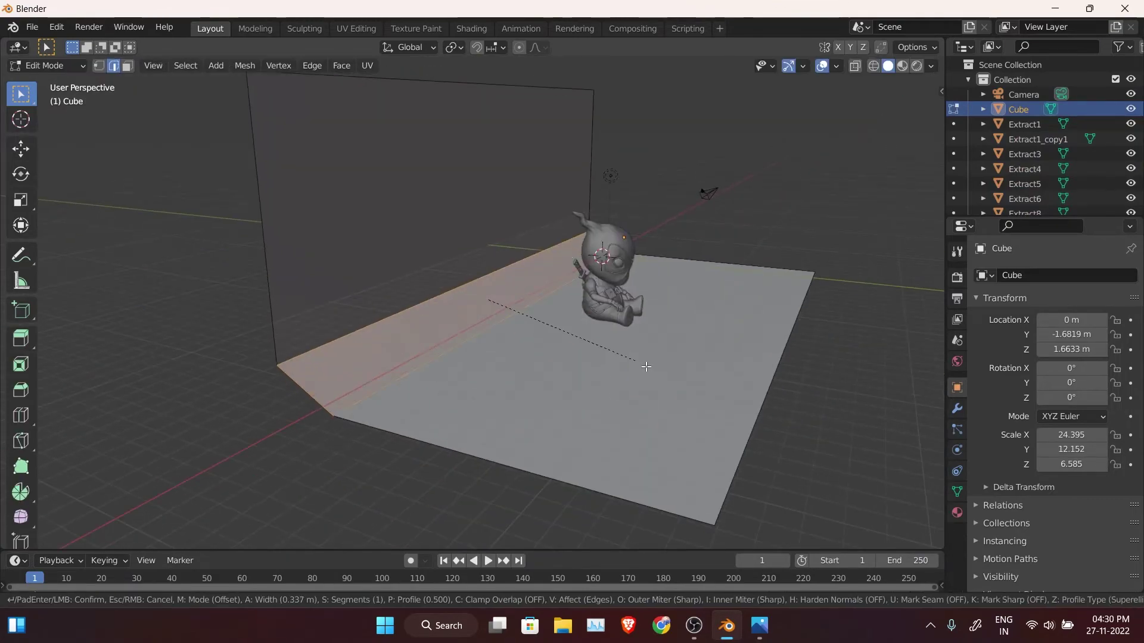
click(669, 400)
key(Tab)
scroll(655, 393, down, 4)
scroll(631, 404, up, 5)
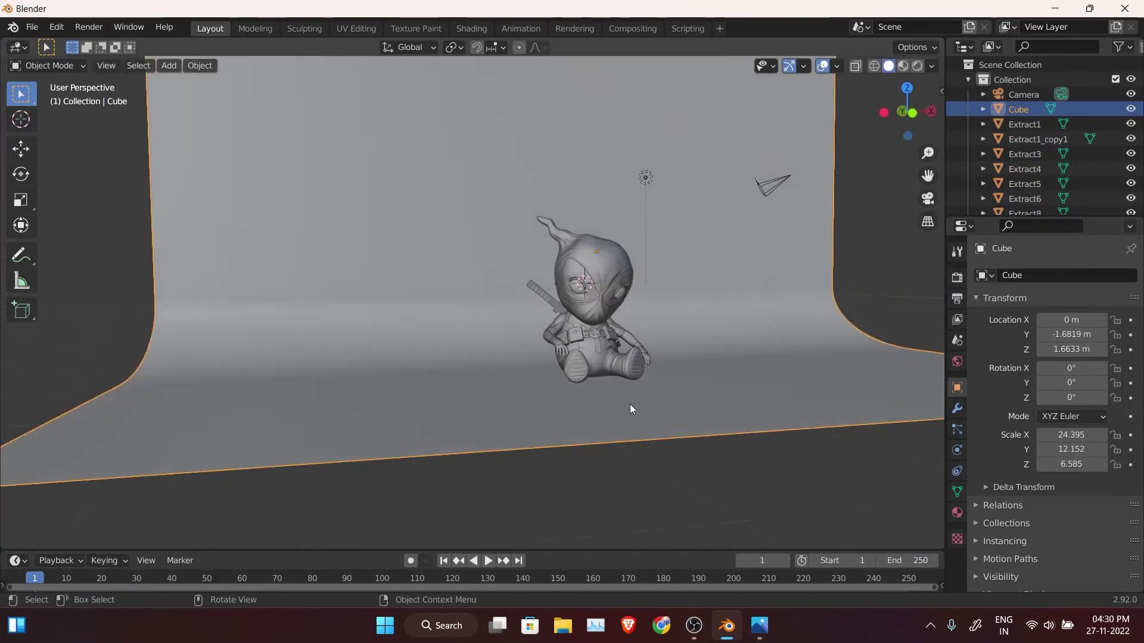
key(g)
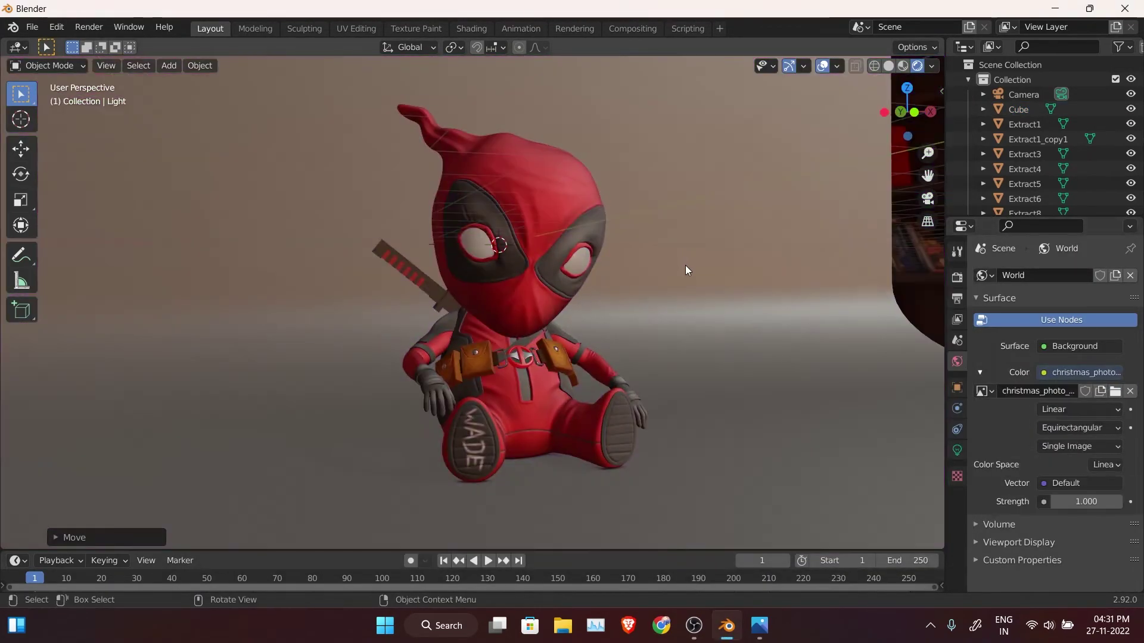
Check the sword's material, then lower the floor plane under the model along Z.
click(442, 294)
click(957, 512)
scroll(1102, 492, down, 5)
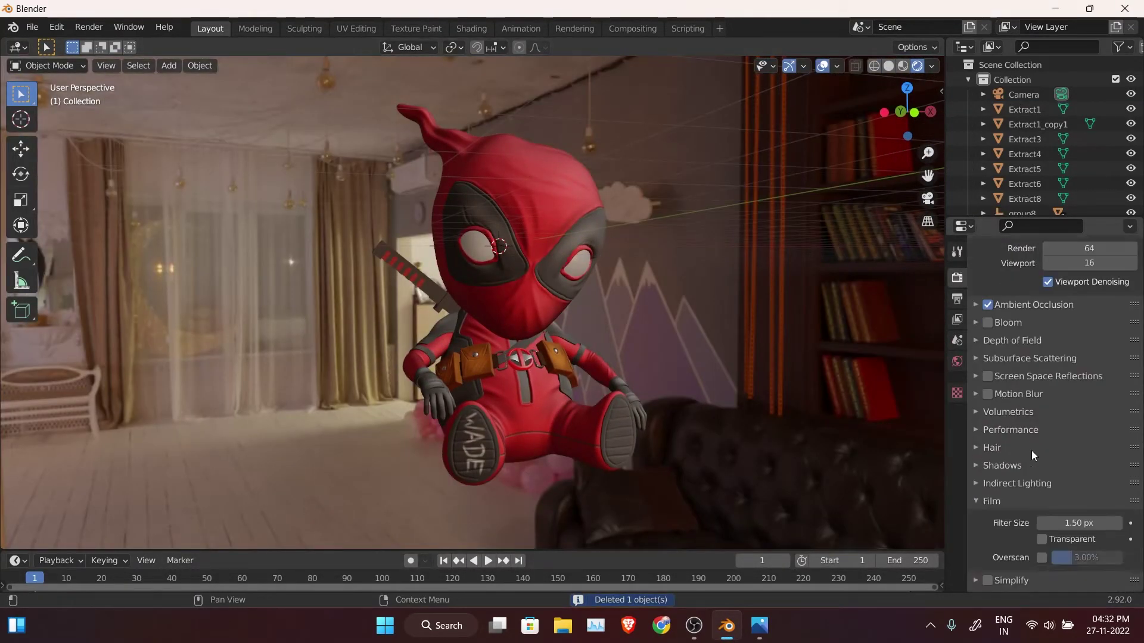
key(g)
key(z)
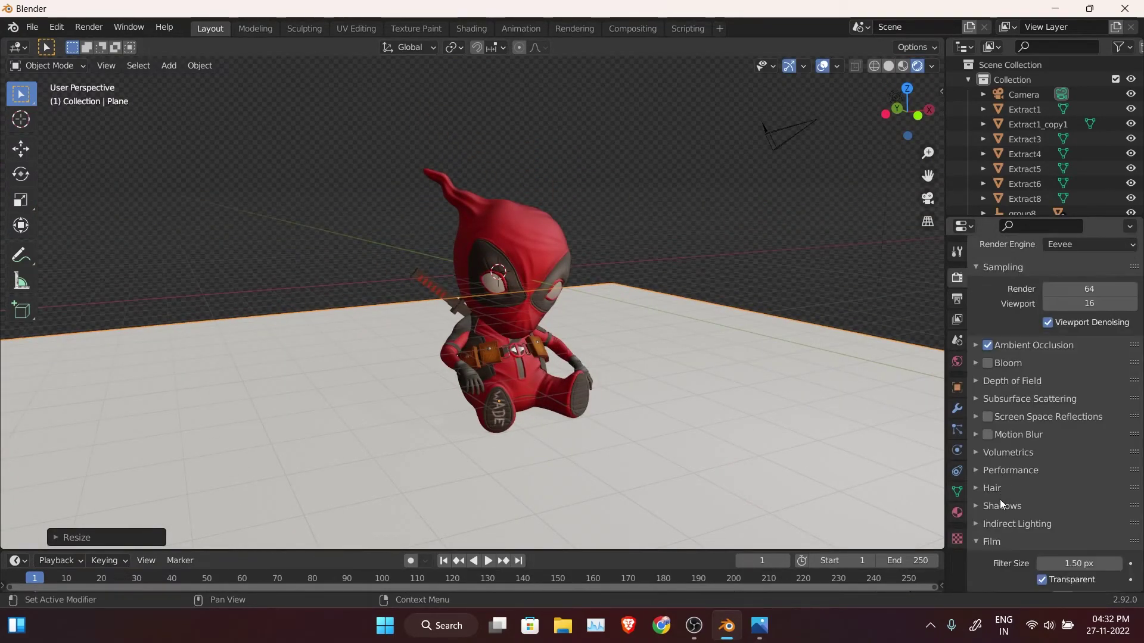
Switch the render engine to Cycles with rendered viewport shading and review Performance settings.
click(1089, 274)
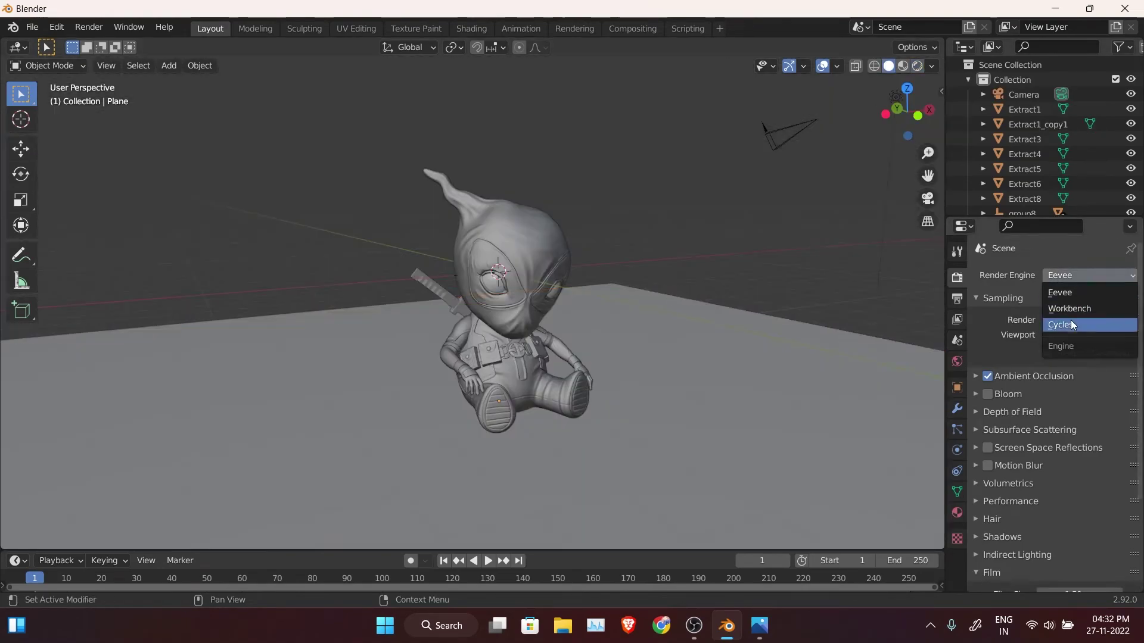
click(1072, 325)
click(916, 65)
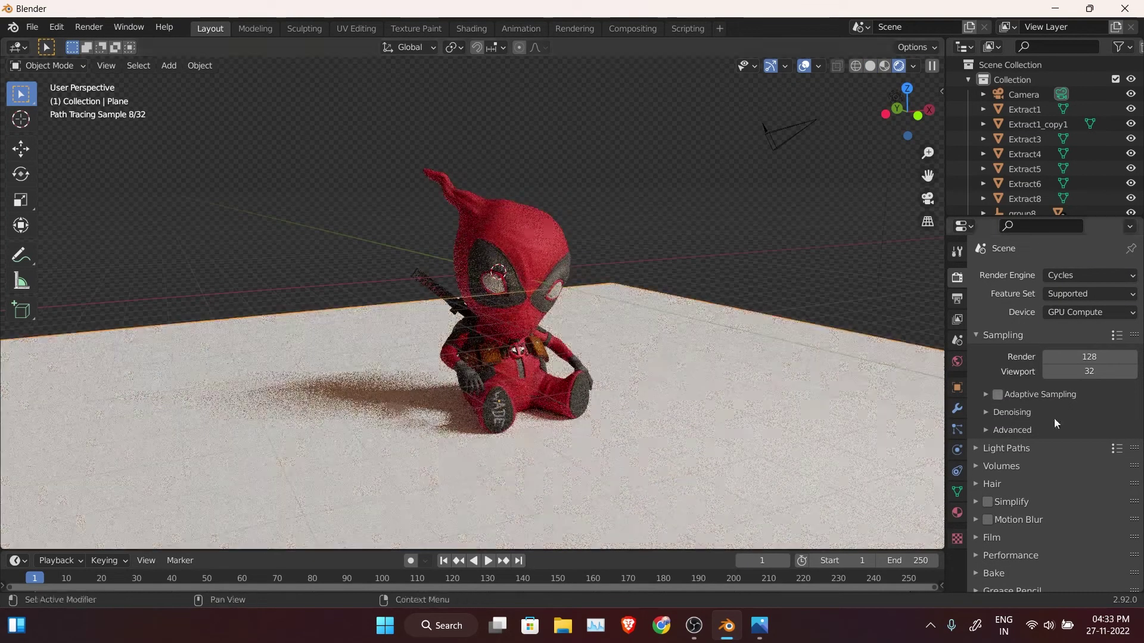
scroll(1053, 418, down, 5)
click(1013, 389)
scroll(1016, 517, down, 5)
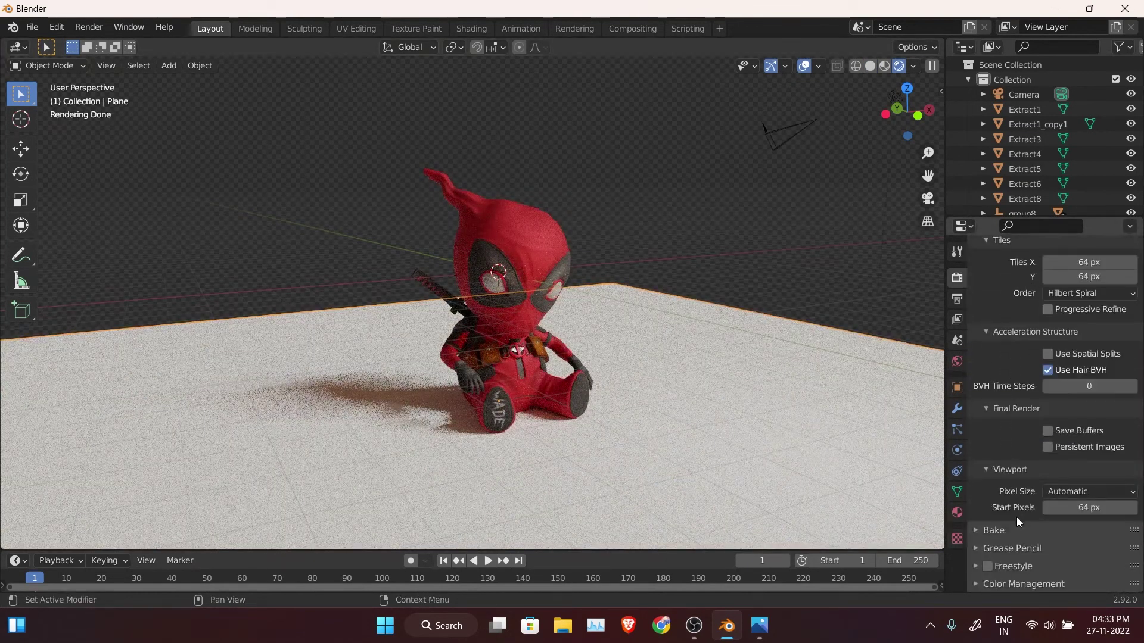
scroll(989, 323, up, 3)
scroll(992, 332, up, 5)
scroll(991, 331, up, 5)
scroll(977, 267, down, 8)
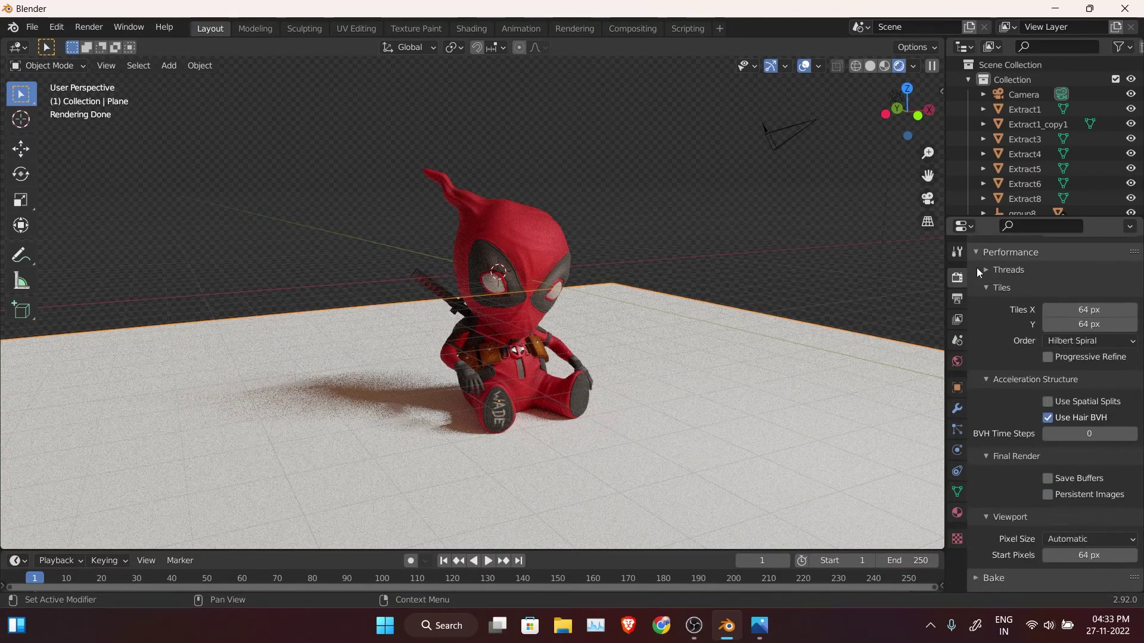
Enable Shadow Catcher in the floor plane's Object Properties and view through the camera.
click(872, 277)
click(957, 388)
scroll(1024, 533, down, 5)
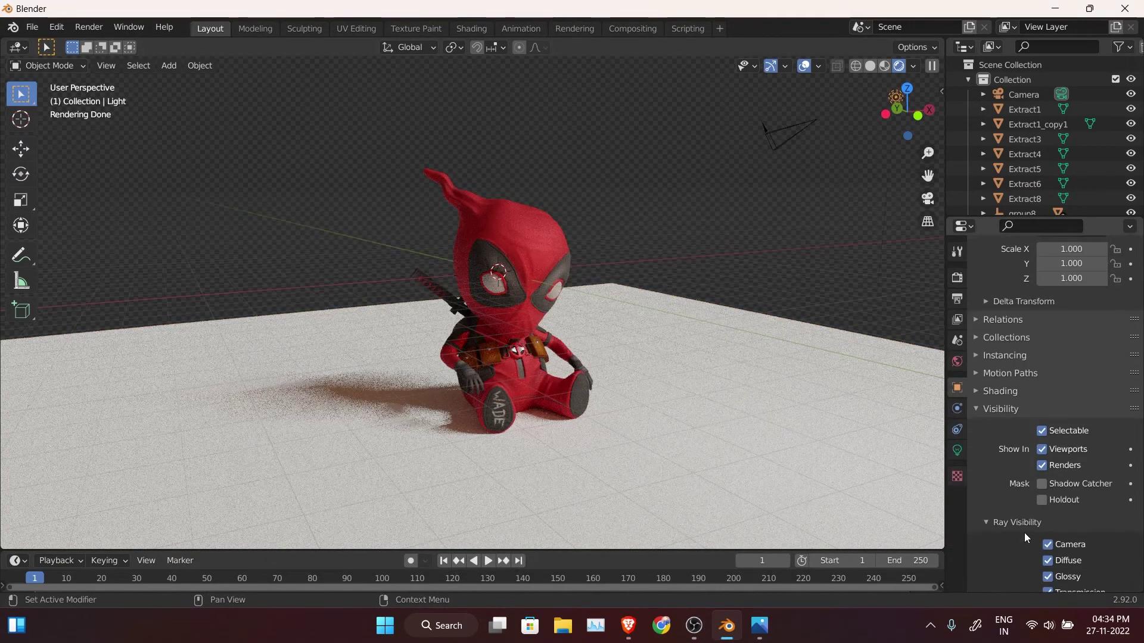
click(1041, 483)
key(ctrl+z)
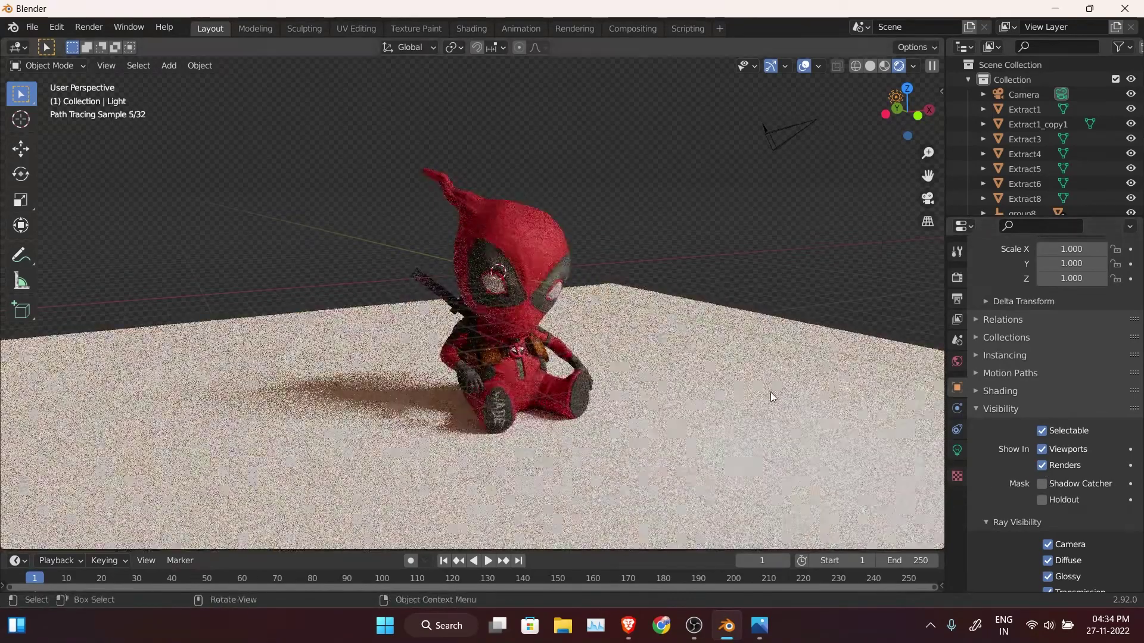
key(ctrl+shift+z)
key(ctrl+shift+z)
middle_drag(770, 392, 658, 296)
key(KP_0)
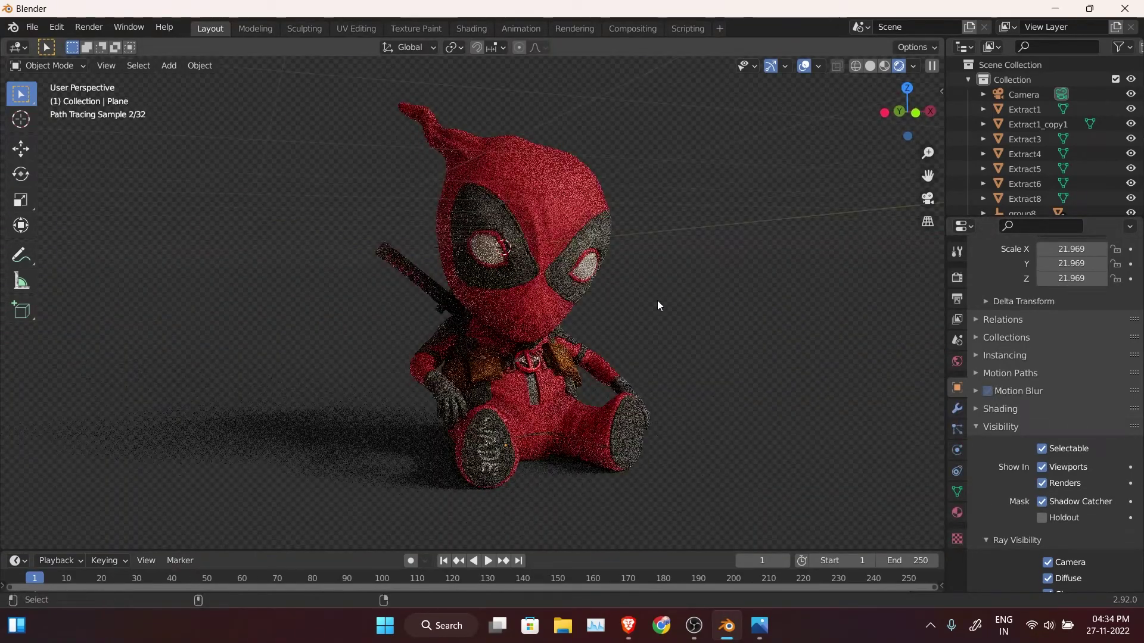
Set the output resolution to 1500 × 1920 px portrait.
click(956, 278)
click(957, 299)
double_click(1085, 293)
text(1080)
key(Return)
click(1085, 293)
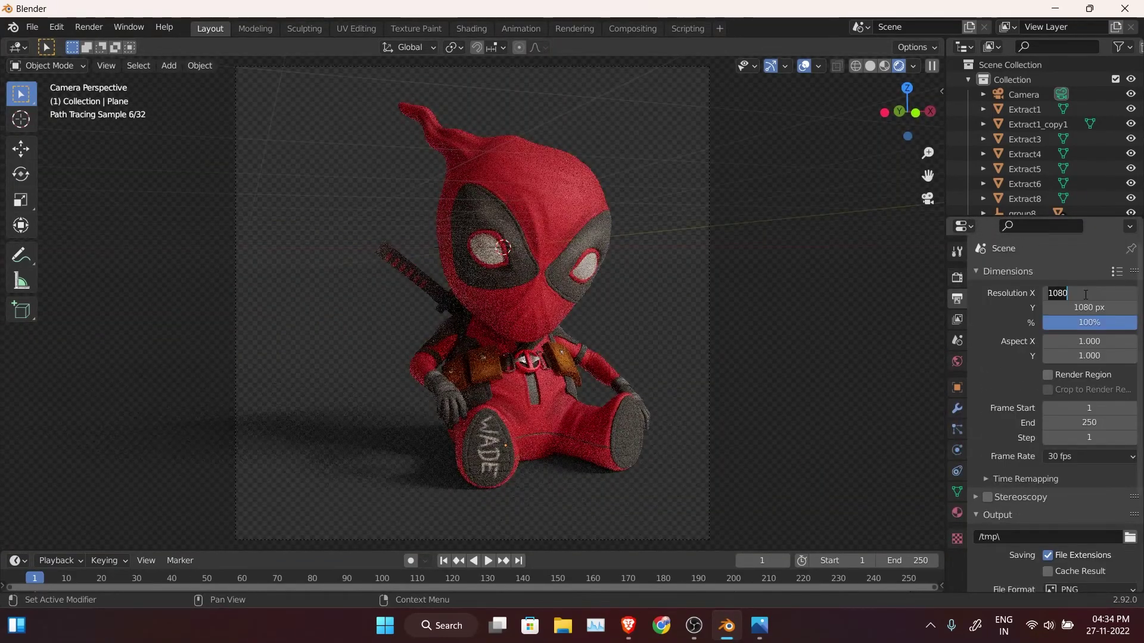
key(Tab)
text(1500)
key(Return)
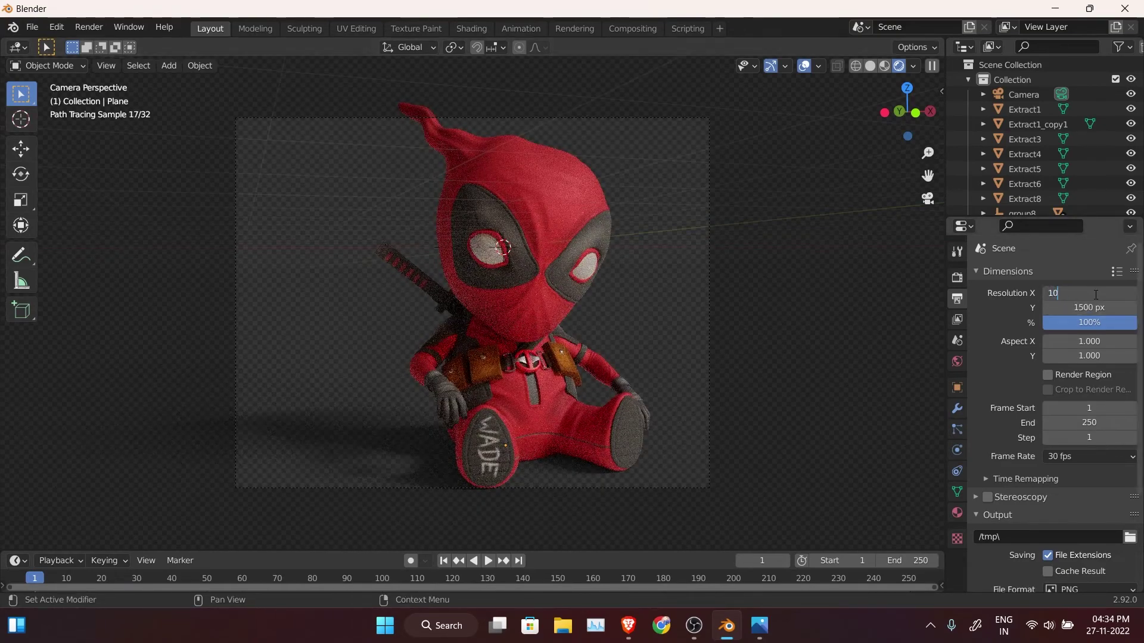
key(BackSpace)
text(500)
key(Tab)
text(1)
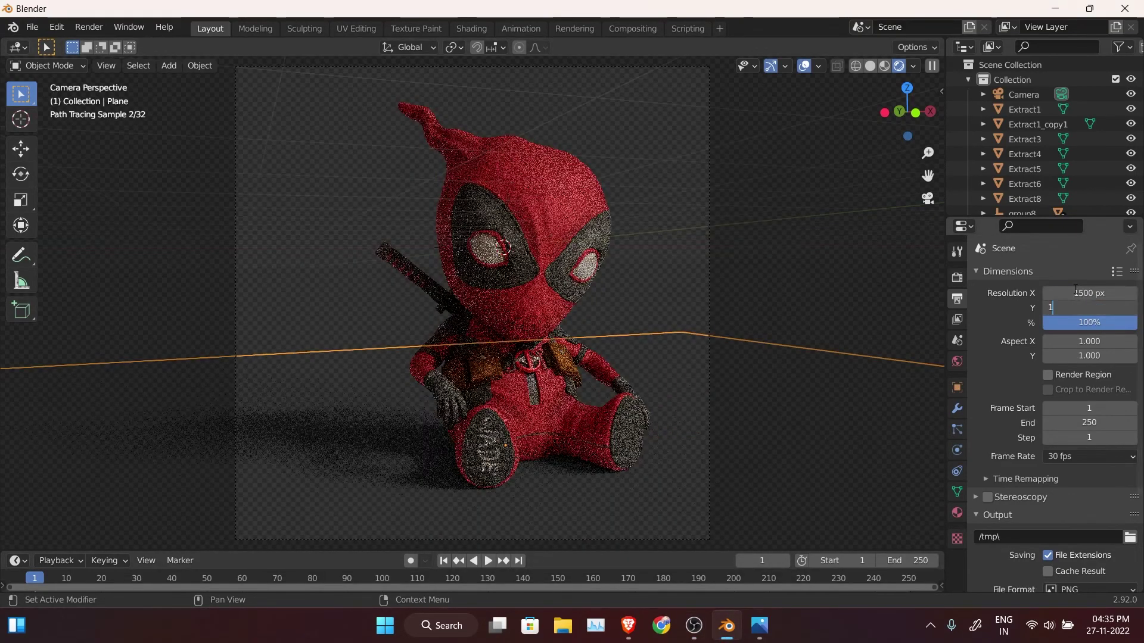
text(920)
key(Return)
Move the camera along X to reframe Deadpool.
click(624, 286)
key(g)
key(x)
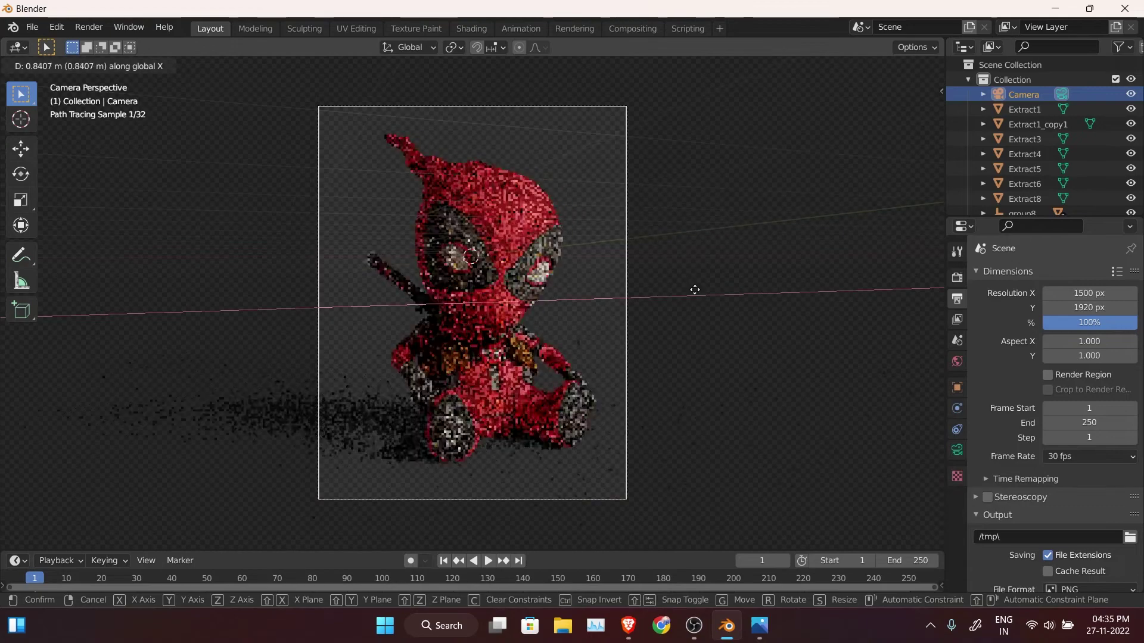
click(692, 238)
scroll(658, 262, up, 1)
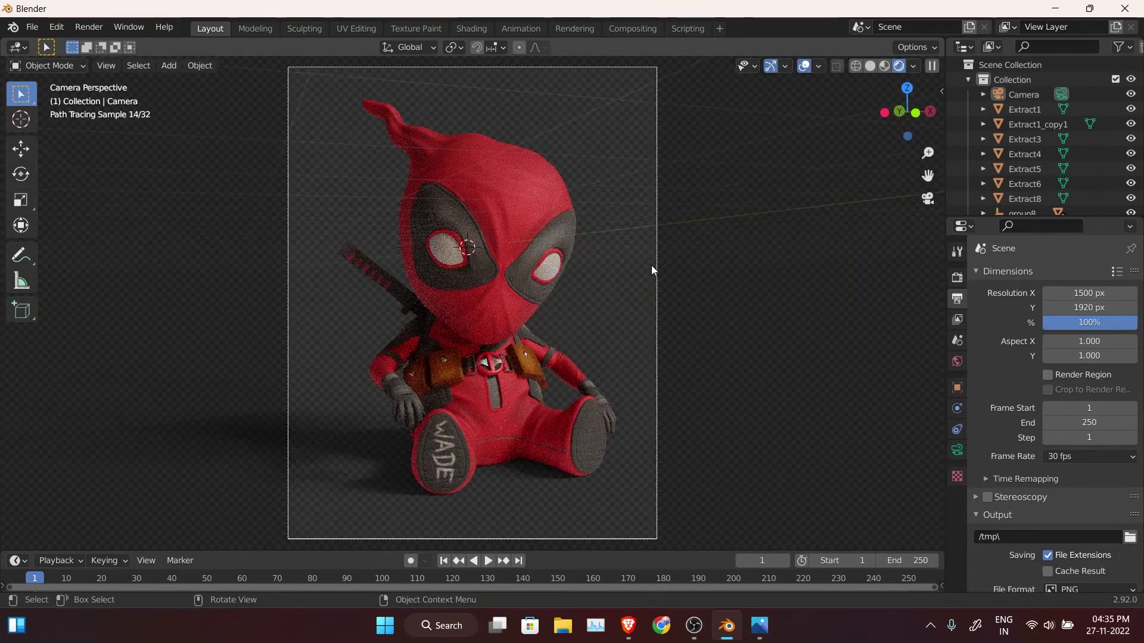
Lower the head mask material's roughness and adjust the world lighting settings.
click(544, 222)
click(957, 513)
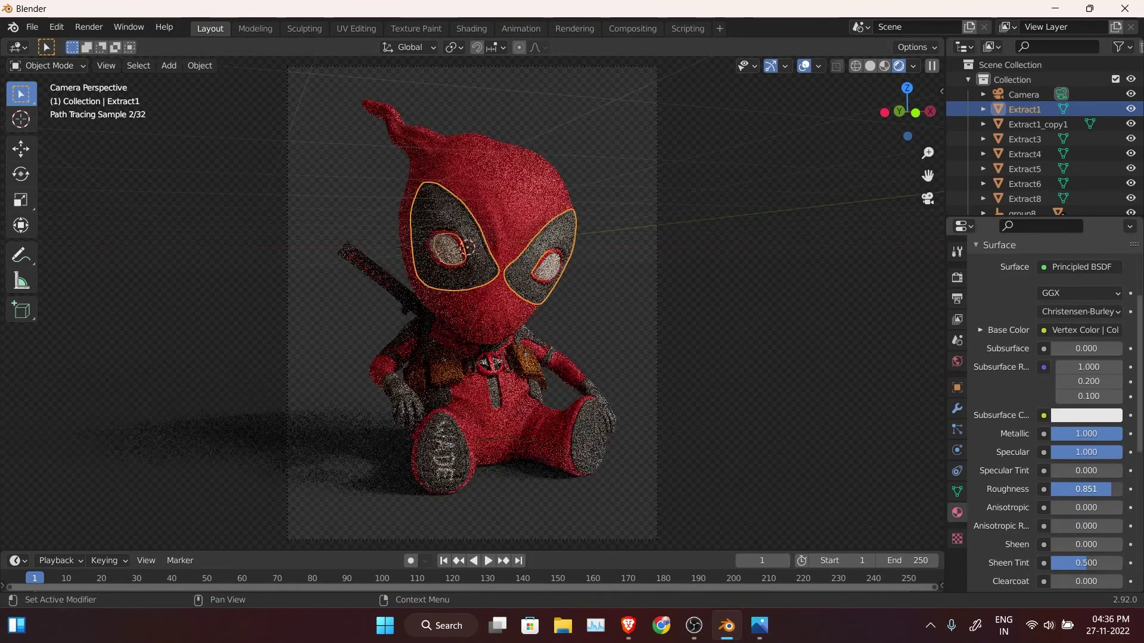
mouse_move(1112, 489)
mouse_down()
mouse_move(1099, 489)
mouse_move(1120, 489)
mouse_up()
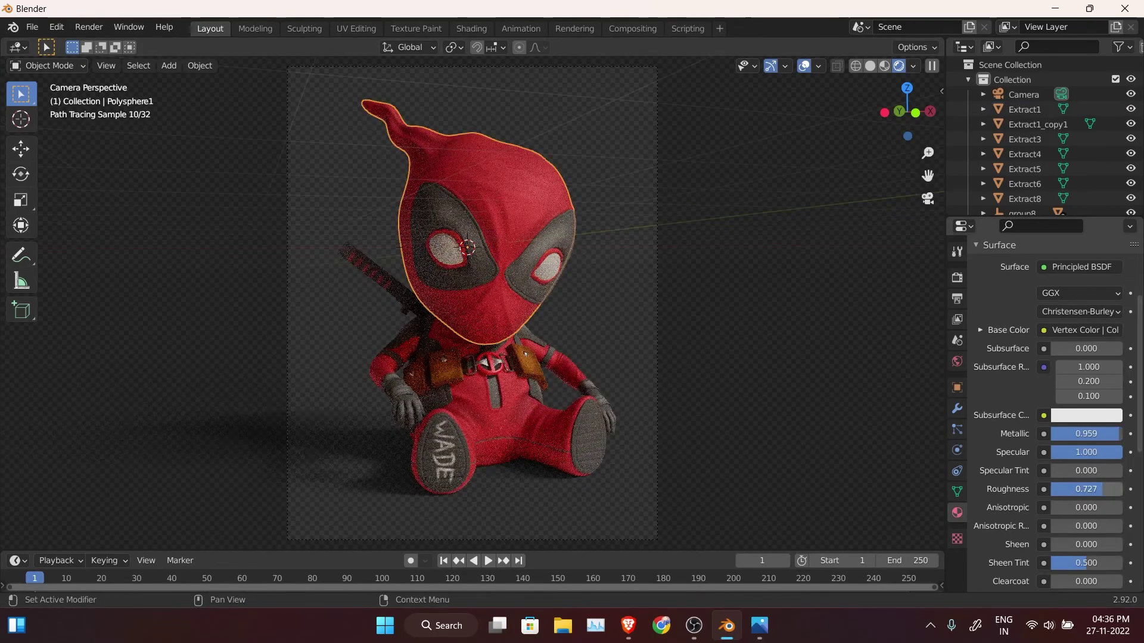
click(616, 194)
click(956, 362)
click(1056, 472)
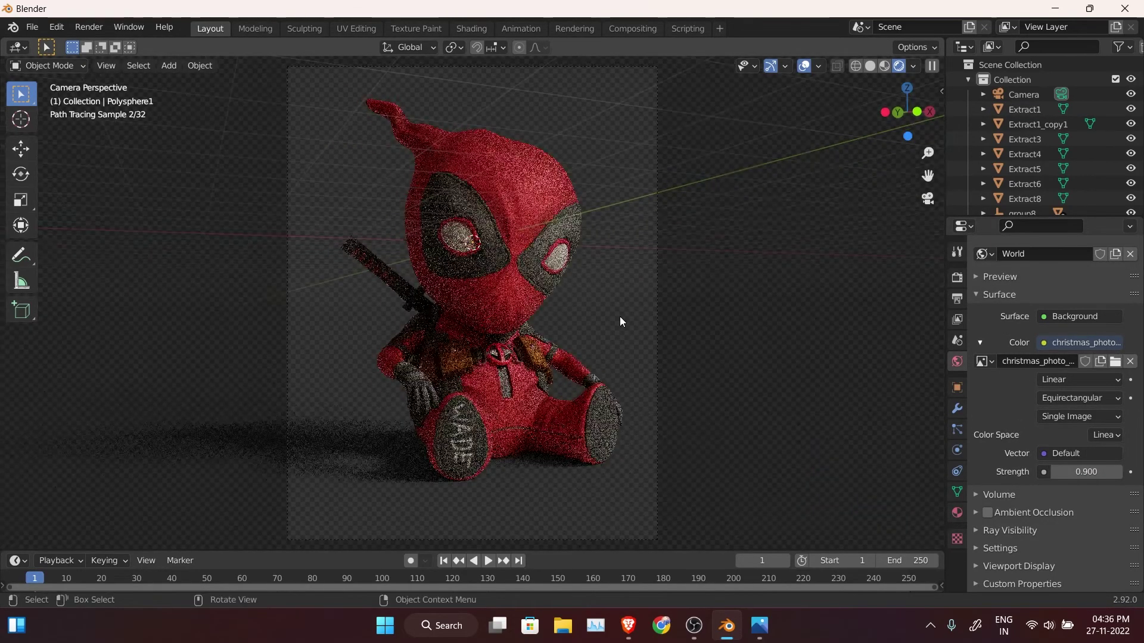
Shift the camera along X once more and start the final image render.
click(657, 281)
key(g)
key(x)
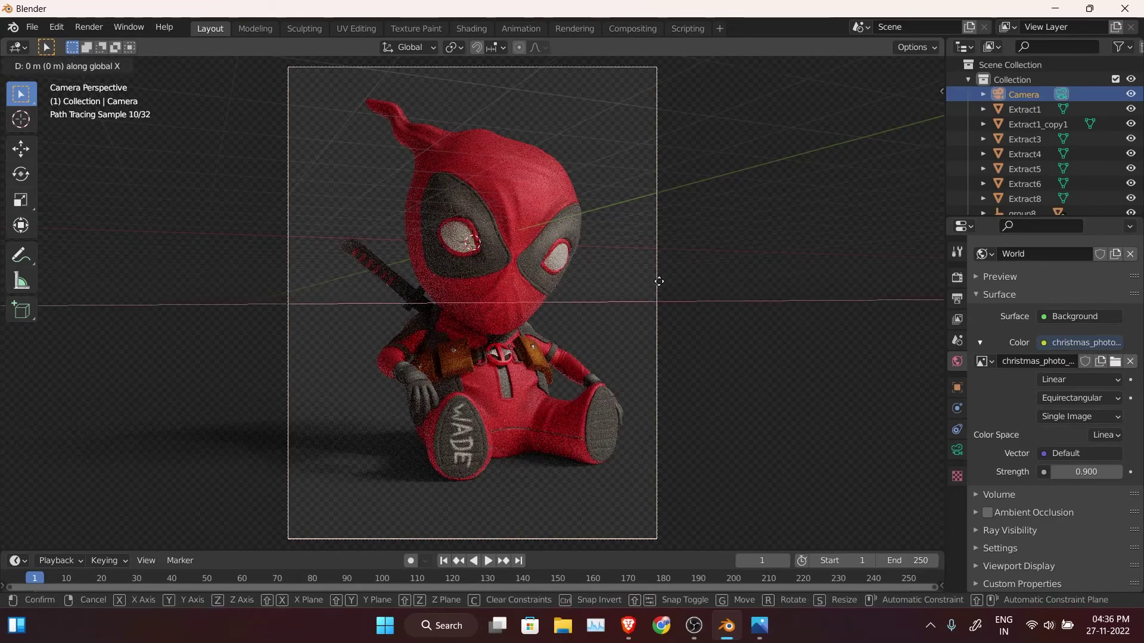
click(597, 235)
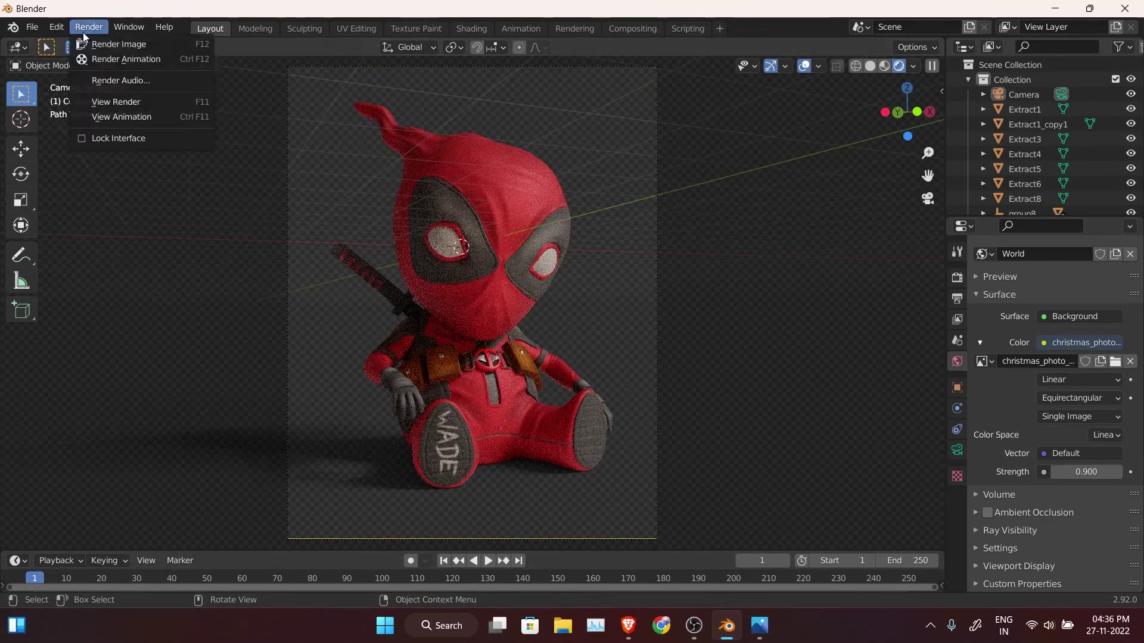
click(102, 44)
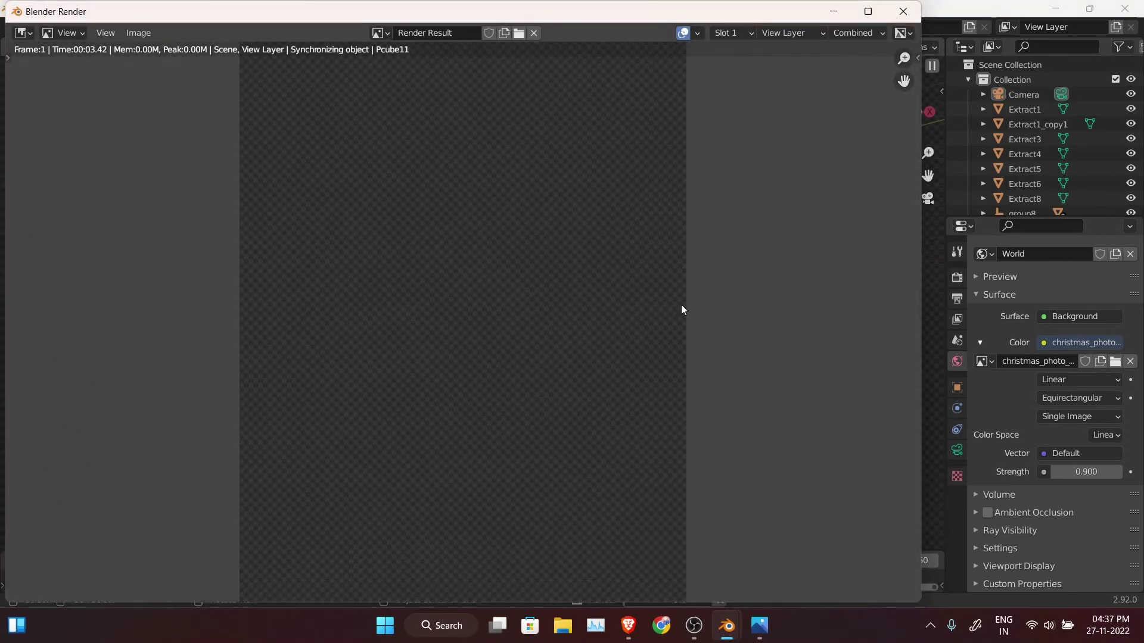